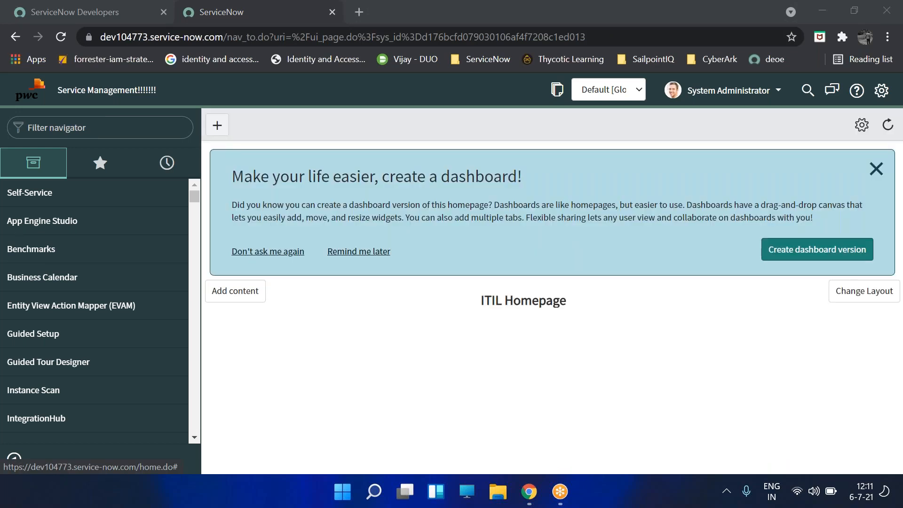
# - Dismiss the dashboard suggestion banner and bring up the Windows Run dialog
pyautogui.click(878, 172)
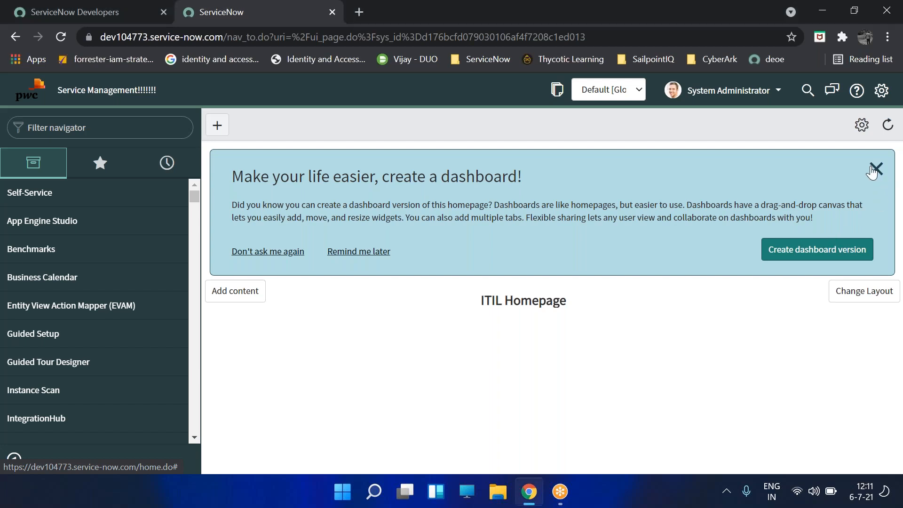
pyautogui.press('super+r')
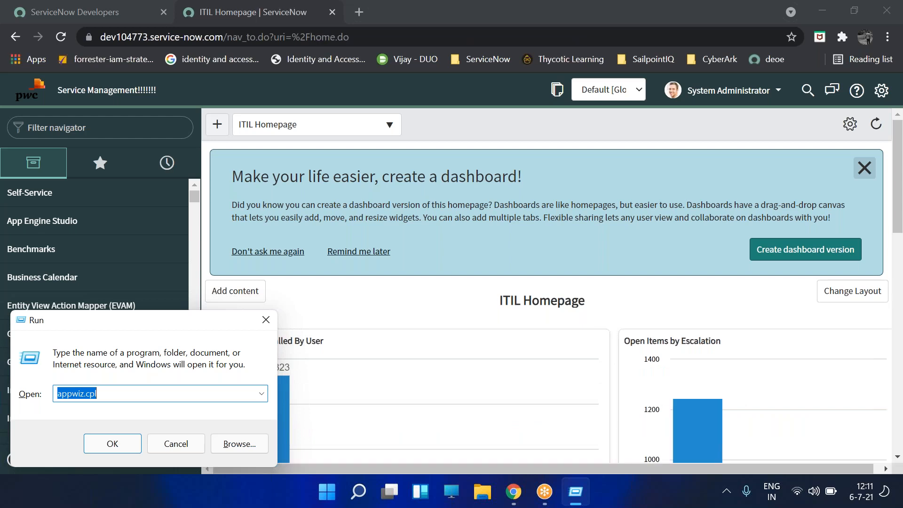
# - Launch Microsoft Word by running winword from the Run dialog
pyautogui.press('BackSpace')
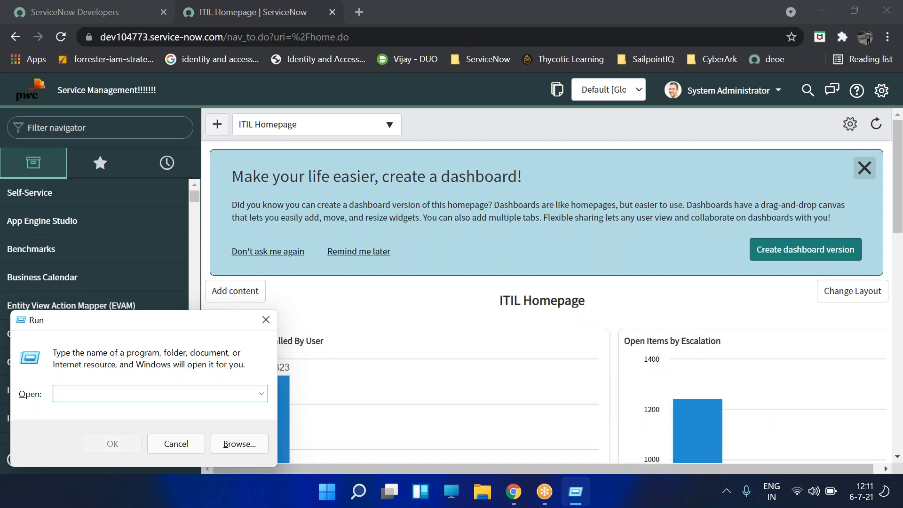
pyautogui.write('winword')
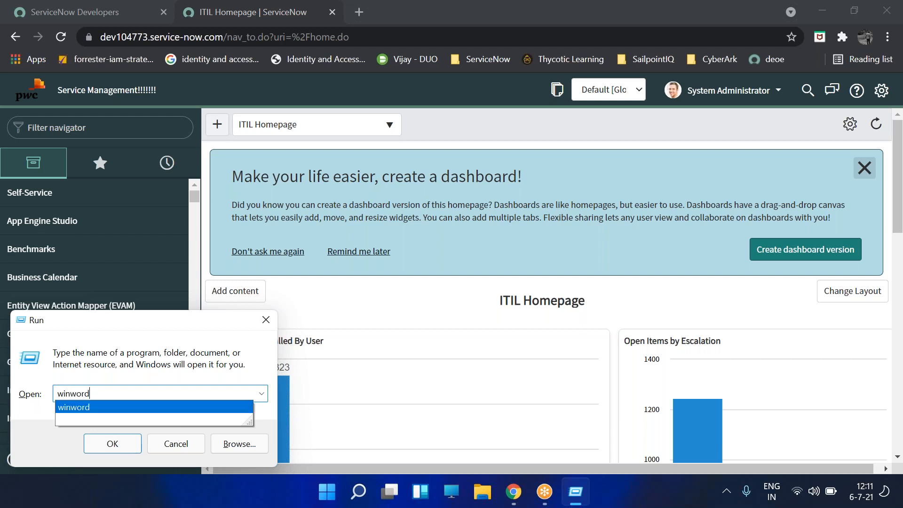
pyautogui.press('Return')
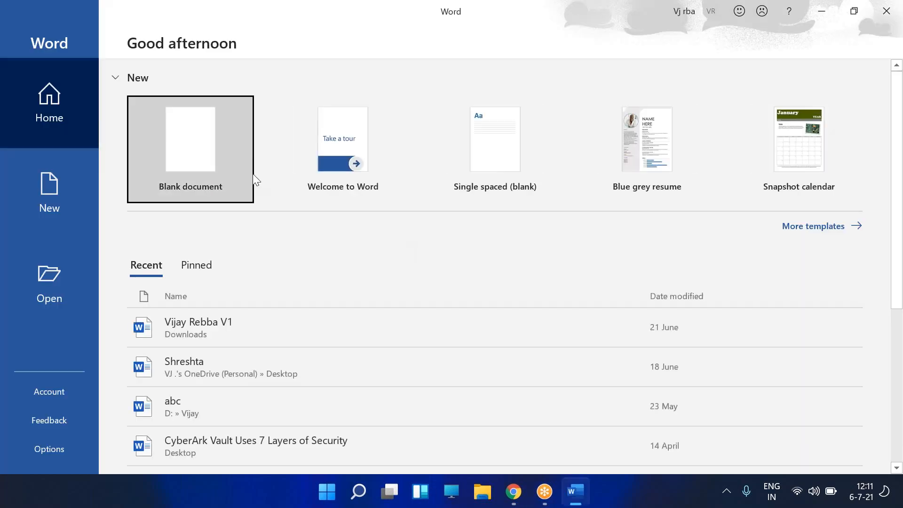
# - Start a blank document headed 'Integrations:' with the line 'Connecting one application with another application for different purpose:'
pyautogui.click(250, 175)
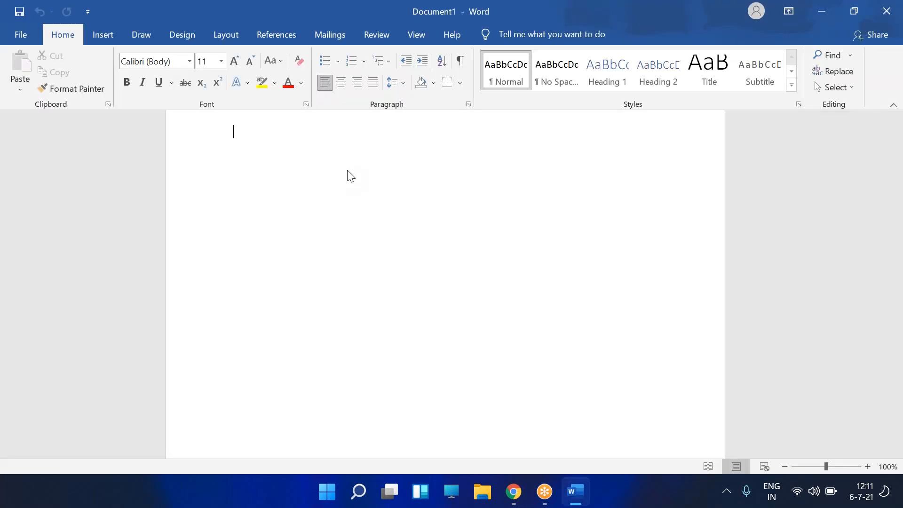
pyautogui.write('INtegr')
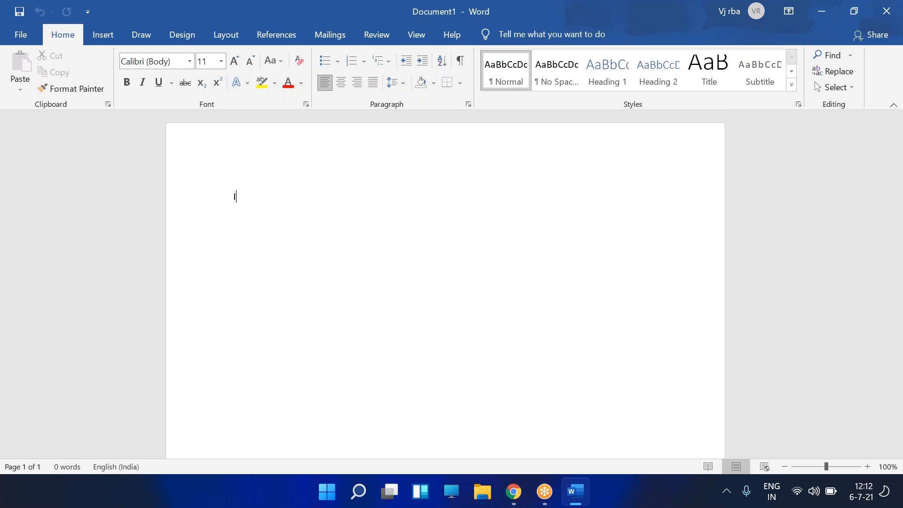
pyautogui.press('BackSpace')
pyautogui.press('BackSpace')
pyautogui.press('BackSpace')
pyautogui.press('BackSpace')
pyautogui.press('BackSpace')
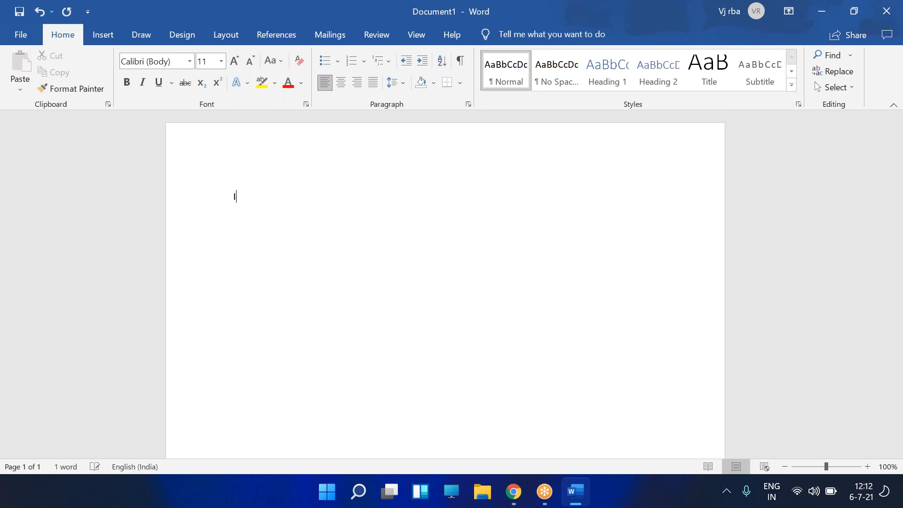
pyautogui.write('ntegrations:')
pyautogui.press('Return')
pyautogui.write('Connecting one tpp')
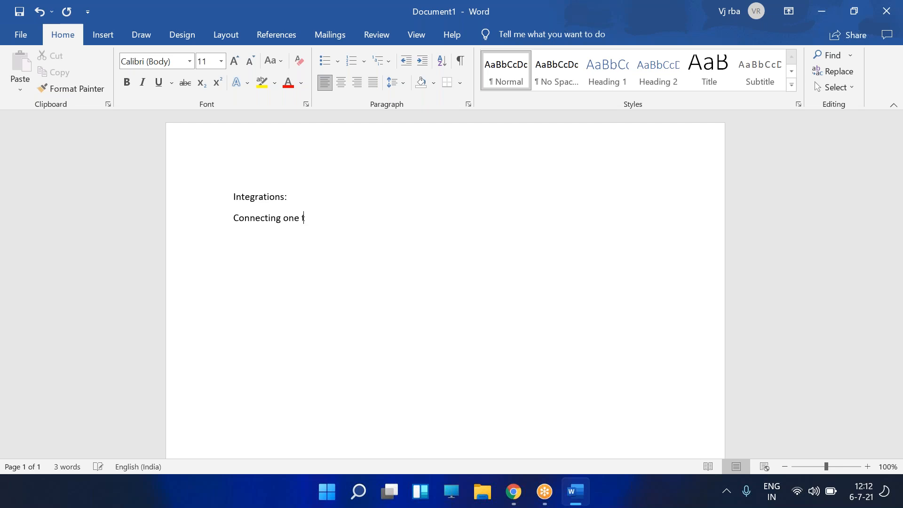
pyautogui.press('BackSpace')
pyautogui.press('BackSpace')
pyautogui.press('BackSpace')
pyautogui.write('applicat')
pyautogui.write('ion ')
pyautogui.write('- with another ')
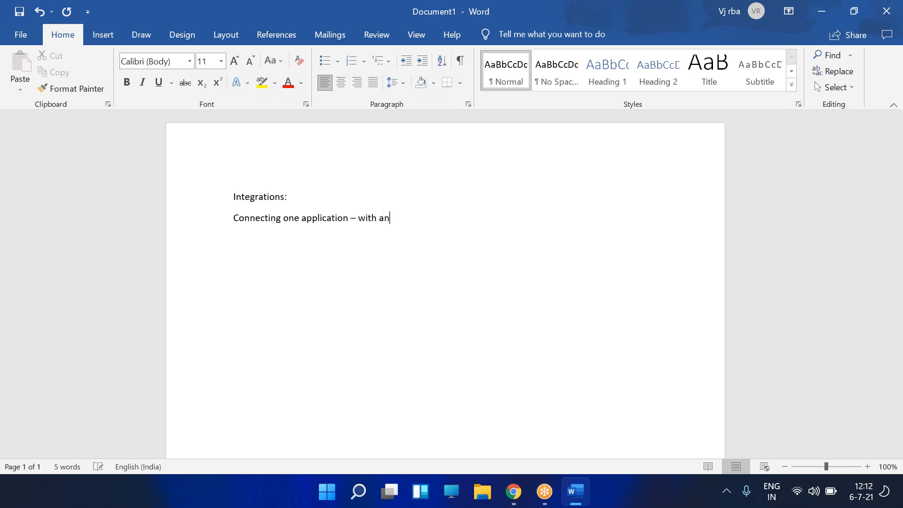
pyautogui.write('application for dif')
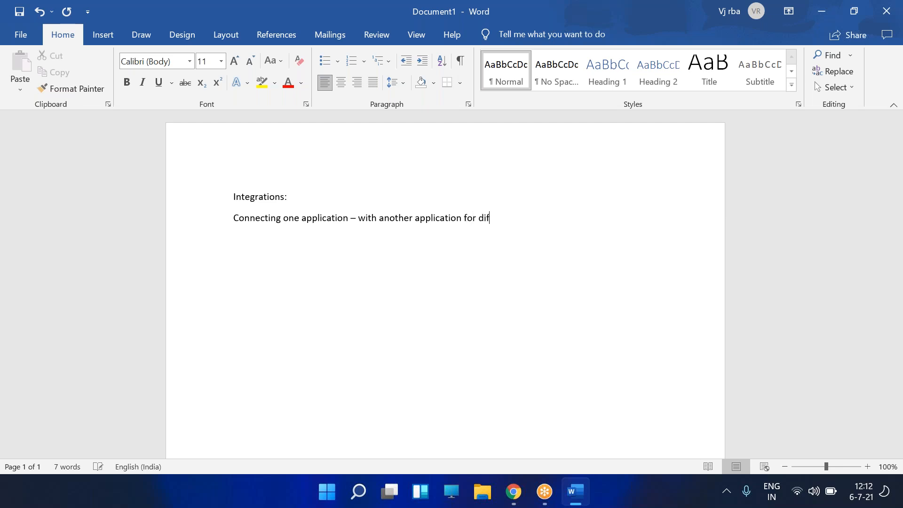
pyautogui.write('ferent purpose:')
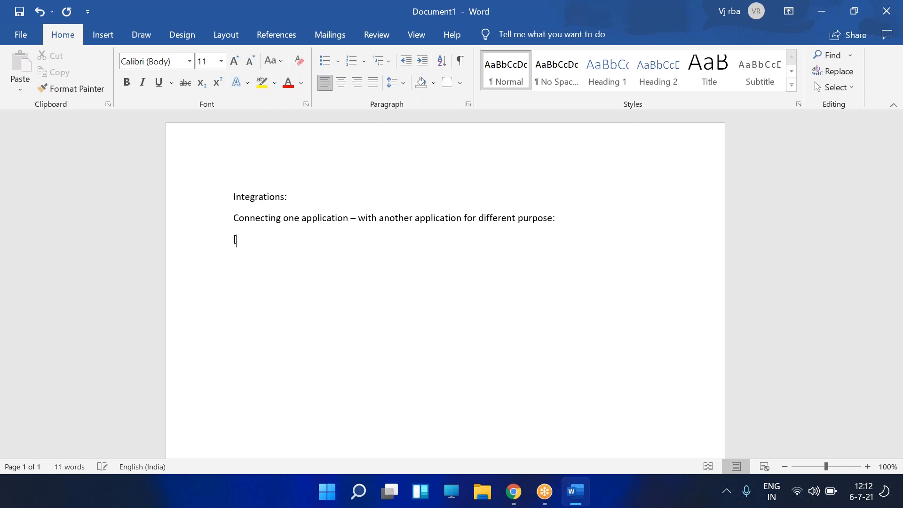
# - Add the lines 'LDAP : Directory Services Integration' and 'REST - Different function'
pyautogui.press('BackSpace')
pyautogui.write('LDAP : Directory Services ')
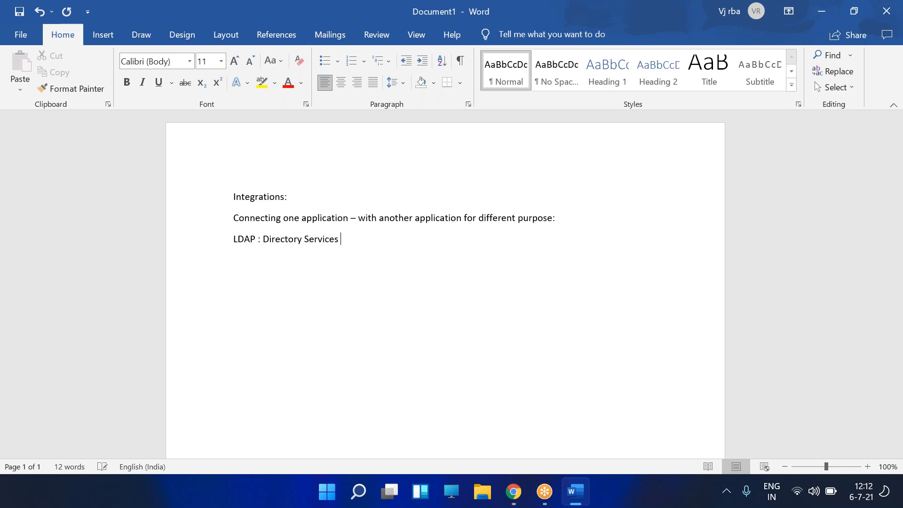
pyautogui.write('Integration')
pyautogui.press('Return')
pyautogui.write('REST - ')
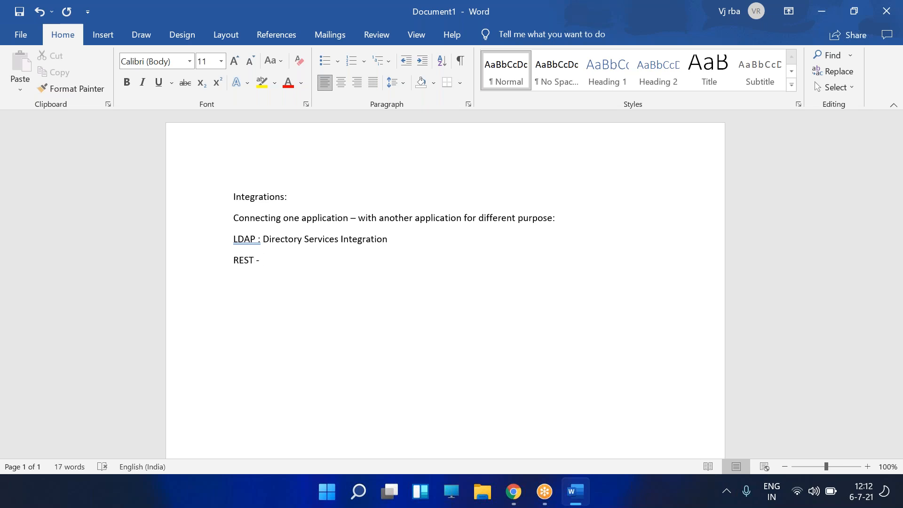
pyautogui.write('Different function')
# - Extend the REST line with Deleting, Creating, Updating and Querying, correcting the typos
pyautogui.press('Return')
pyautogui.write('Delet')
pyautogui.press('BackSpace')
pyautogui.press('BackSpace')
pyautogui.press('BackSpace')
pyautogui.press('BackSpace')
pyautogui.press('BackSpace')
pyautogui.press('BackSpace')
pyautogui.write(', Delttin')
pyautogui.press('BackSpace')
pyautogui.press('BackSpace')
pyautogui.press('BackSpace')
pyautogui.press('BackSpace')
pyautogui.write('eting, C')
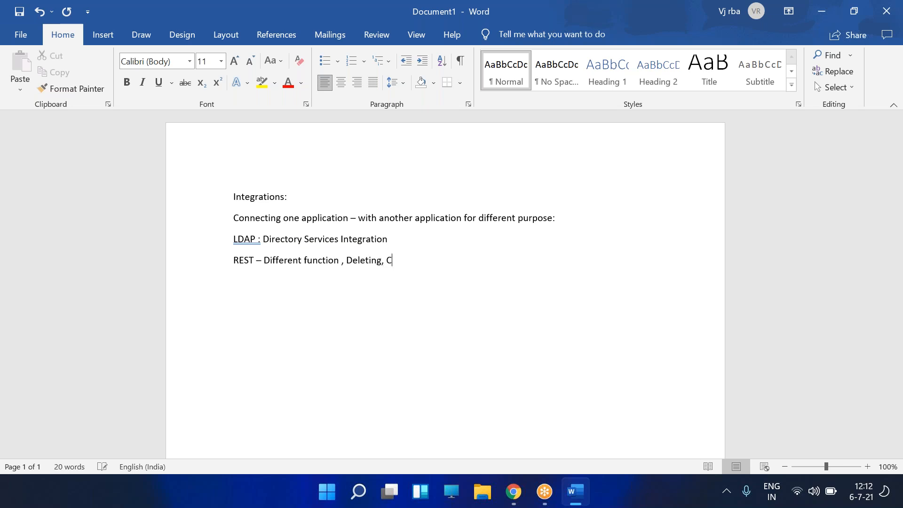
pyautogui.write('reating, ')
pyautogui.write('Updatting')
pyautogui.press('Left')
pyautogui.press('BackSpace')
pyautogui.press('BackSpace')
pyautogui.press('BackSpace')
pyautogui.write('in')
pyautogui.press('Right')
pyautogui.write('Quer')
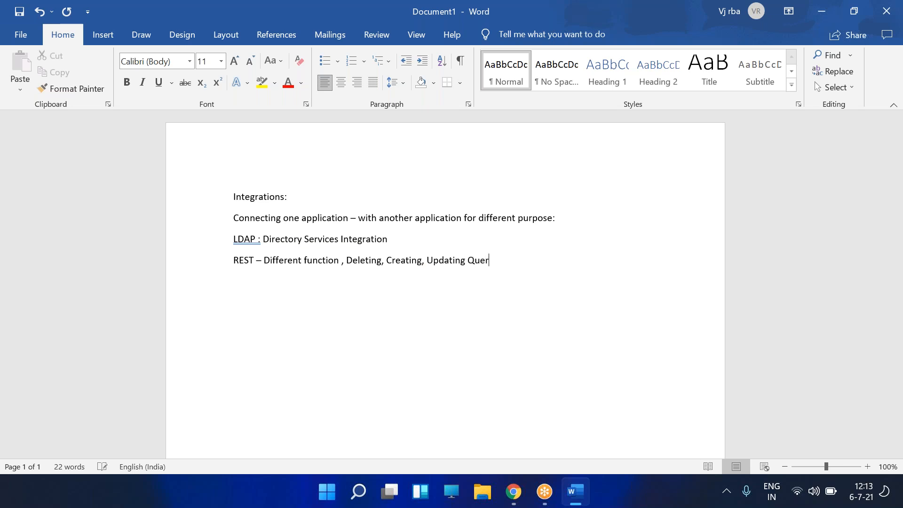
pyautogui.write('ying partily que')
# - Add a 'SOAP:Insert, Delete, Update,' line and start a 'SAML: Single Sign On' line
pyautogui.press('Return')
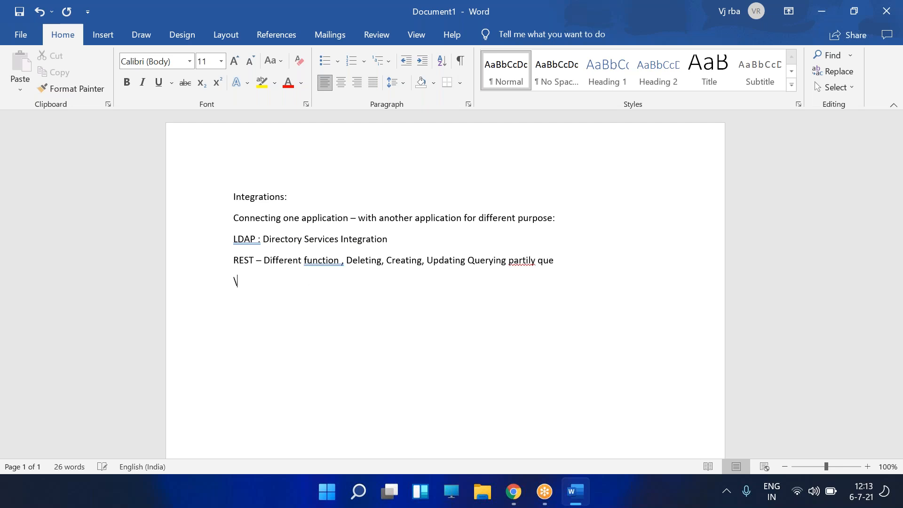
pyautogui.write('SOAP')
pyautogui.write(':INter')
pyautogui.press('BackSpace')
pyautogui.press('BackSpace')
pyautogui.press('BackSpace')
pyautogui.press('BackSpace')
pyautogui.write('nsert, Delete, Update')
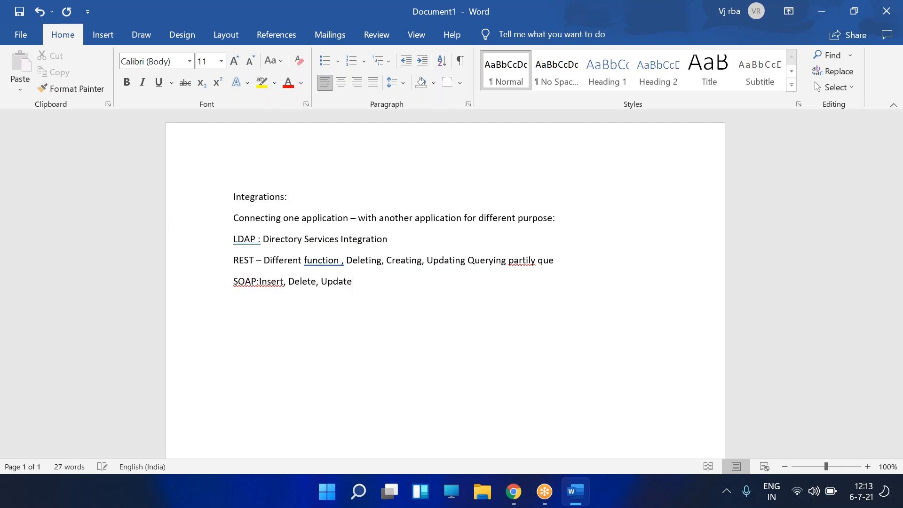
pyautogui.write(',')
pyautogui.press('Return')
pyautogui.write('SAML: Single Sing On')
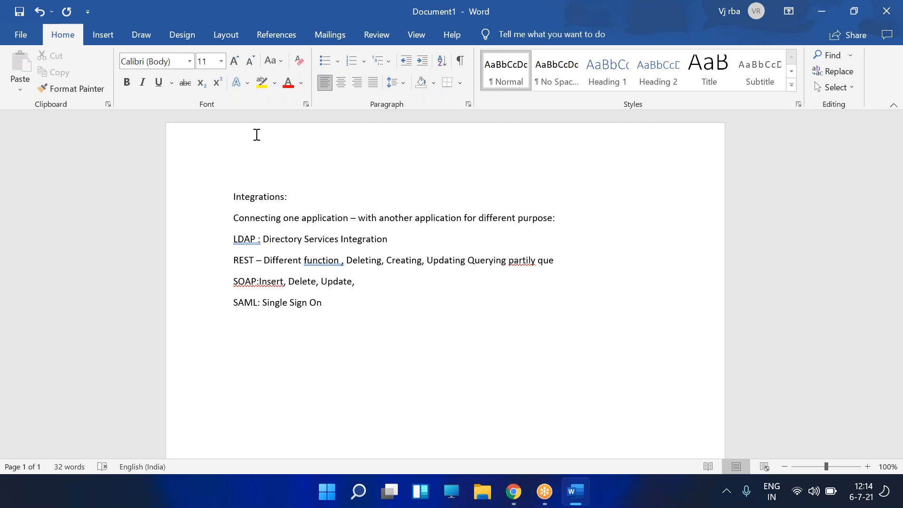
# - Click the top edge of the Word window
pyautogui.click(628, 16)
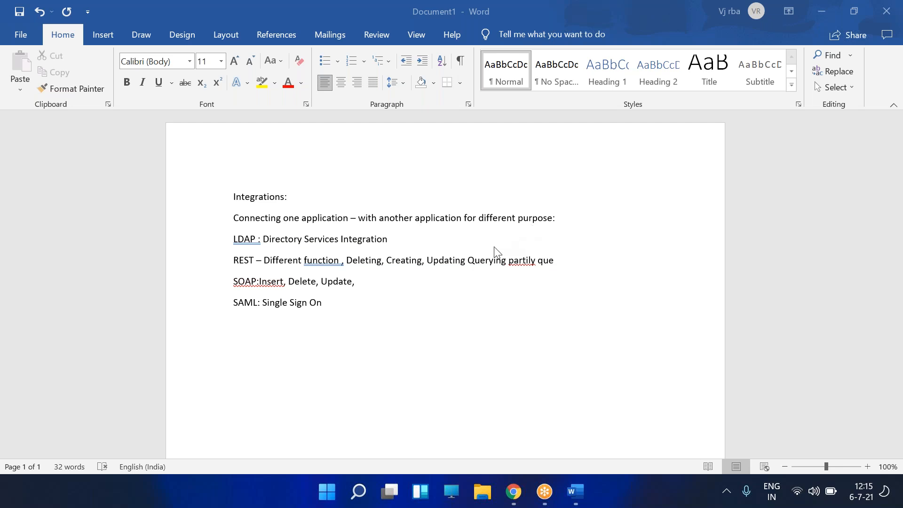
# - Type 'REST: Representational state transfer )', accepting both spelling corrections, then add an opening bracket
pyautogui.click(453, 304)
pyautogui.write('REST:')
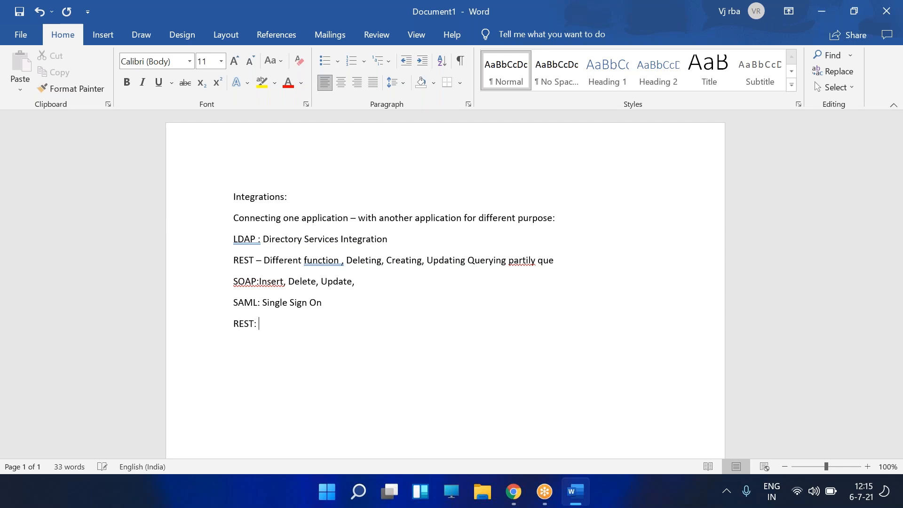
pyautogui.write(' Representaional st')
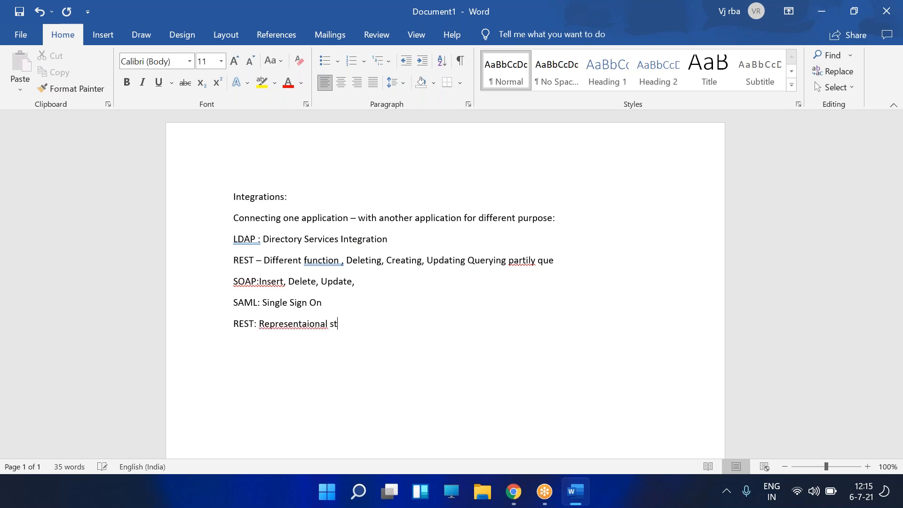
pyautogui.write('ate tranfer )')
pyautogui.rightClick(296, 328)
pyautogui.click(284, 106)
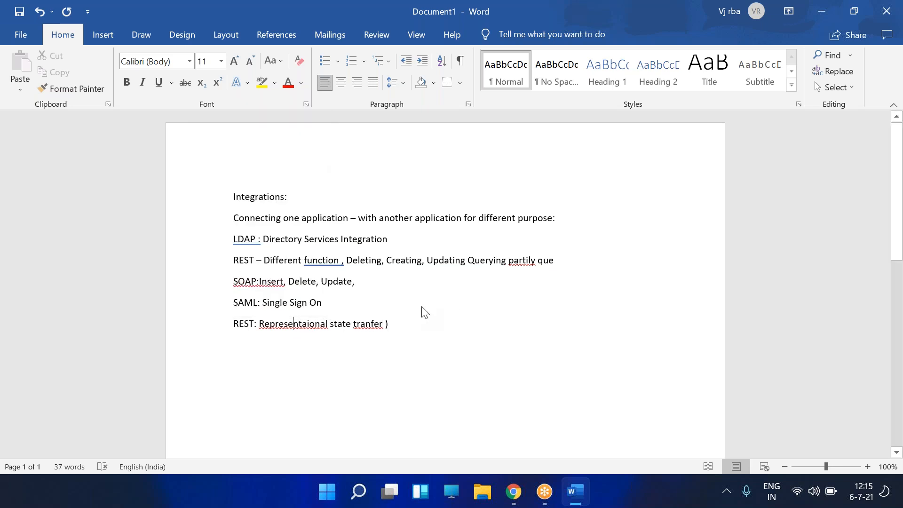
pyautogui.rightClick(366, 329)
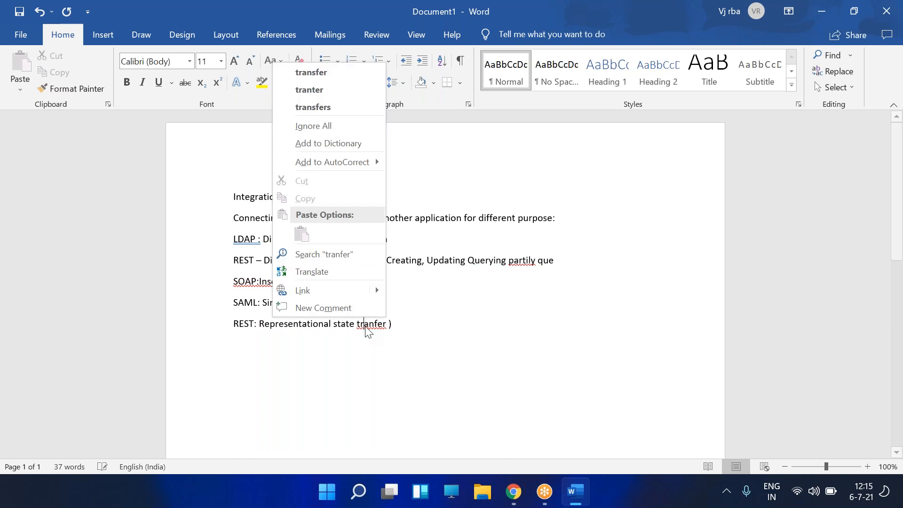
pyautogui.click(325, 73)
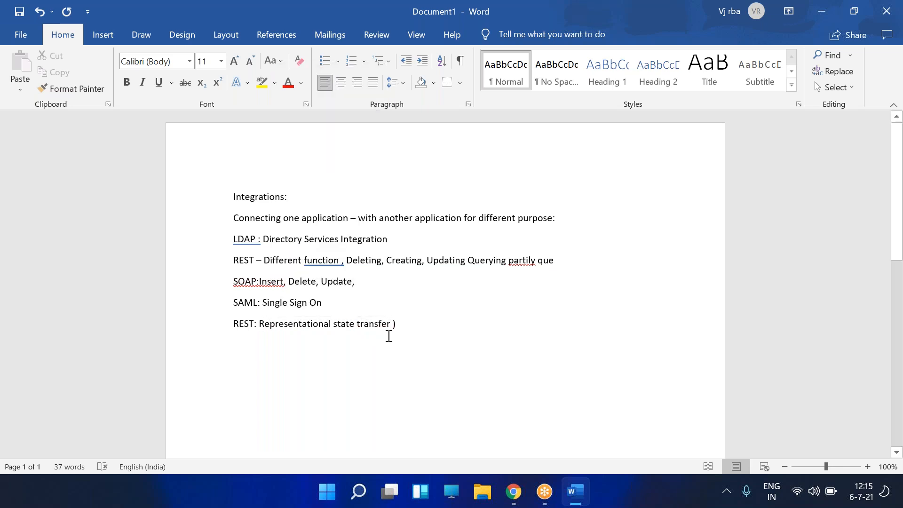
pyautogui.write('(')
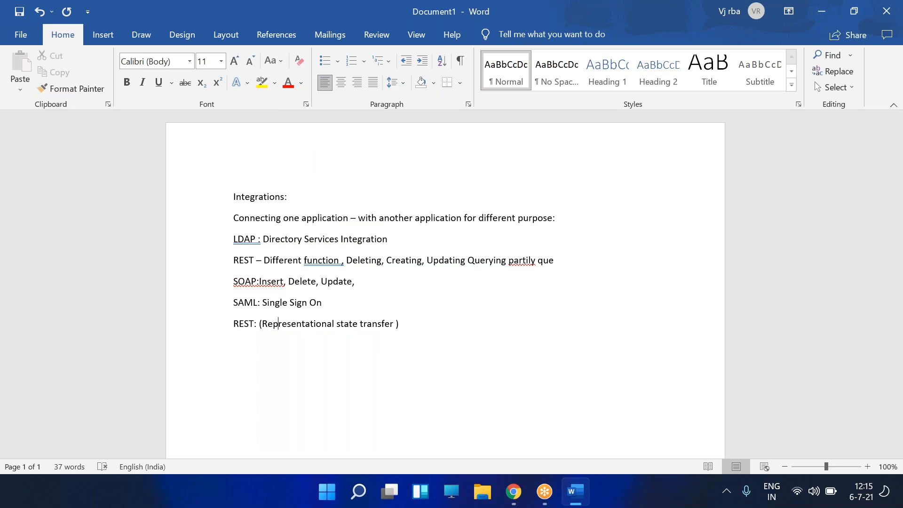
# - Remove the space before the closing bracket and add a colon after it
pyautogui.press('Right')
pyautogui.press('Right')
pyautogui.press('Right')
pyautogui.press('BackSpace')
pyautogui.press('Right')
pyautogui.write(':')
# - Type 'Rest Describes/explains rules on how the data and services are represented through API.'
pyautogui.write('Rest De')
pyautogui.write('scribes')
pyautogui.write('/expl')
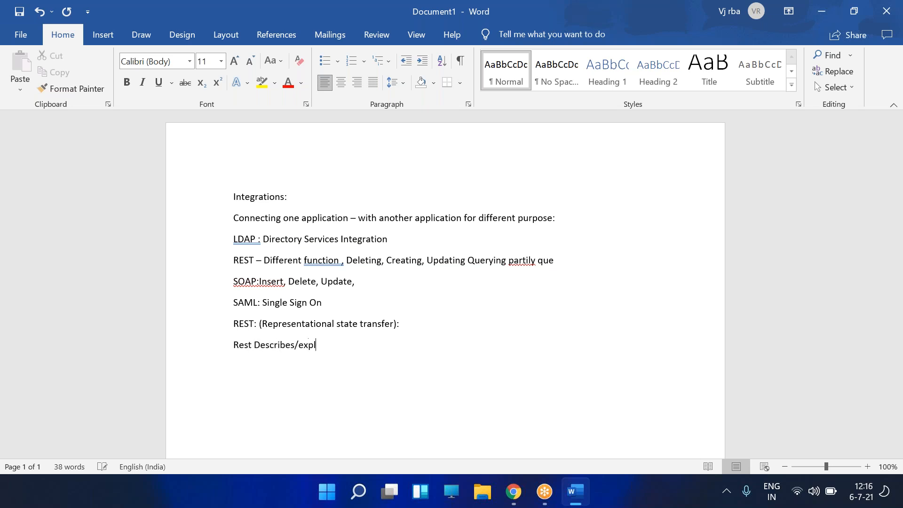
pyautogui.write('ains rules on h')
pyautogui.press('BackSpace')
pyautogui.write('on hpw')
pyautogui.press('BackSpace')
pyautogui.press('BackSpace')
pyautogui.write('ow the data and servce')
pyautogui.press('BackSpace')
pyautogui.press('BackSpace')
pyautogui.write('ices are re')
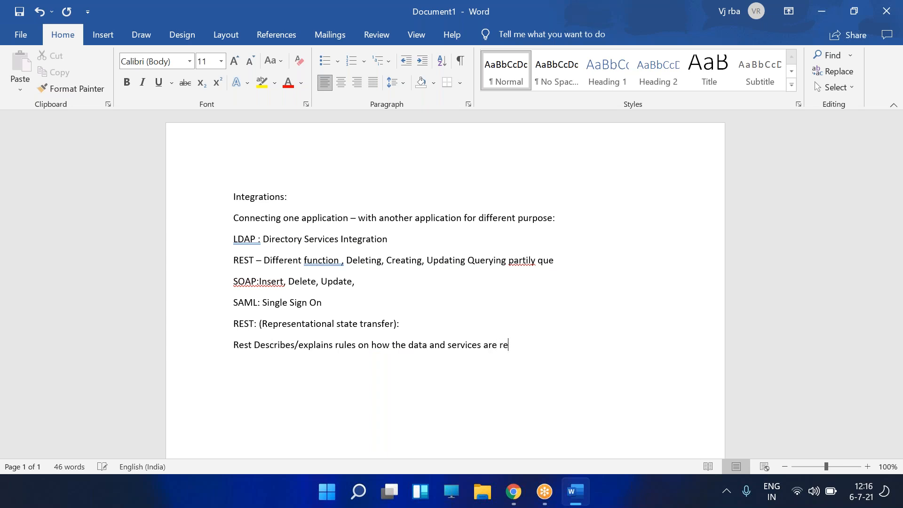
pyautogui.write('presented through API.')
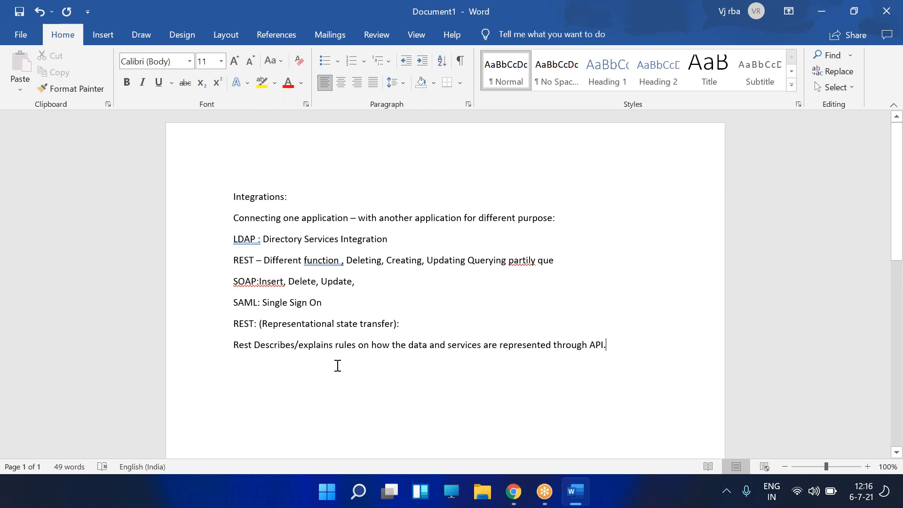
# - Add a paragraph: REST defines functions to send requests and receive responses from third parties using HTTP
pyautogui.press('Return')
pyautogui.press('Return')
pyautogui.write('It')
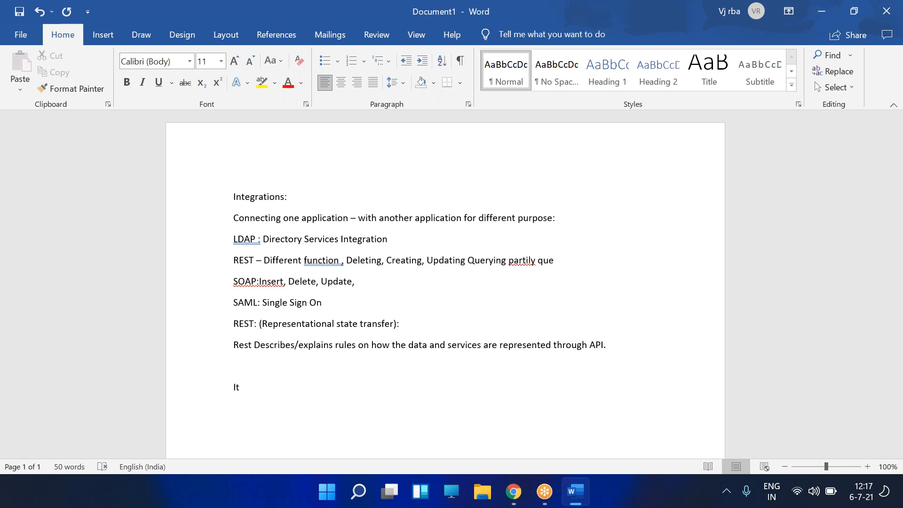
pyautogui.write('Defines set of functions')
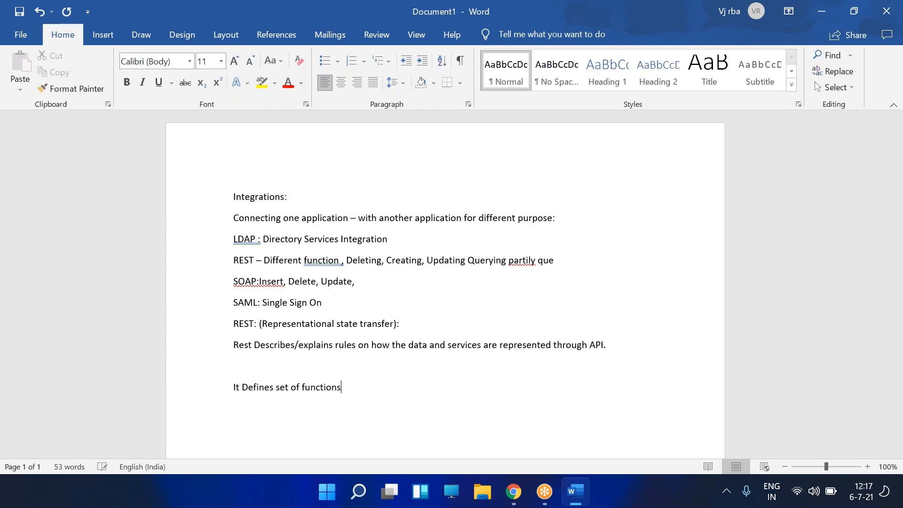
pyautogui.write(' through ')
pyautogui.write('which we')
pyautogui.press('BackSpace')
pyautogui.write('hich we can')
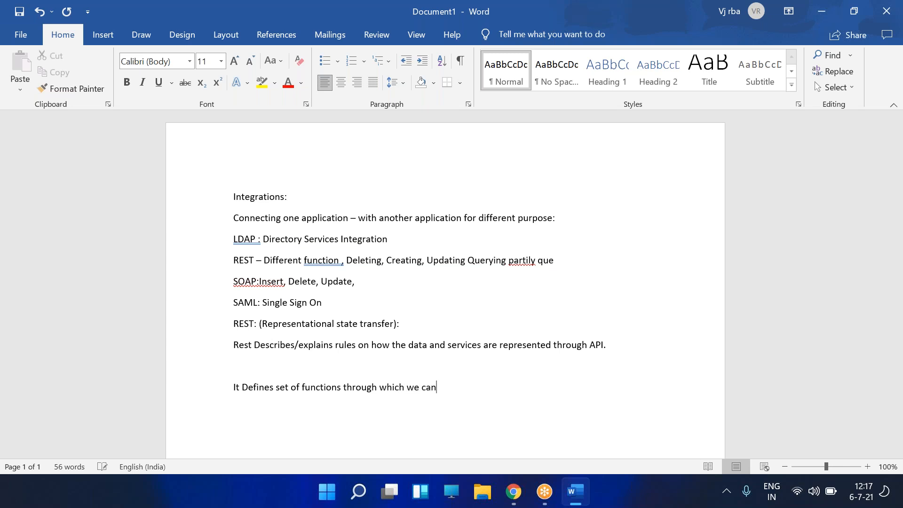
pyautogui.write(' send requests and rec')
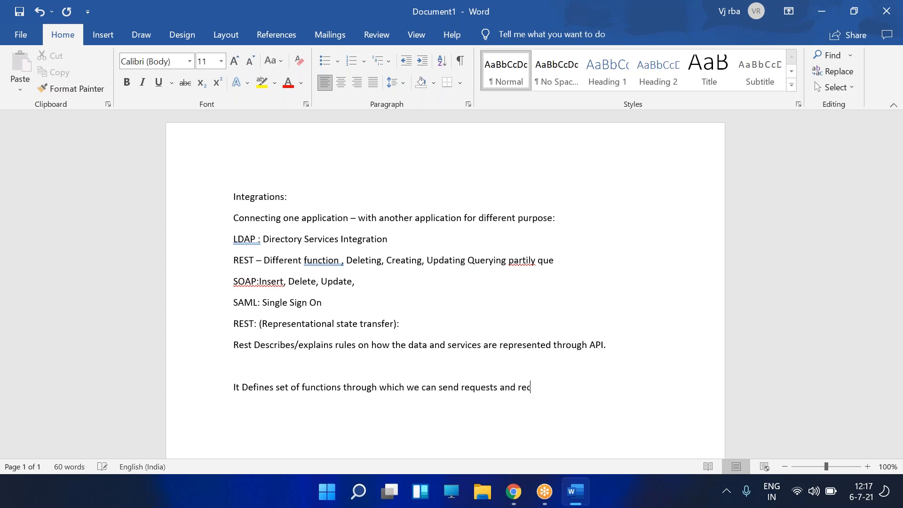
pyautogui.write('eive responses from third pa')
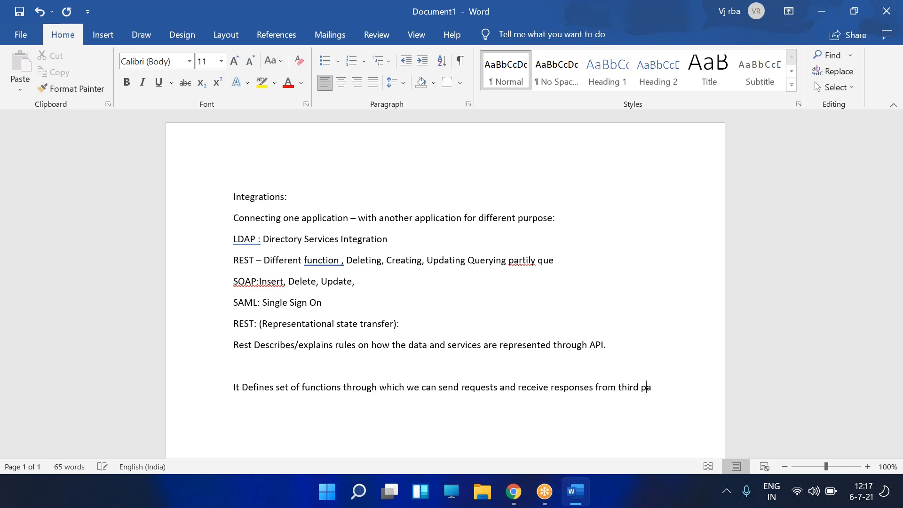
pyautogui.write('rty solutions Us')
pyautogui.press('BackSpace')
pyautogui.press('BackSpace')
pyautogui.write('using HTTP')
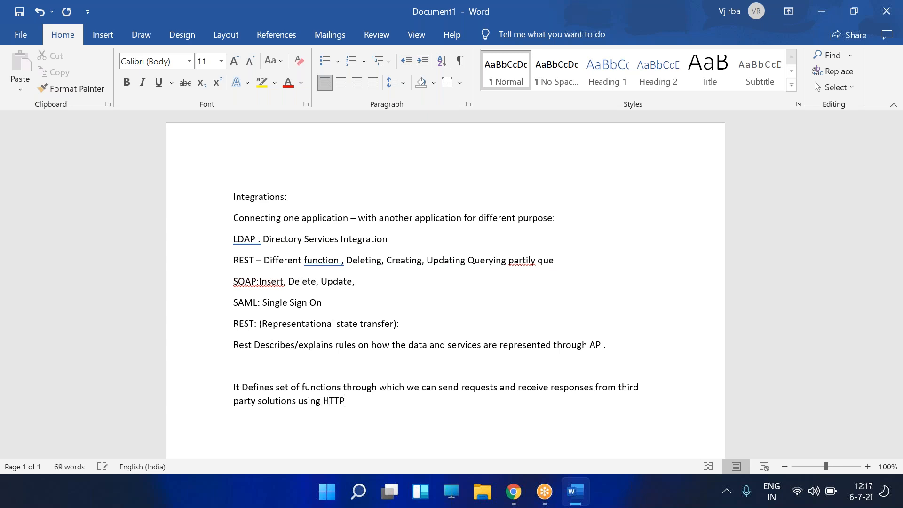
pyautogui.write(' Protocal')
pyautogui.press('Return')
pyautogui.scroll(-5, 596, 331)
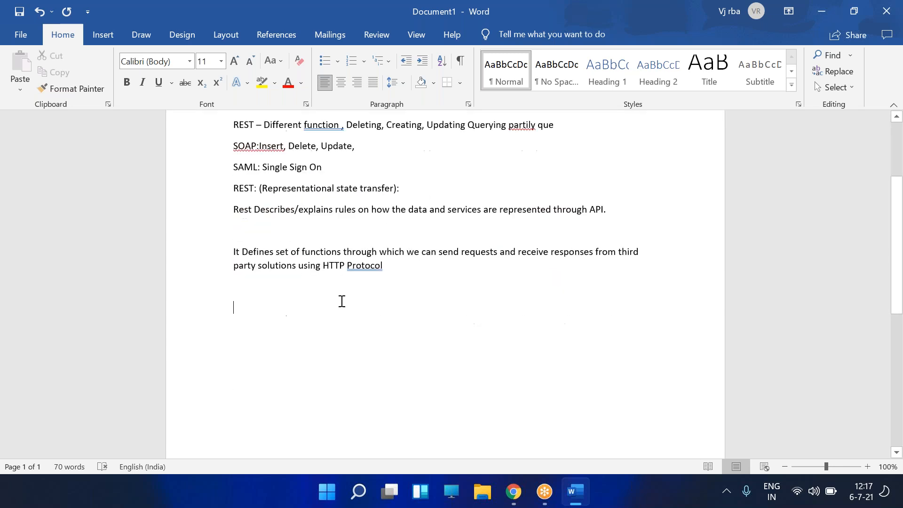
# - Type an 'HTTP protocols:' heading followed by GET, PUT, POST, DELETE and PATCH
pyautogui.write('HTTP')
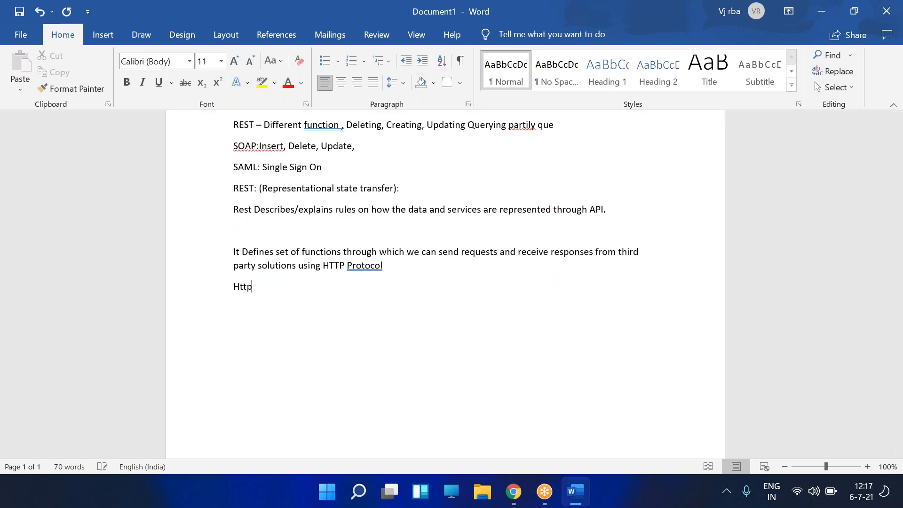
pyautogui.press('BackSpace')
pyautogui.press('BackSpace')
pyautogui.press('BackSpace')
pyautogui.write('TTP protocols:')
pyautogui.press('Return')
pyautogui.write('GET')
pyautogui.press('Return')
pyautogui.write('PUT')
pyautogui.press('Return')
pyautogui.write('POST')
pyautogui.press('Return')
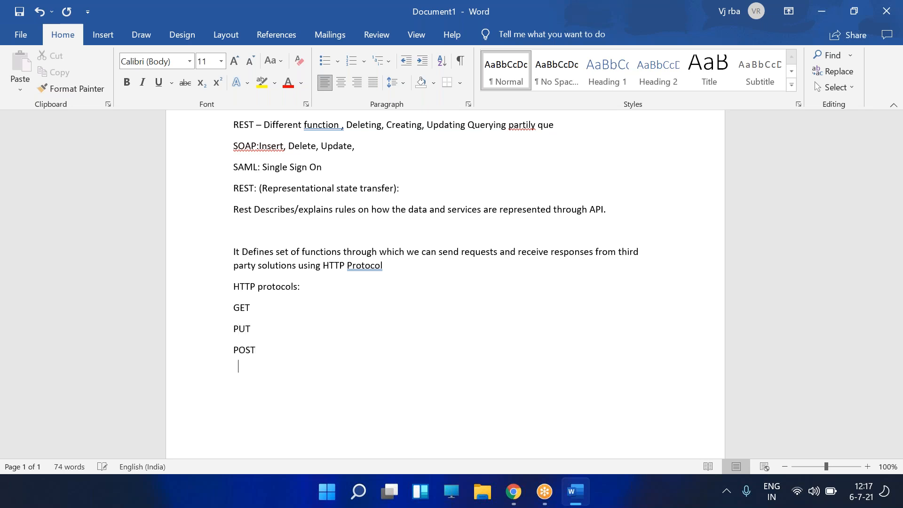
pyautogui.write('DELETE ')
pyautogui.write('PATCH')
# - Describe GET as getting data from the resource and begin PUT's 'update data' description
pyautogui.click(293, 309)
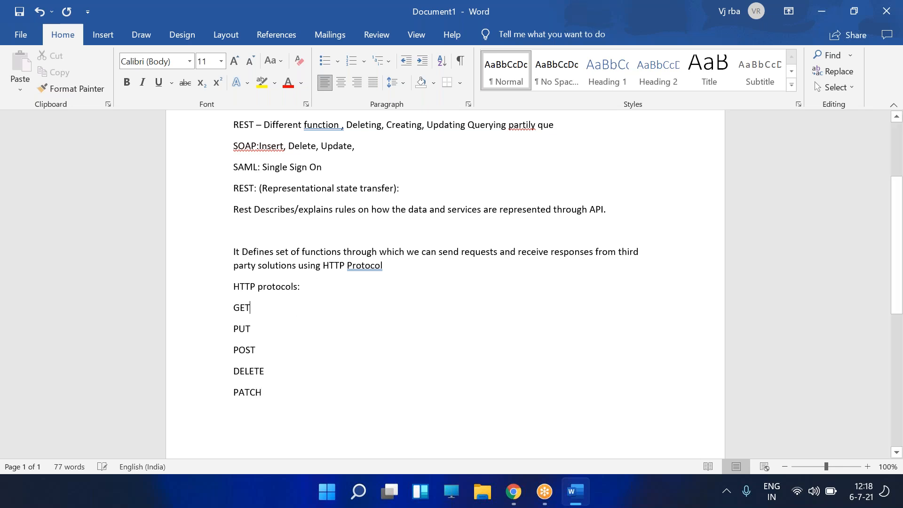
pyautogui.write(':')
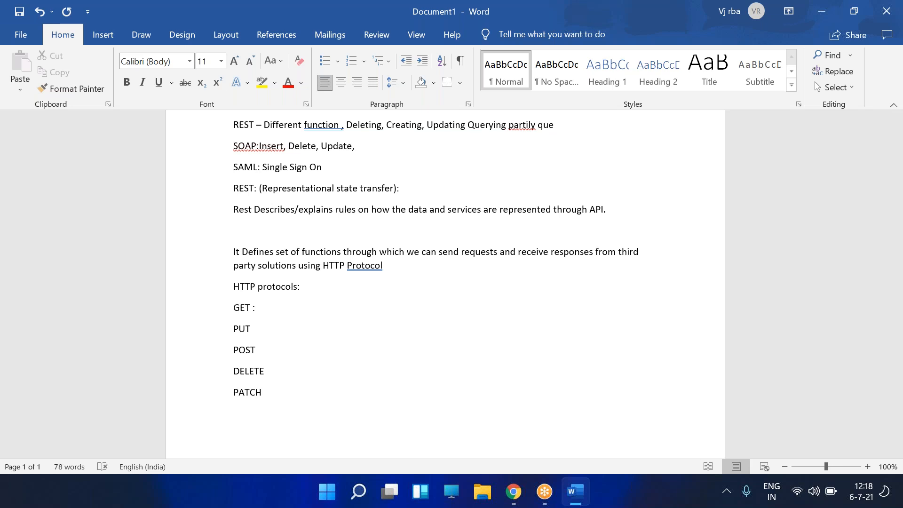
pyautogui.write('the data from the resource')
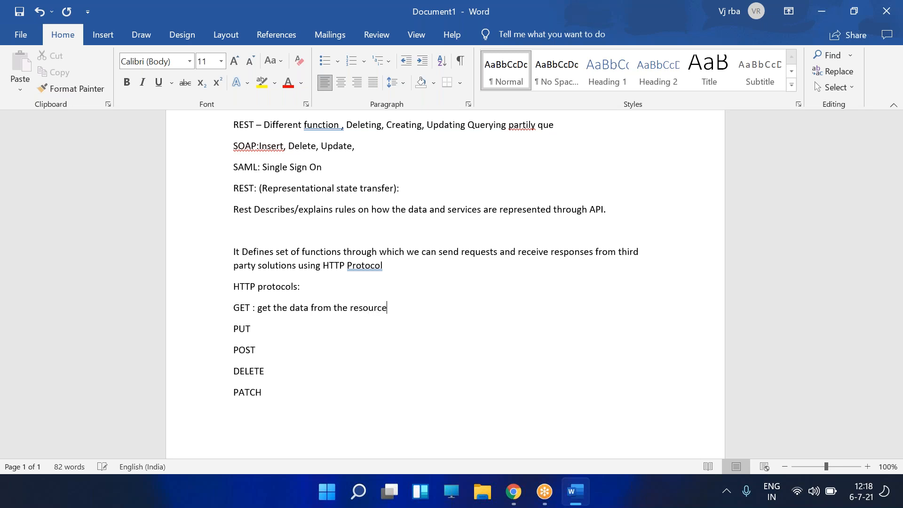
pyautogui.click(252, 328)
pyautogui.write(':')
pyautogui.write(' update da')
pyautogui.write('ta fr')
pyautogui.press('BackSpace')
pyautogui.press('BackSpace')
pyautogui.write('at')
pyautogui.press('BackSpace')
pyautogui.press('BackSpace')
pyautogui.press('BackSpace')
# - Describe PUT, POST, DELETE and PATCH as update, create, delete and partially update data at resource
pyautogui.write('at a resource')
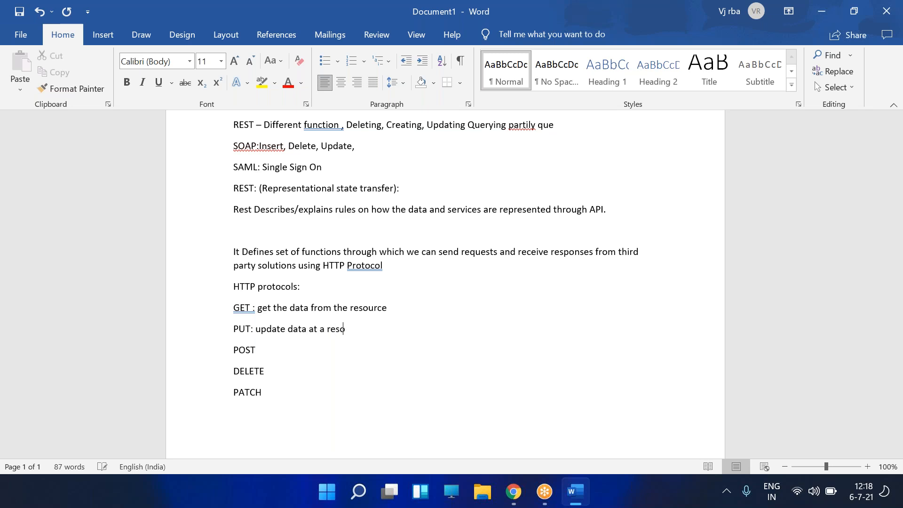
pyautogui.write(': create data at resource')
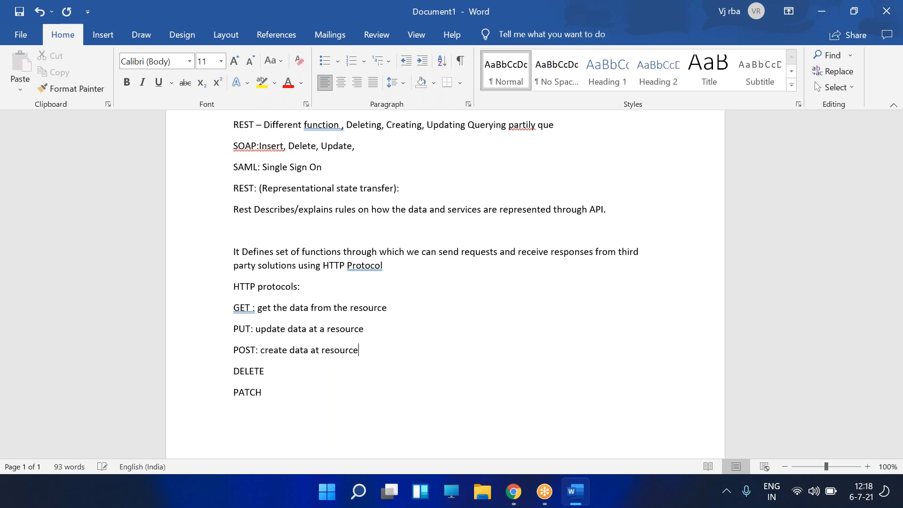
pyautogui.write(': Dele')
pyautogui.write('e dat')
pyautogui.press('BackSpace')
pyautogui.press('BackSpace')
pyautogui.press('BackSpace')
pyautogui.press('BackSpace')
pyautogui.press('BackSpace')
pyautogui.write('te data at resourc')
pyautogui.press('BackSpace')
pyautogui.press('BackSpace')
pyautogui.press('BackSpace')
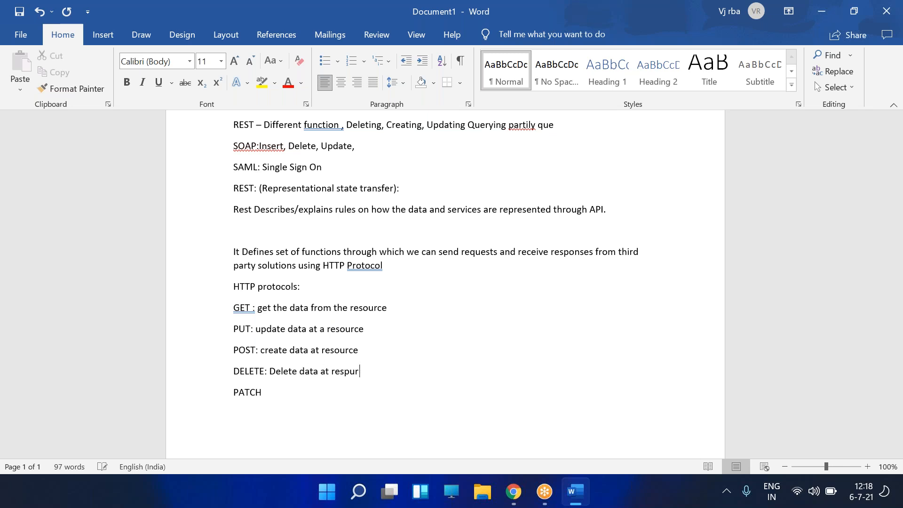
pyautogui.press('Left')
pyautogui.write('urce')
pyautogui.write(': partiall')
pyautogui.write('y update data at respurc')
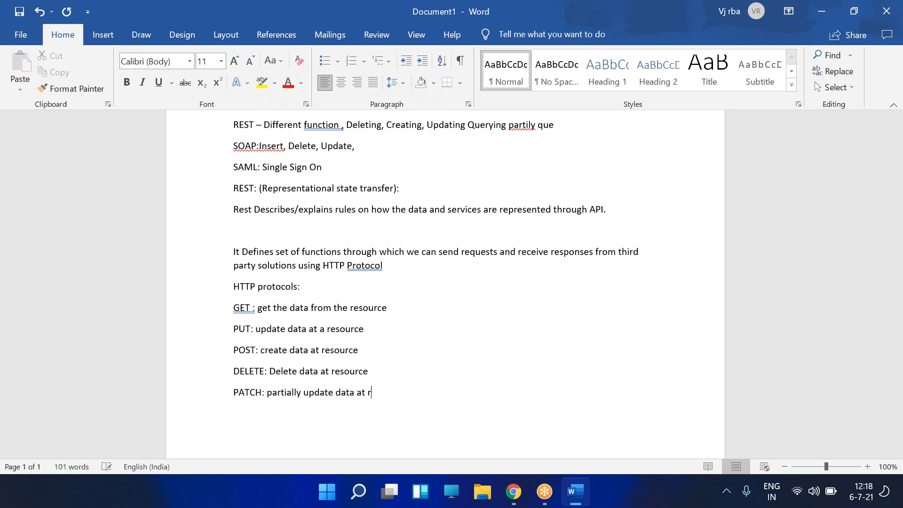
pyautogui.press('BackSpace')
pyautogui.press('BackSpace')
pyautogui.press('BackSpace')
pyautogui.press('BackSpace')
pyautogui.write('ource')
# - Add the heading 'how to create web services:' with step 1 'we will create web service'
pyautogui.press('Return')
pyautogui.press('Return')
pyautogui.write('Create')
pyautogui.press('BackSpace')
pyautogui.press('BackSpace')
pyautogui.press('BackSpace')
pyautogui.press('BackSpace')
pyautogui.press('BackSpace')
pyautogui.press('BackSpace')
pyautogui.press('BackSpace')
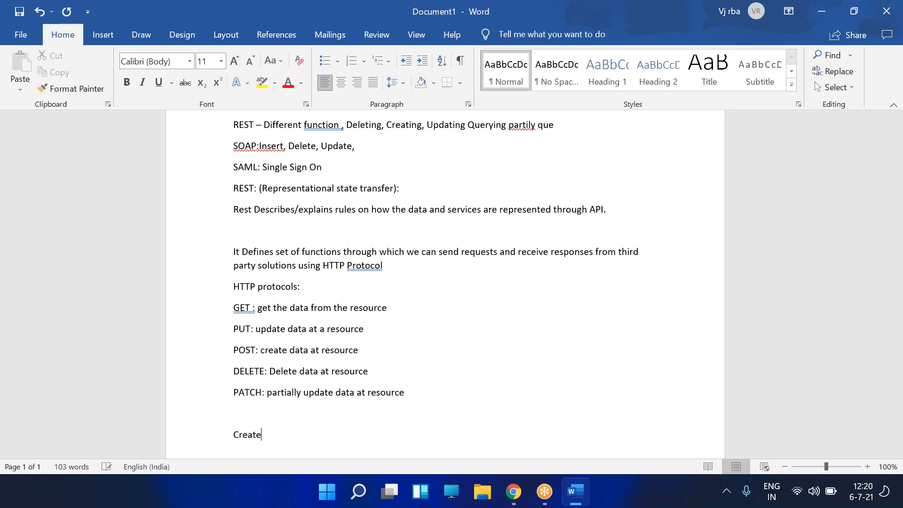
pyautogui.write('how to create web services:')
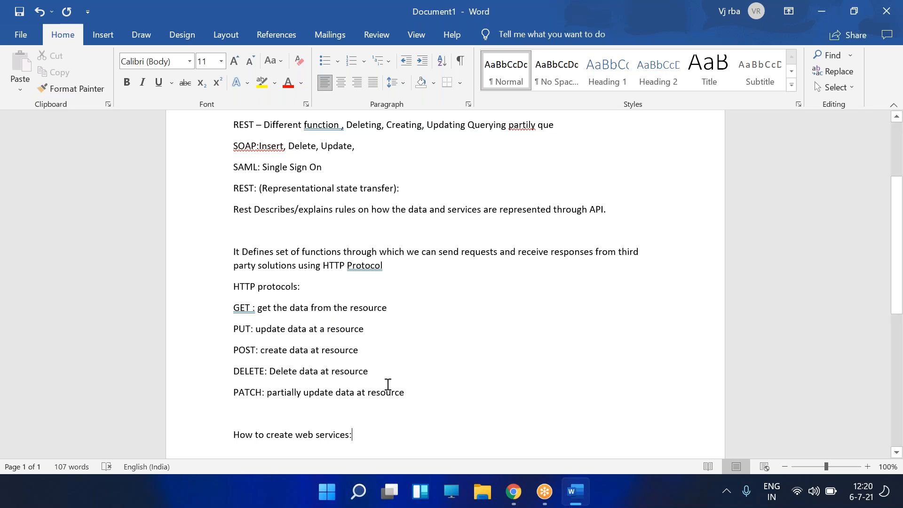
pyautogui.press('Return')
pyautogui.write('1) we will create web service')
# - Add step 2 'Using REST API explorer we will use POST protocol to insert data' and a Postman step 3
pyautogui.press('Return')
pyautogui.write('Using REST ')
pyautogui.write('API expl')
pyautogui.write('orer')
pyautogui.write(' we can')
pyautogui.press('BackSpace')
pyautogui.press('BackSpace')
pyautogui.press('BackSpace')
pyautogui.write('will post the')
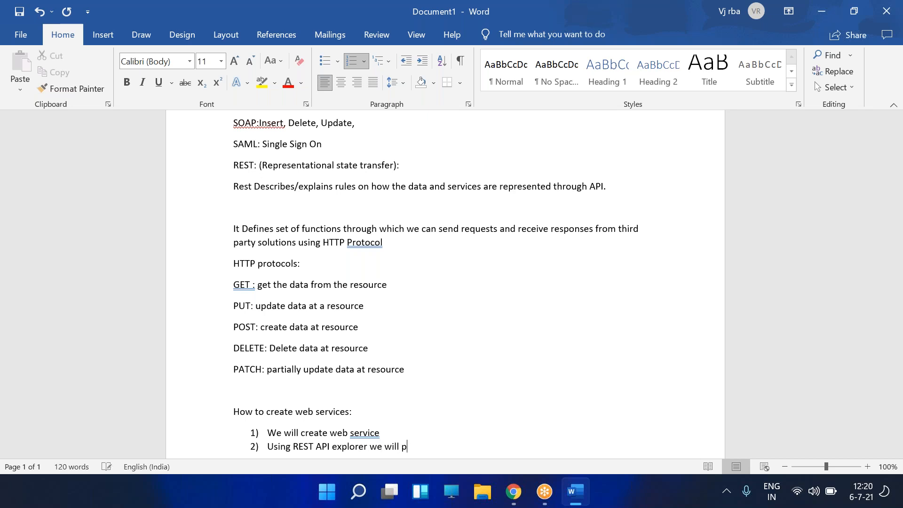
pyautogui.press('BackSpace')
pyautogui.press('BackSpace')
pyautogui.press('BackSpace')
pyautogui.press('BackSpace')
pyautogui.press('BackSpace')
pyautogui.press('BackSpace')
pyautogui.press('BackSpace')
pyautogui.press('BackSpace')
pyautogui.press('BackSpace')
pyautogui.write('use POST protocol to ins')
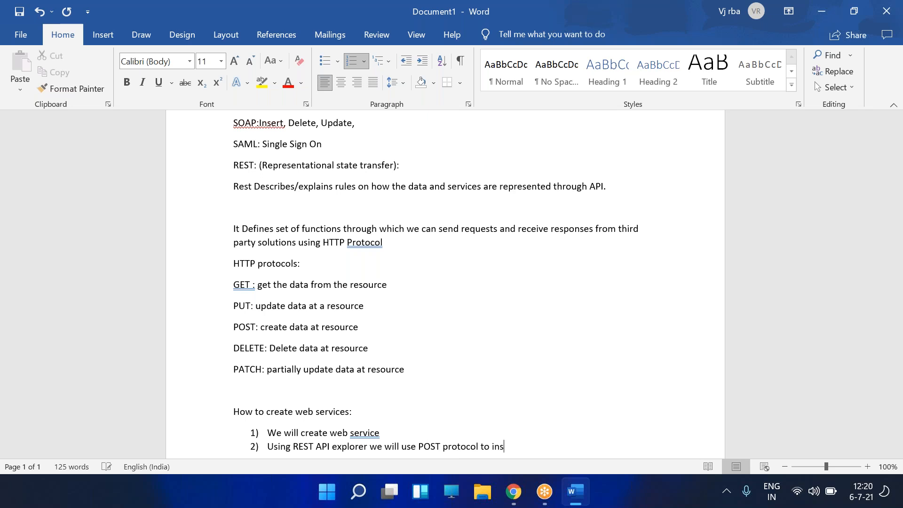
pyautogui.write('ert data')
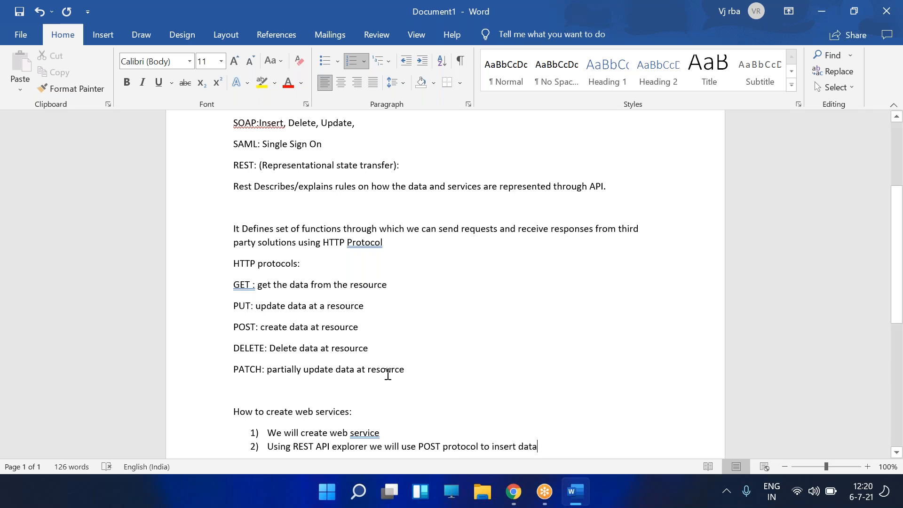
pyautogui.scroll(-2, 383, 375)
pyautogui.press('Return')
pyautogui.write('Then we wi')
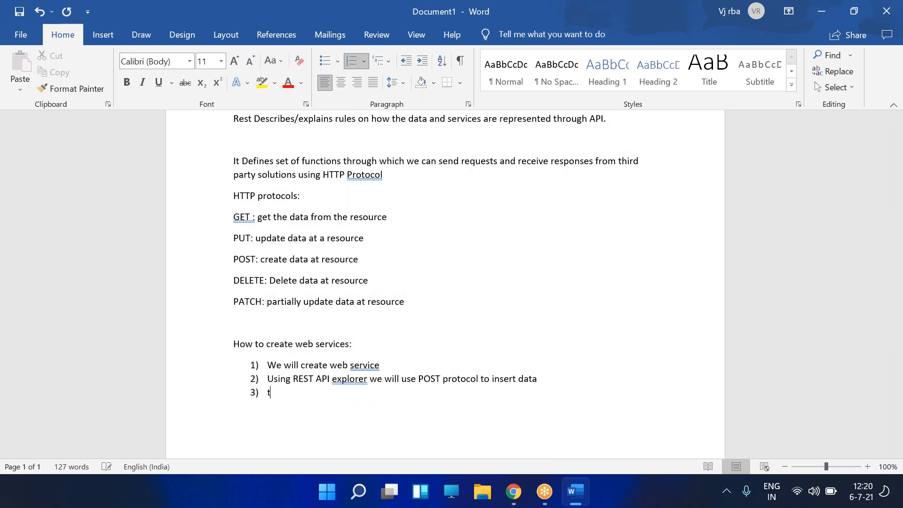
pyautogui.write('ll use Postman to post the data to servicenow')
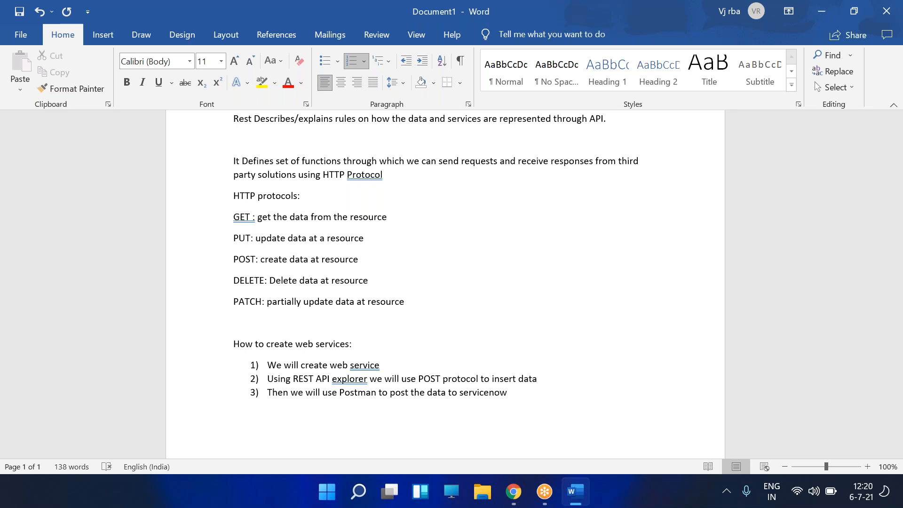
# - In ServiceNow, filter the navigator for 'web ser' and open System Properties > Web Services
pyautogui.click(514, 491)
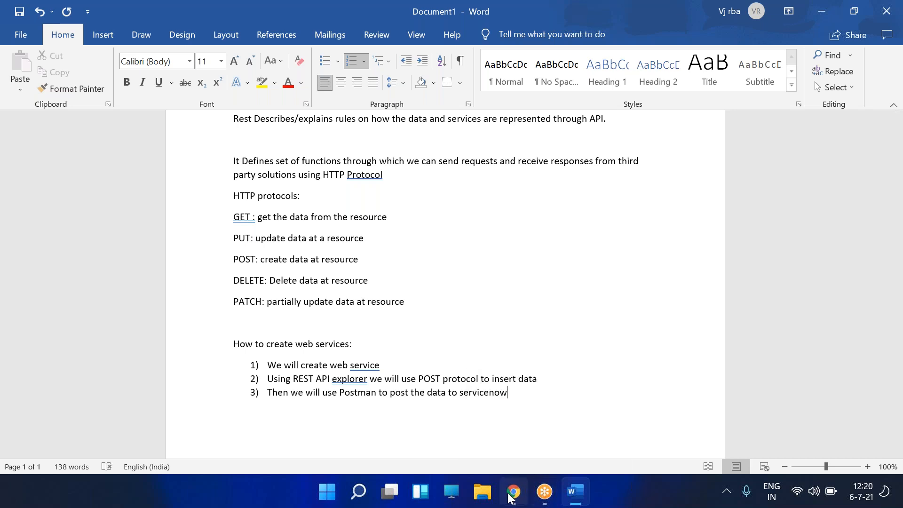
pyautogui.click(117, 129)
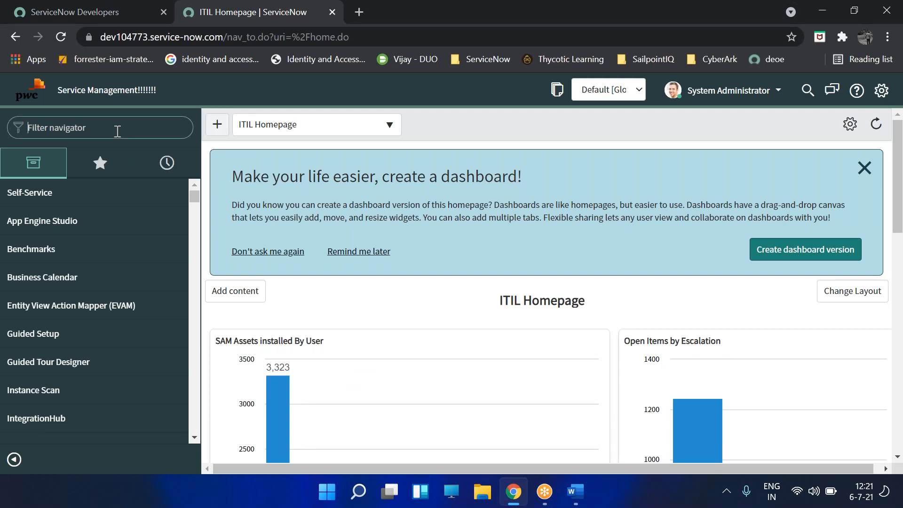
pyautogui.write('web ser')
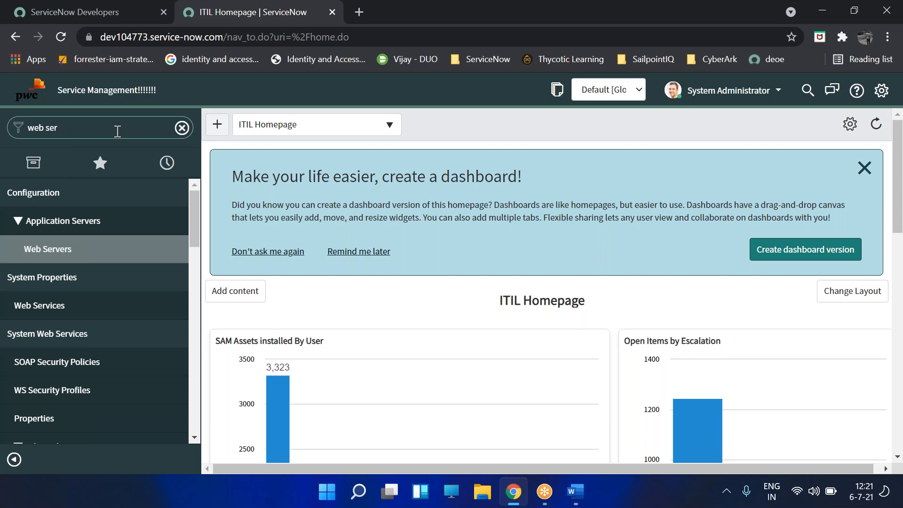
pyautogui.click(64, 311)
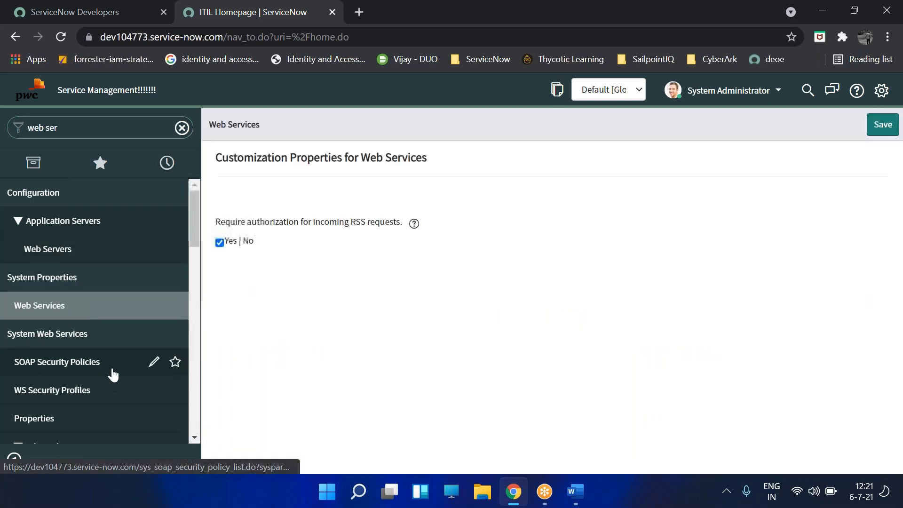
pyautogui.scroll(-2, 104, 372)
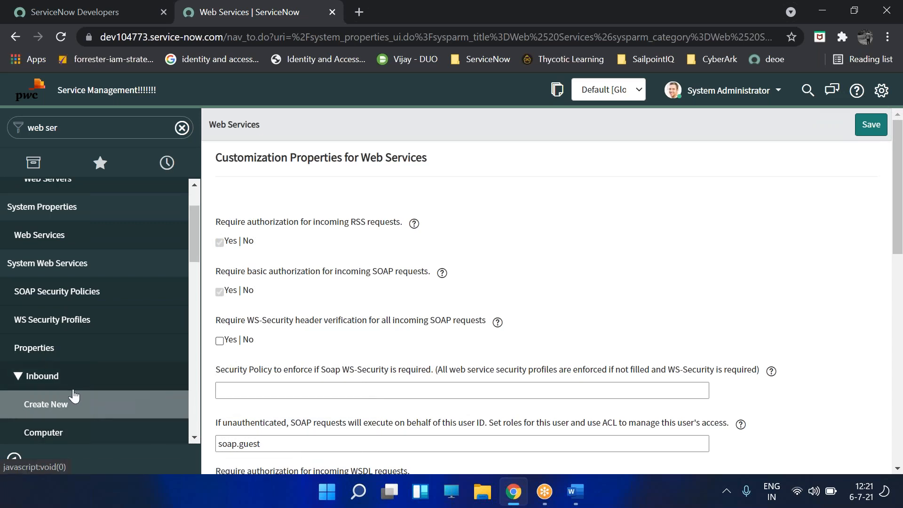
pyautogui.scroll(-3, 62, 410)
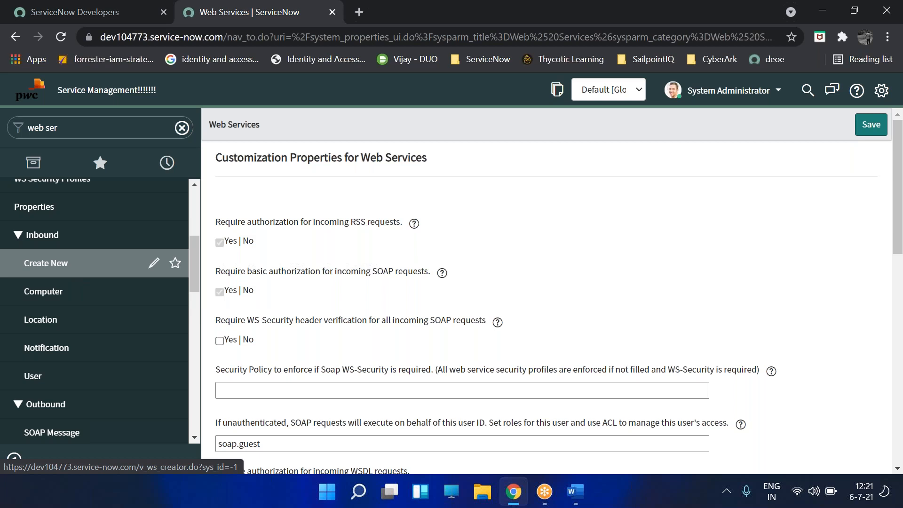
# - Start a new web service labelled 'Inbound Integration', then type an incident.LIST query in the navigator
pyautogui.click(86, 267)
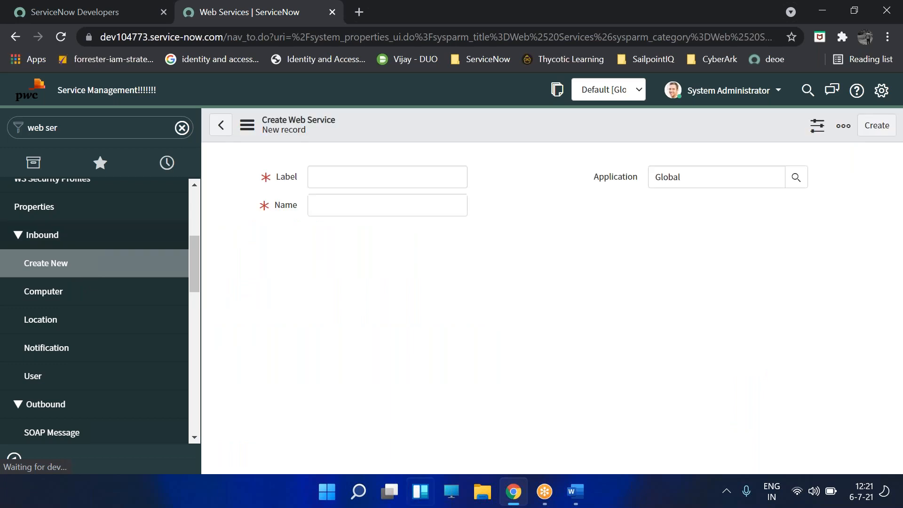
pyautogui.click(338, 176)
pyautogui.write('Inb')
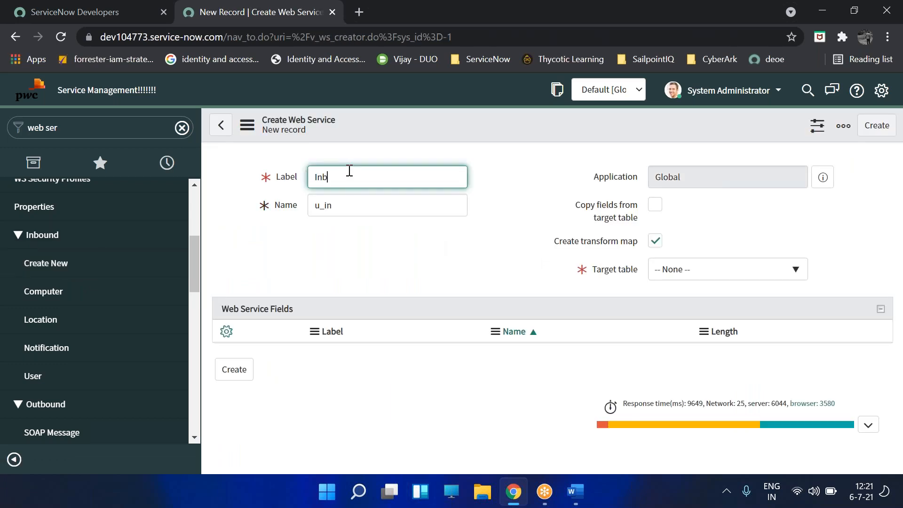
pyautogui.write('ound Demp')
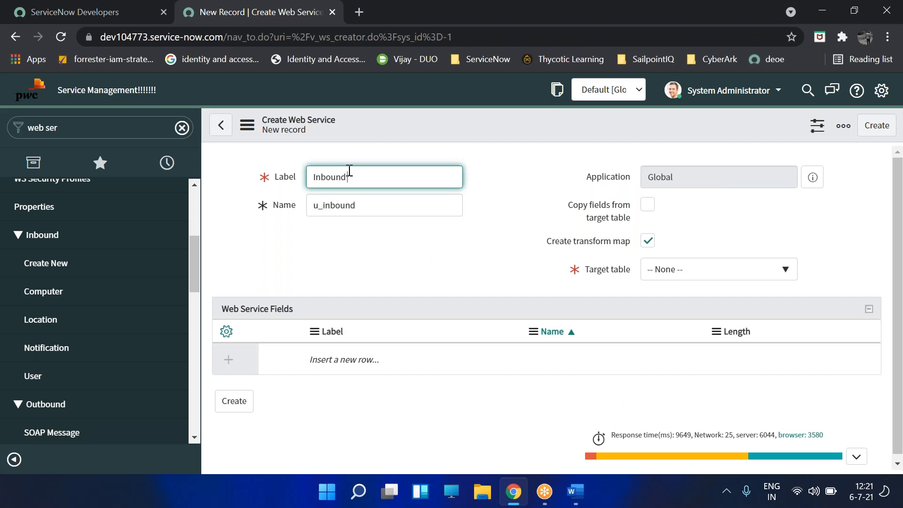
pyautogui.press('BackSpace')
pyautogui.press('BackSpace')
pyautogui.press('BackSpace')
pyautogui.press('BackSpace')
pyautogui.press('BackSpace')
pyautogui.write('Int')
pyautogui.press('BackSpace')
pyautogui.press('BackSpace')
pyautogui.write('ntegration')
pyautogui.click(492, 205)
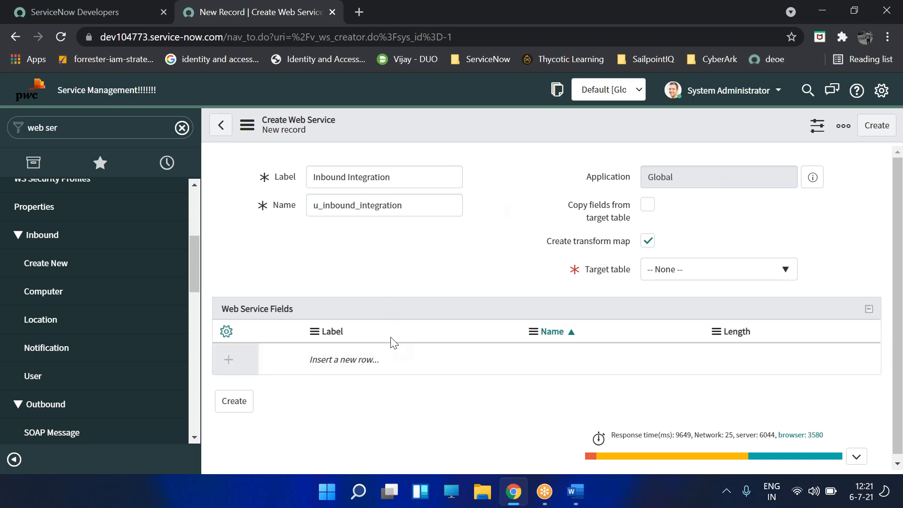
pyautogui.click(87, 128)
pyautogui.write('incidetn')
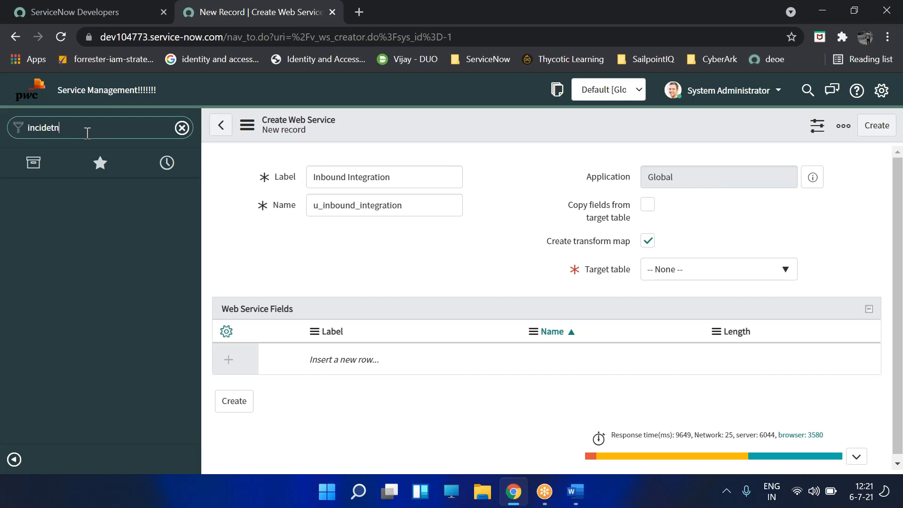
pyautogui.write('nt.LIST')
# - Open incident INC0010112 from the incident list in a new tab, then return to the web service form
pyautogui.press('Return')
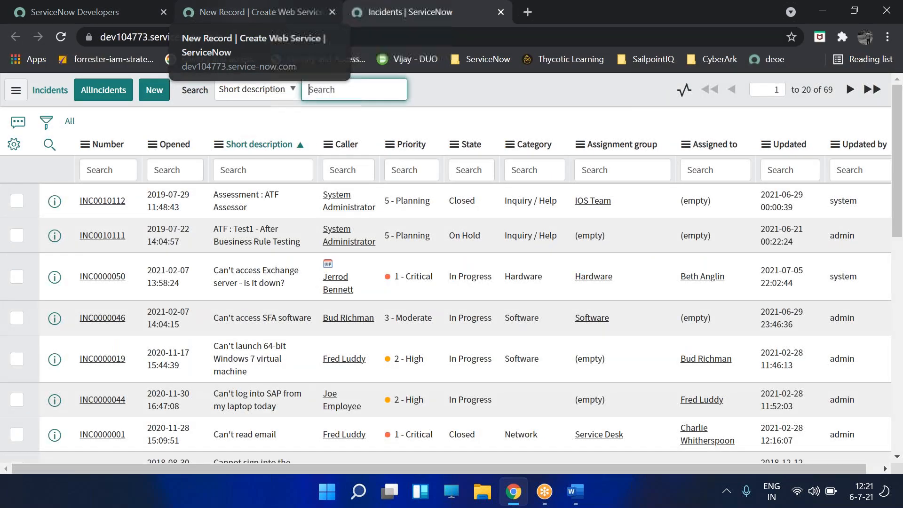
pyautogui.click(103, 205)
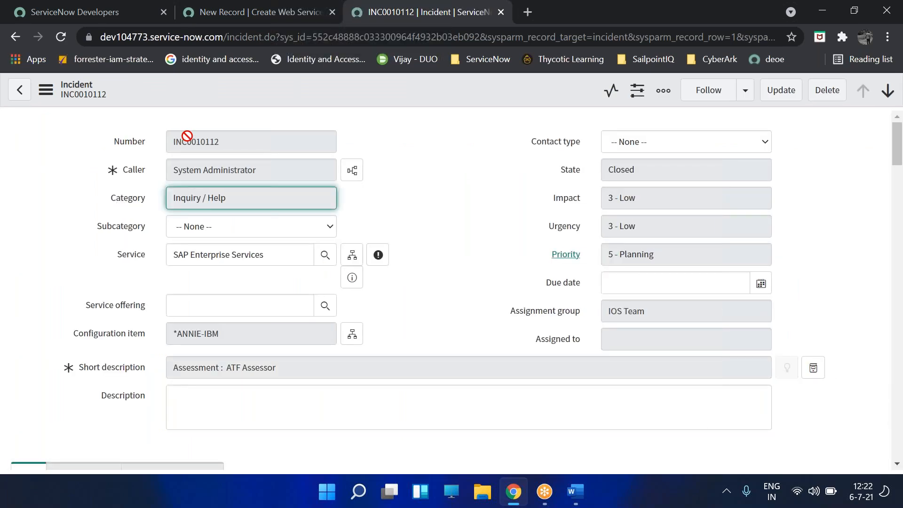
pyautogui.click(208, 16)
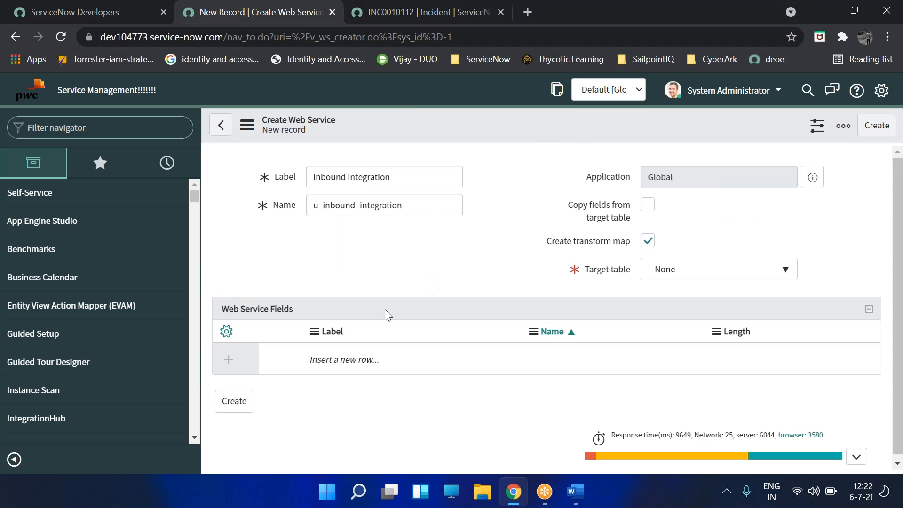
# - Add a web service field labelled caller (u_caller)
pyautogui.moveTo(310, 363); pyautogui.dragTo(327, 375)
pyautogui.click(347, 361)
pyautogui.doubleClick(337, 360)
pyautogui.click(403, 358)
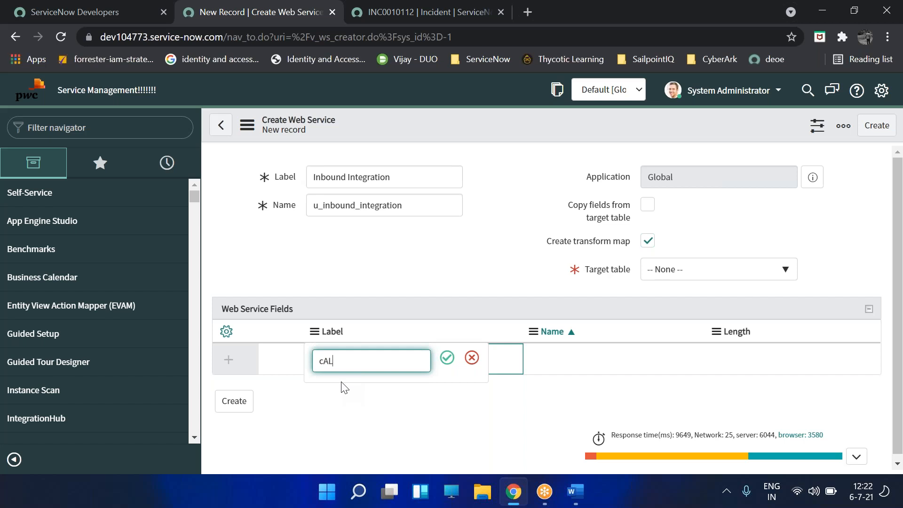
pyautogui.write('caller')
pyautogui.press('Tab')
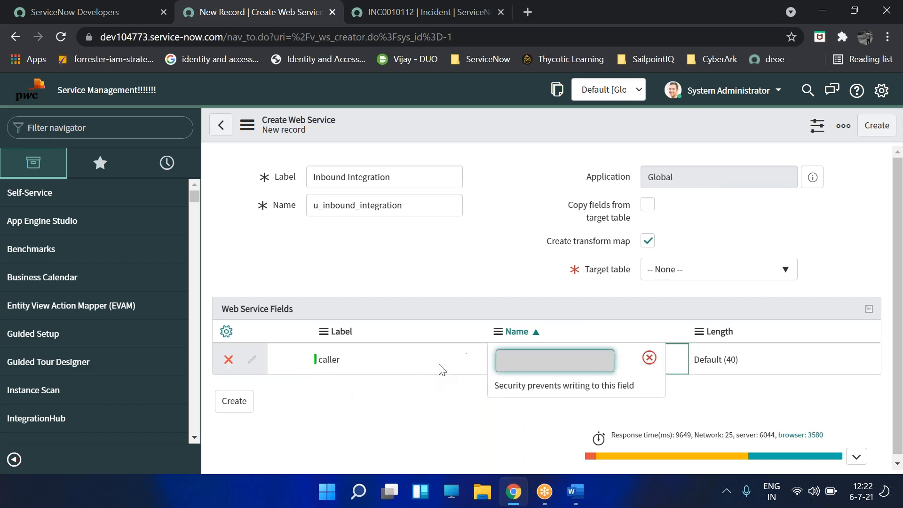
pyautogui.press('Tab')
pyautogui.click(526, 461)
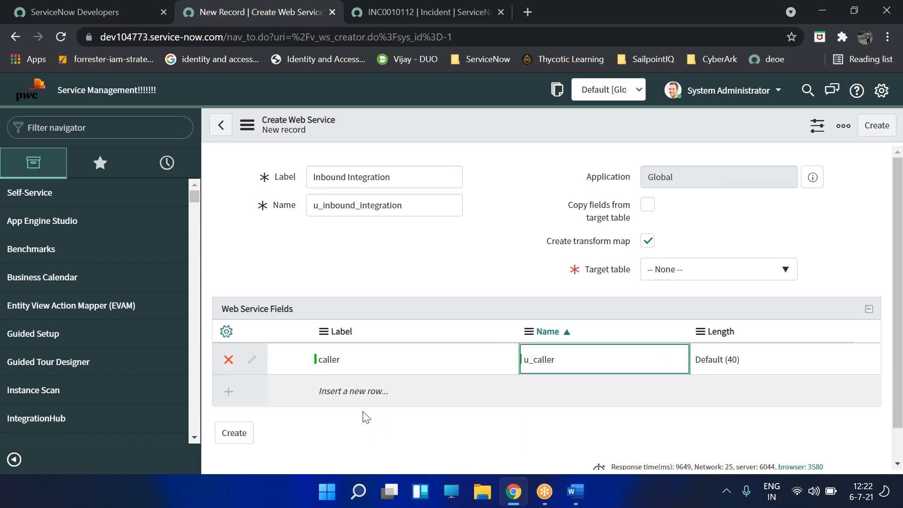
# - Add the Short Description and State fields to the web service
pyautogui.doubleClick(348, 397)
pyautogui.write('S')
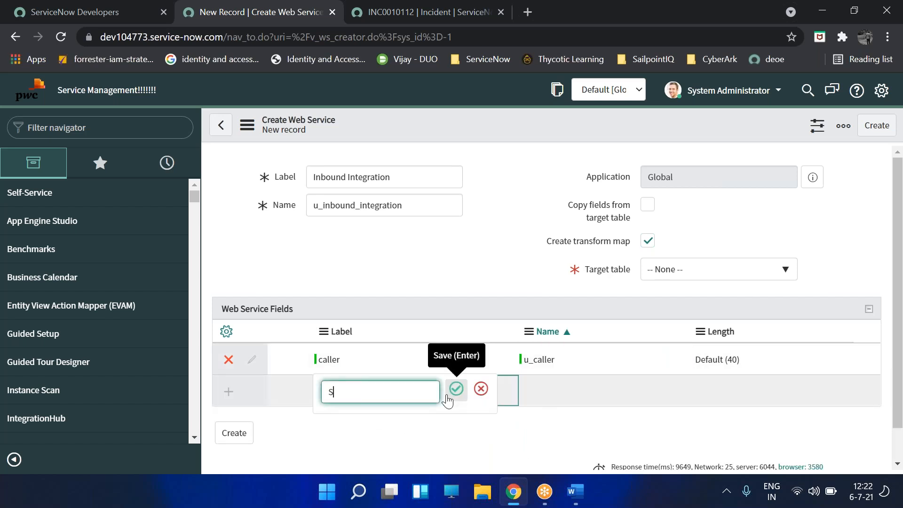
pyautogui.write('hort Description')
pyautogui.click(455, 390)
pyautogui.scroll(-1, 405, 381)
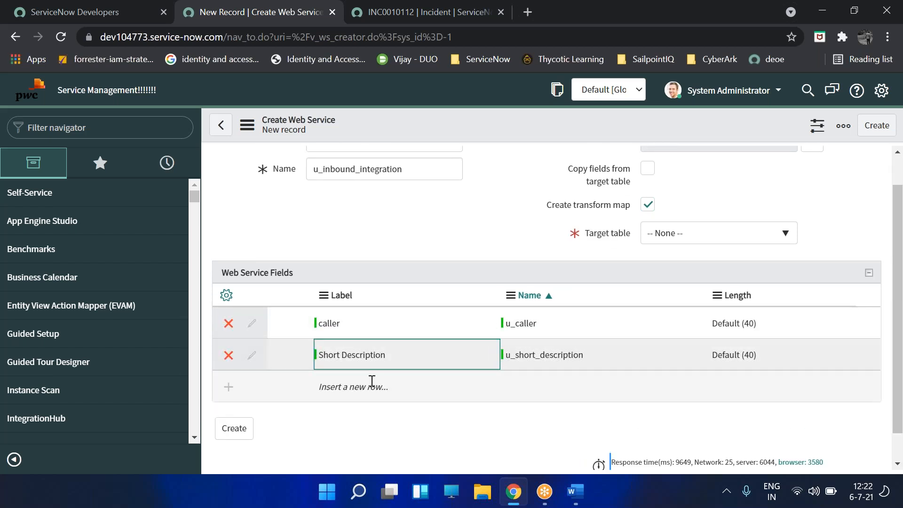
pyautogui.click(372, 382)
pyautogui.click(353, 396)
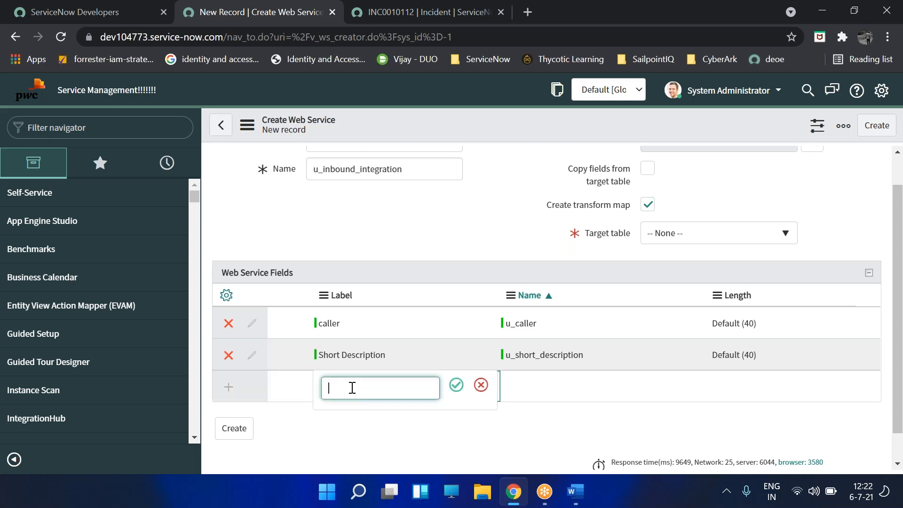
pyautogui.write('State')
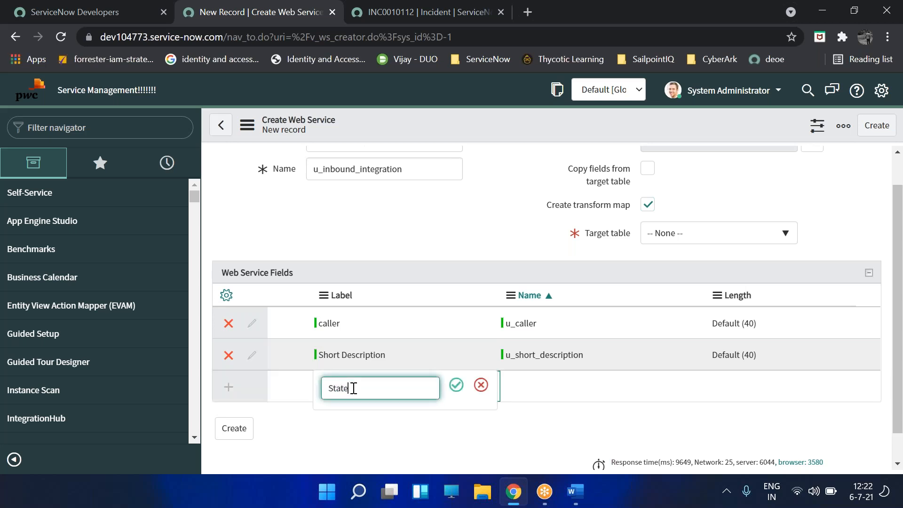
pyautogui.click(455, 390)
pyautogui.click(772, 320)
# - Set the caller and Short Description field lengths to Medium (100)
pyautogui.click(773, 335)
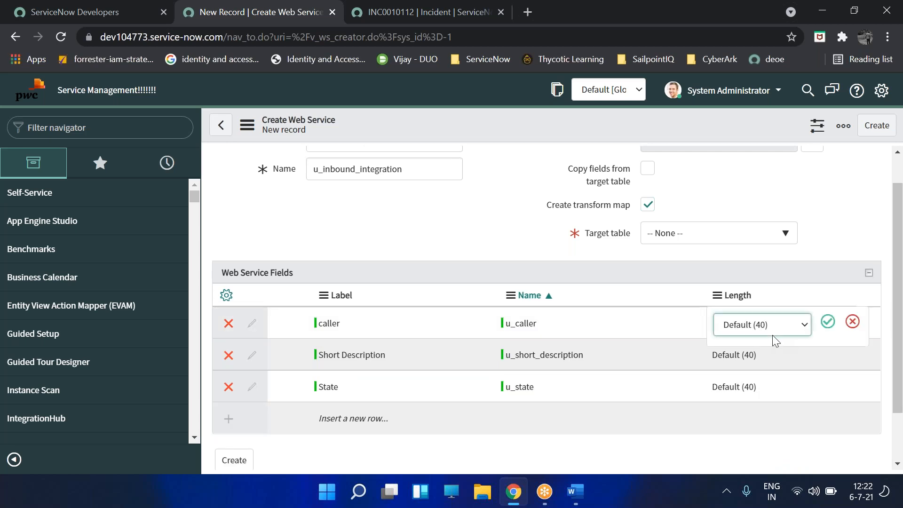
pyautogui.click(773, 331)
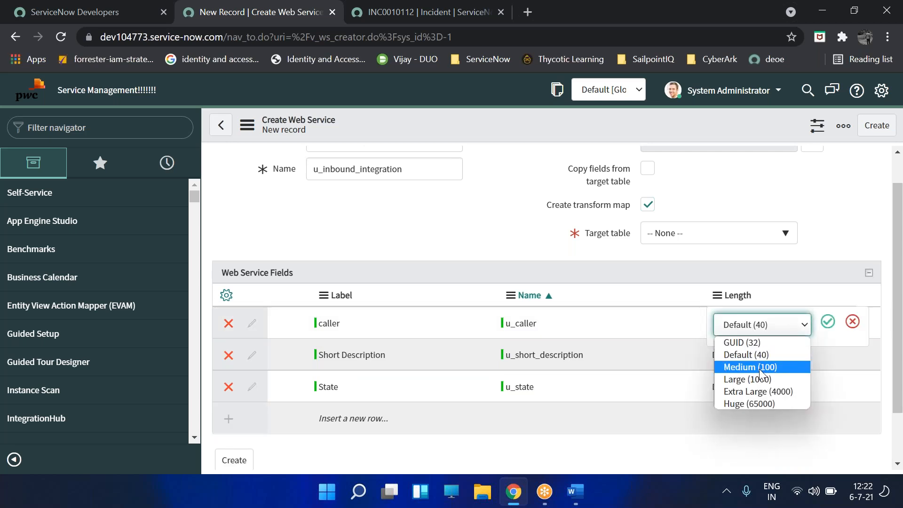
pyautogui.click(762, 370)
pyautogui.click(828, 323)
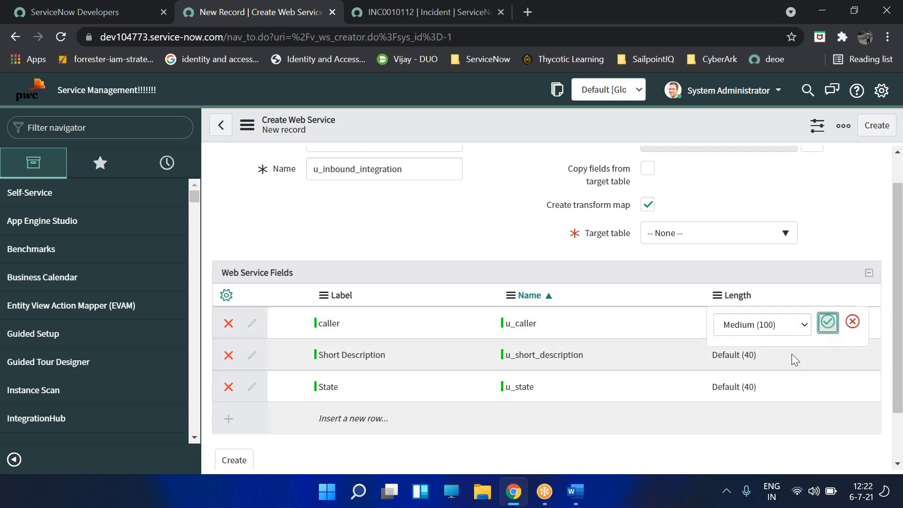
pyautogui.click(775, 356)
pyautogui.click(776, 360)
pyautogui.click(770, 395)
pyautogui.click(828, 353)
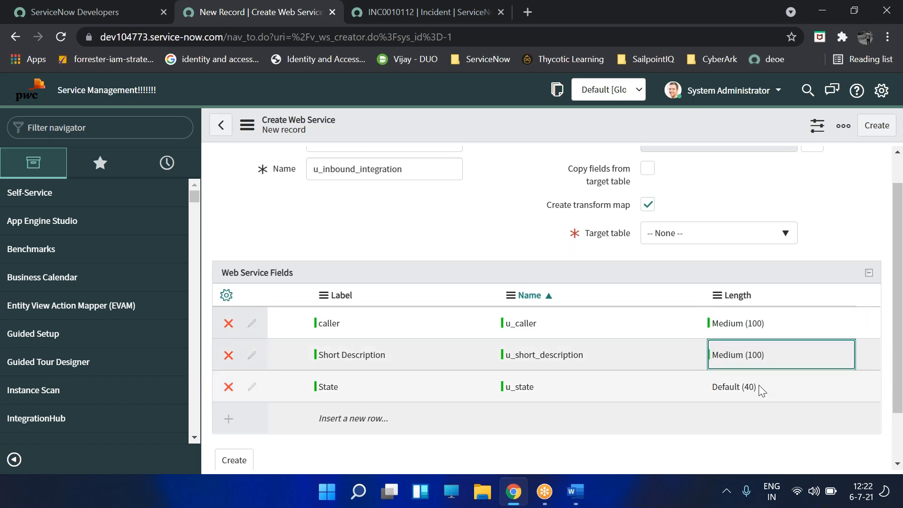
# - Set State's length to Medium (100) and try creating the web service, which warns target table is missing
pyautogui.click(766, 387)
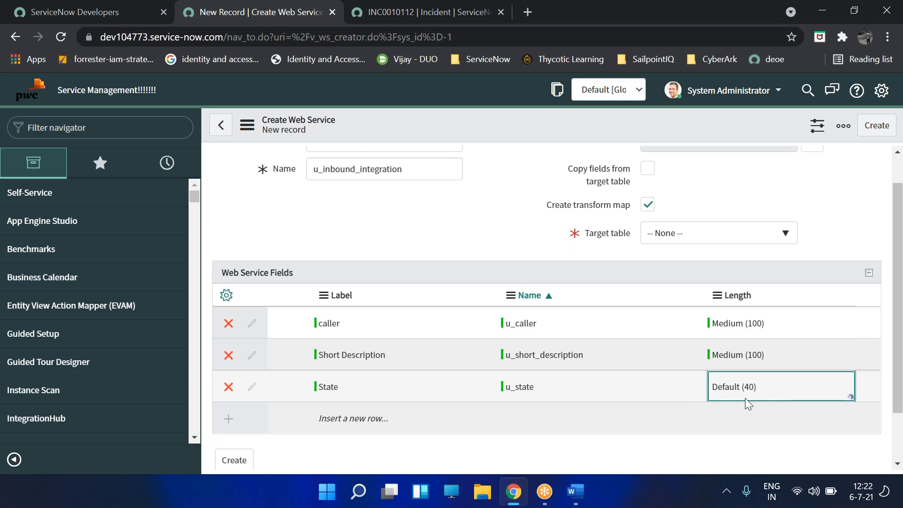
pyautogui.click(747, 397)
pyautogui.click(750, 430)
pyautogui.click(831, 391)
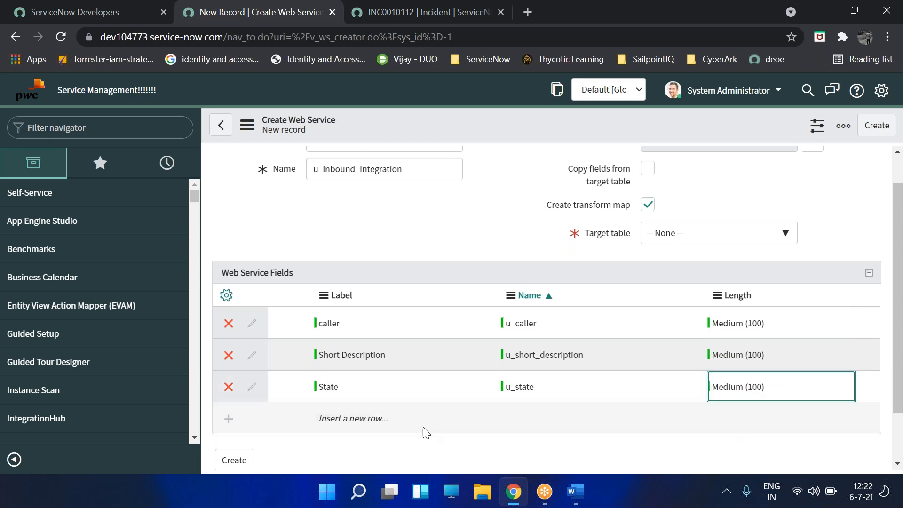
pyautogui.scroll(1, 454, 443)
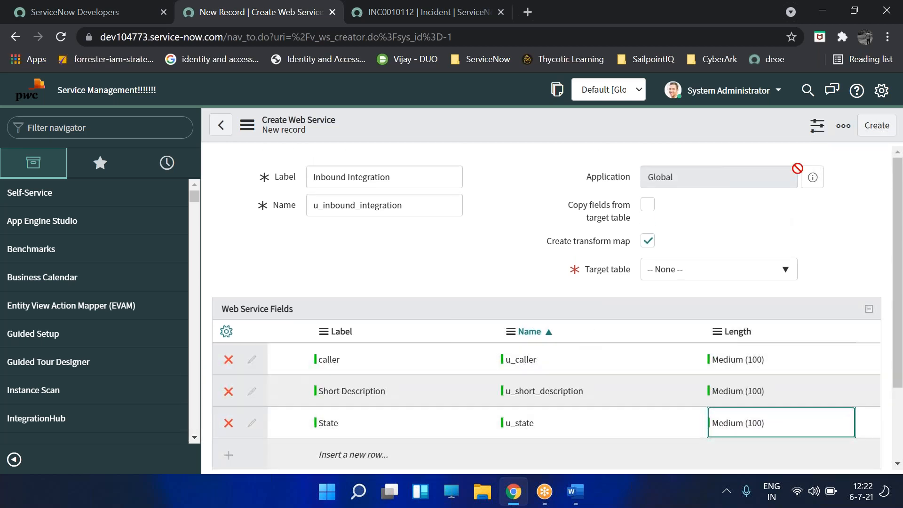
pyautogui.click(878, 128)
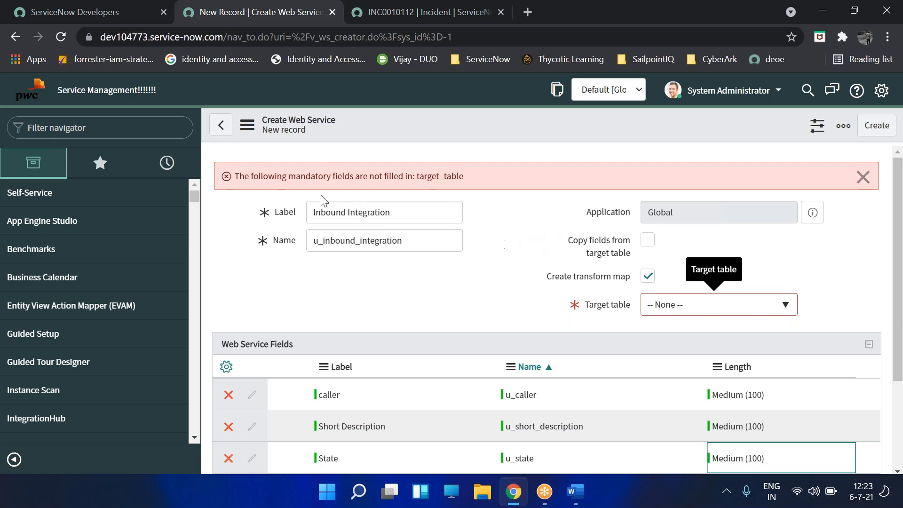
# - Set the target table to Incident [incident] and create the Inbound Integration web service
pyautogui.click(675, 307)
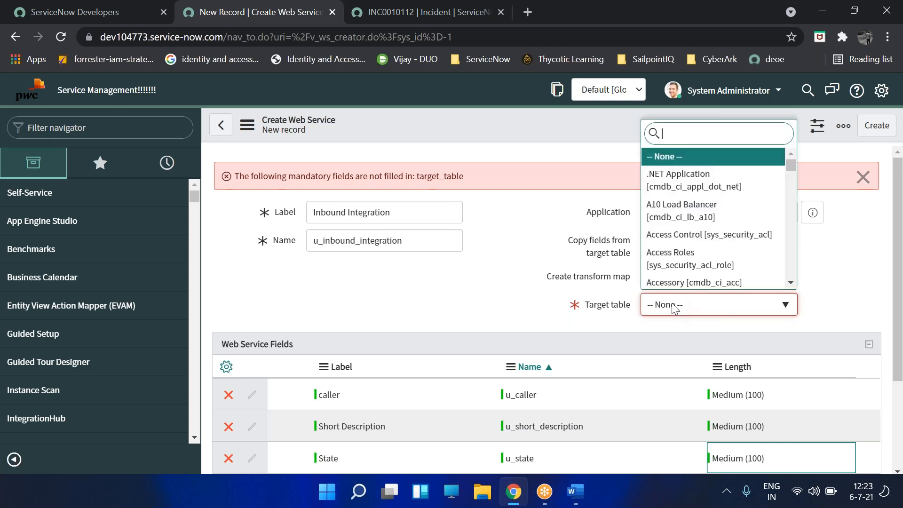
pyautogui.write('incide')
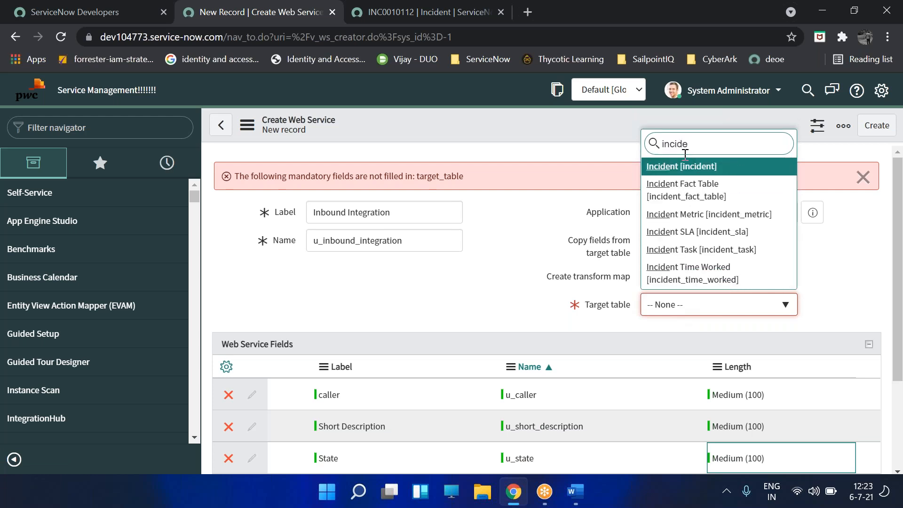
pyautogui.click(685, 172)
pyautogui.moveTo(725, 231); pyautogui.dragTo(802, 198)
pyautogui.click(877, 126)
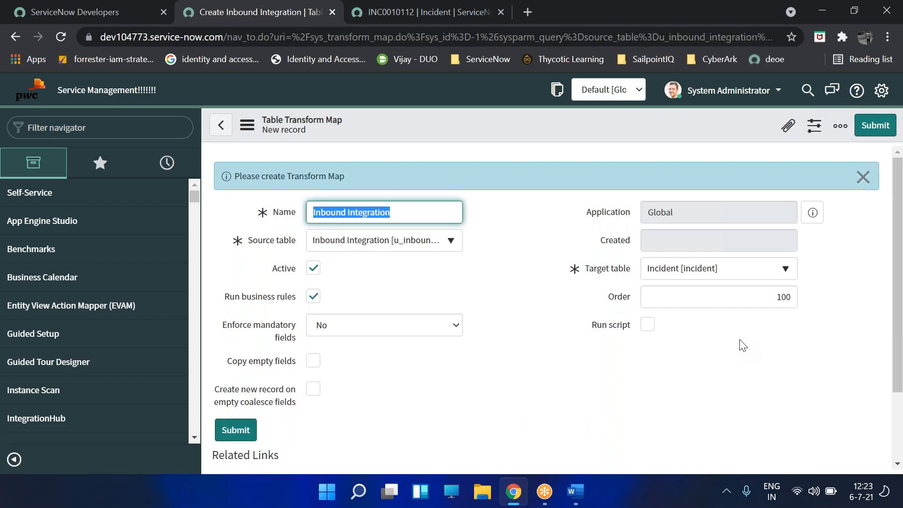
# - Save the Inbound Integration to Incident transform map from the header menu, staying on the form
pyautogui.scroll(-2, 518, 391)
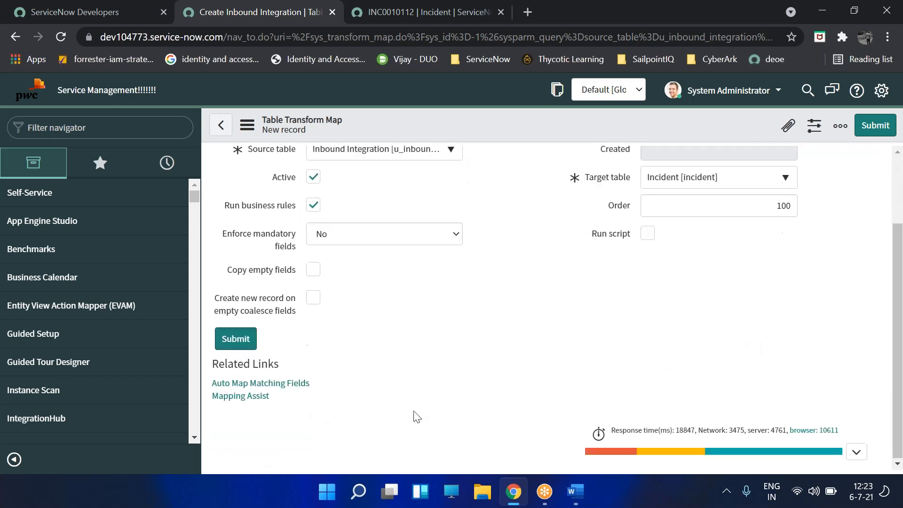
pyautogui.rightClick(739, 142)
pyautogui.rightClick(673, 142)
pyautogui.rightClick(665, 131)
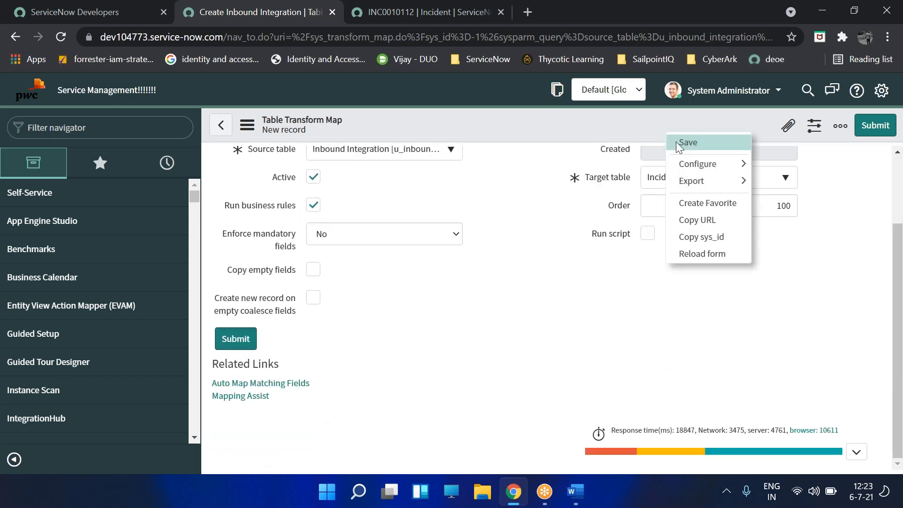
pyautogui.click(677, 142)
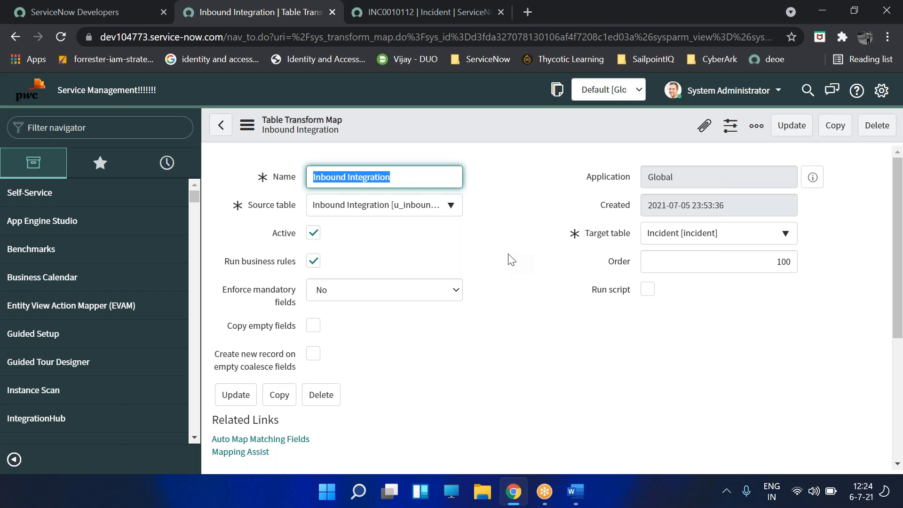
# - Back out of a new field map unchanged and open Mapping Assist from the transform's related links
pyautogui.scroll(-5, 536, 288)
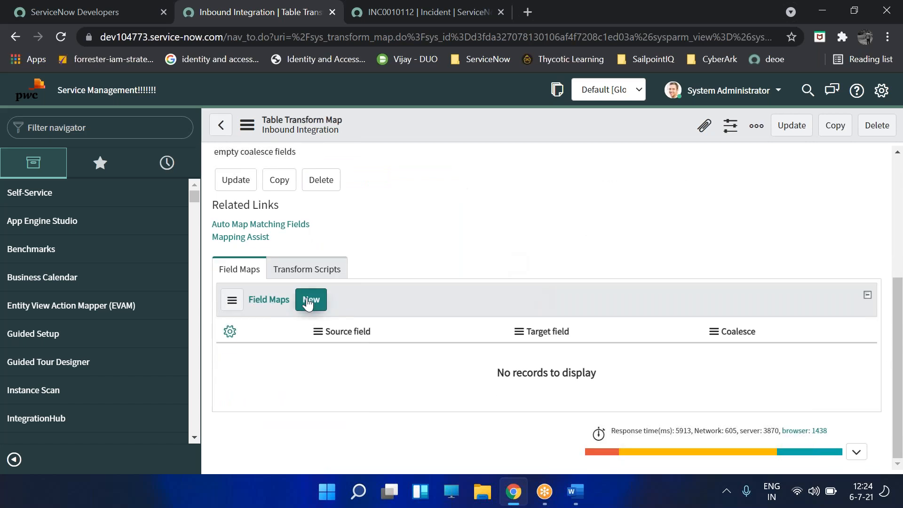
pyautogui.click(302, 307)
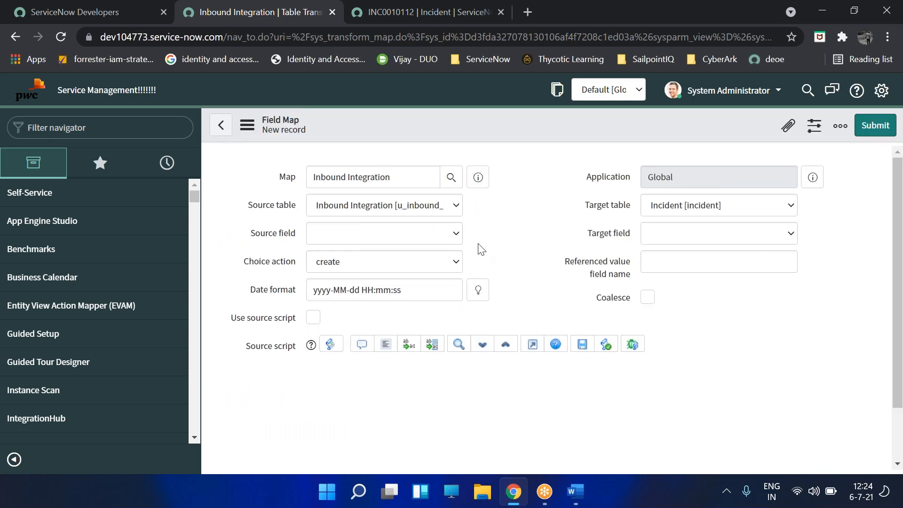
pyautogui.click(357, 231)
pyautogui.click(470, 218)
pyautogui.click(221, 124)
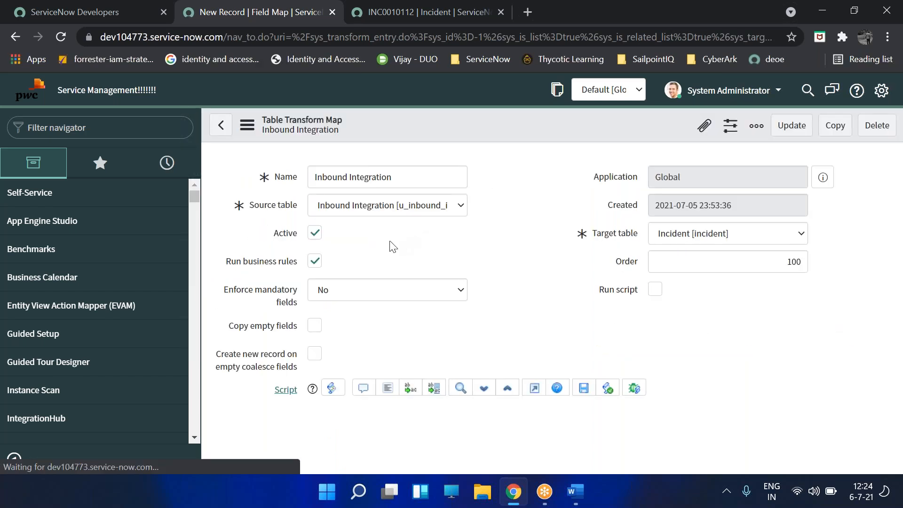
pyautogui.scroll(-6, 386, 266)
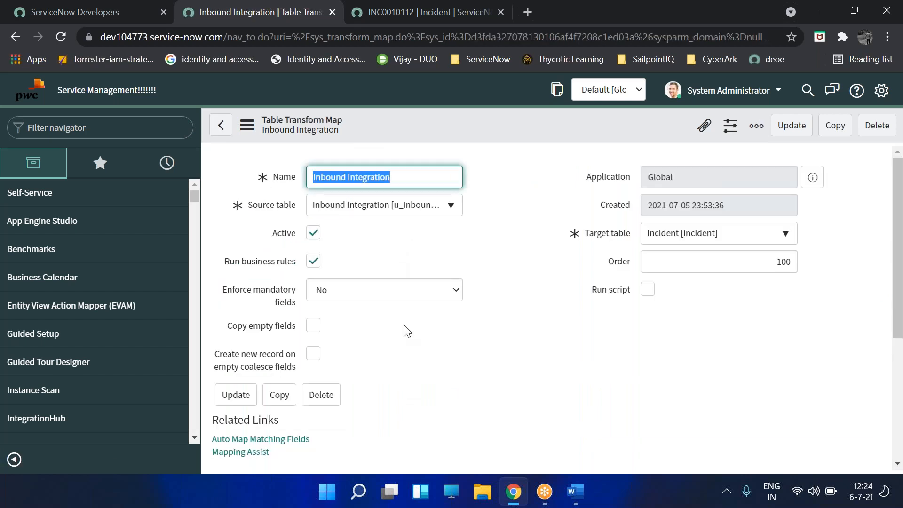
pyautogui.scroll(-4, 405, 328)
pyautogui.click(245, 239)
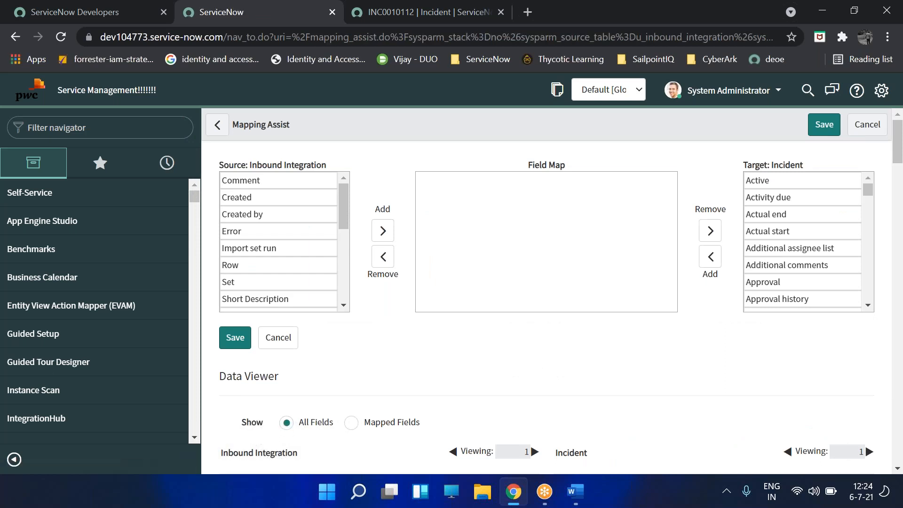
# - Add caller to the field map, removing the accidental duplicate caller row
pyautogui.scroll(-8, 244, 217)
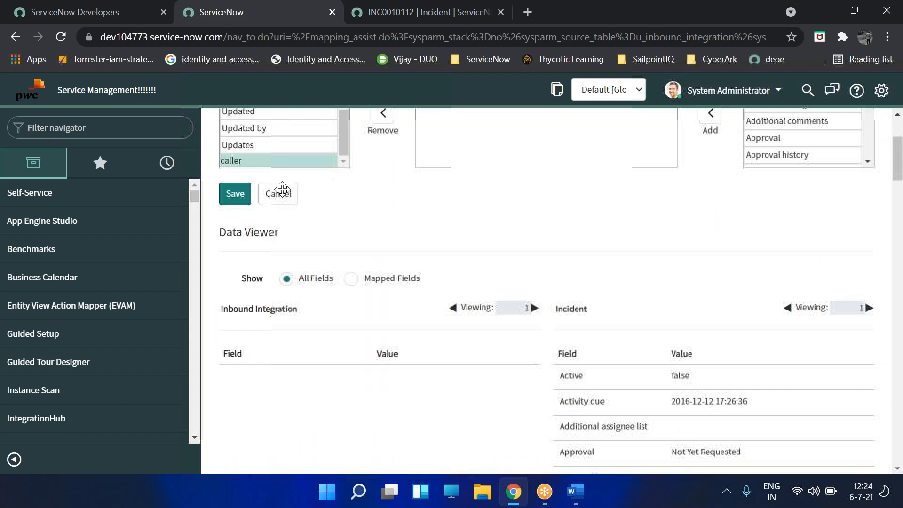
pyautogui.scroll(3, 277, 193)
pyautogui.click(265, 305)
pyautogui.doubleClick(265, 305)
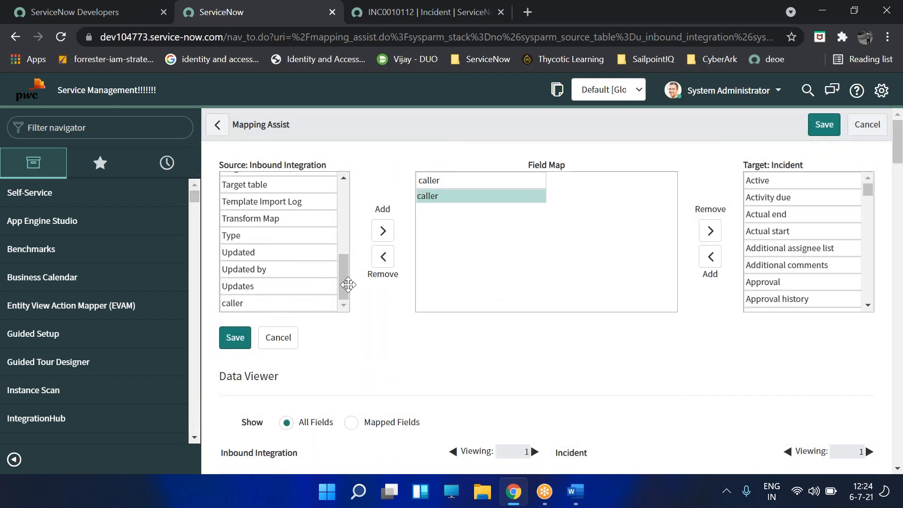
pyautogui.doubleClick(541, 200)
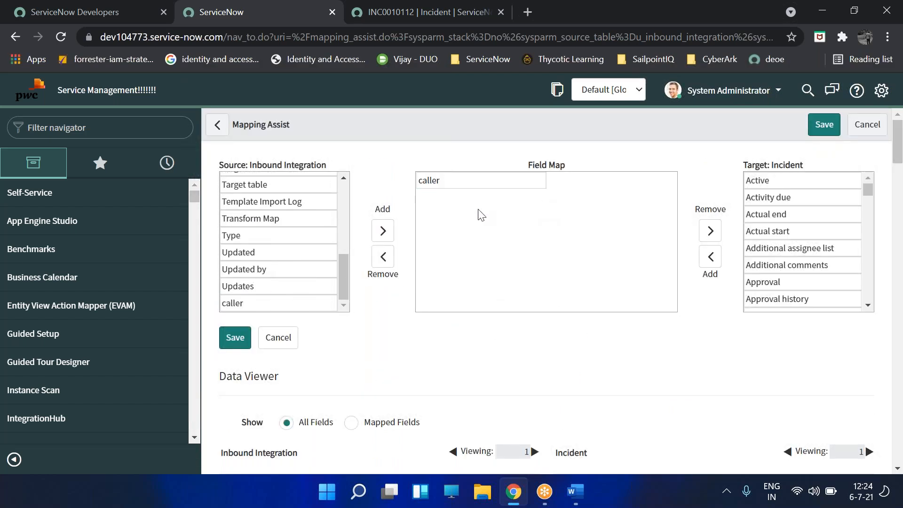
# - Add the Short Description source field to the field map below caller
pyautogui.scroll(2, 257, 282)
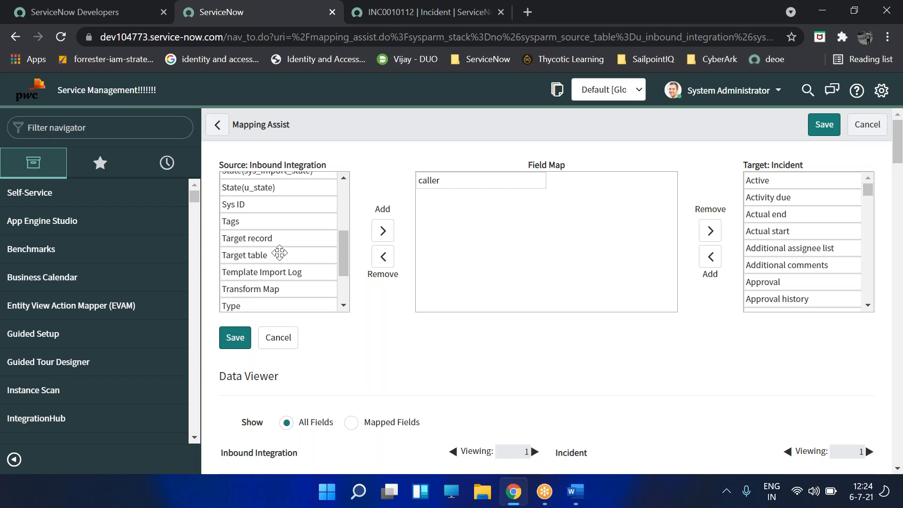
pyautogui.scroll(3, 282, 257)
pyautogui.click(283, 294)
pyautogui.scroll(-1, 283, 289)
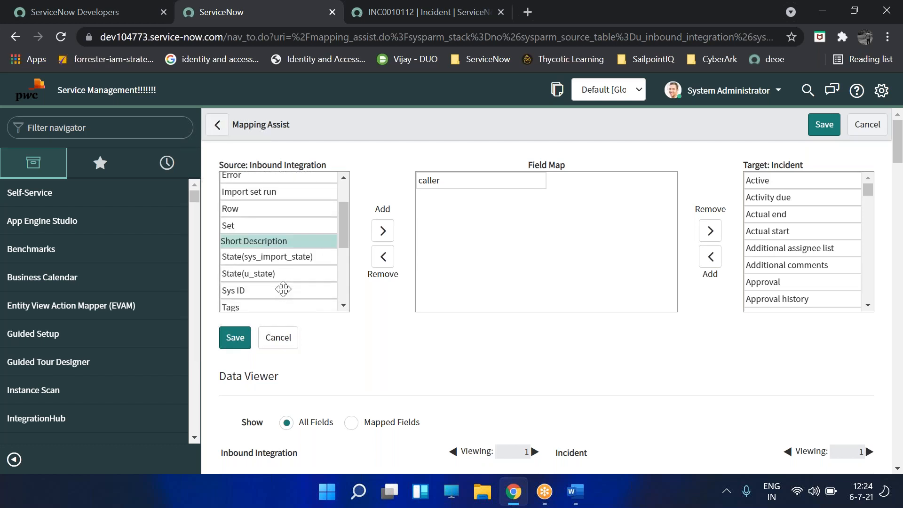
pyautogui.click(374, 234)
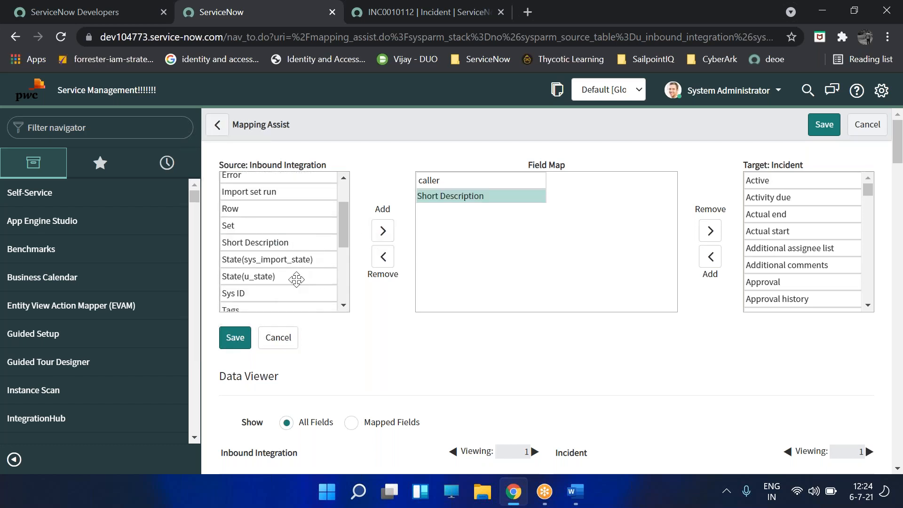
pyautogui.scroll(1, 293, 280)
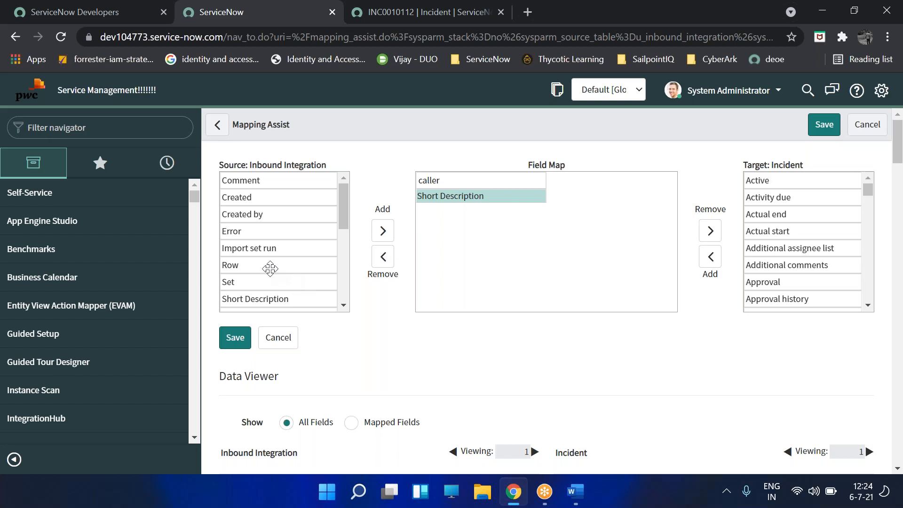
pyautogui.scroll(-5, 270, 269)
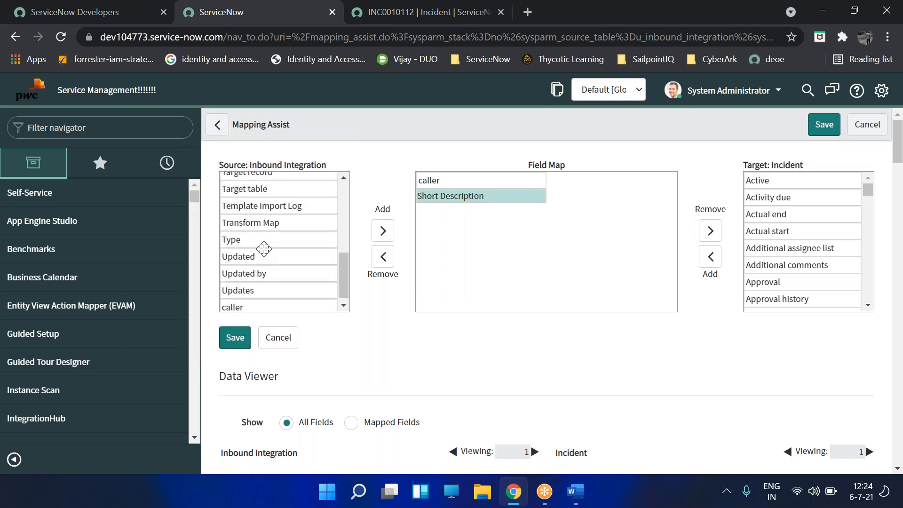
pyautogui.scroll(-1, 258, 250)
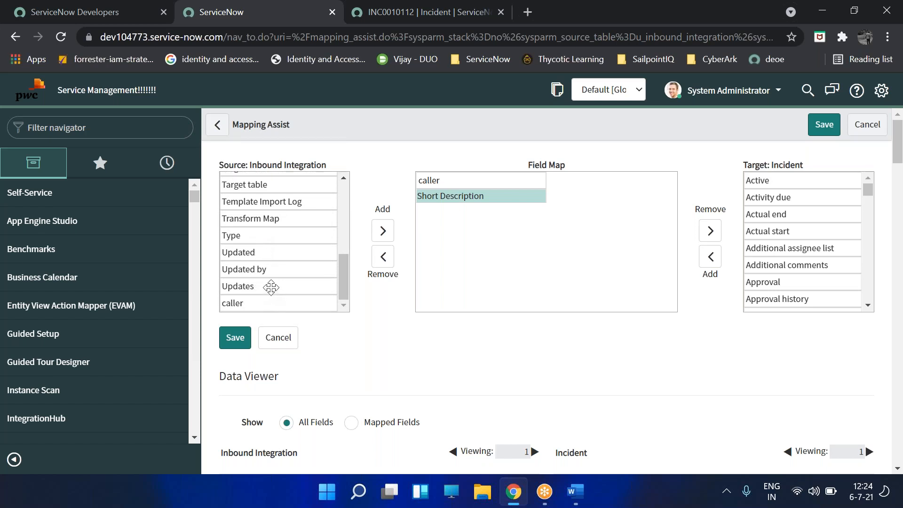
pyautogui.scroll(3, 272, 288)
pyautogui.scroll(3, 264, 261)
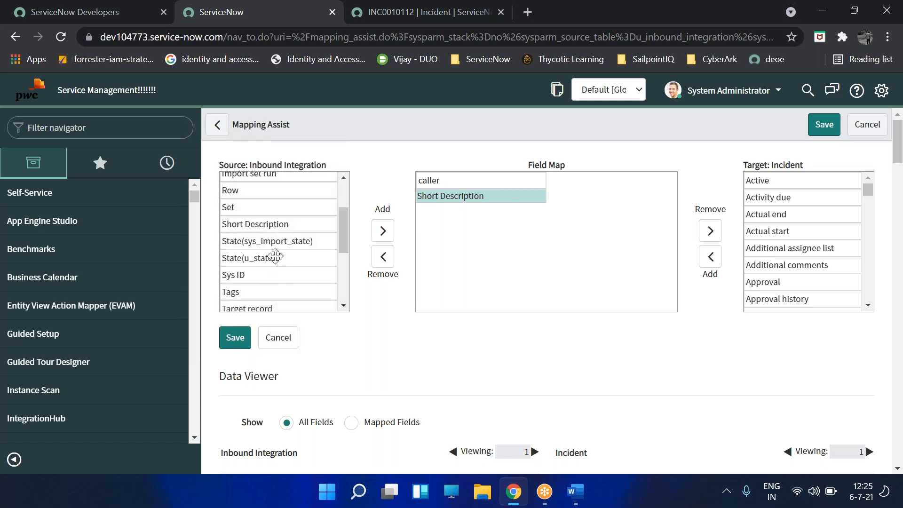
pyautogui.click(652, 24)
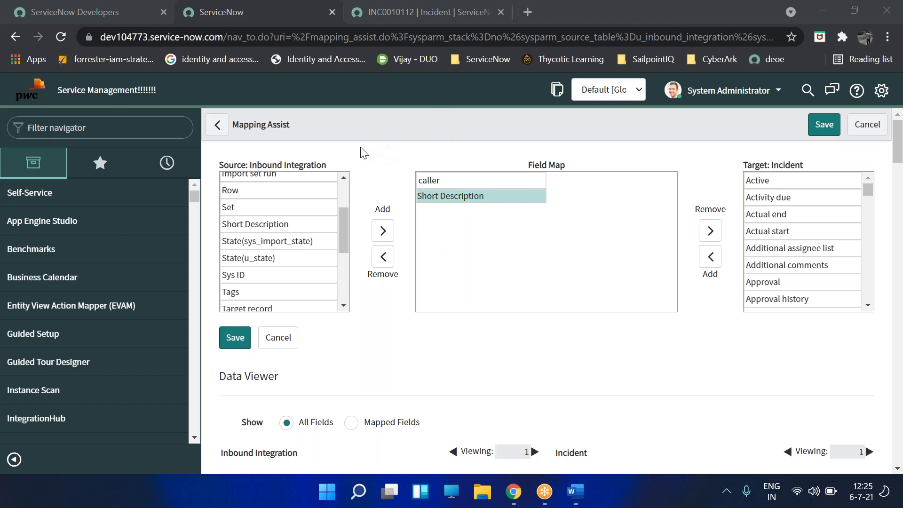
pyautogui.moveTo(346, 213); pyautogui.dragTo(344, 207)
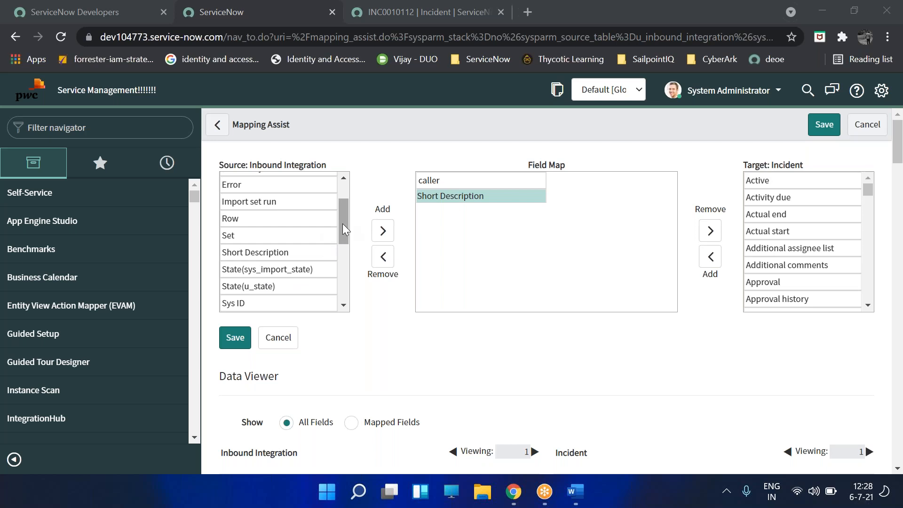
# - Add State(u_state) to the field map, placed below Short Description
pyautogui.moveTo(343, 224); pyautogui.dragTo(340, 214)
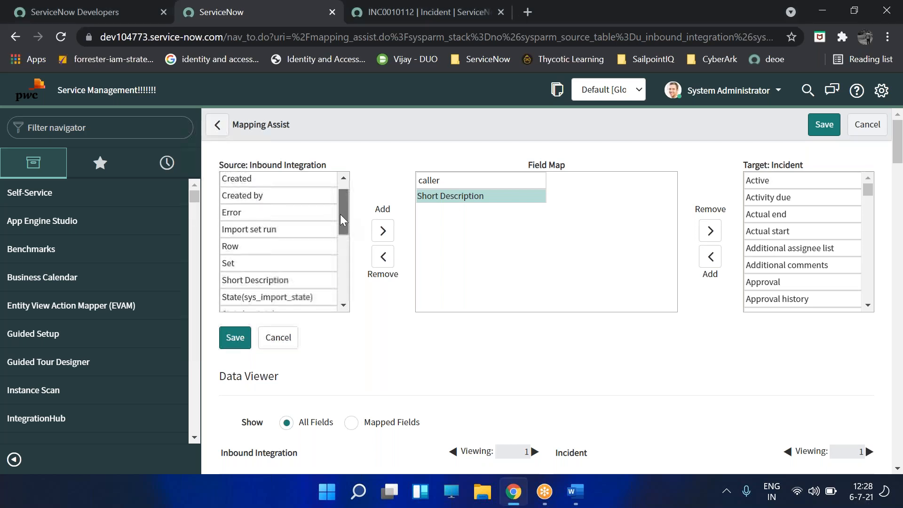
pyautogui.click(613, 20)
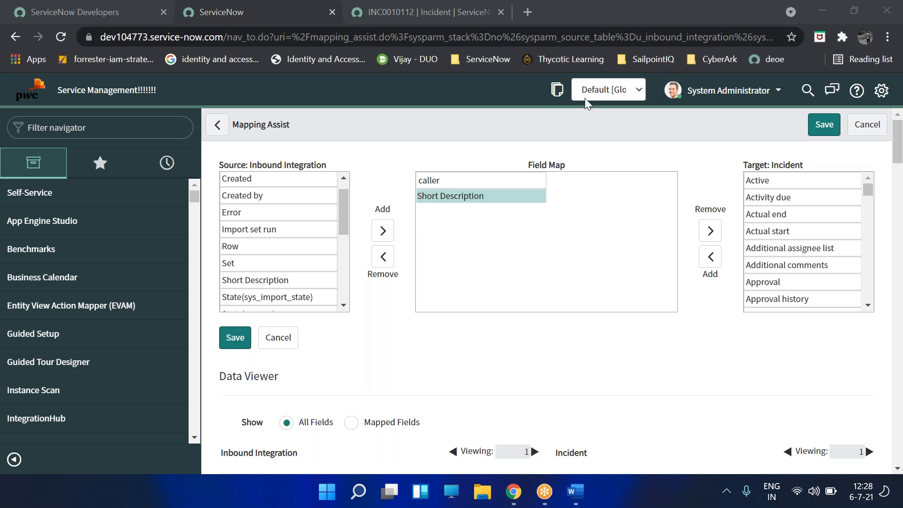
pyautogui.click(411, 346)
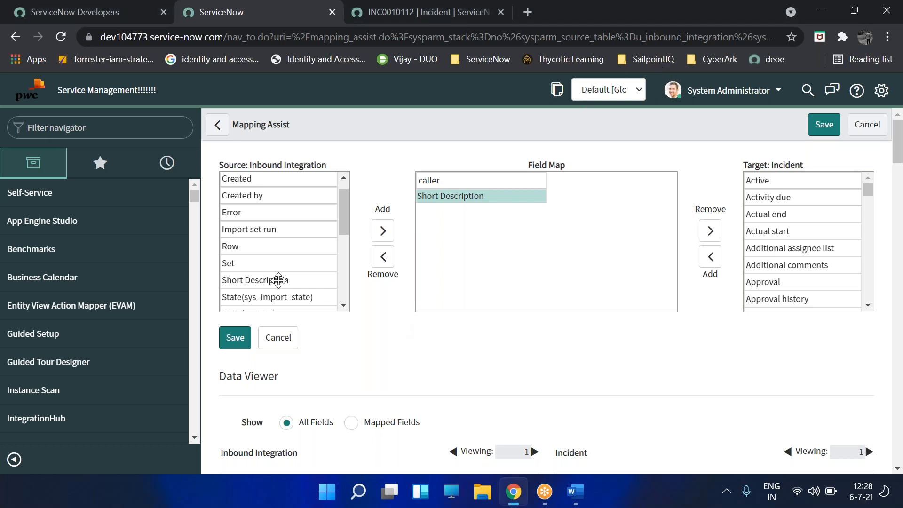
pyautogui.scroll(1, 279, 278)
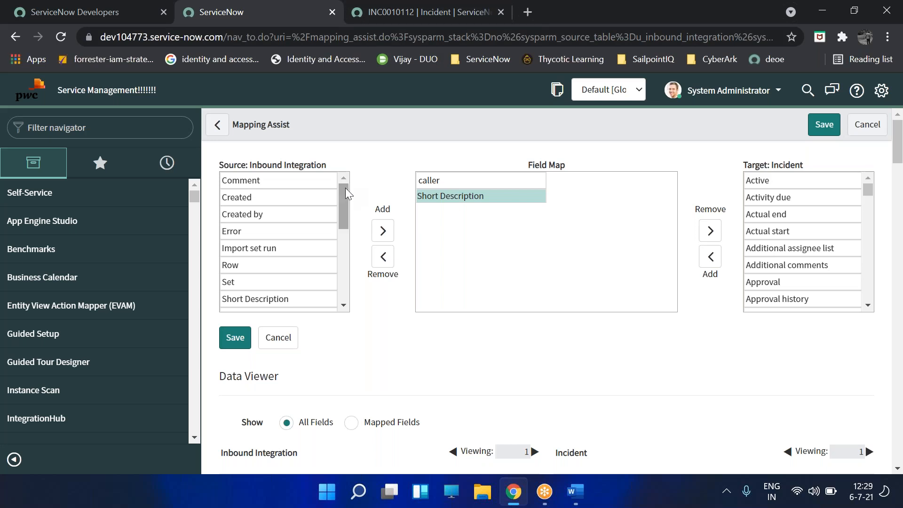
pyautogui.middleClick(288, 270)
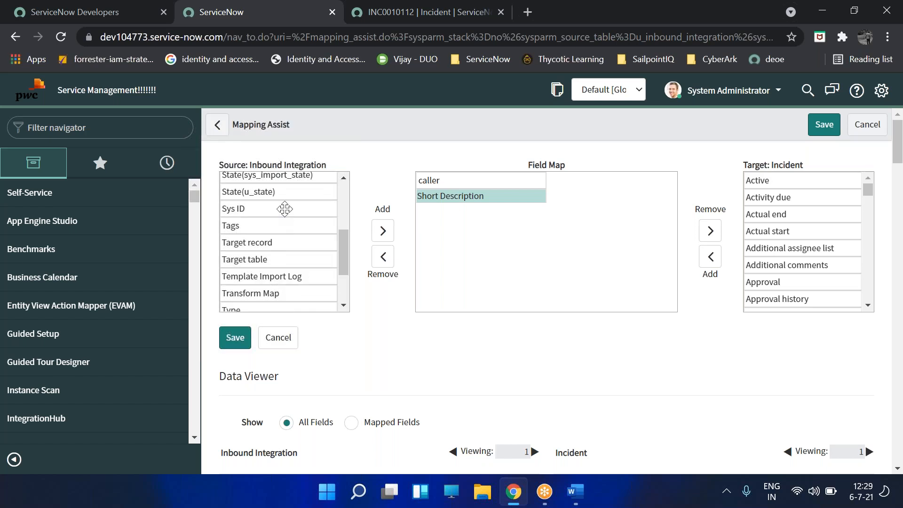
pyautogui.doubleClick(284, 192)
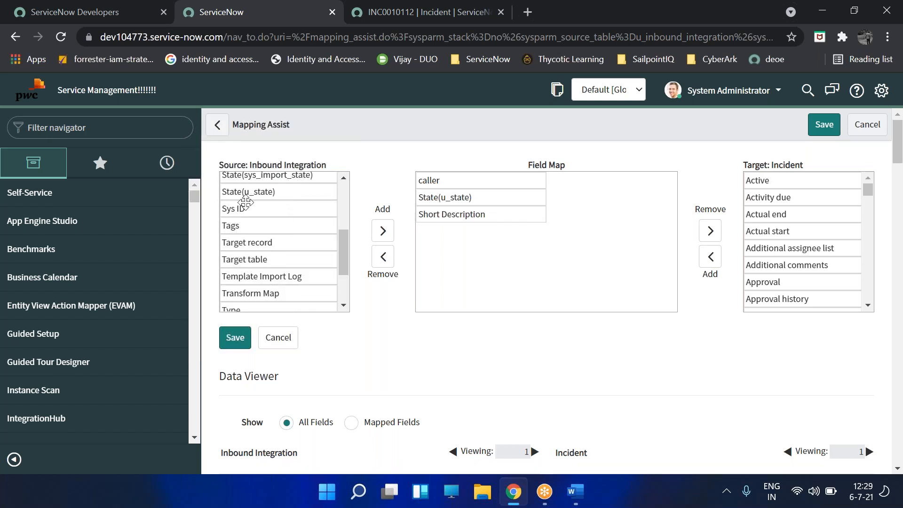
pyautogui.click(468, 196)
pyautogui.moveTo(471, 212); pyautogui.dragTo(469, 222)
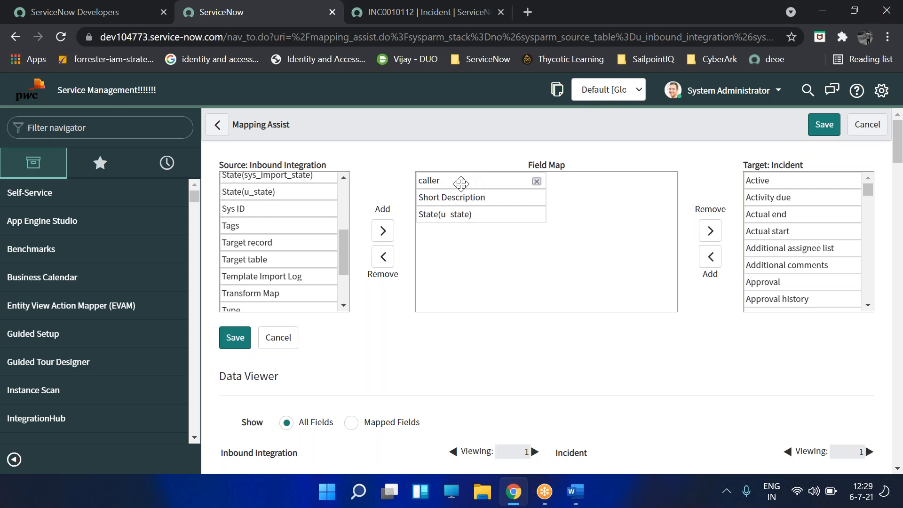
# - Pair the Caller incident field with caller and Short description with Short Description
pyautogui.moveTo(871, 187); pyautogui.dragTo(868, 205)
pyautogui.doubleClick(794, 198)
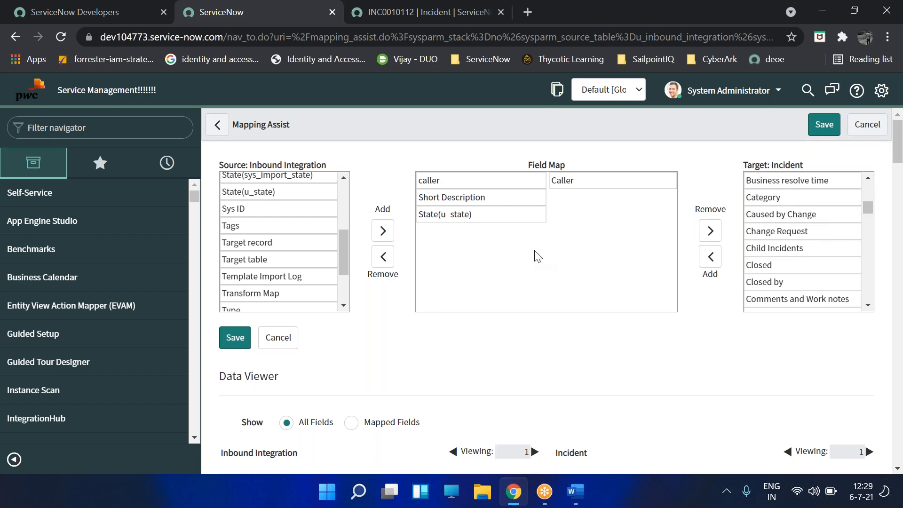
pyautogui.scroll(-2, 815, 251)
pyautogui.scroll(-10, 815, 252)
pyautogui.scroll(-6, 805, 255)
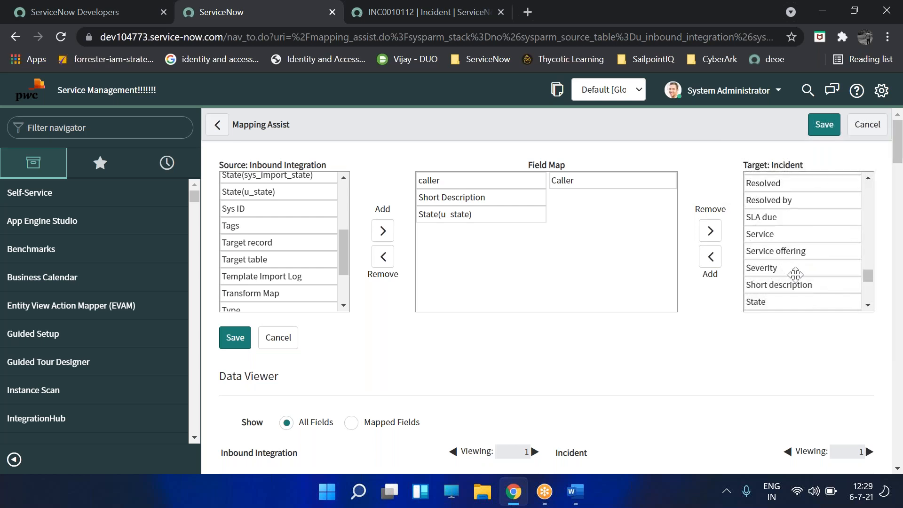
pyautogui.click(794, 284)
pyautogui.scroll(-1, 794, 283)
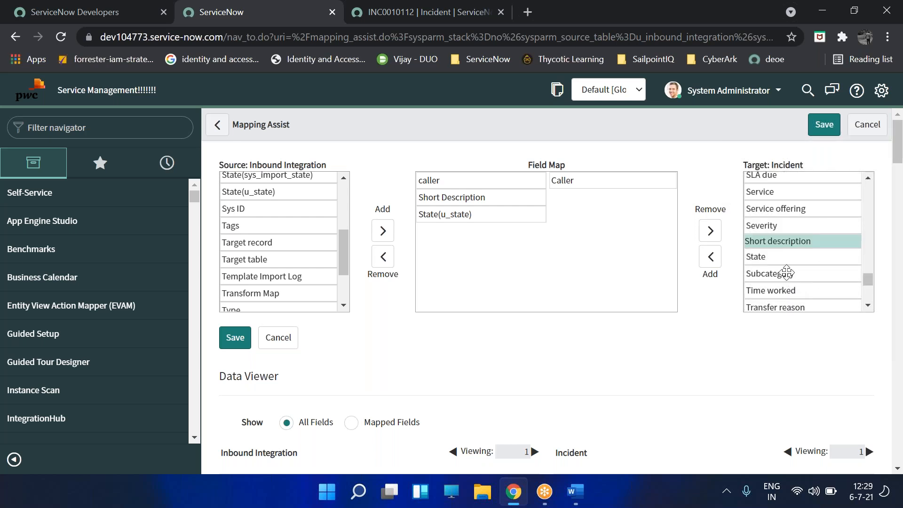
pyautogui.click(711, 257)
# - Pair the incident State field with State(u_state)
pyautogui.scroll(2, 798, 261)
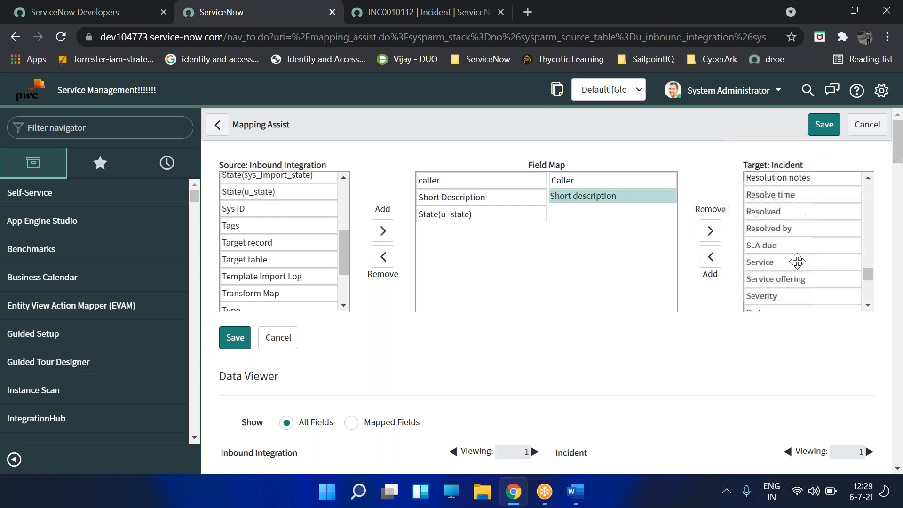
pyautogui.scroll(3, 798, 262)
pyautogui.scroll(-4, 798, 262)
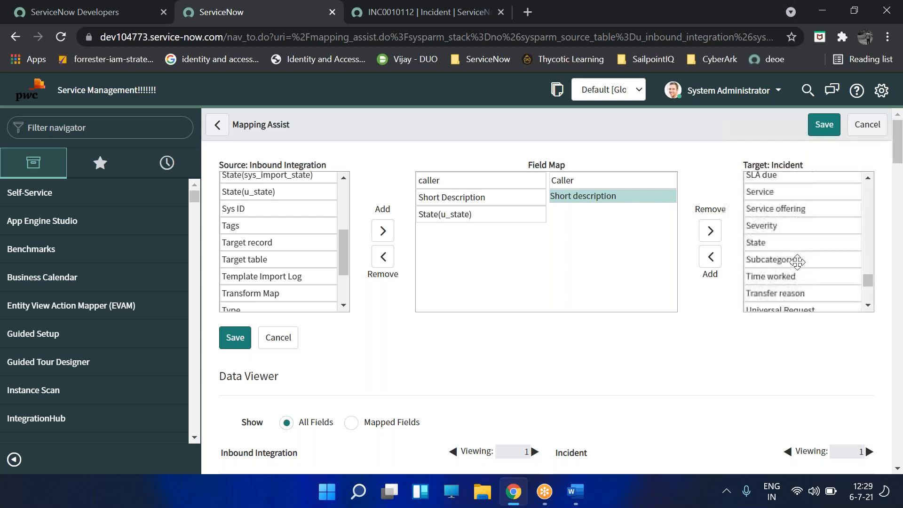
pyautogui.scroll(2, 796, 259)
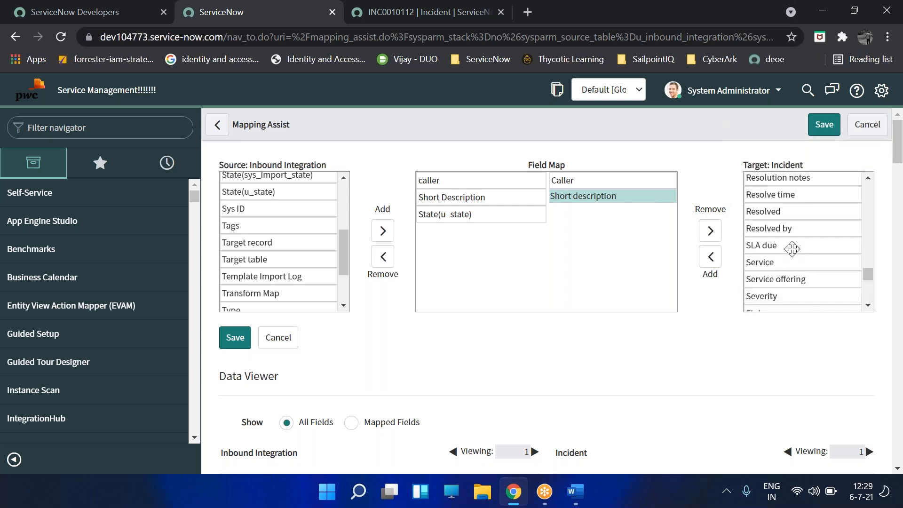
pyautogui.scroll(-2, 792, 250)
pyautogui.click(776, 242)
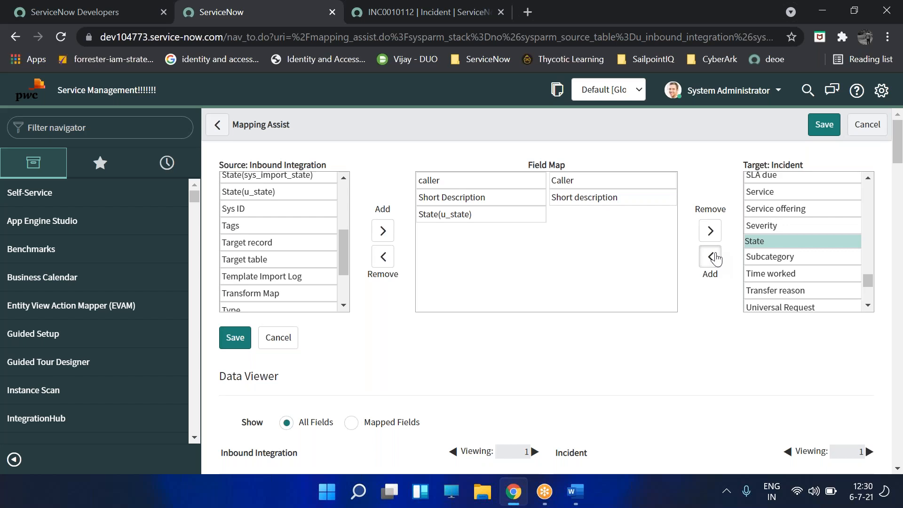
pyautogui.click(714, 256)
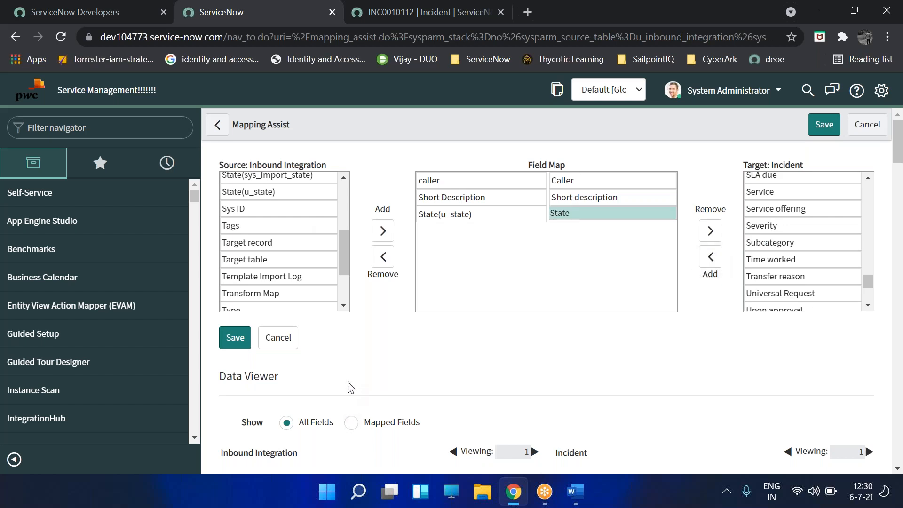
# - Save the three field maps and filter the navigator for 'inbound'
pyautogui.click(825, 124)
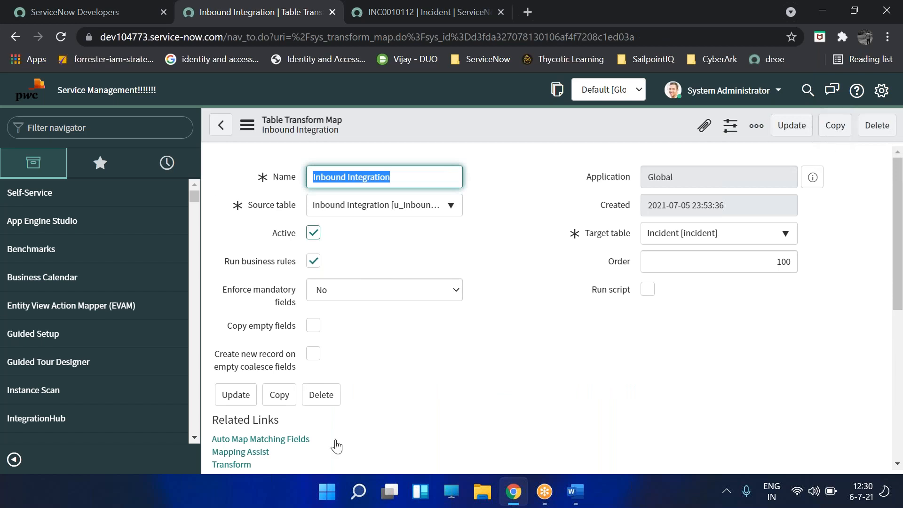
pyautogui.scroll(-3, 378, 411)
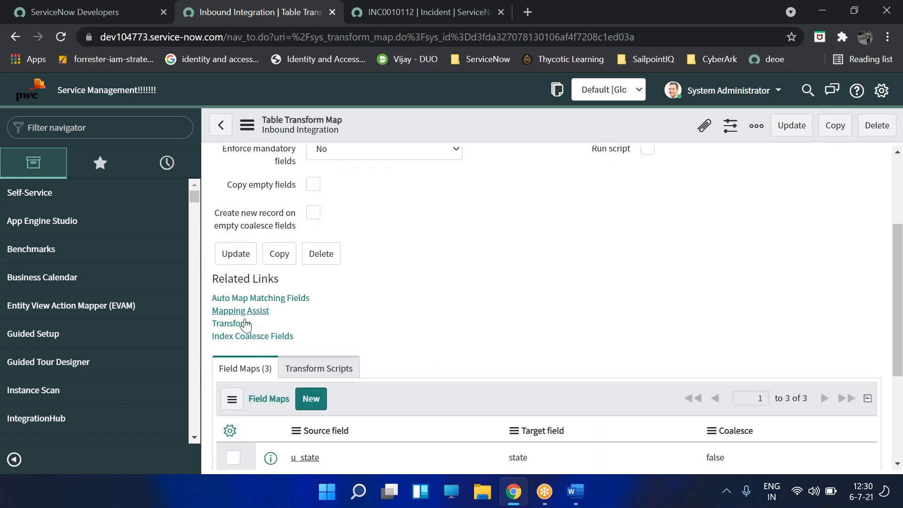
pyautogui.click(125, 128)
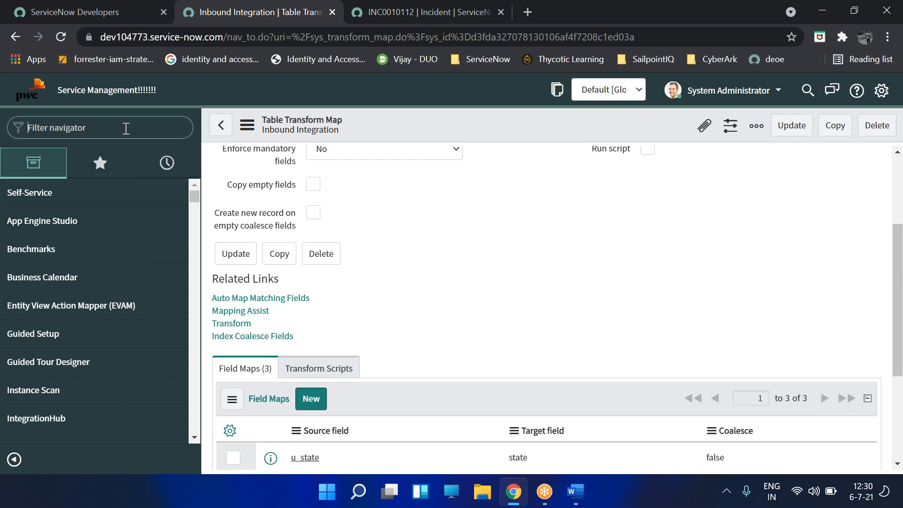
pyautogui.write('inbound')
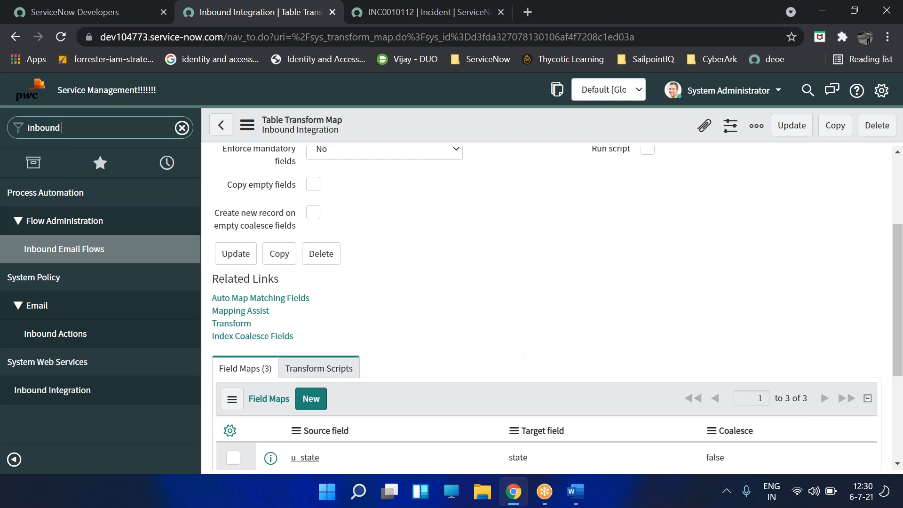
# - Open the Inbound Integration web service in a new tab, then return to the transform map
pyautogui.rightClick(78, 390)
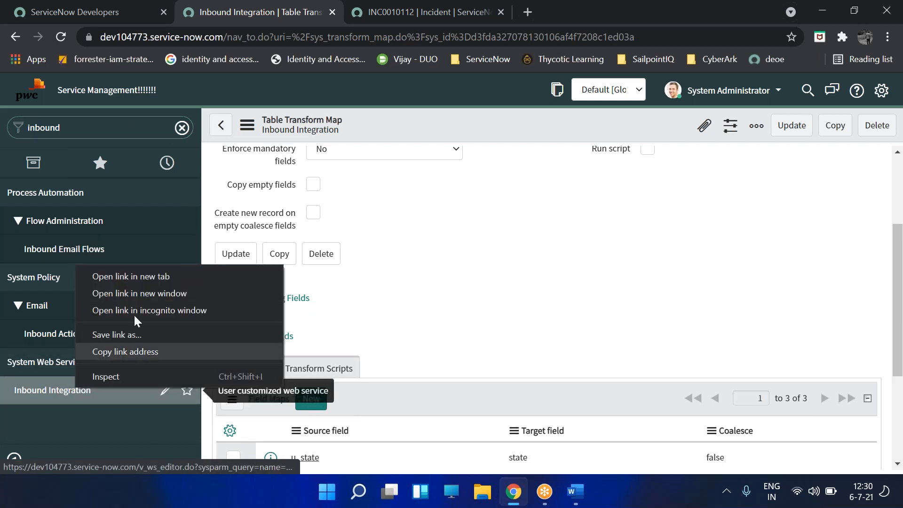
pyautogui.click(119, 278)
pyautogui.click(368, 18)
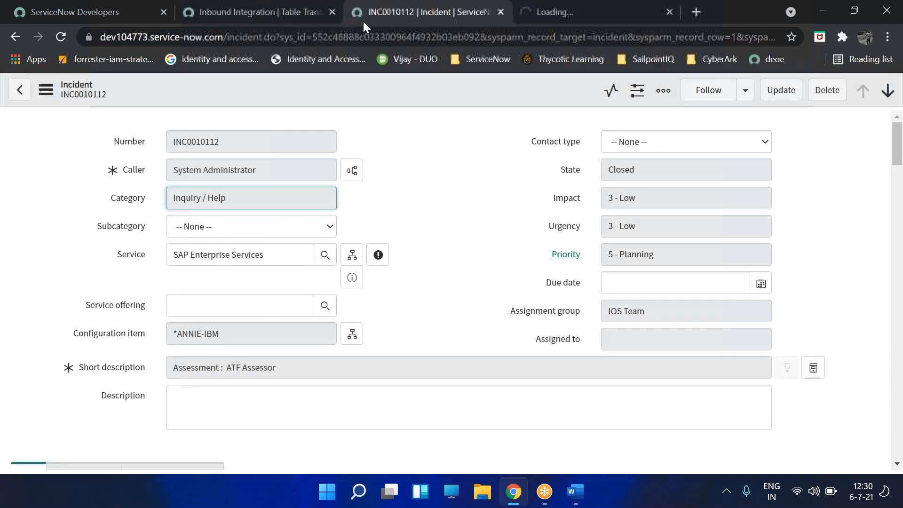
pyautogui.click(527, 23)
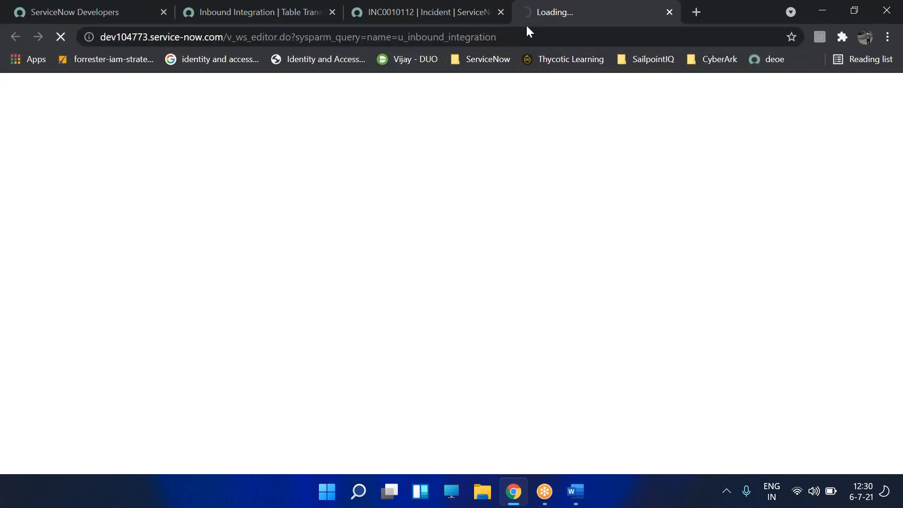
pyautogui.click(226, 12)
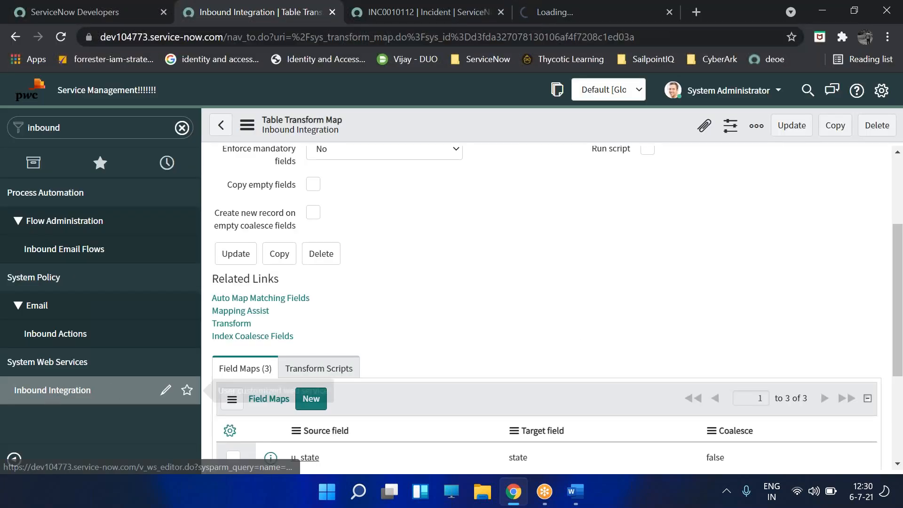
# - Launch Explore REST API from the u_inbound_integration web service's Related Links
pyautogui.click(549, 21)
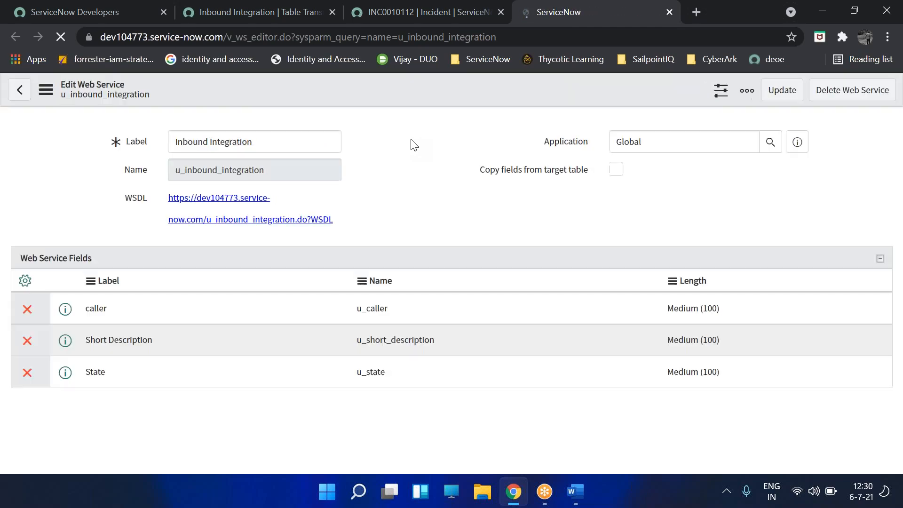
pyautogui.scroll(-4, 410, 147)
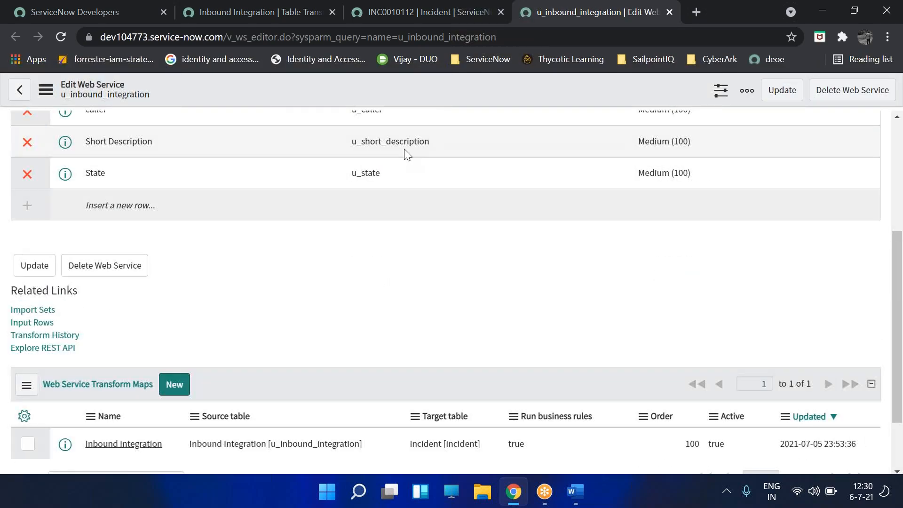
pyautogui.click(23, 348)
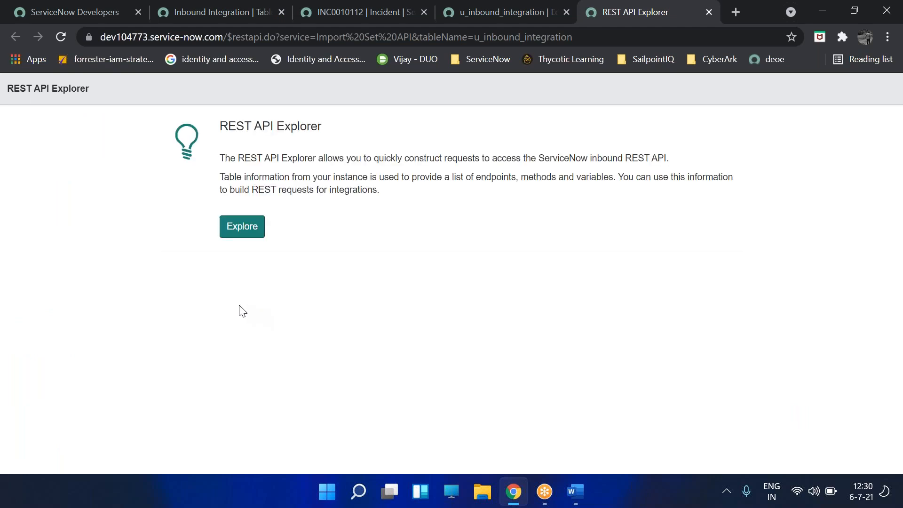
# - Explore the Import Set API and scroll the staging-table POST form to Request Body
pyautogui.click(242, 227)
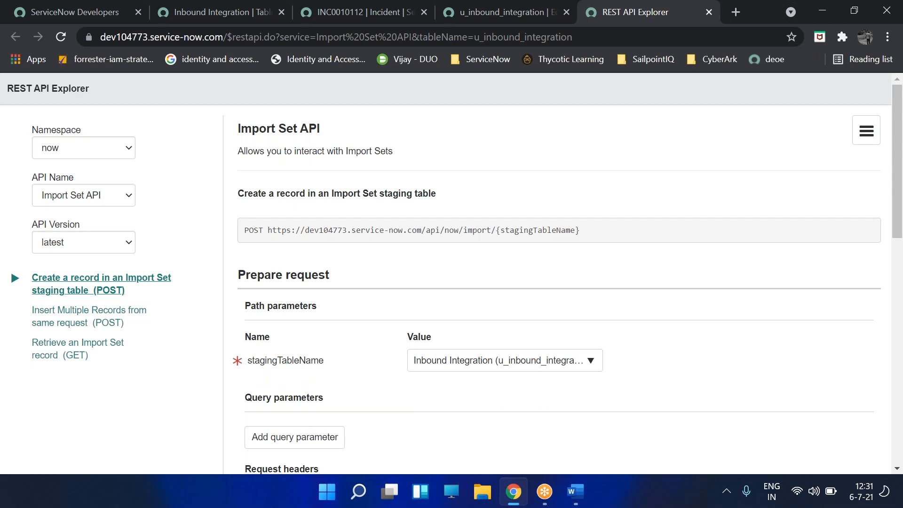
pyautogui.scroll(-1, 333, 292)
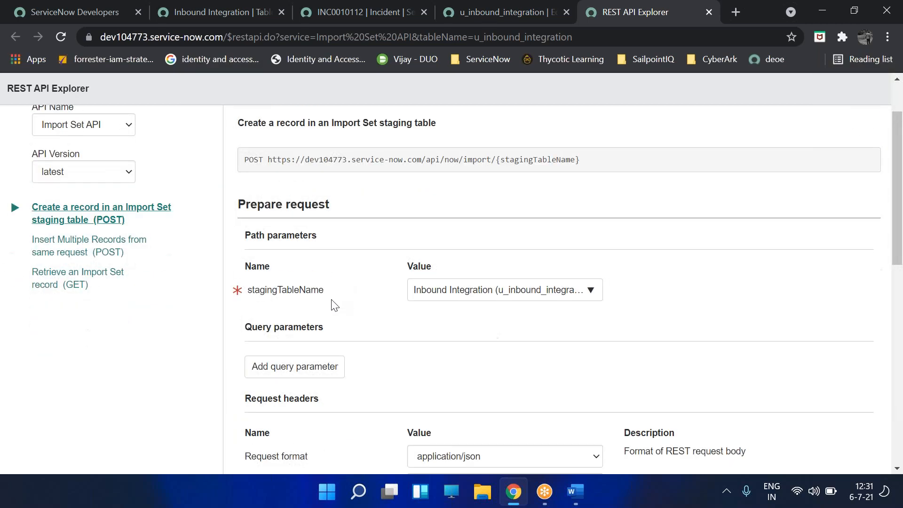
pyautogui.scroll(-1, 334, 305)
pyautogui.scroll(-2, 252, 268)
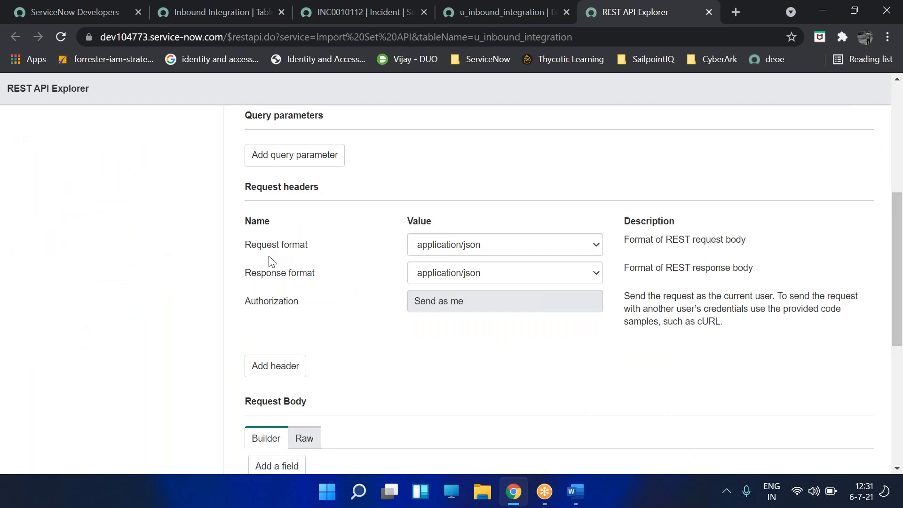
pyautogui.scroll(4, 206, 297)
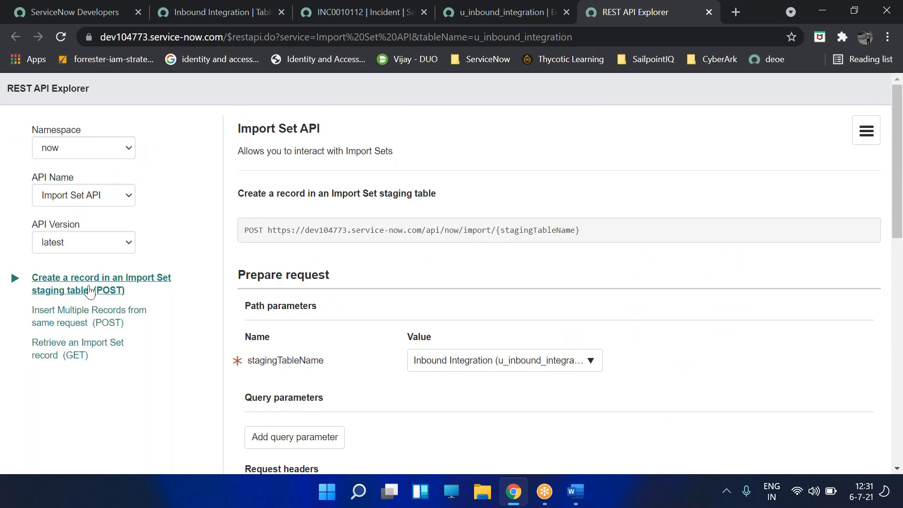
pyautogui.scroll(-1, 249, 335)
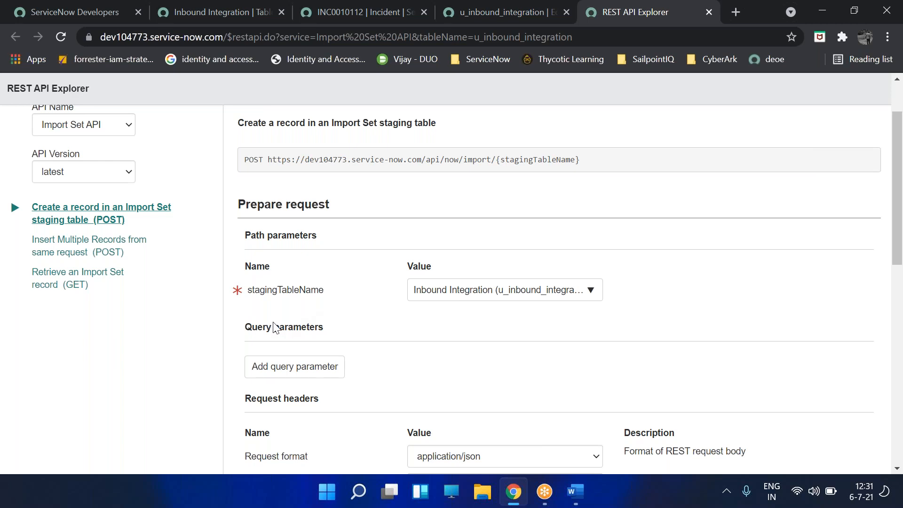
pyautogui.scroll(-4, 306, 321)
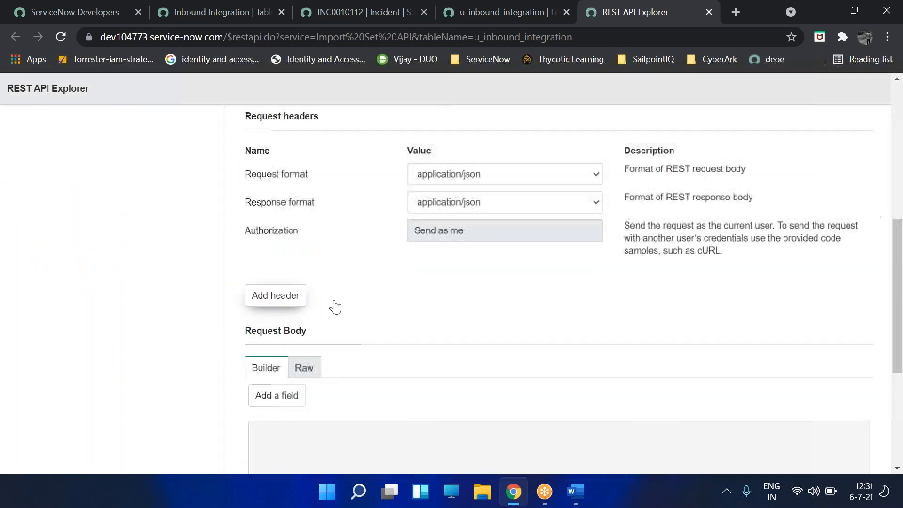
pyautogui.scroll(-3, 321, 371)
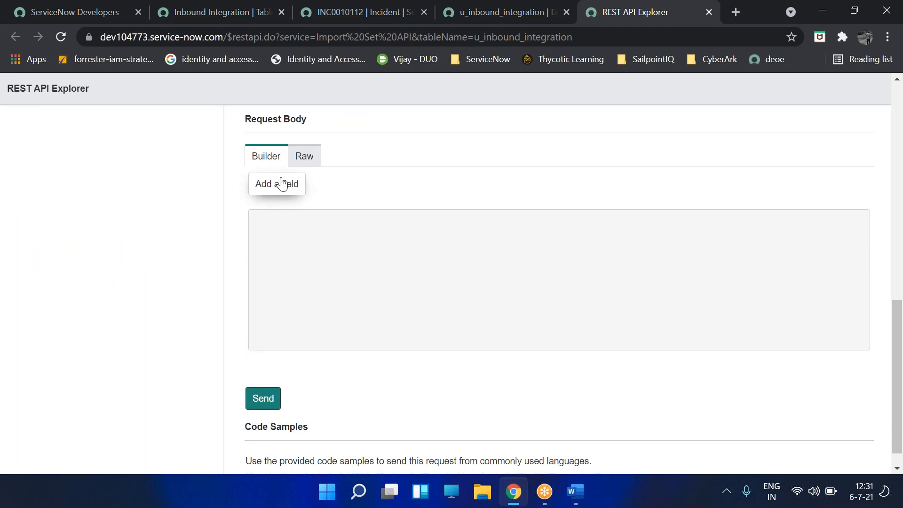
# - Add a caller field to the request body with value System admin
pyautogui.click(287, 182)
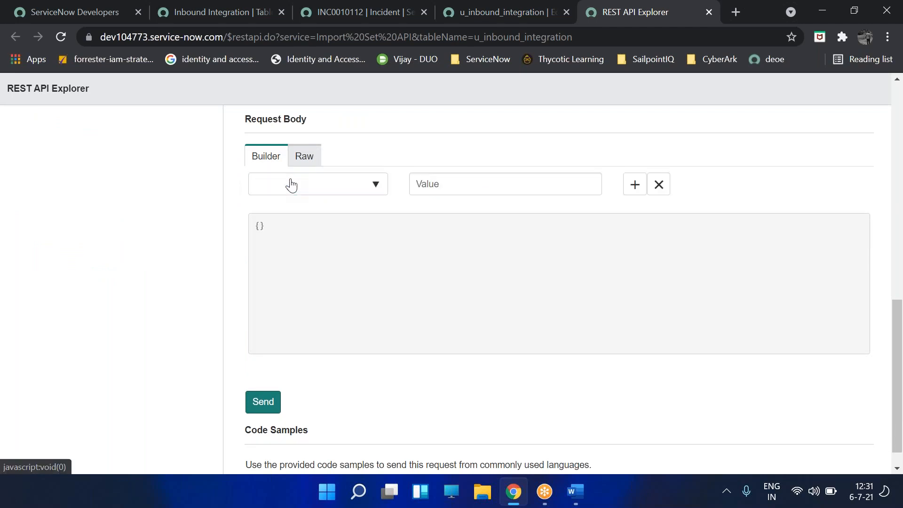
pyautogui.click(373, 190)
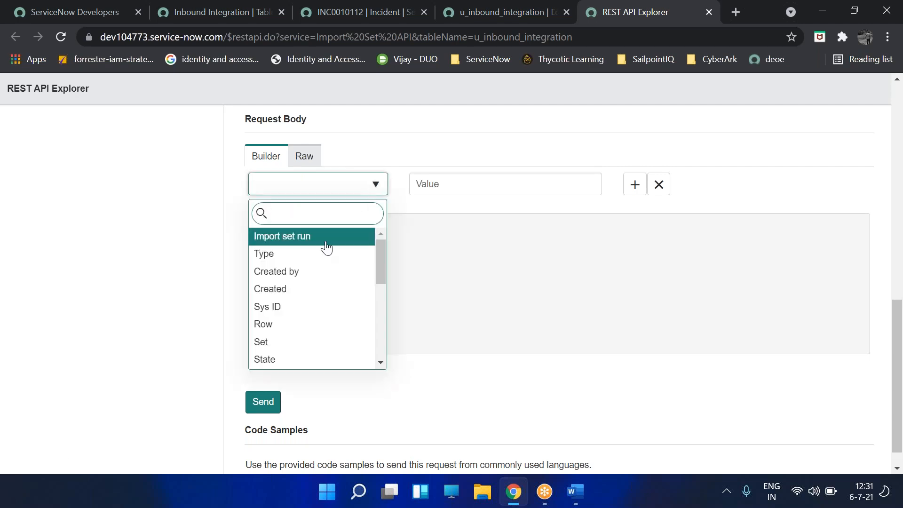
pyautogui.write('call')
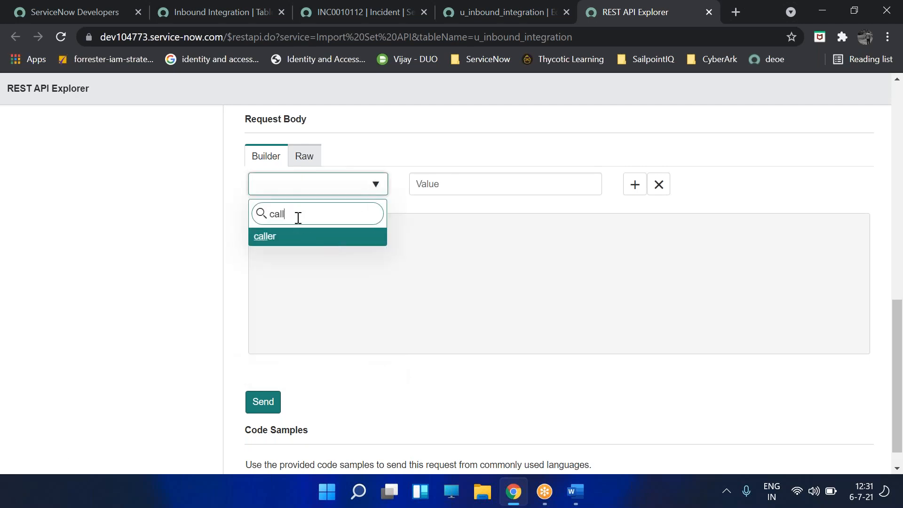
pyautogui.click(289, 241)
pyautogui.click(464, 185)
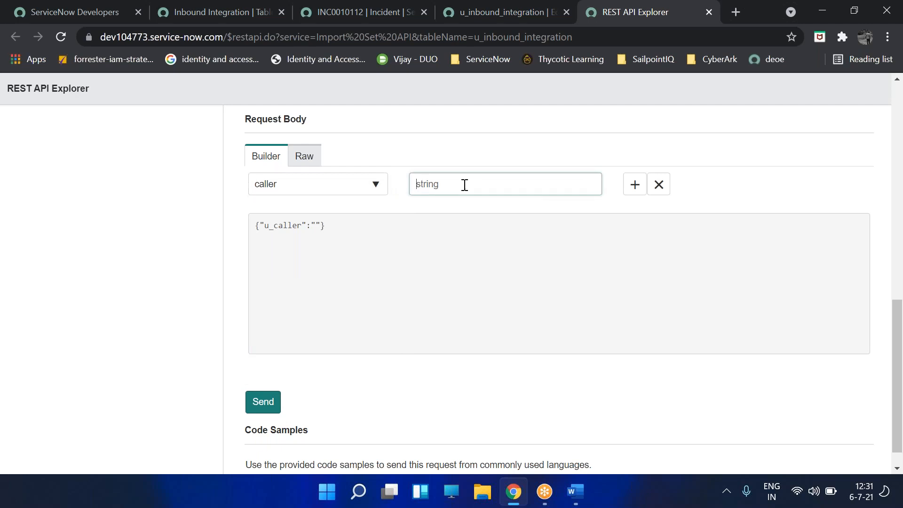
pyautogui.write('Sy')
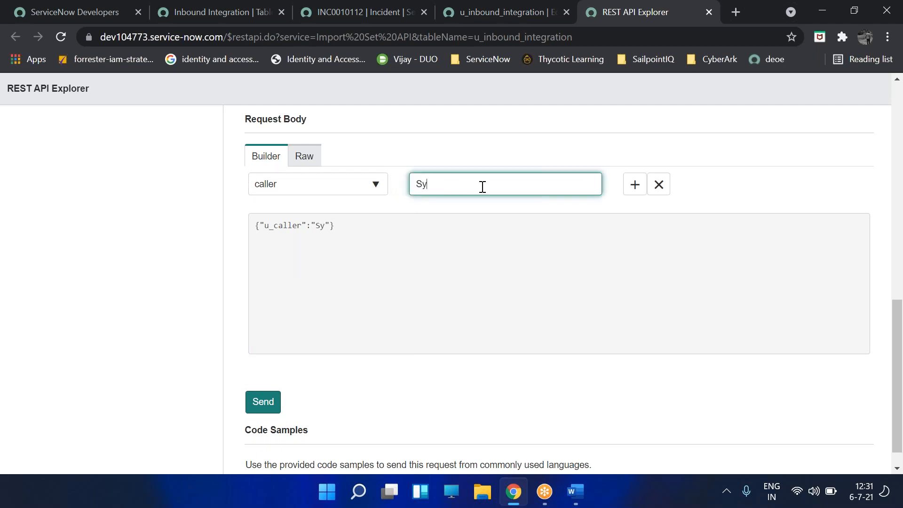
pyautogui.press('BackSpace')
pyautogui.write('ystem')
pyautogui.press('BackSpace')
pyautogui.write('em admin')
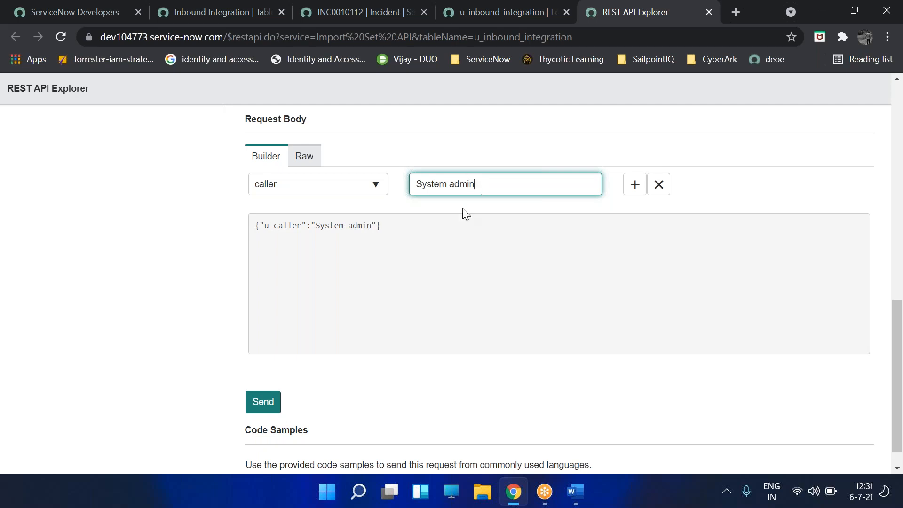
# - Add a Short Description field set to 'This is test from REST API Explorer'
pyautogui.click(630, 191)
pyautogui.click(630, 191)
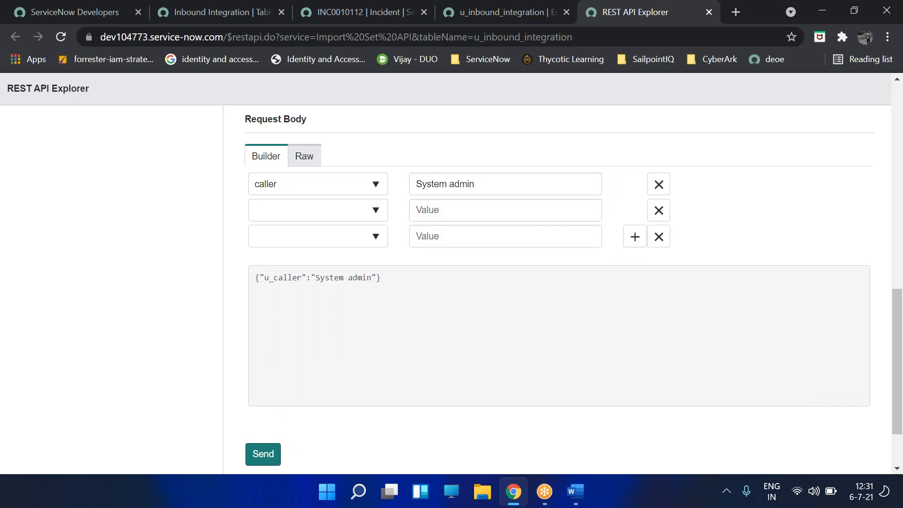
pyautogui.click(659, 243)
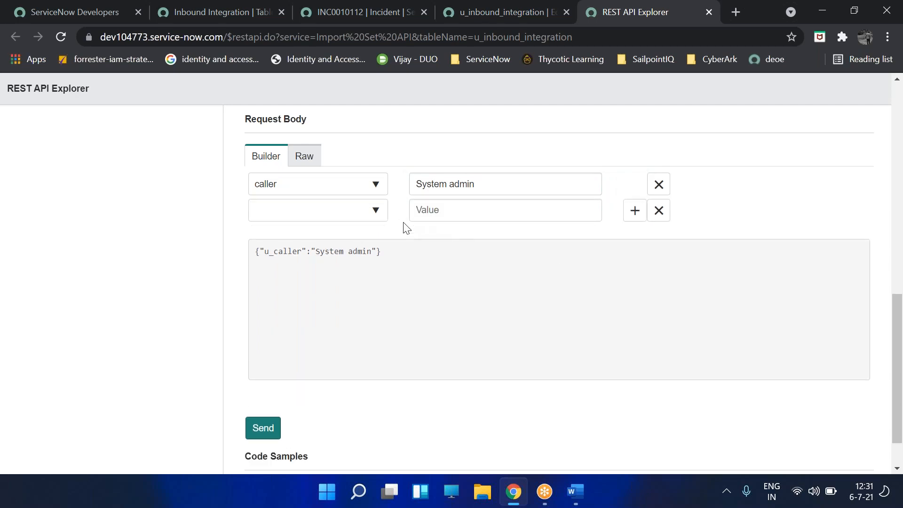
pyautogui.click(376, 214)
pyautogui.write('sho')
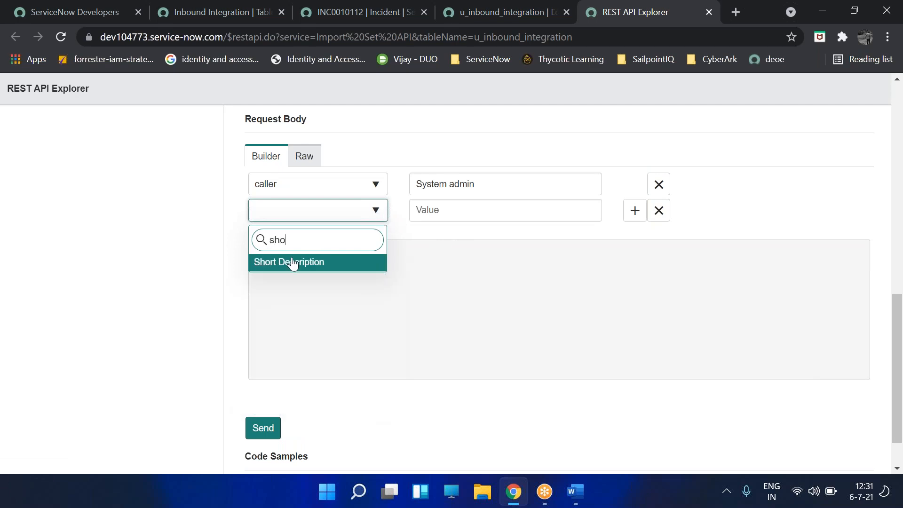
pyautogui.click(289, 266)
pyautogui.click(449, 211)
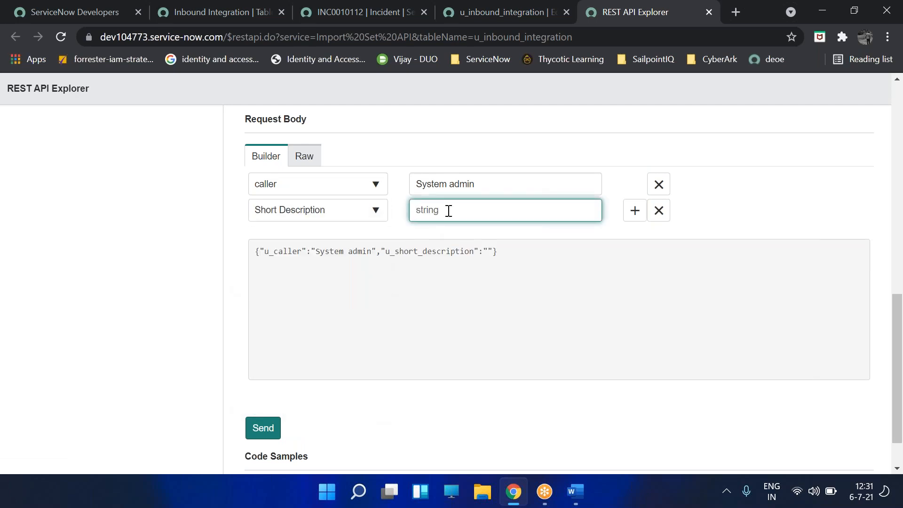
pyautogui.write('This is test fro')
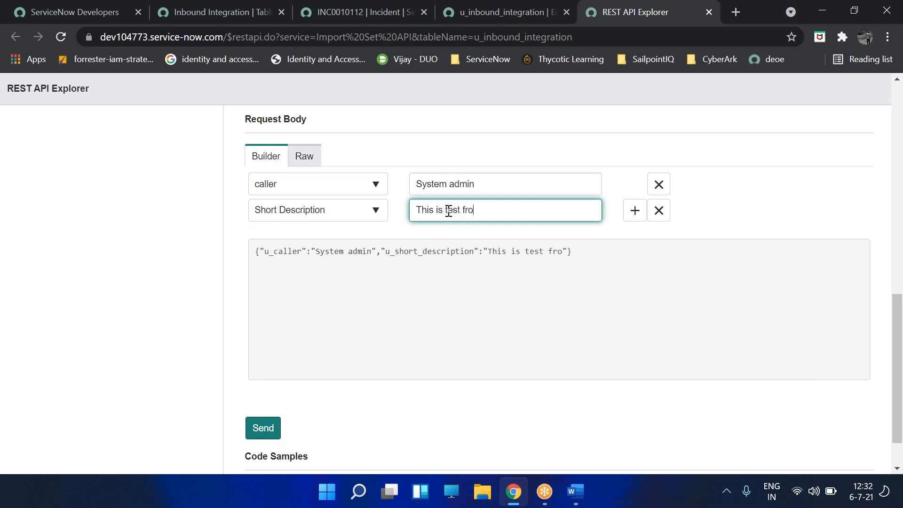
pyautogui.write('m REST ')
pyautogui.write(' API Ex')
pyautogui.write('plo')
pyautogui.write('e')
pyautogui.write('er')
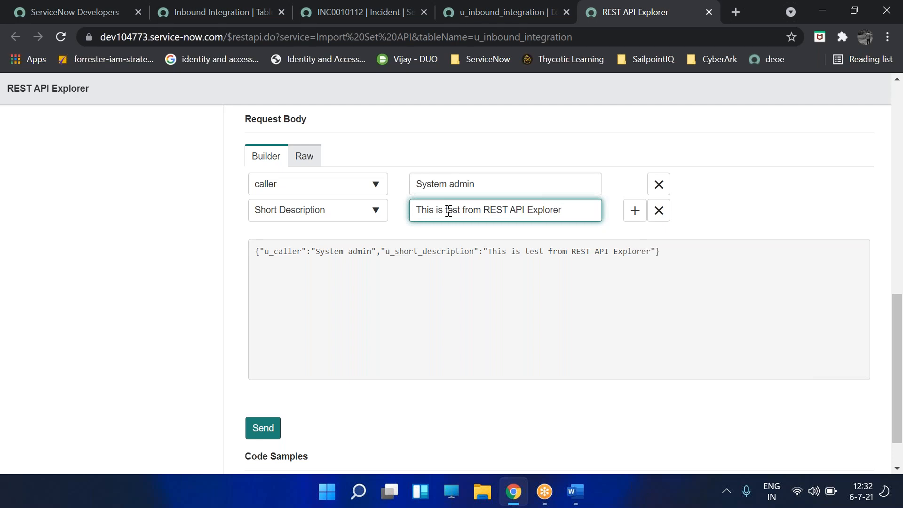
pyautogui.click(635, 213)
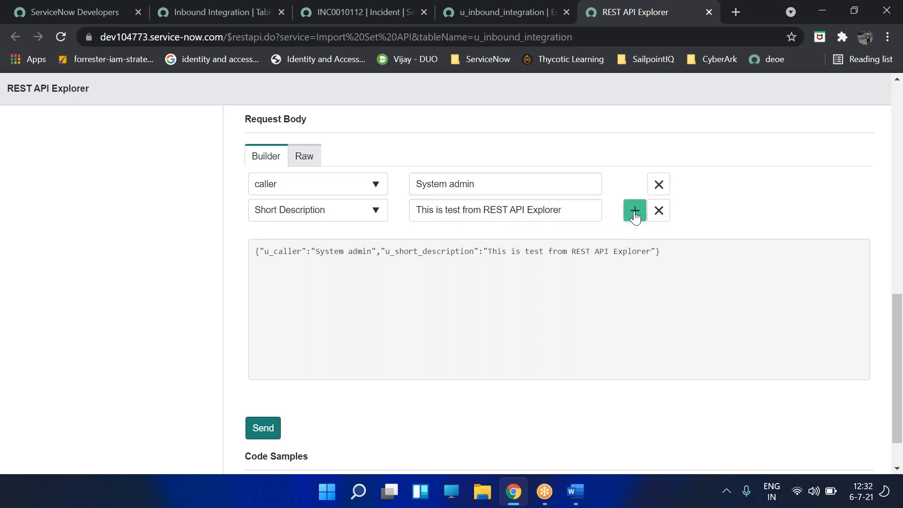
# - Add a State field with value 2 to the request body
pyautogui.click(636, 212)
pyautogui.click(362, 246)
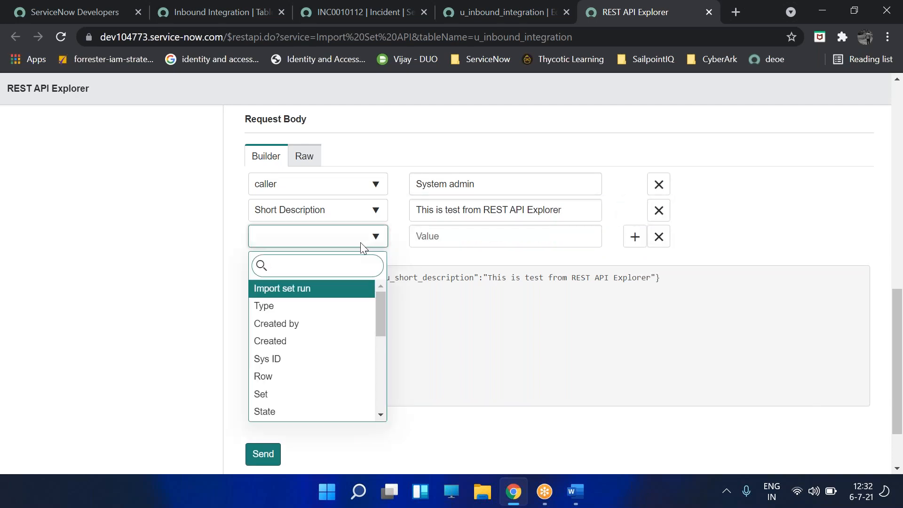
pyautogui.write('state')
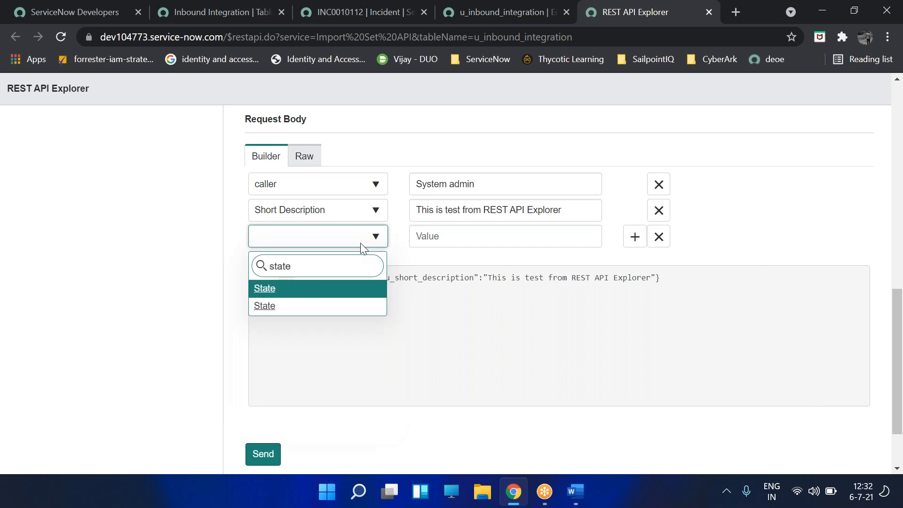
pyautogui.click(293, 289)
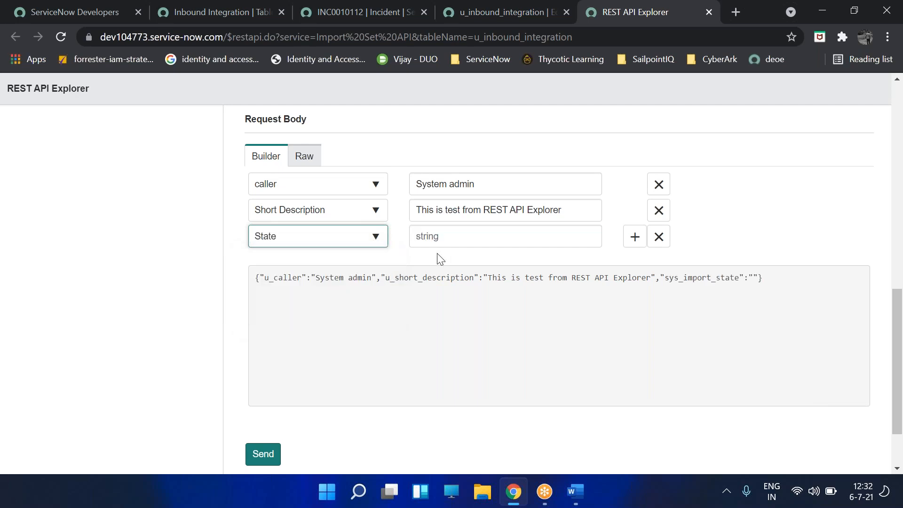
pyautogui.click(461, 233)
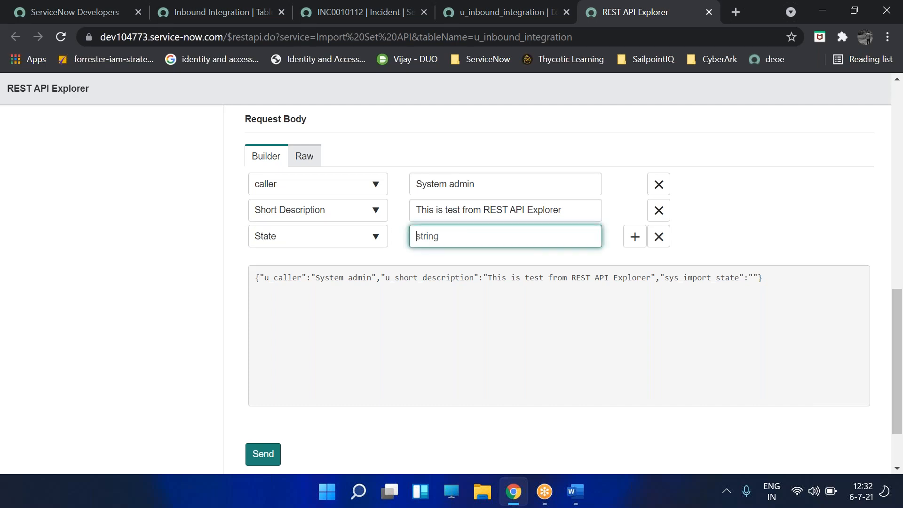
pyautogui.write('2')
pyautogui.click(545, 300)
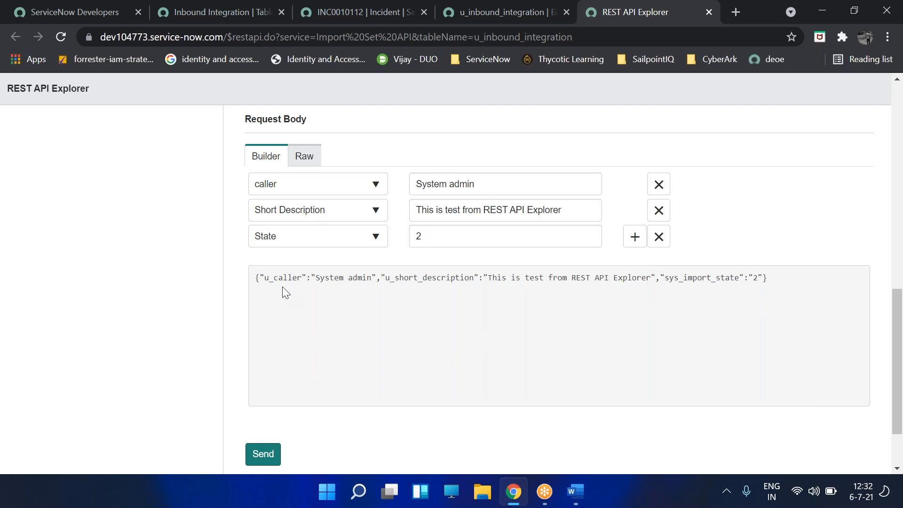
# - Select the generated JSON request body and scroll down toward Send
pyautogui.moveTo(254, 278); pyautogui.dragTo(798, 281)
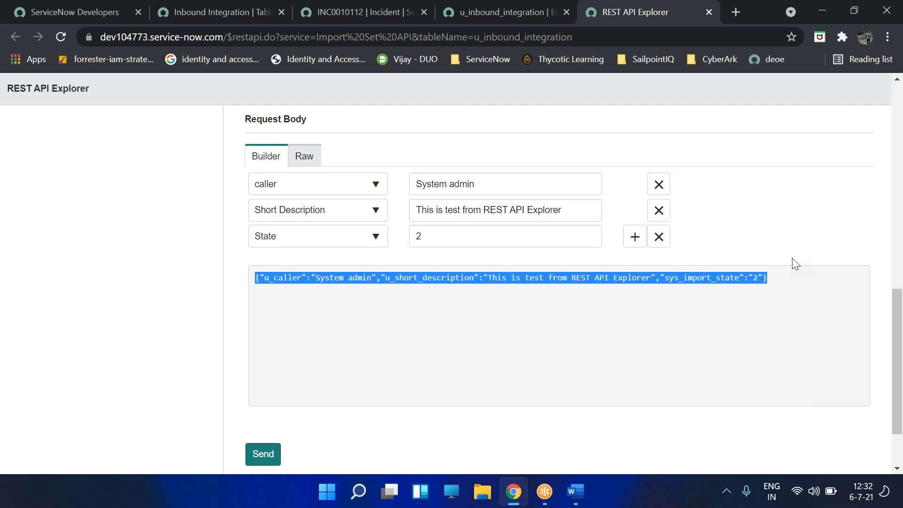
pyautogui.scroll(6, 795, 263)
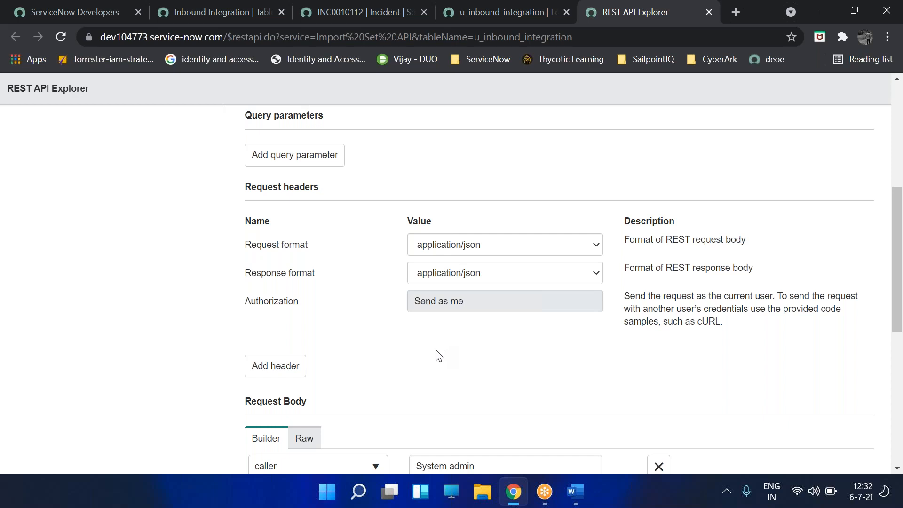
pyautogui.scroll(-5, 434, 353)
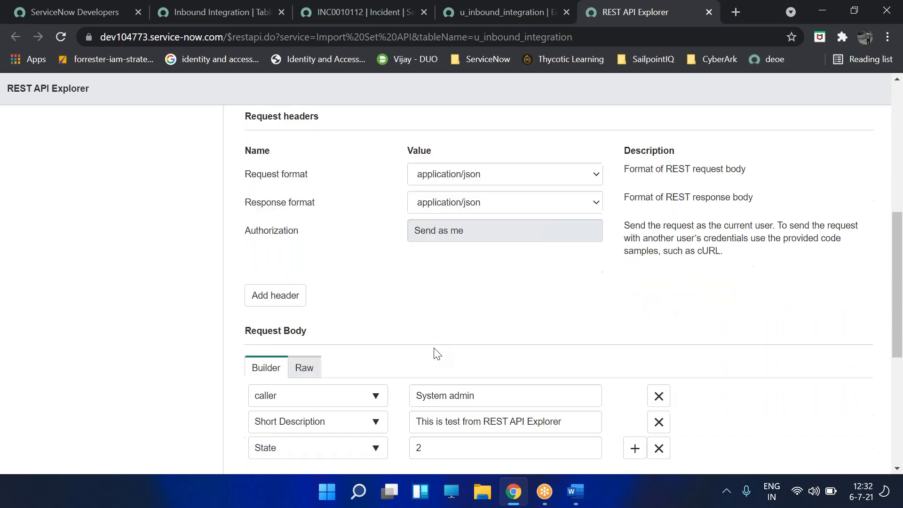
pyautogui.tripleClick(430, 347)
pyautogui.scroll(-2, 430, 341)
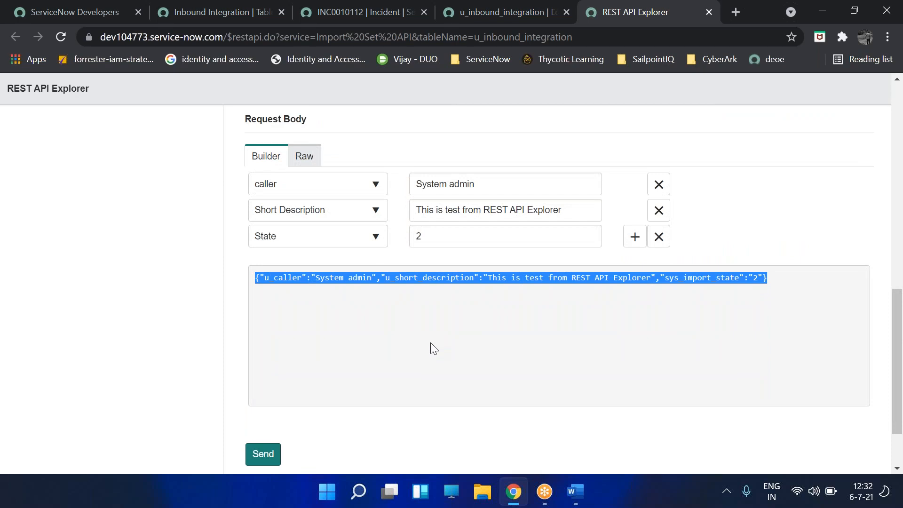
# - Send the POST request, confirm the data modification, and check the 201 Created status
pyautogui.click(263, 454)
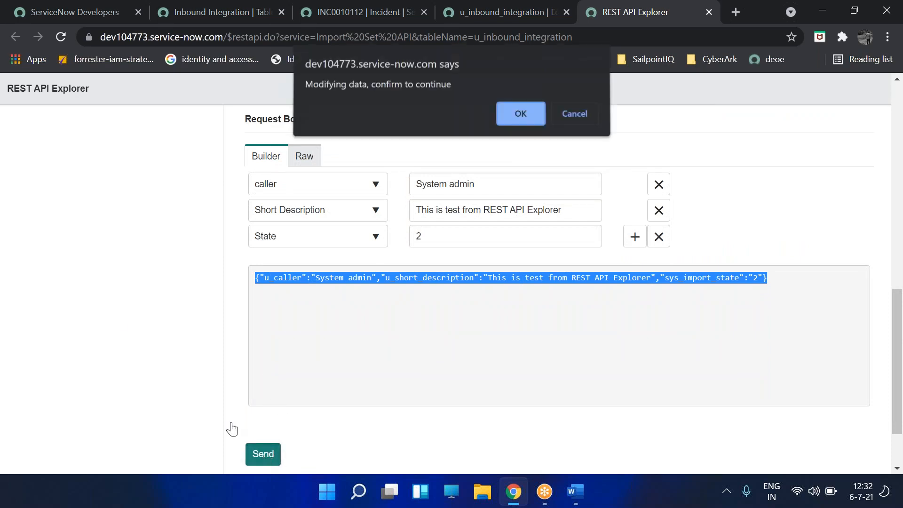
pyautogui.click(523, 115)
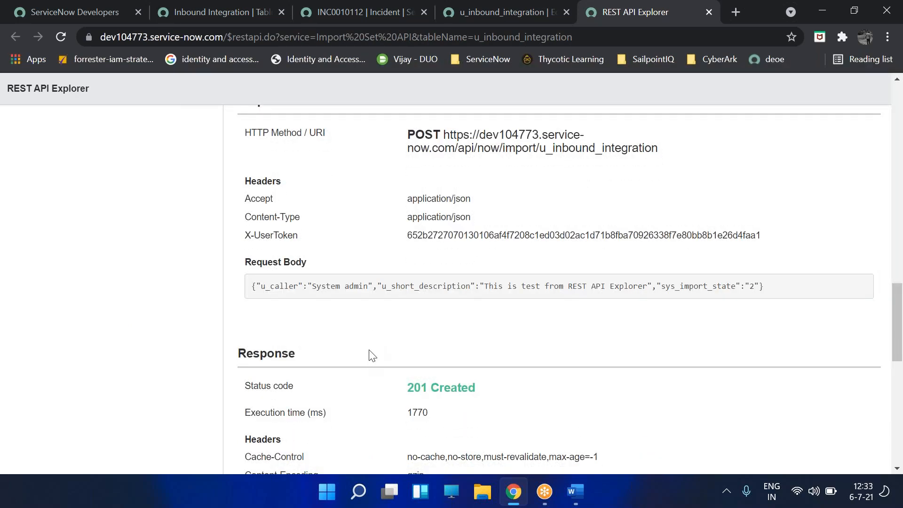
pyautogui.moveTo(254, 394); pyautogui.dragTo(498, 399)
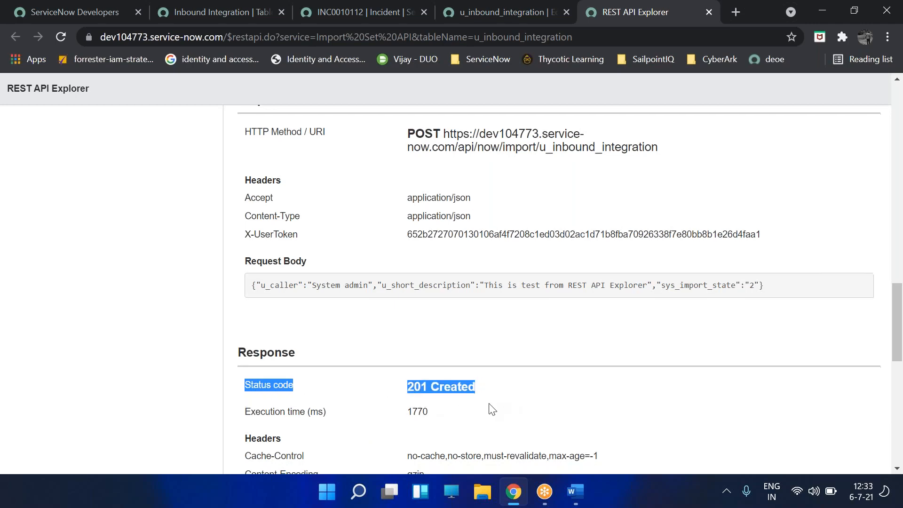
pyautogui.scroll(-4, 492, 409)
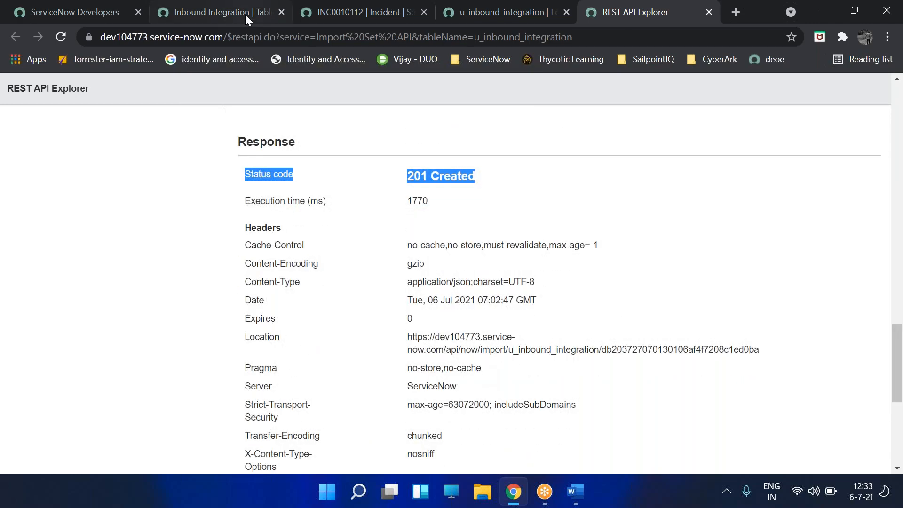
# - Enter incident.LIST in the Inbound Integration tab's navigator filter
pyautogui.click(230, 8)
pyautogui.click(116, 121)
pyautogui.write('incident.LIST')
# - Sort the Incidents list by Updated, open INC0010017, then switch to the web service tab
pyautogui.press('Return')
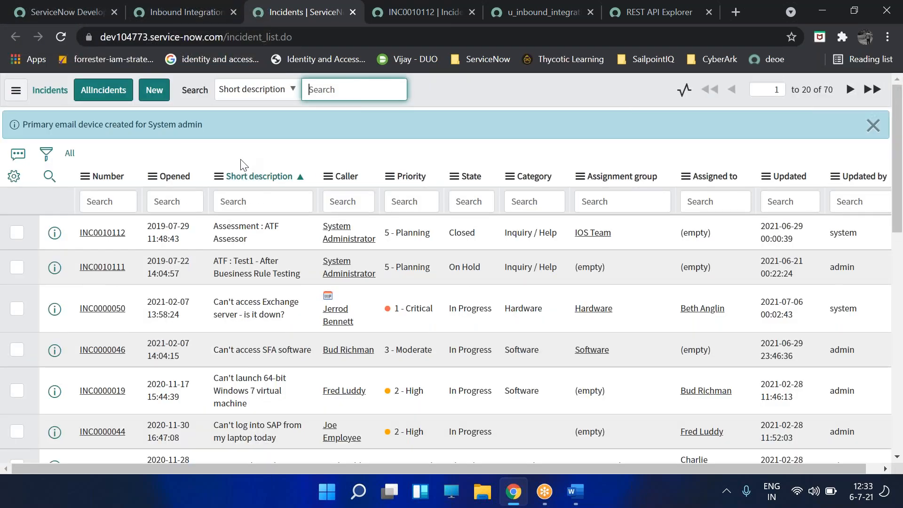
pyautogui.click(797, 179)
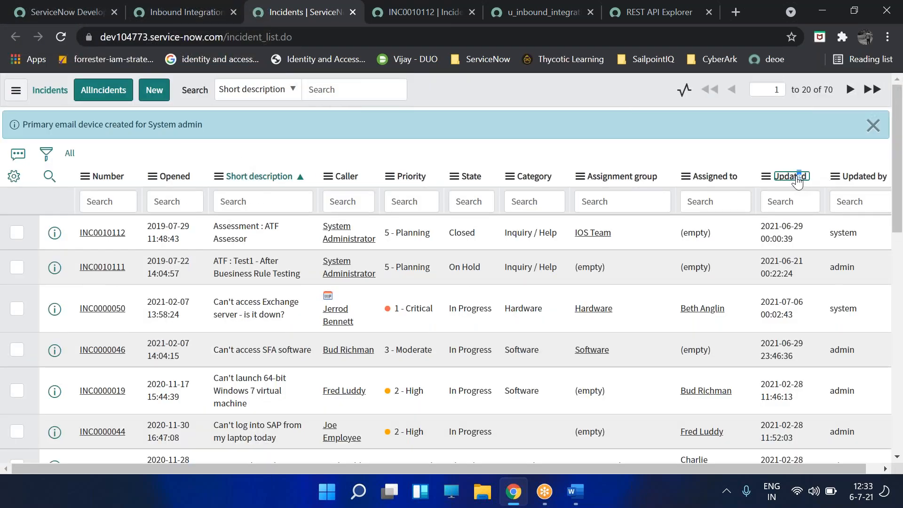
pyautogui.moveTo(261, 239); pyautogui.dragTo(214, 228)
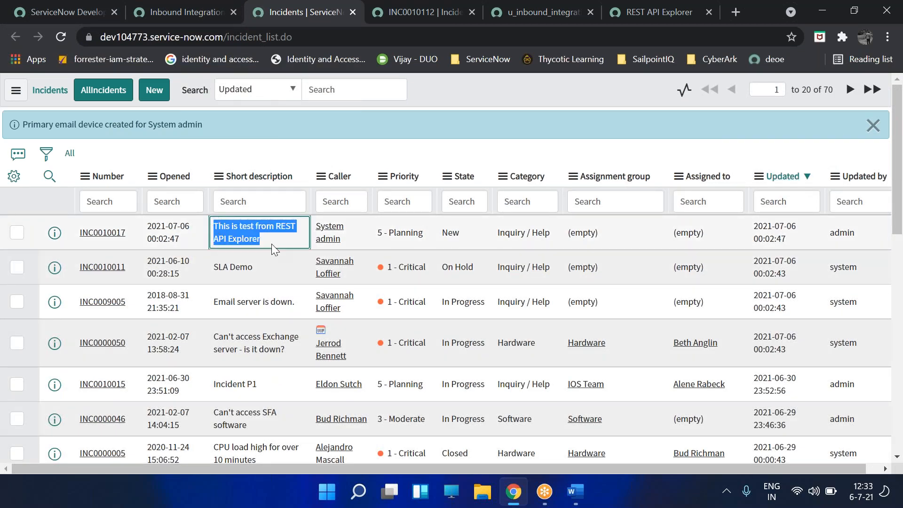
pyautogui.click(106, 234)
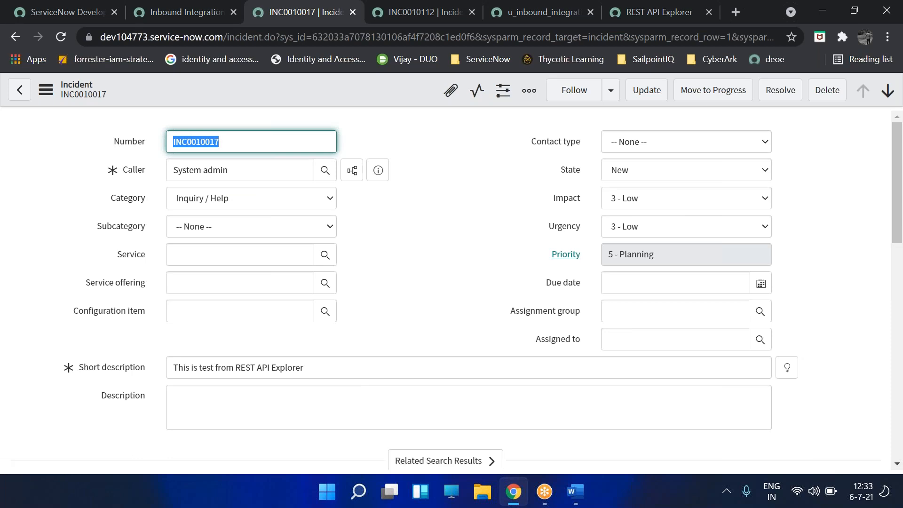
pyautogui.click(408, 19)
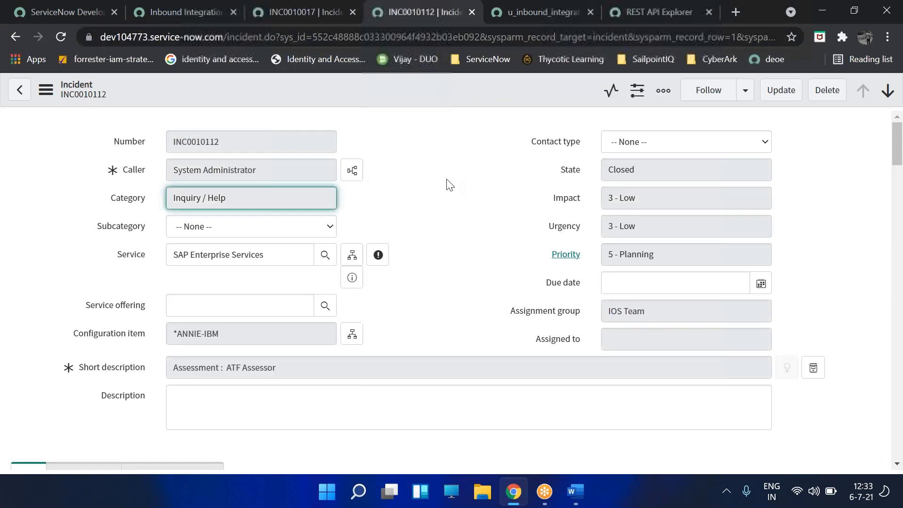
pyautogui.click(510, 22)
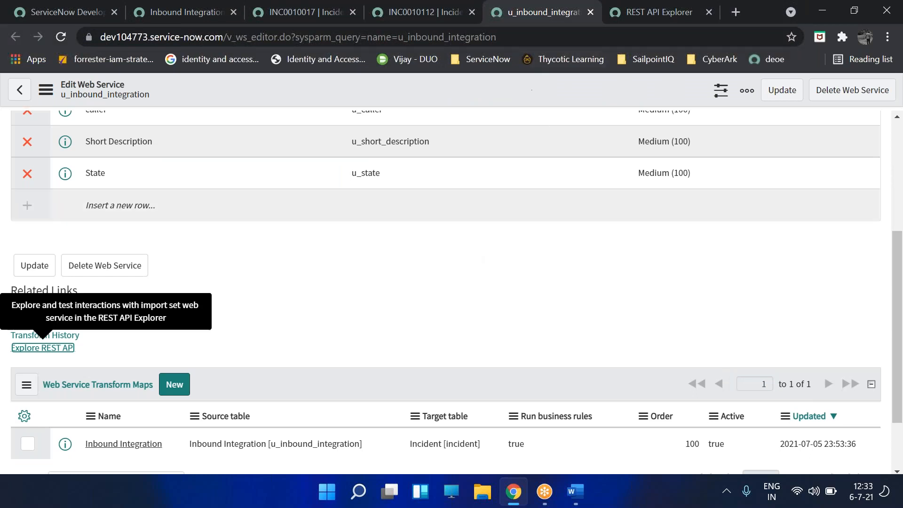
# - Review the response body confirming INC0010017 was inserted, then return to the transform map
pyautogui.click(654, 18)
pyautogui.scroll(-6, 400, 301)
pyautogui.moveTo(300, 408); pyautogui.dragTo(270, 293)
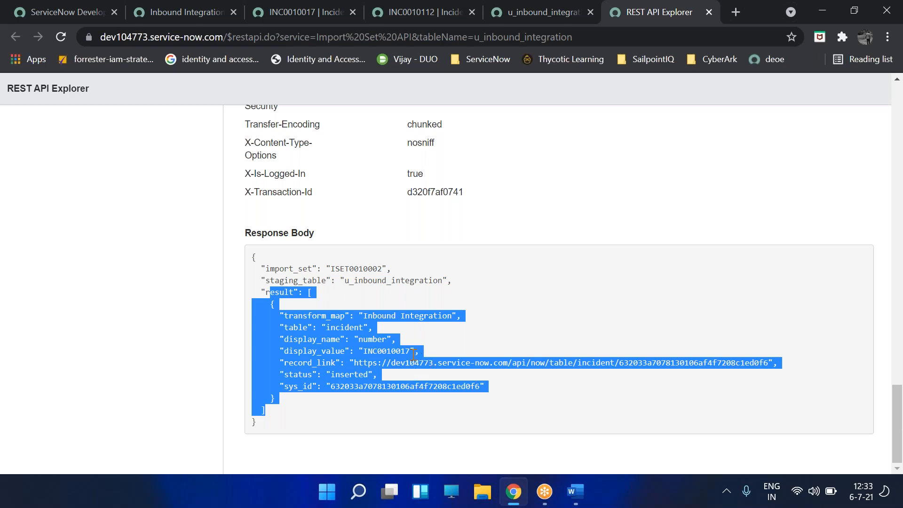
pyautogui.doubleClick(394, 350)
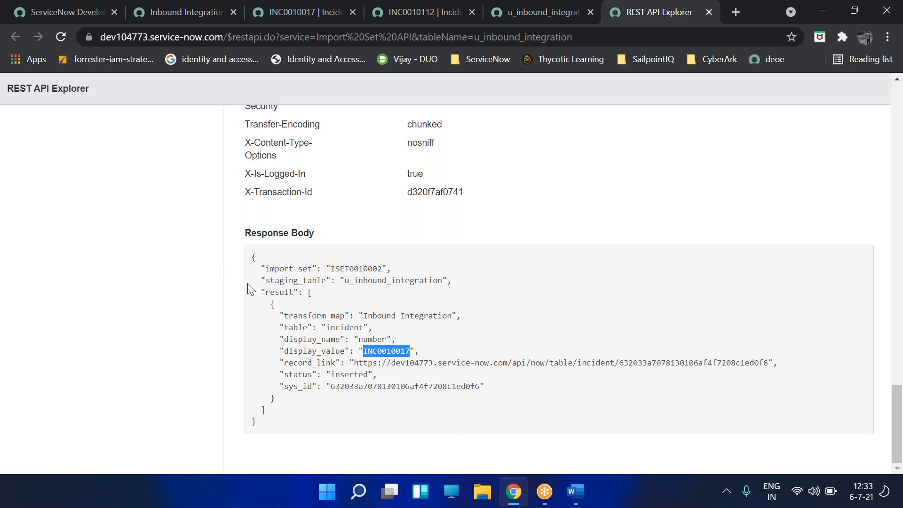
pyautogui.click(183, 12)
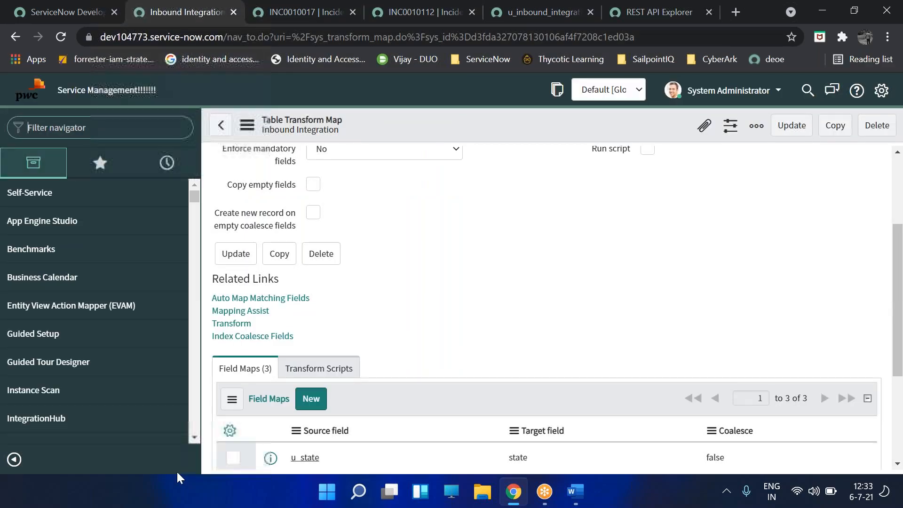
# - Search Windows for POSTMAN, then clear the query and close the search panel
pyautogui.click(359, 492)
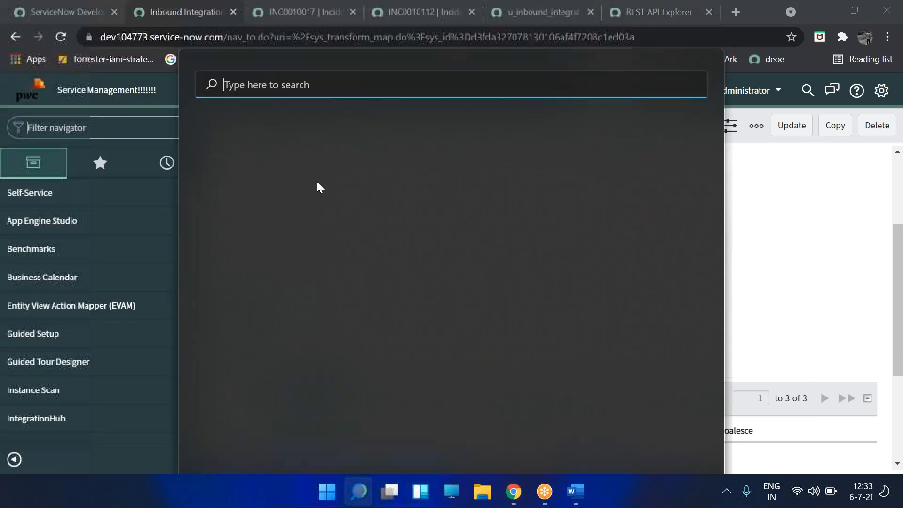
pyautogui.write('POST')
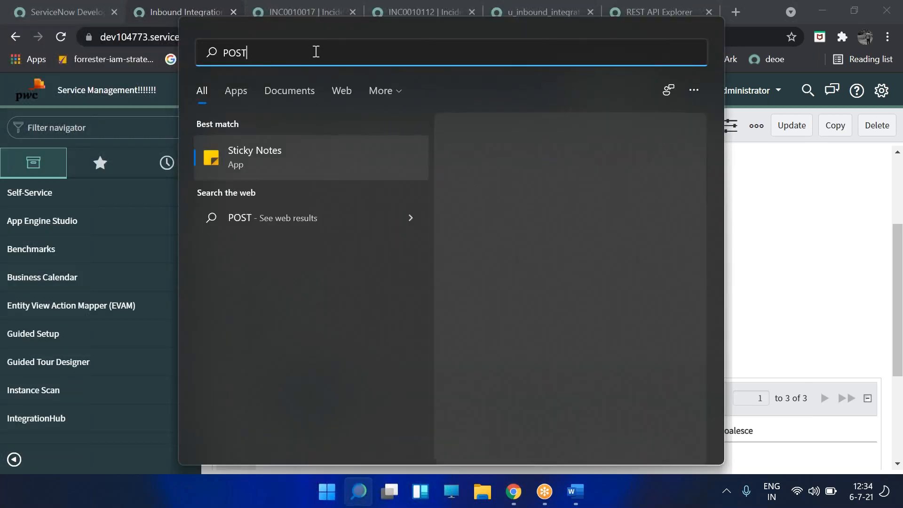
pyautogui.write('MAN')
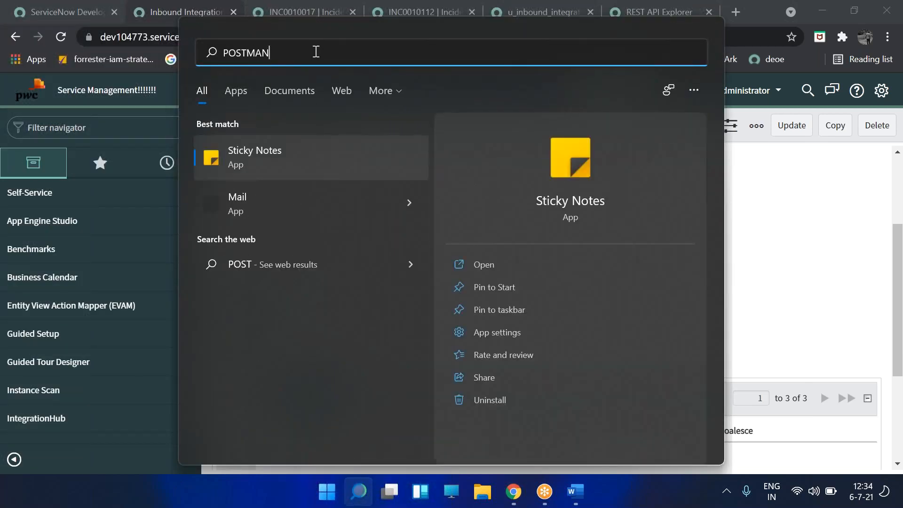
pyautogui.hotkey('ctrl', 'a')
pyautogui.press('BackSpace')
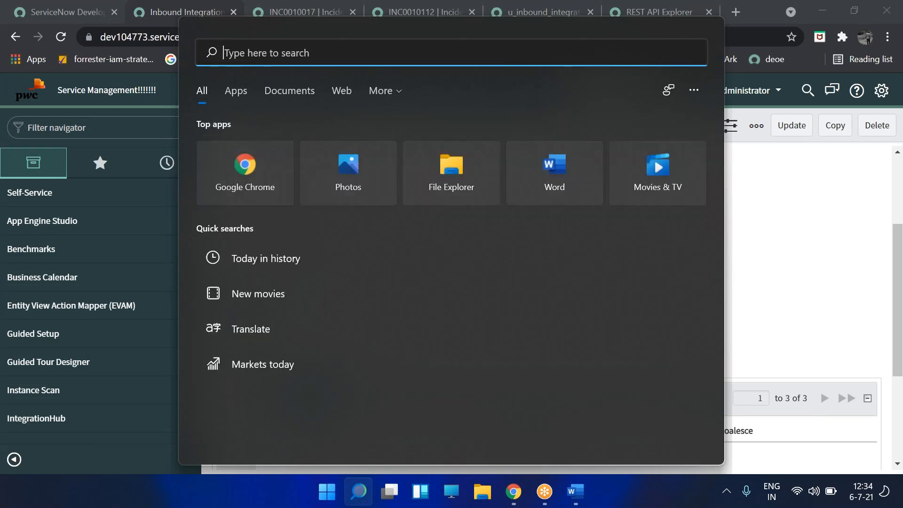
pyautogui.click(739, 391)
# - In a new browser tab, search Google for 'postman download'
pyautogui.click(735, 13)
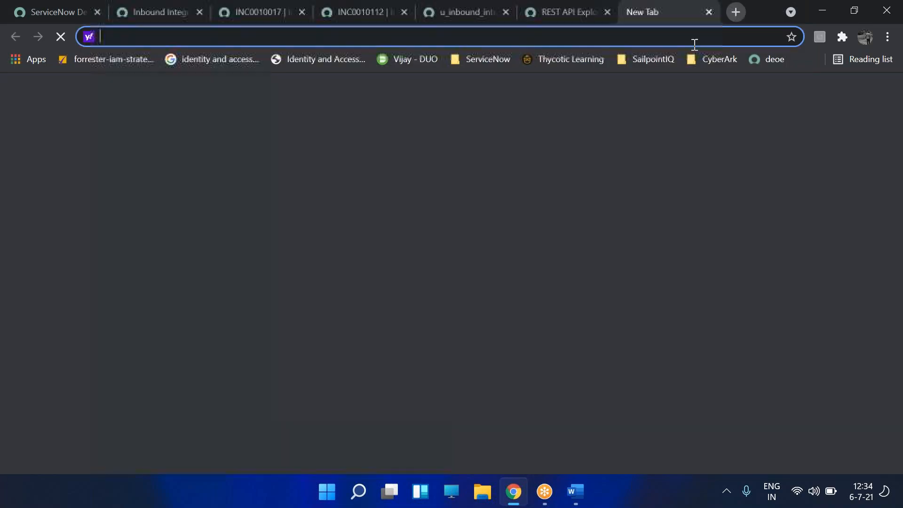
pyautogui.write('G')
pyautogui.press('Tab')
pyautogui.write('POST')
pyautogui.press('BackSpace')
pyautogui.press('BackSpace')
pyautogui.press('BackSpace')
pyautogui.press('BackSpace')
pyautogui.write('post')
pyautogui.write('man dow')
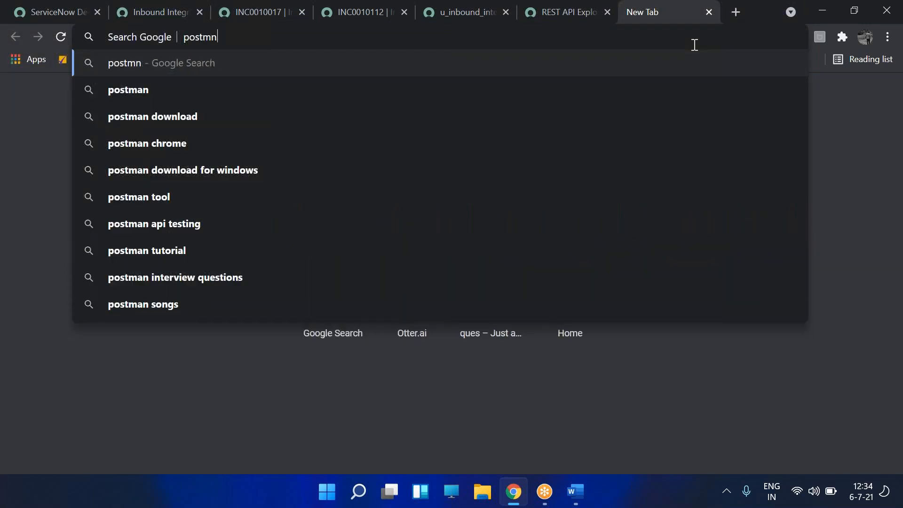
pyautogui.press('Return')
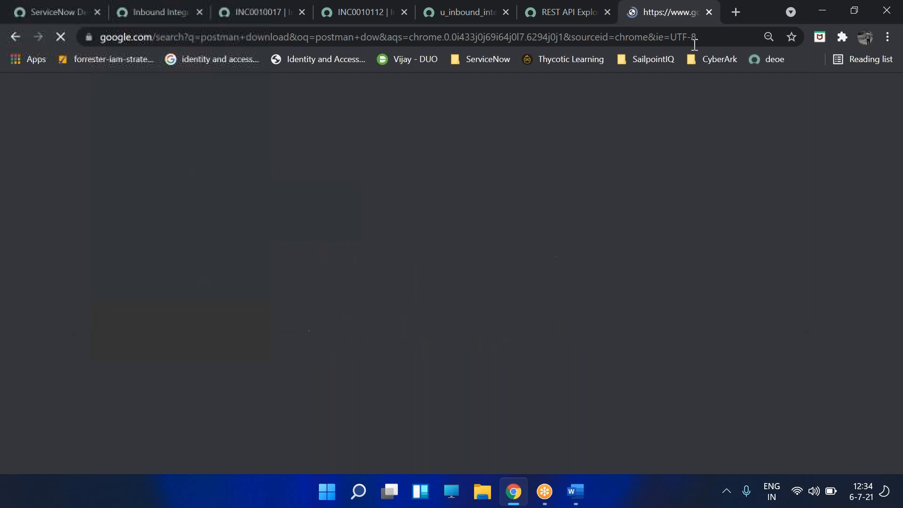
# - Open the Postman downloads page and download the Windows 64-bit app, version 8.7.0
pyautogui.click(257, 189)
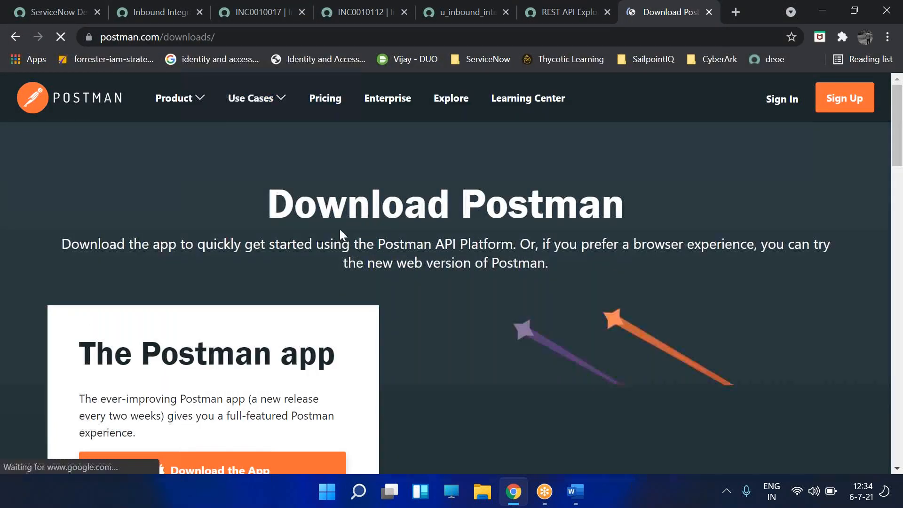
pyautogui.scroll(-5, 378, 165)
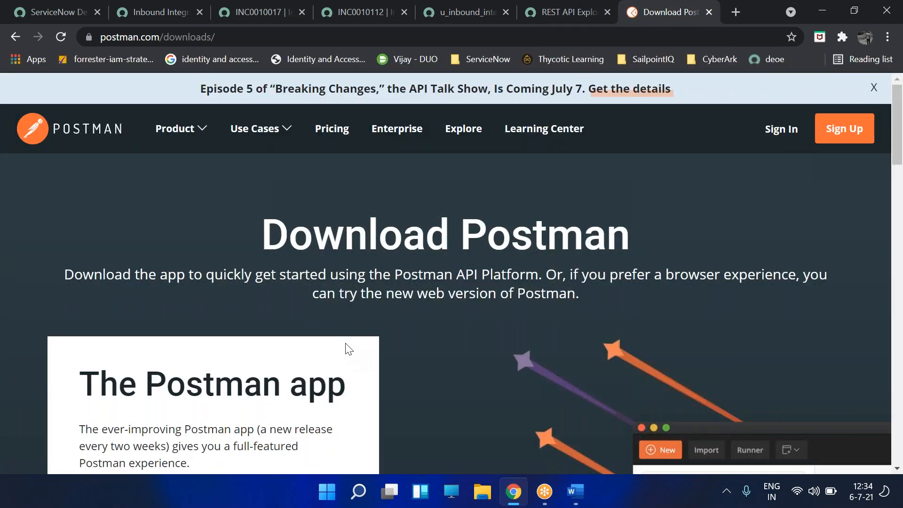
pyautogui.scroll(-5, 377, 250)
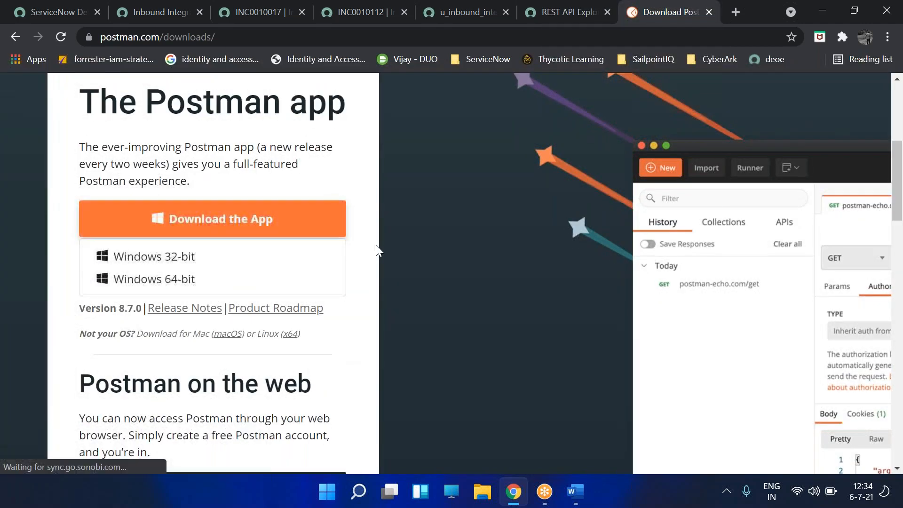
pyautogui.click(155, 279)
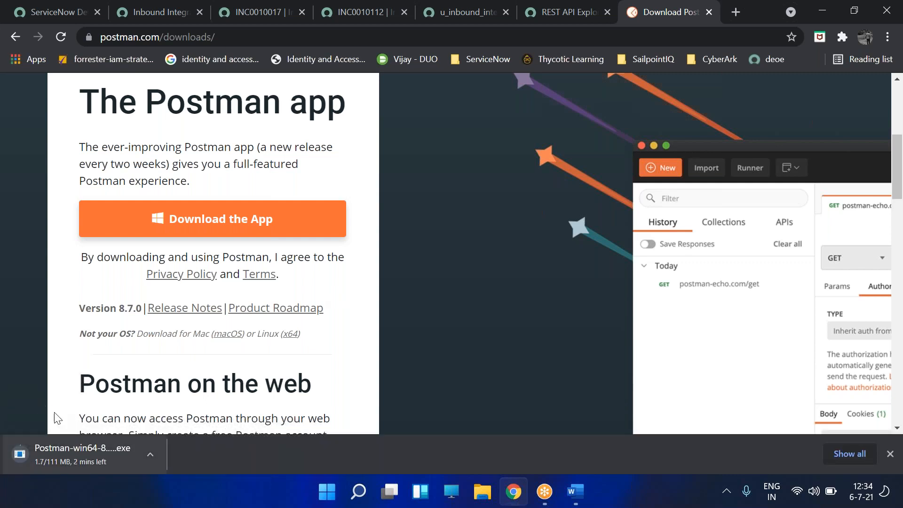
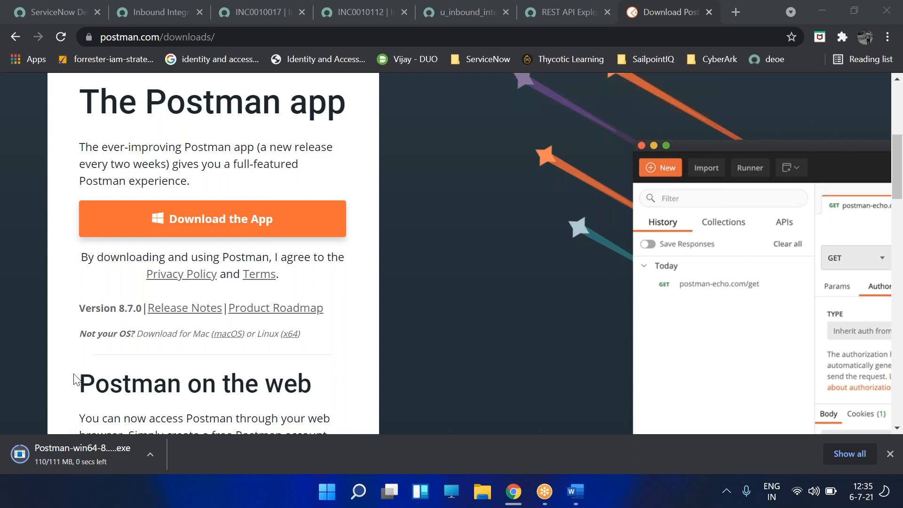
# - Run the downloaded Postman 8.7.0 installer and bring the app to its sign-in screen
pyautogui.click(73, 449)
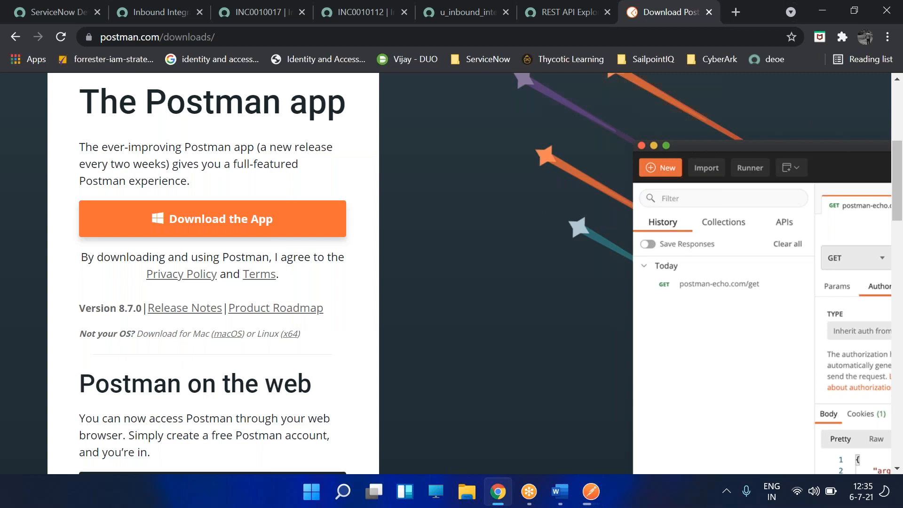
pyautogui.click(591, 493)
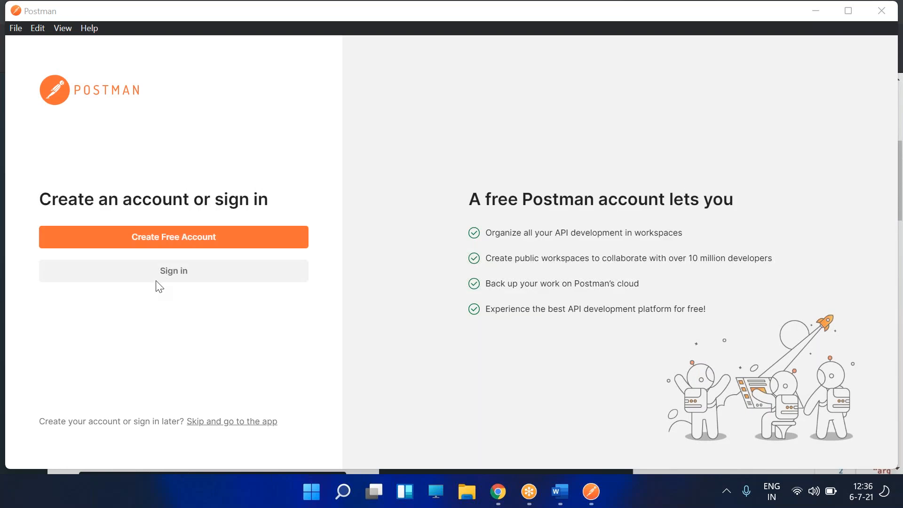
# - Maximize Postman and hand free-account creation off to the browser's signup page
pyautogui.click(847, 11)
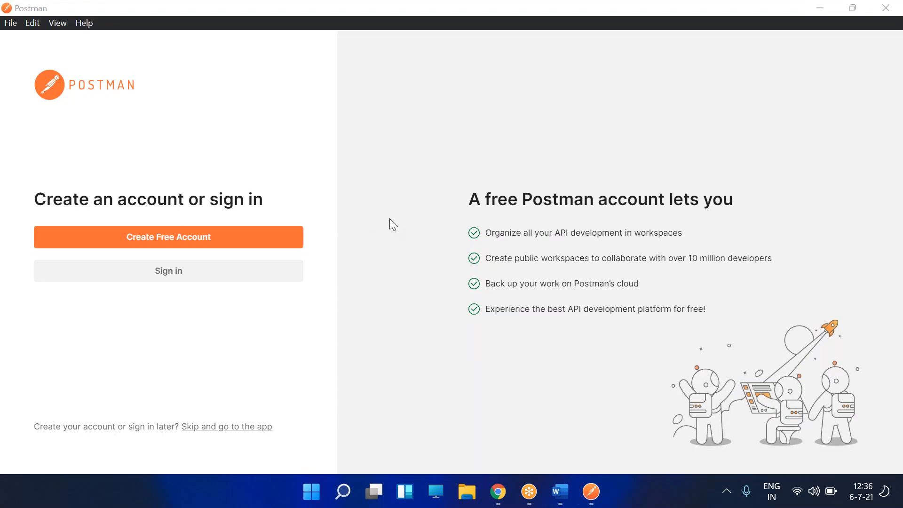
pyautogui.click(176, 239)
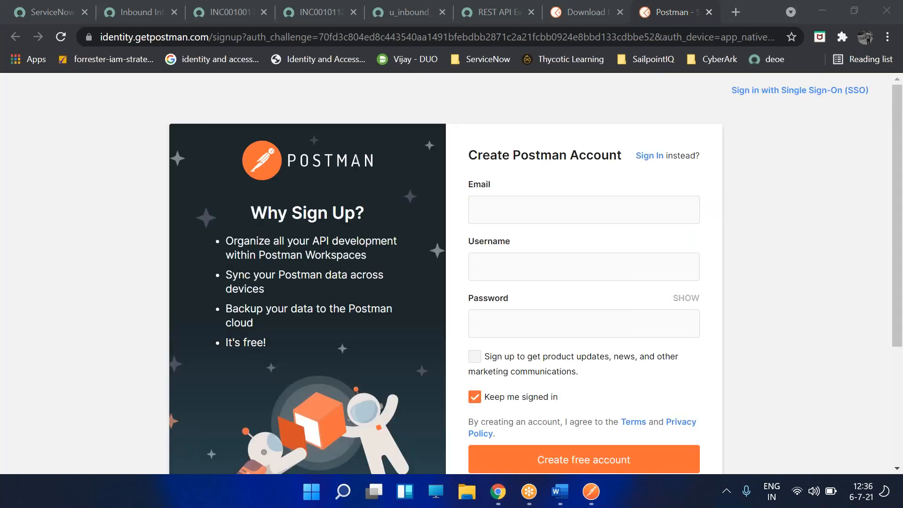
pyautogui.click(592, 492)
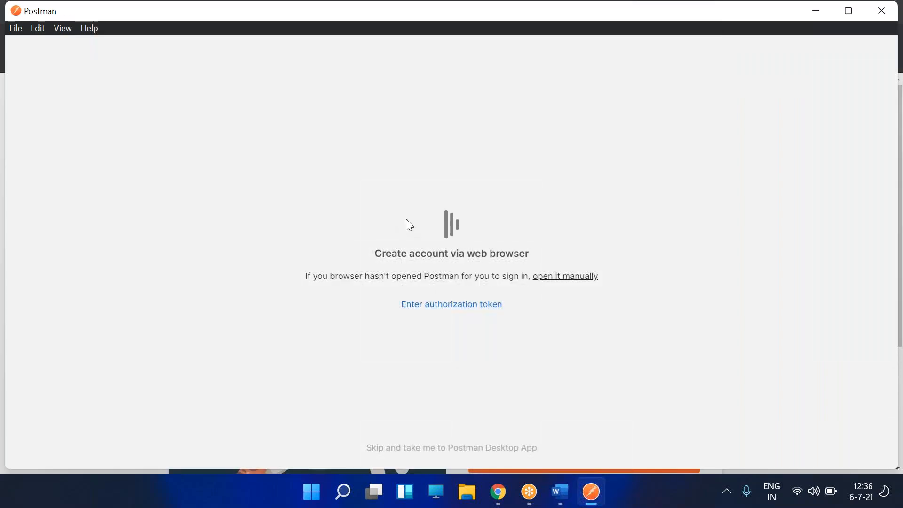
pyautogui.click(539, 279)
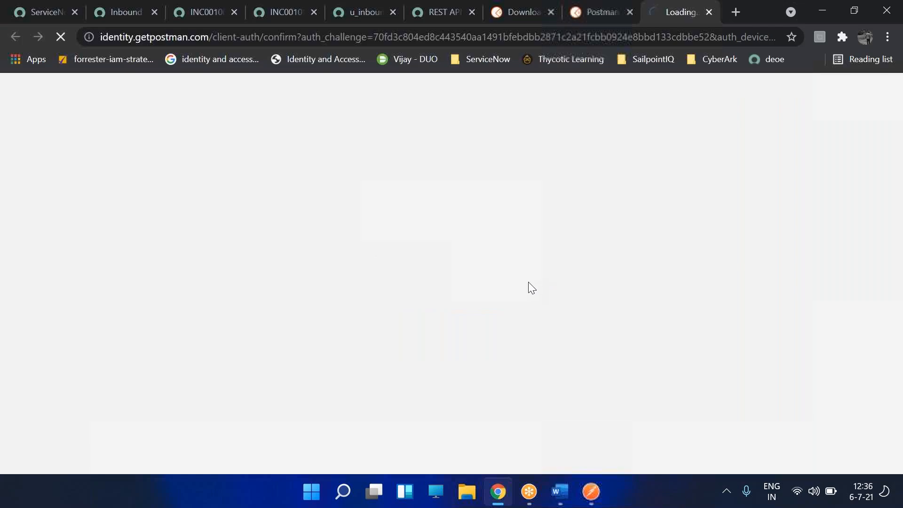
pyautogui.click(592, 500)
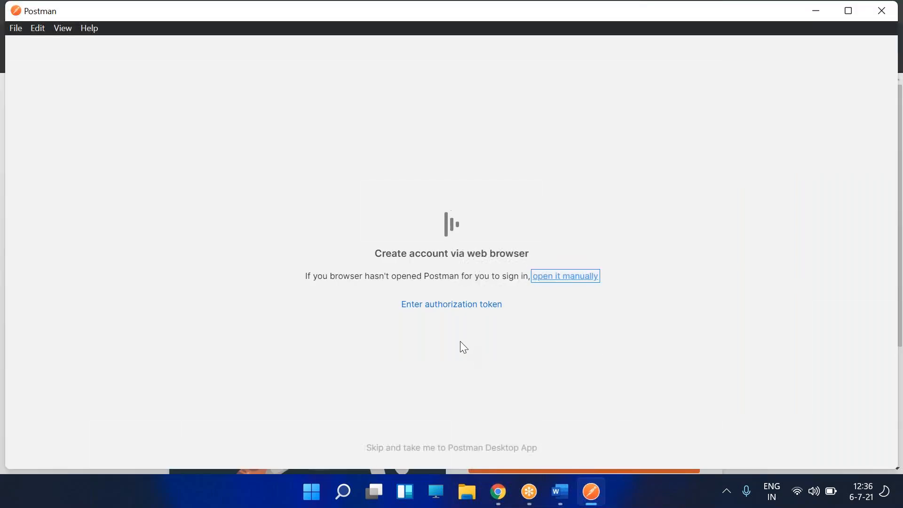
# - On the Create Postman Account page, autofill the Email field with the saved address and submit
pyautogui.click(498, 492)
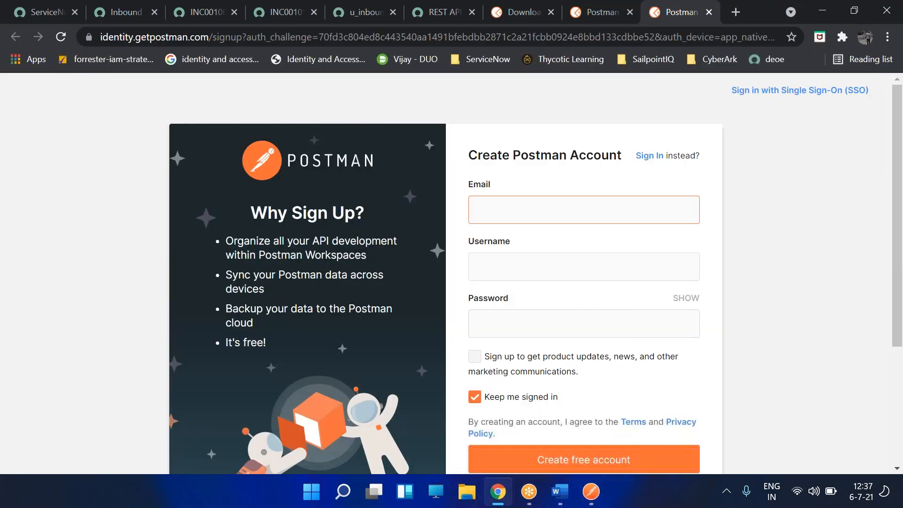
pyautogui.scroll(-2, 541, 302)
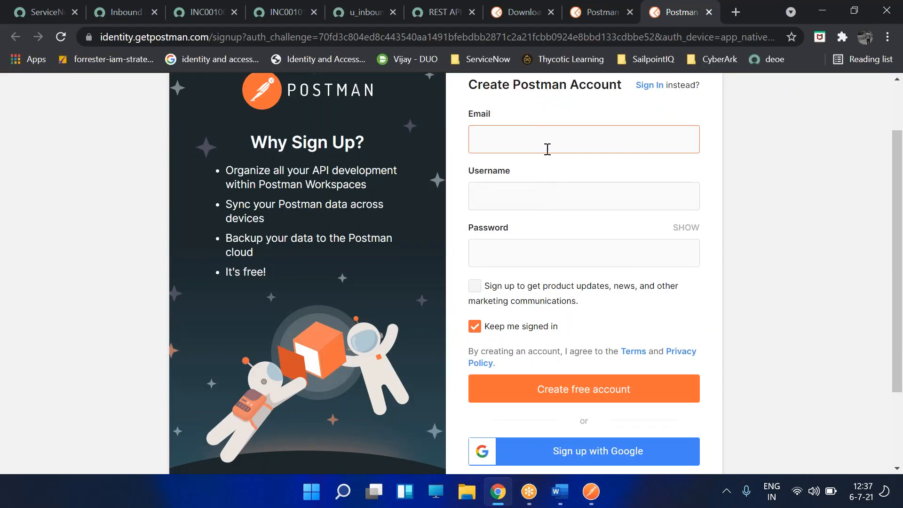
pyautogui.click(545, 148)
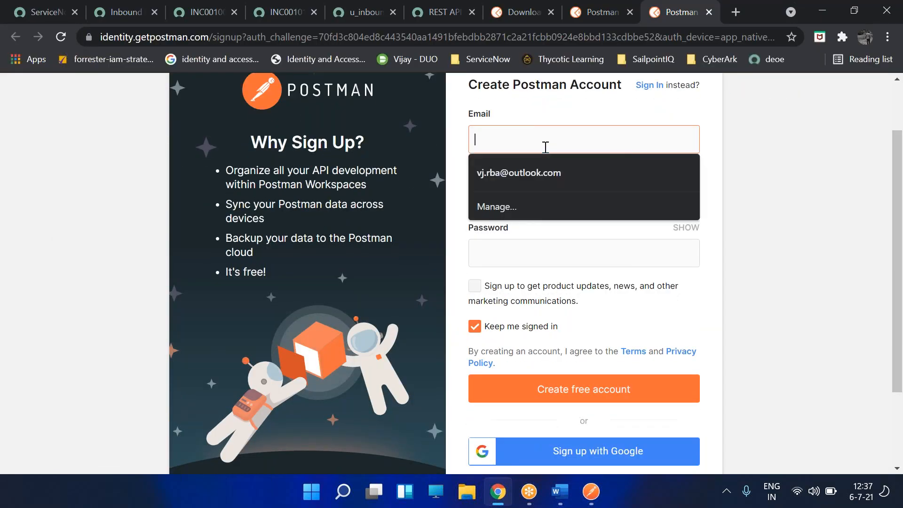
pyautogui.click(550, 184)
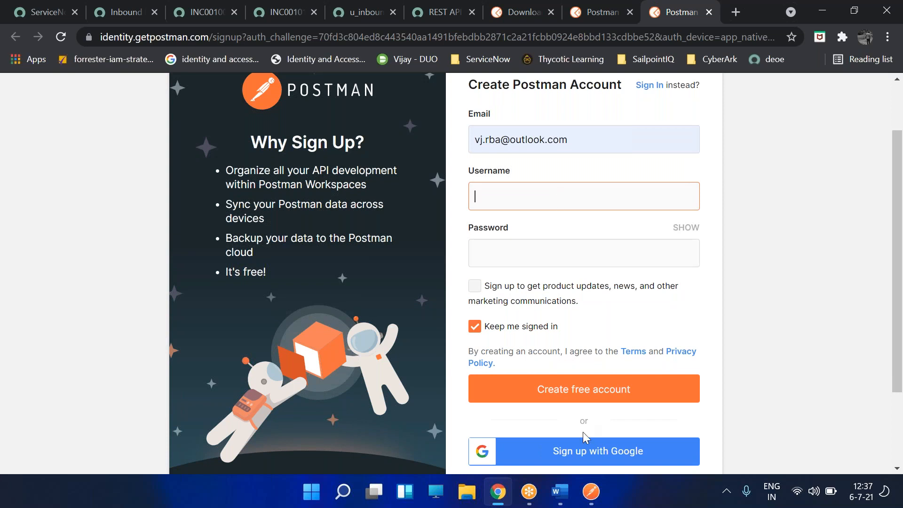
pyautogui.click(829, 222)
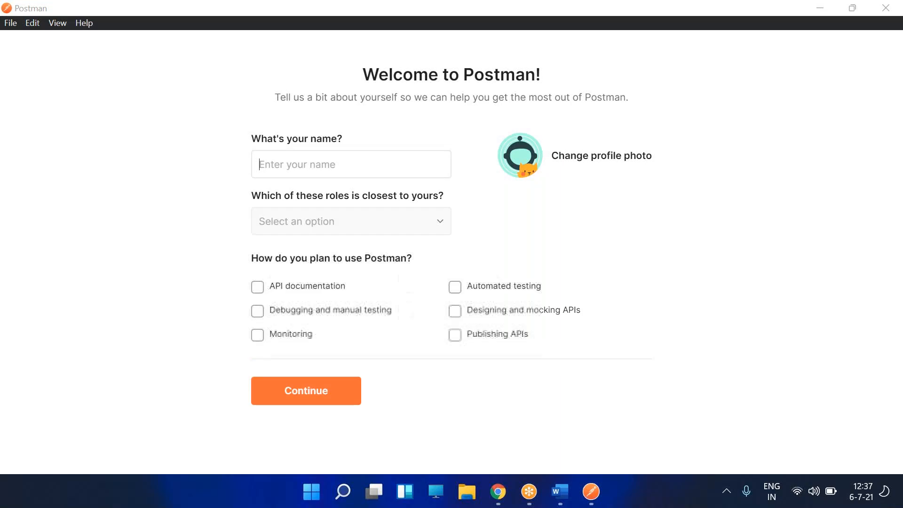
# - Enter your name and choose Backend Developer as the role in the welcome profile
pyautogui.click(338, 167)
pyautogui.write('VJ')
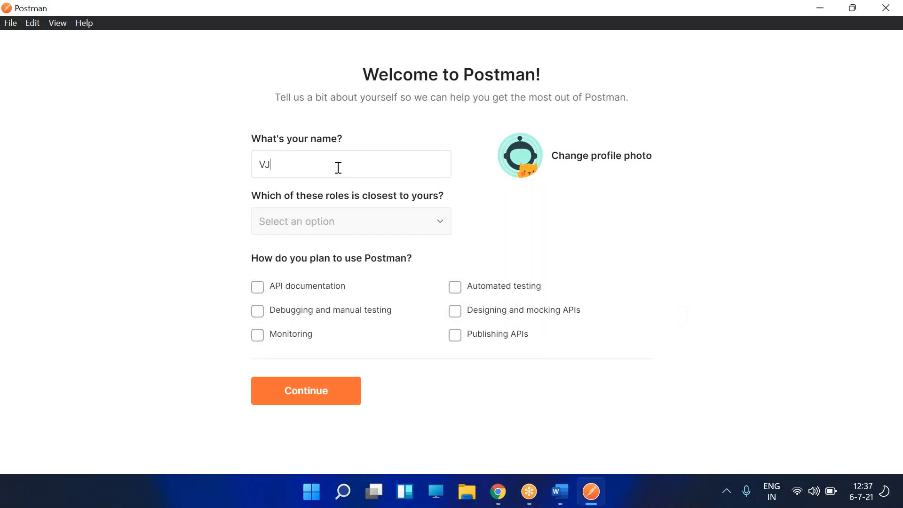
pyautogui.click(347, 219)
pyautogui.click(341, 262)
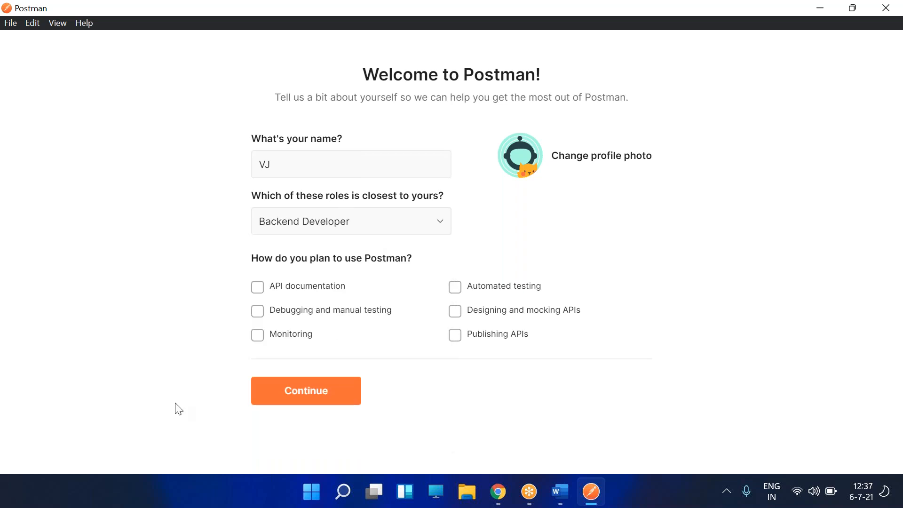
# - Tick all six planned uses, submit the profile, skip team setup and choose Create New
pyautogui.click(265, 296)
pyautogui.click(258, 311)
pyautogui.click(258, 335)
pyautogui.click(456, 336)
pyautogui.click(455, 311)
pyautogui.click(457, 290)
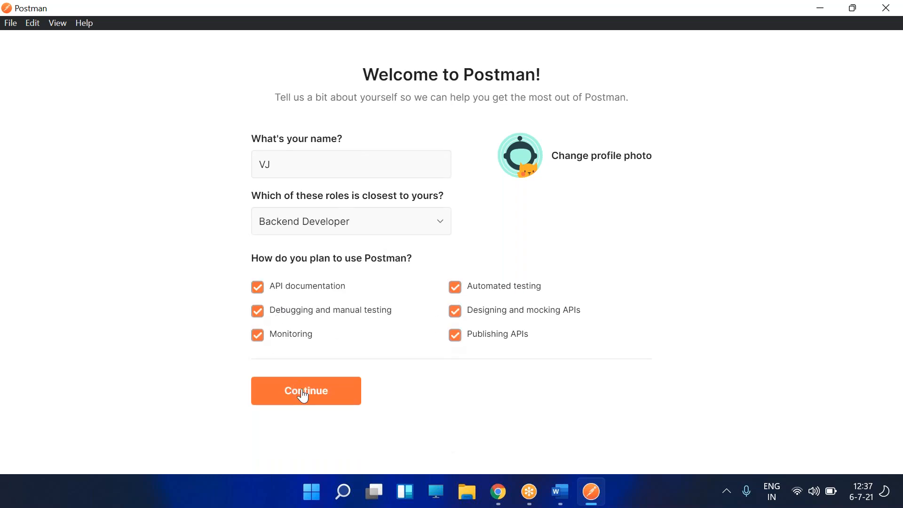
pyautogui.click(303, 393)
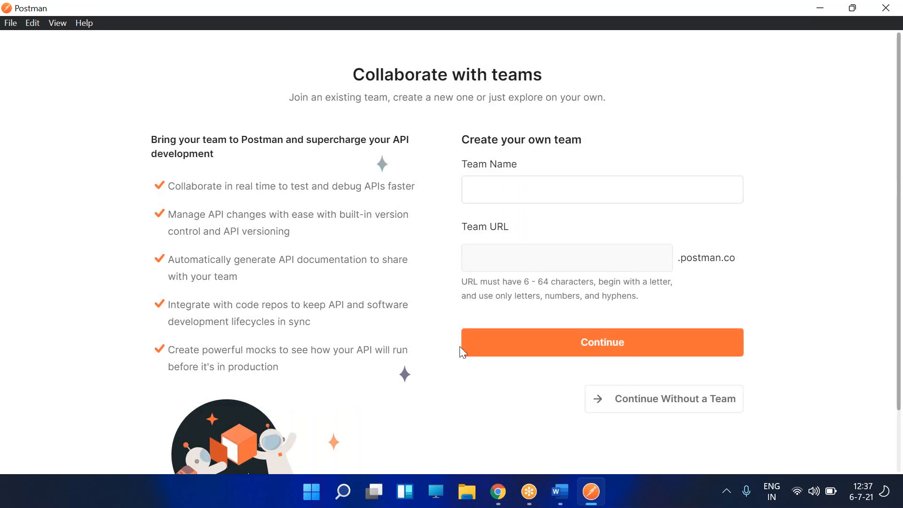
pyautogui.click(655, 402)
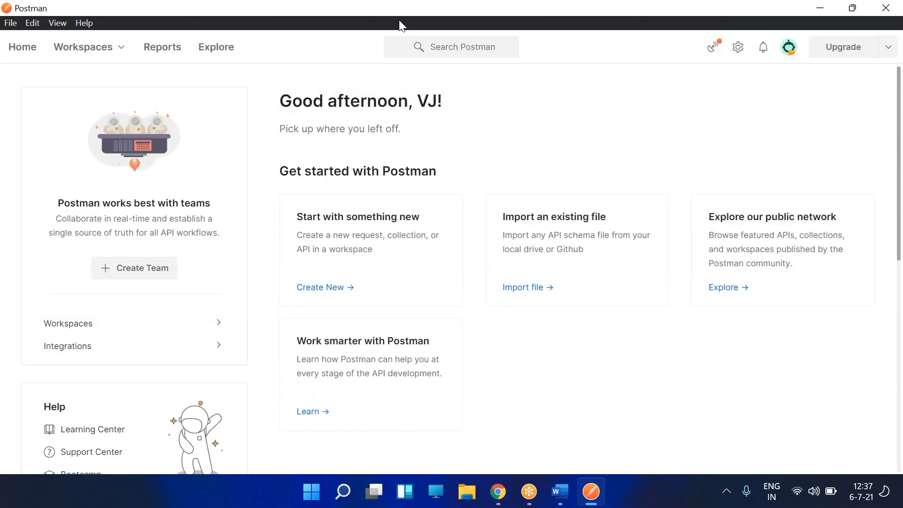
pyautogui.click(323, 291)
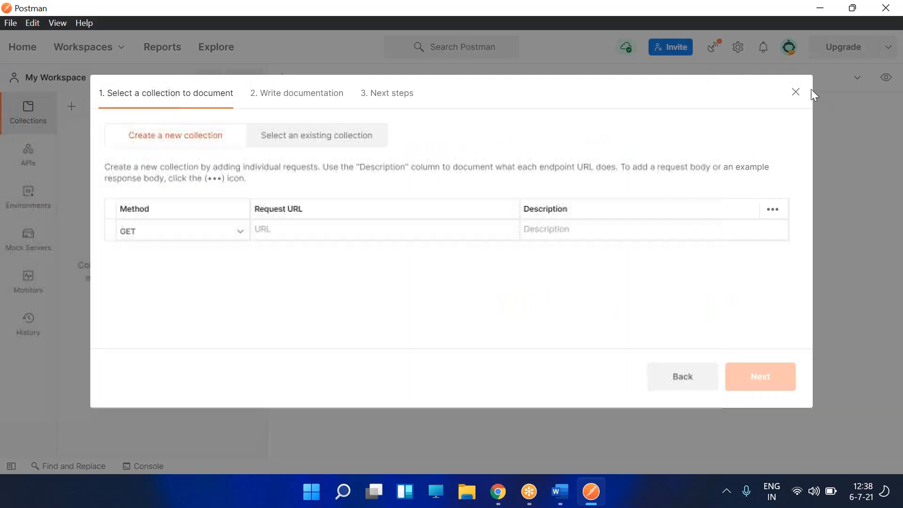
# - Dismiss the documentation wizard and create two New Collections, closing the first one's tab
pyautogui.click(622, 422)
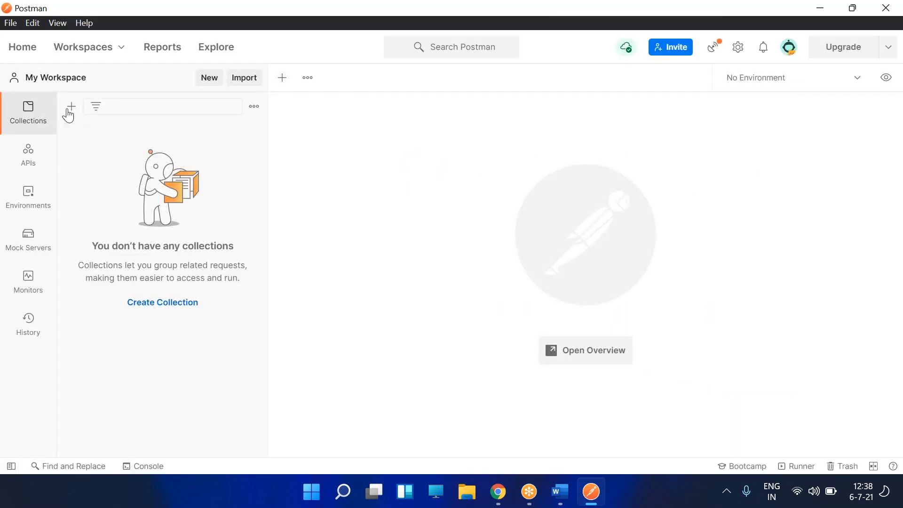
pyautogui.click(72, 106)
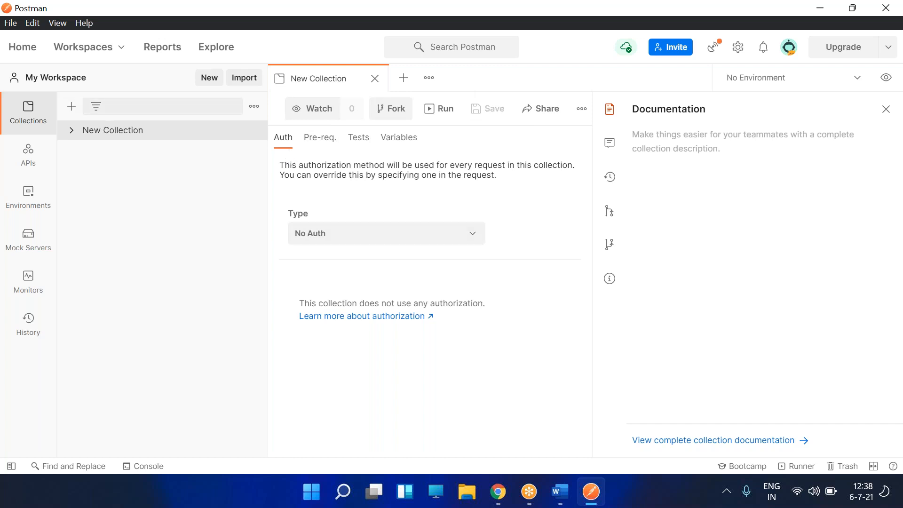
pyautogui.click(375, 79)
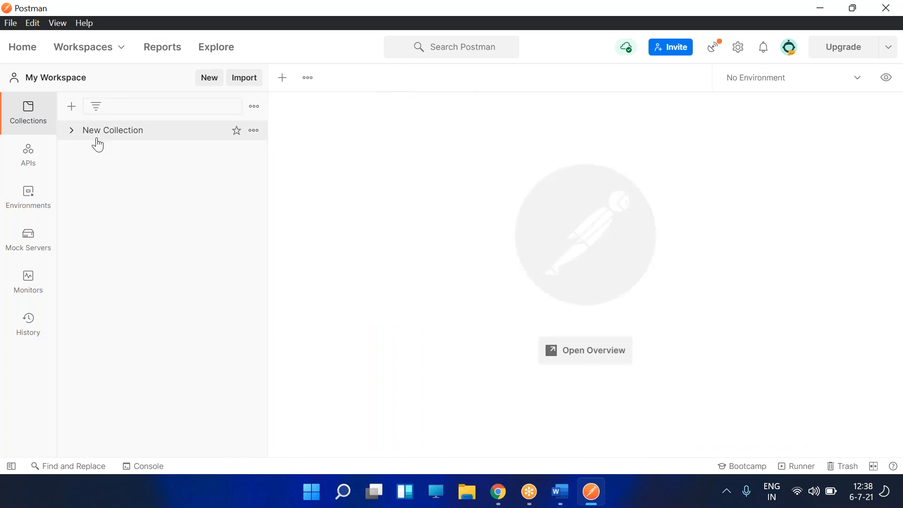
pyautogui.click(72, 107)
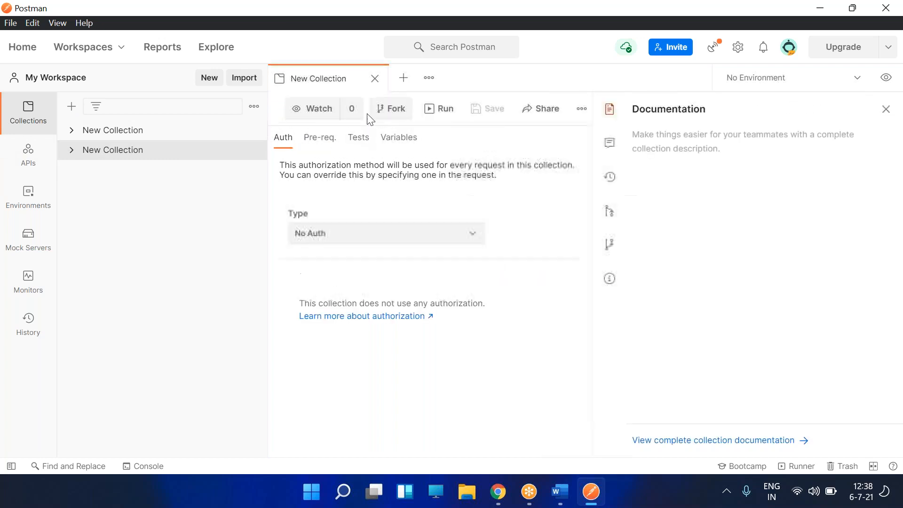
# - Set the collection's authorization to Basic Auth, browsing its Pre-request Script and Tests settings
pyautogui.click(336, 234)
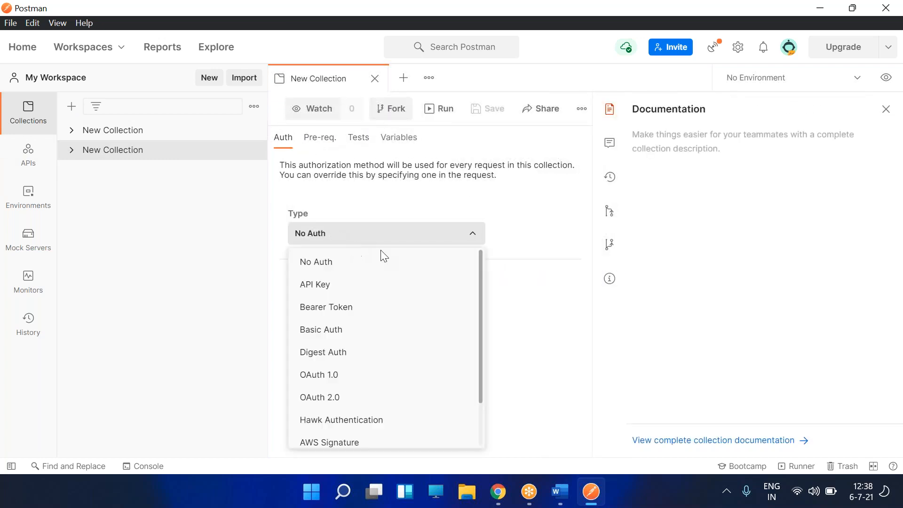
pyautogui.click(417, 329)
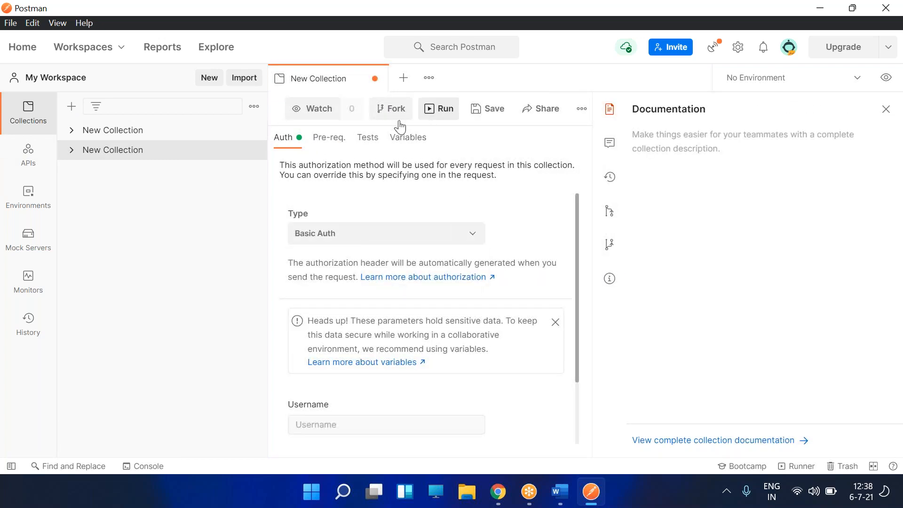
pyautogui.click(334, 137)
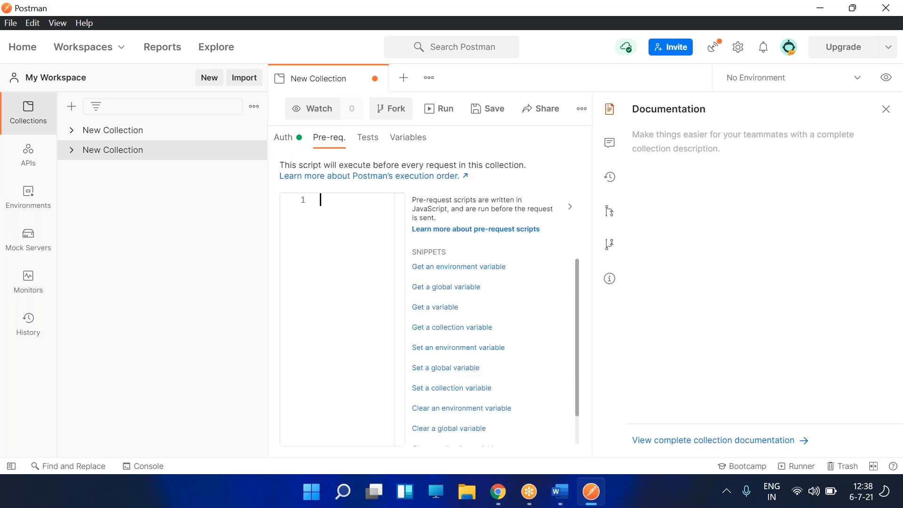
pyautogui.click(372, 141)
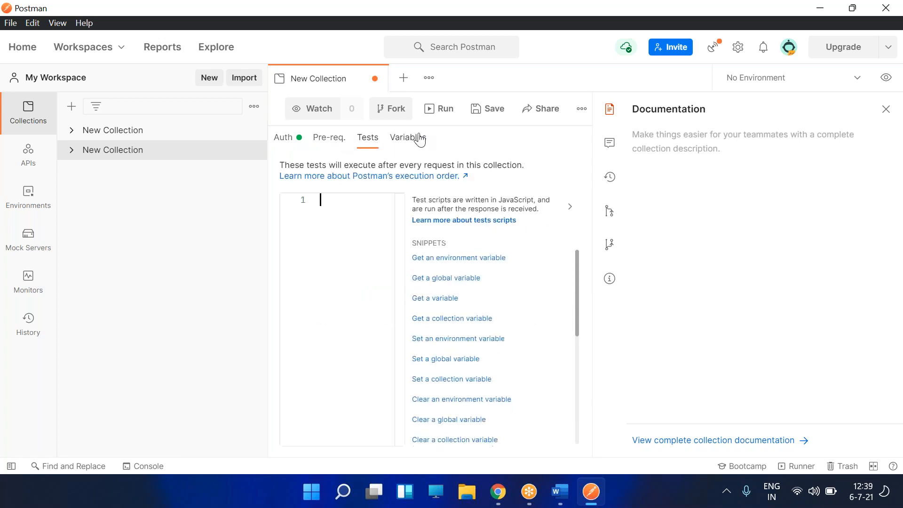
pyautogui.click(332, 111)
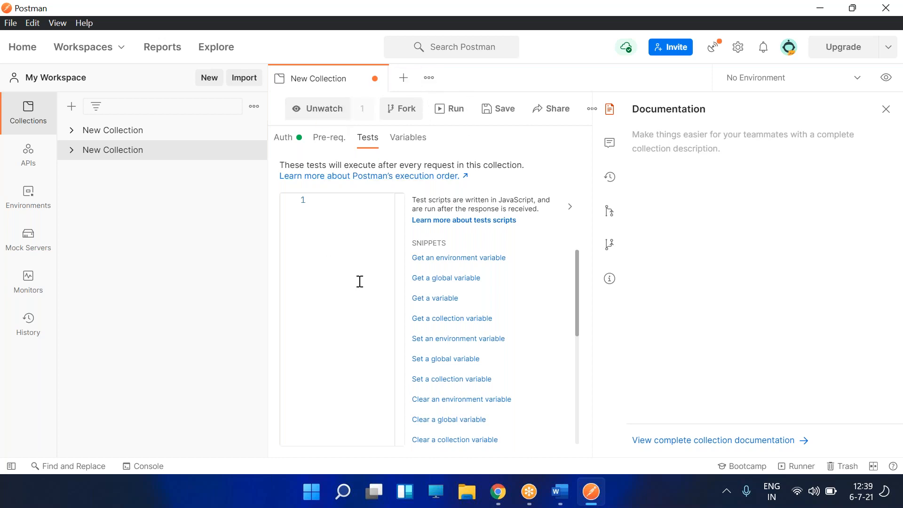
pyautogui.click(327, 139)
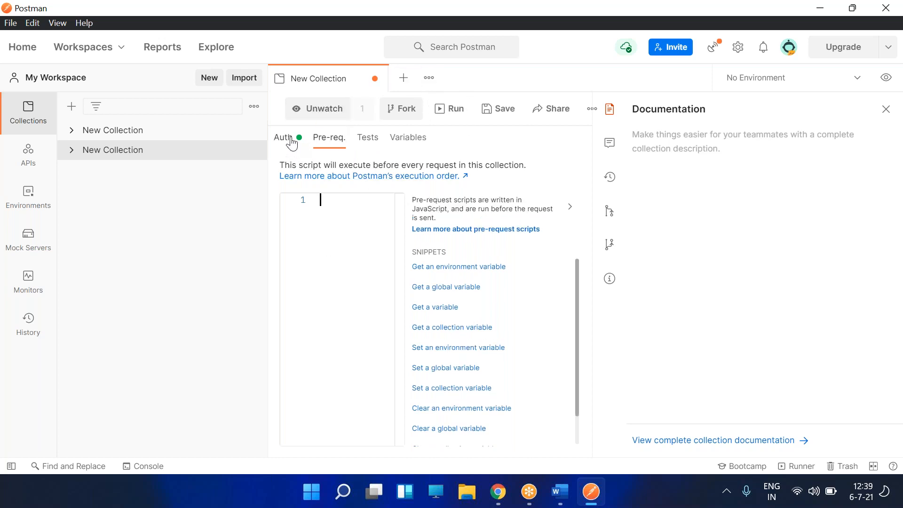
pyautogui.click(292, 142)
pyautogui.scroll(-2, 372, 306)
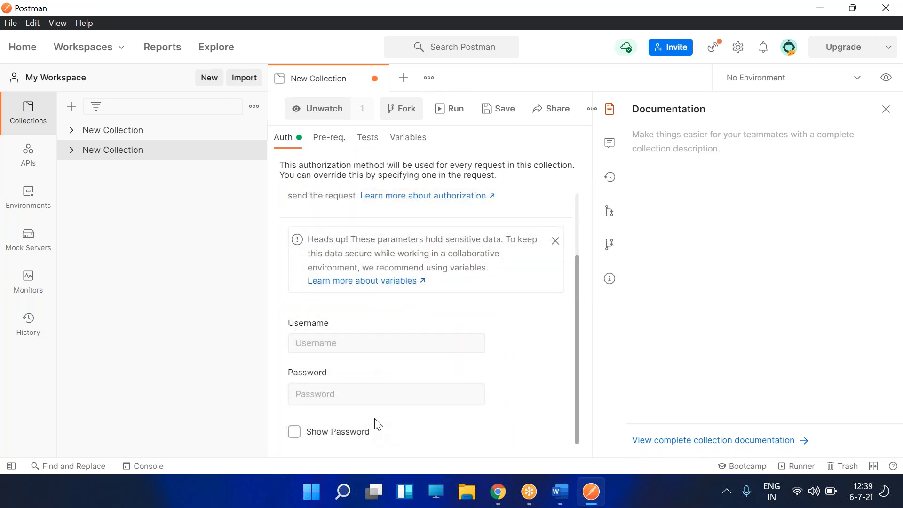
# - Enter Basic Auth username admin and the password, then view the collection's Variables
pyautogui.click(346, 351)
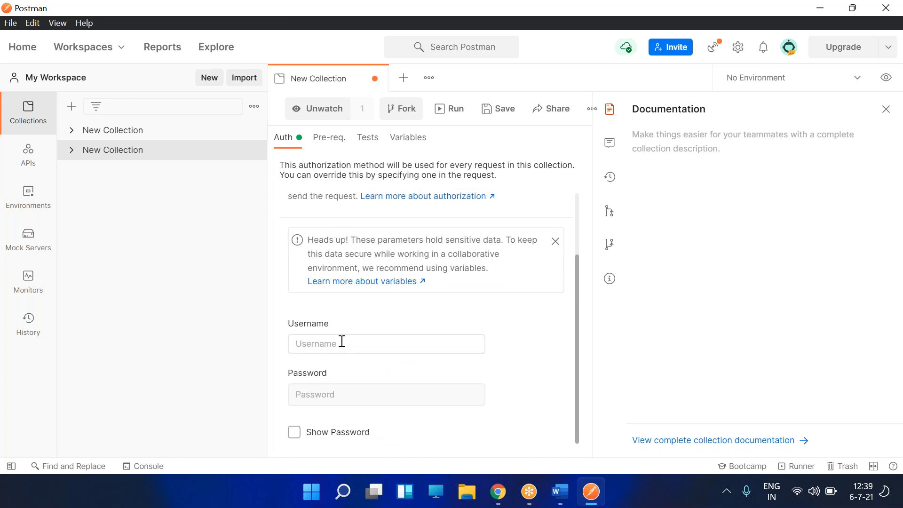
pyautogui.write('admin')
pyautogui.press('Tab')
pyautogui.write('ad')
pyautogui.click(330, 138)
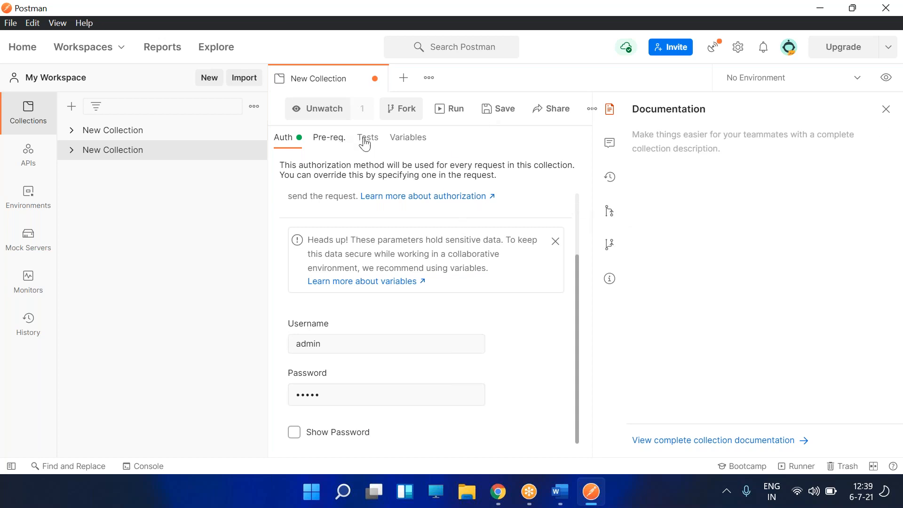
pyautogui.click(370, 143)
pyautogui.click(408, 139)
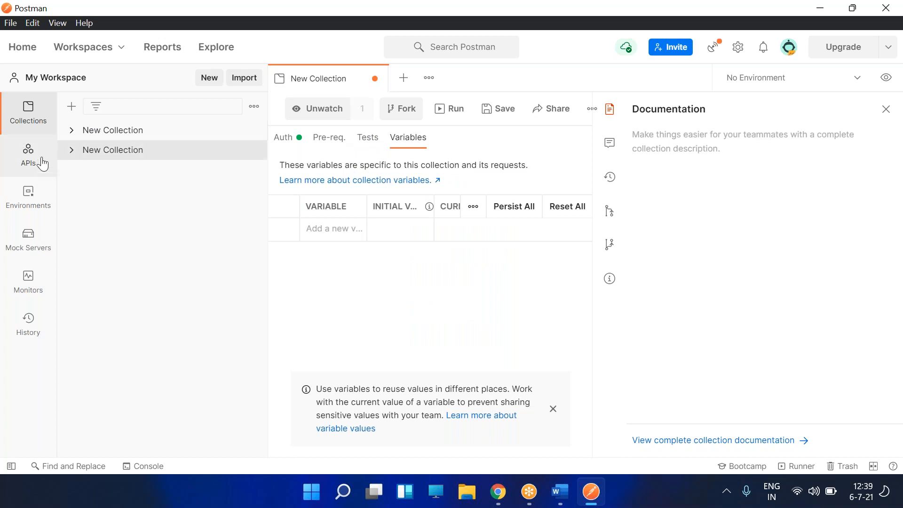
# - Close the fork form and documentation panel, keeping No Environment selected for the collection
pyautogui.click(400, 112)
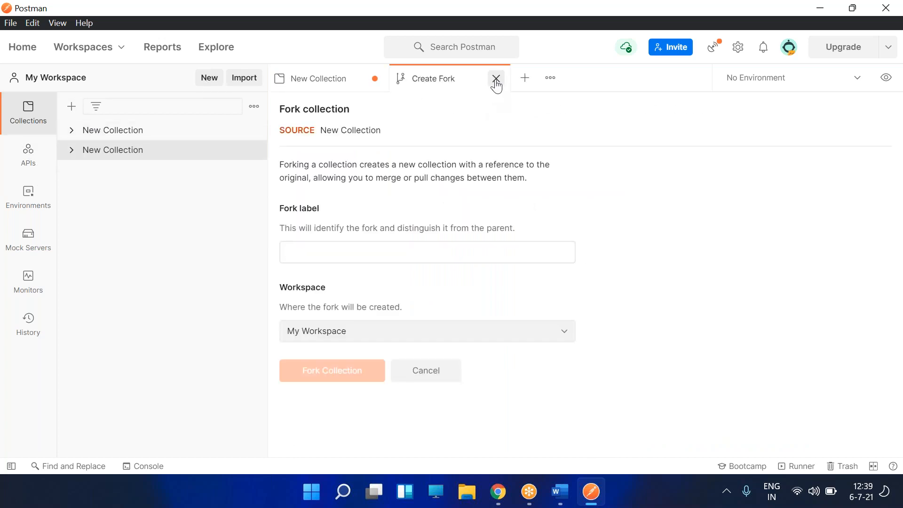
pyautogui.click(496, 80)
pyautogui.click(362, 142)
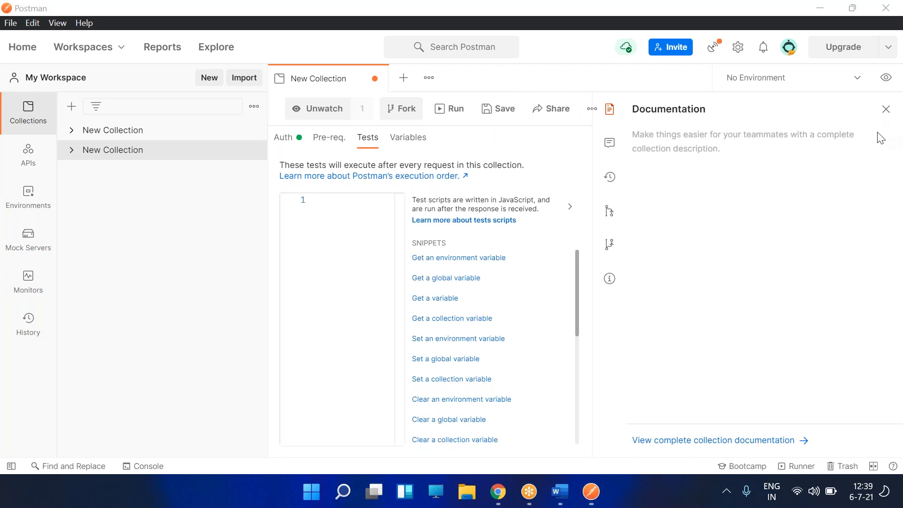
pyautogui.click(765, 81)
pyautogui.click(762, 106)
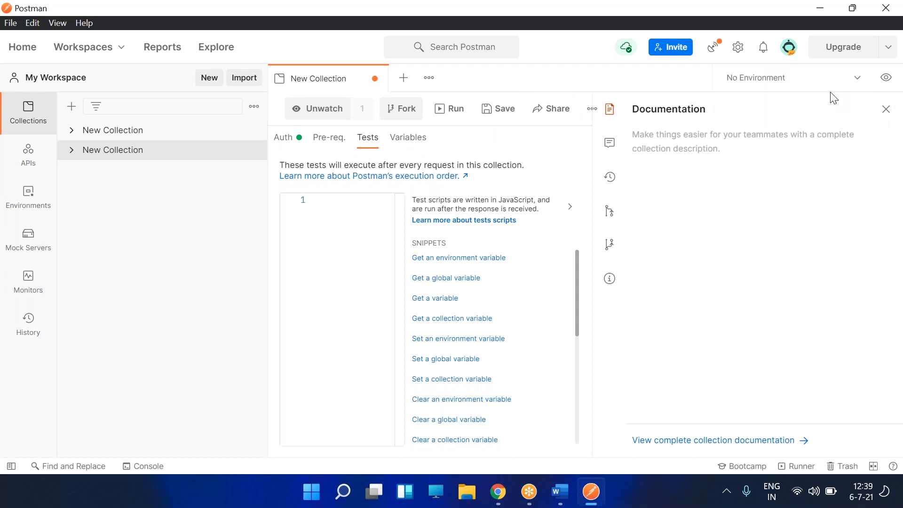
pyautogui.click(887, 109)
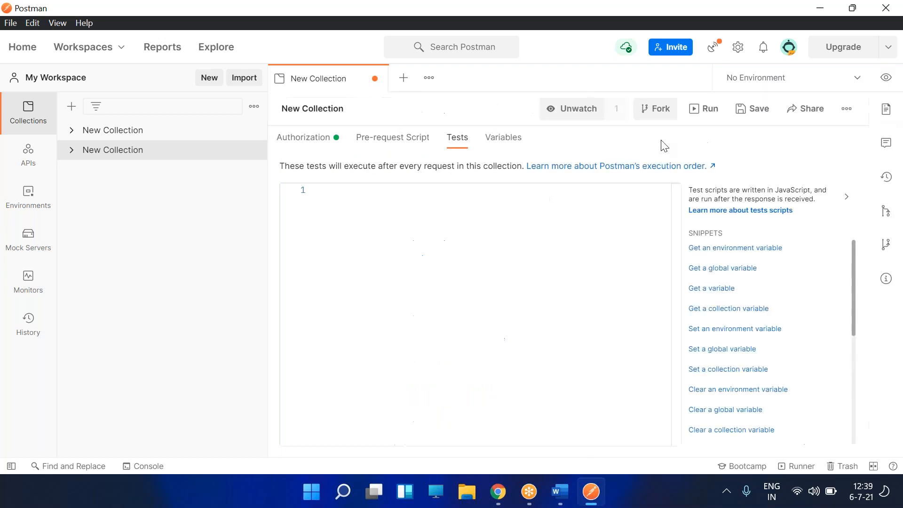
pyautogui.click(304, 139)
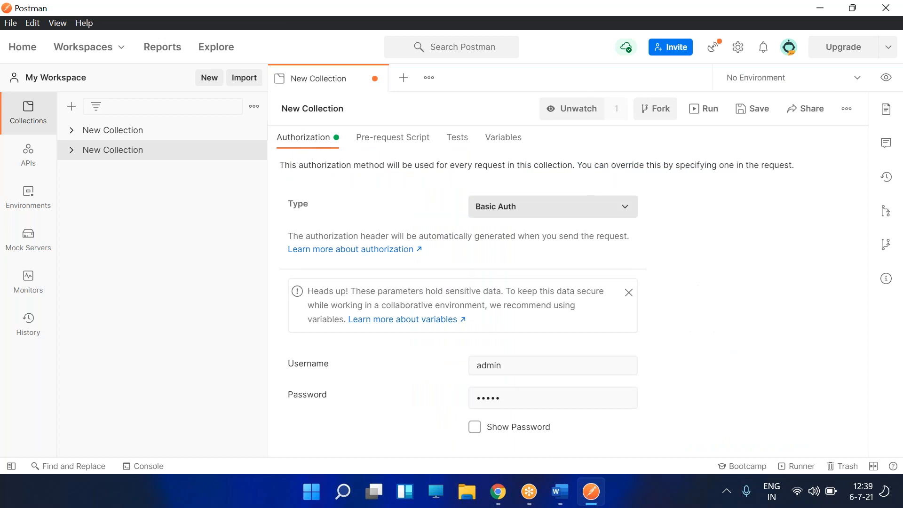
pyautogui.click(361, 111)
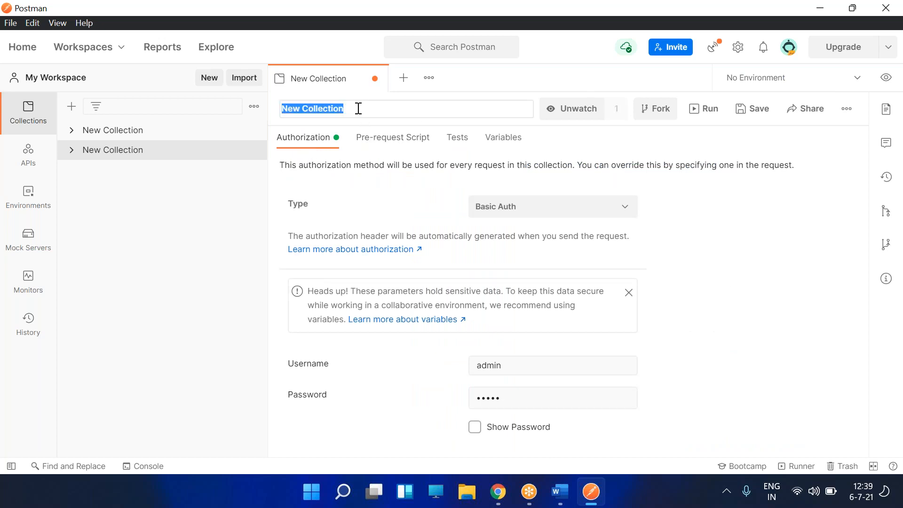
# - Delete the empty New Collection and return to the Postman home page
pyautogui.click(150, 135)
pyautogui.click(254, 130)
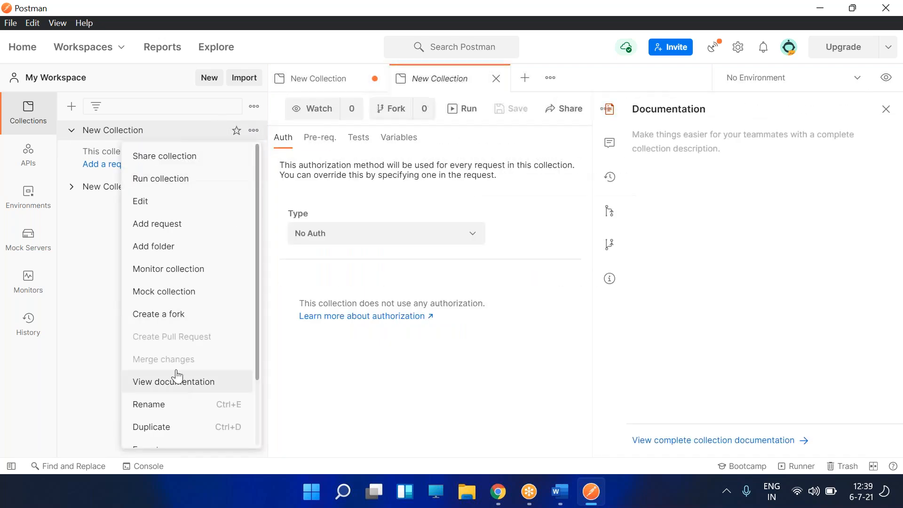
pyautogui.scroll(-3, 174, 409)
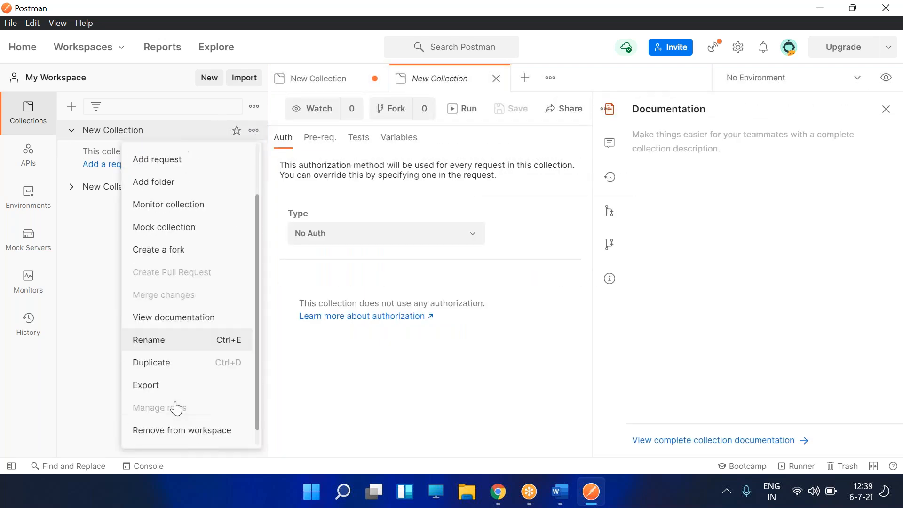
pyautogui.click(160, 435)
pyautogui.click(562, 324)
pyautogui.click(25, 49)
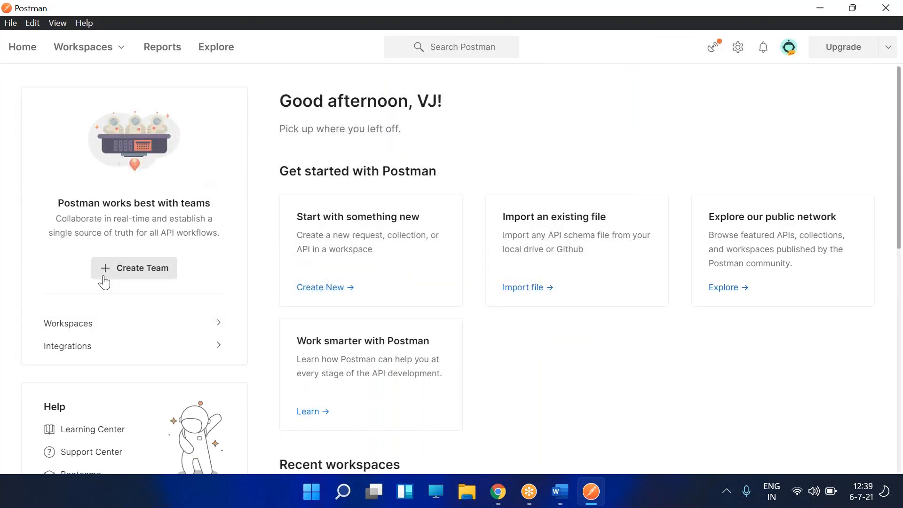
pyautogui.scroll(-2, 100, 286)
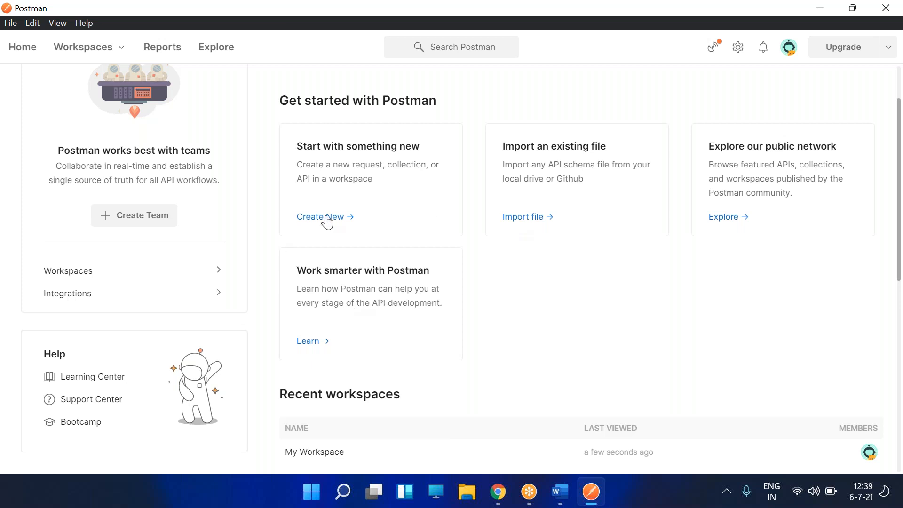
# - Create a new untitled GET HTTP request from the Home page's Create New dialog
pyautogui.scroll(-3, 343, 272)
pyautogui.scroll(5, 343, 272)
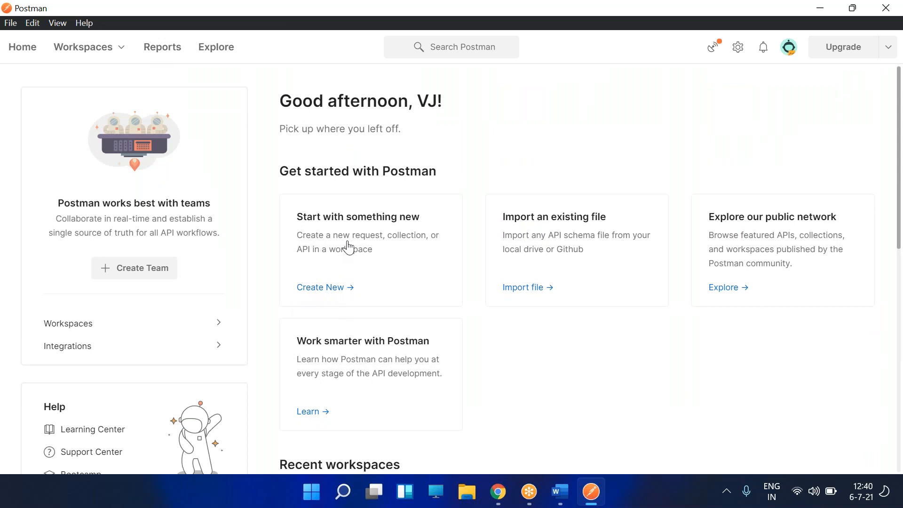
pyautogui.click(348, 247)
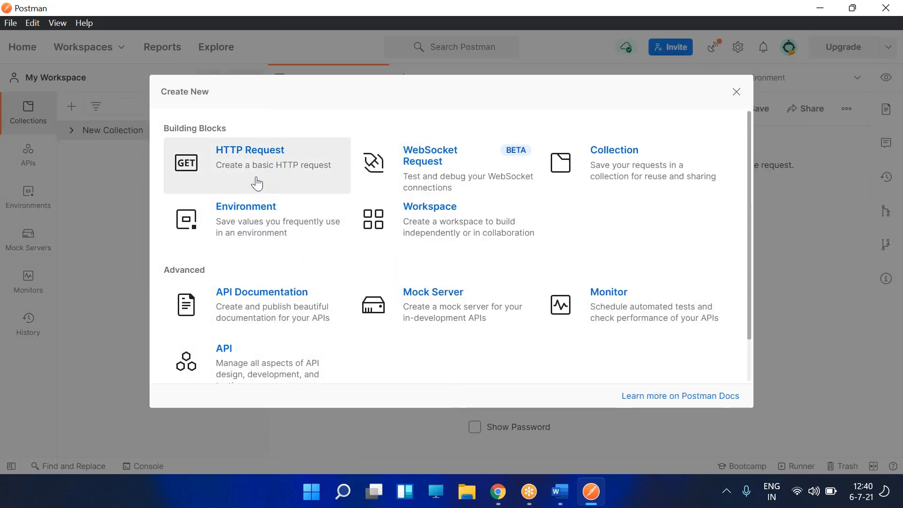
pyautogui.click(258, 183)
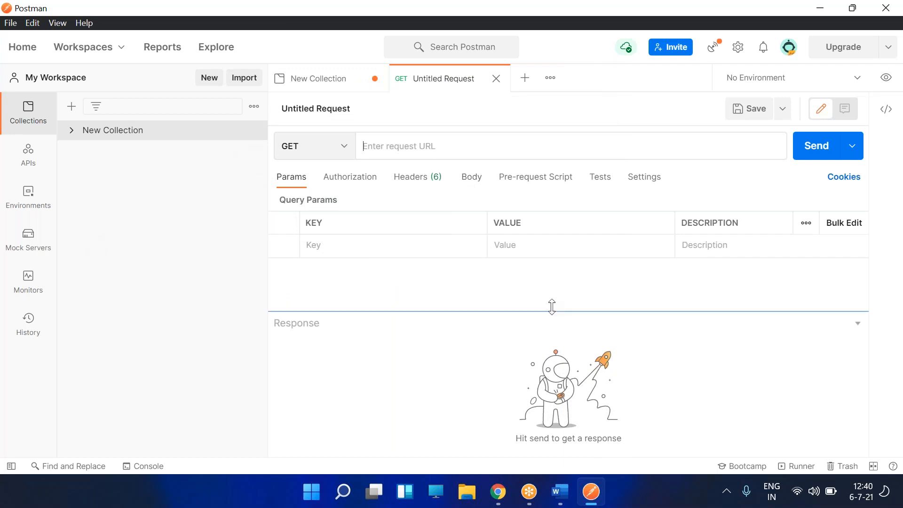
# - In Chrome, cycle through the ServiceNow tabs to the REST API Explorer results
pyautogui.click(503, 497)
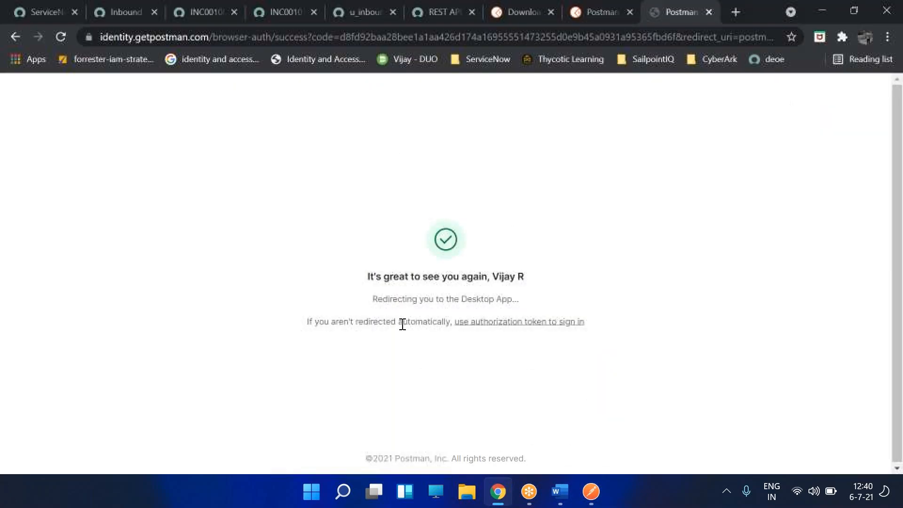
pyautogui.click(213, 7)
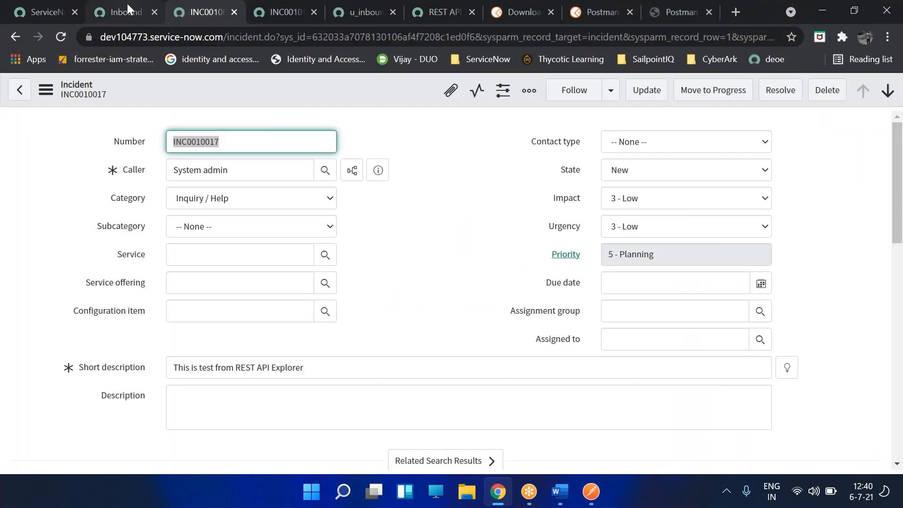
pyautogui.click(127, 3)
pyautogui.click(281, 19)
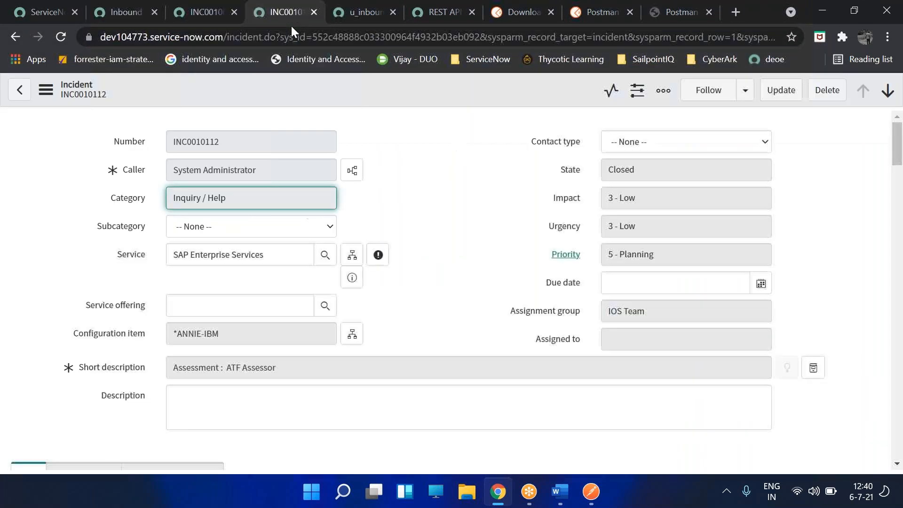
pyautogui.click(388, 20)
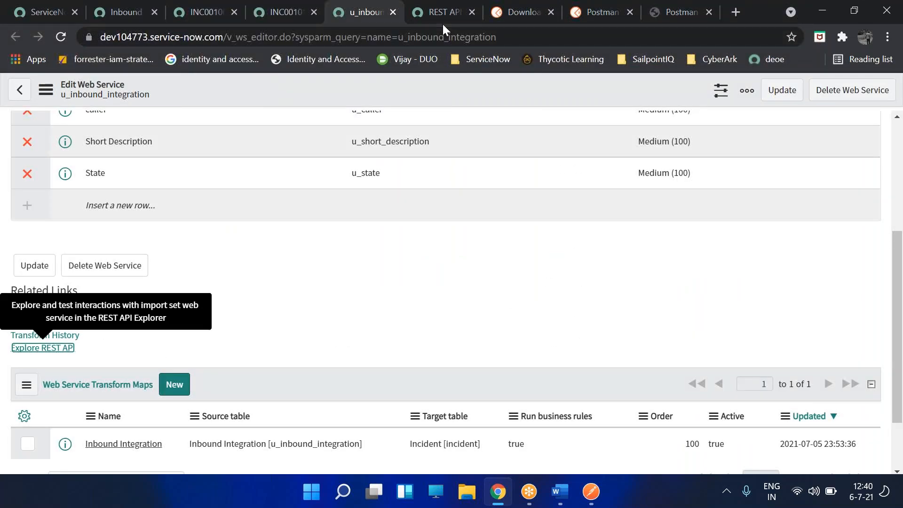
pyautogui.click(443, 22)
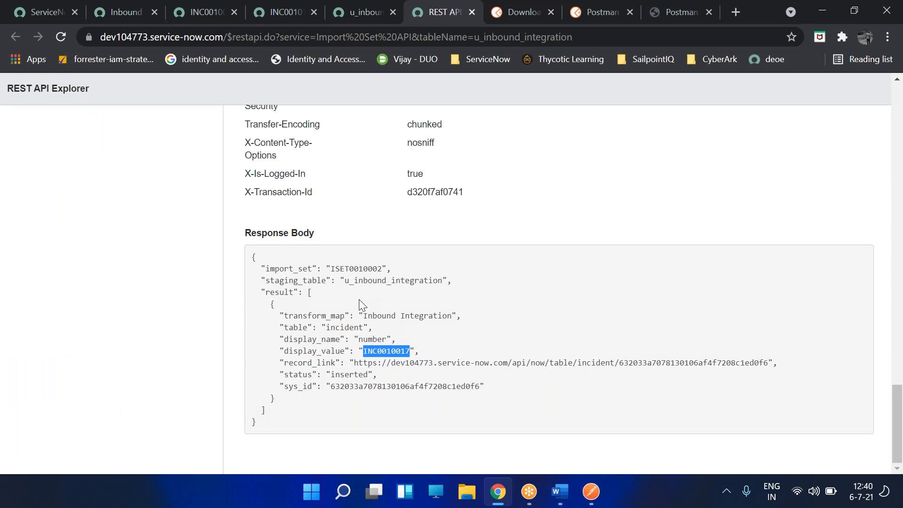
# - Select and copy the POST import endpoint URL, then return to Postman
pyautogui.click(192, 327)
pyautogui.scroll(6, 204, 333)
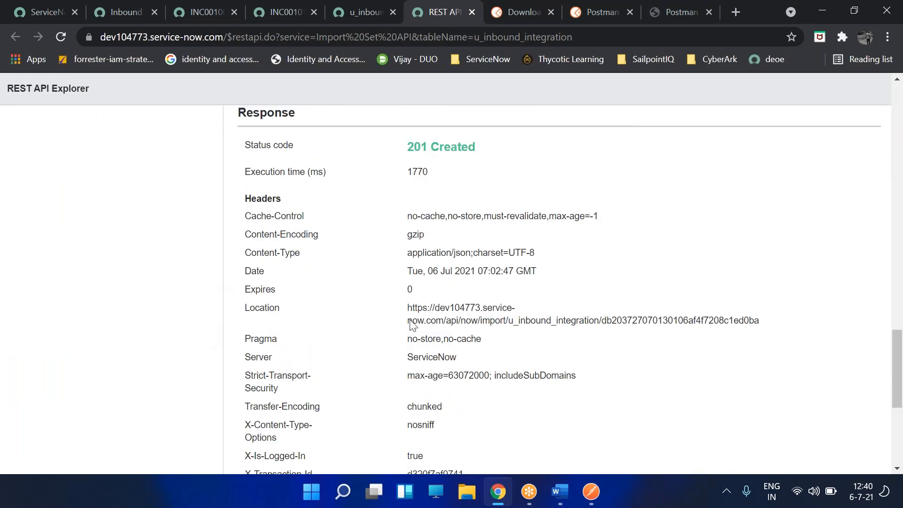
pyautogui.moveTo(407, 307); pyautogui.dragTo(420, 310)
pyautogui.scroll(6, 381, 314)
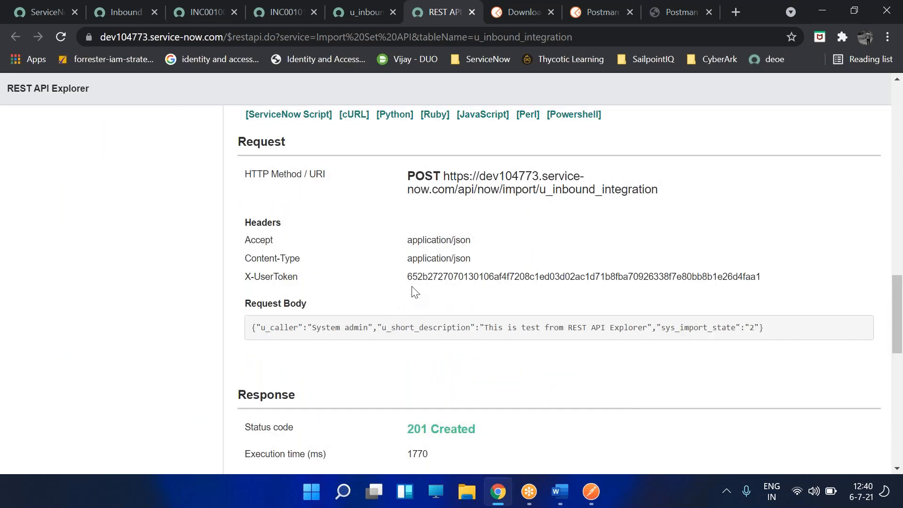
pyautogui.moveTo(443, 172); pyautogui.dragTo(667, 199)
pyautogui.hotkey('ctrl', 'c')
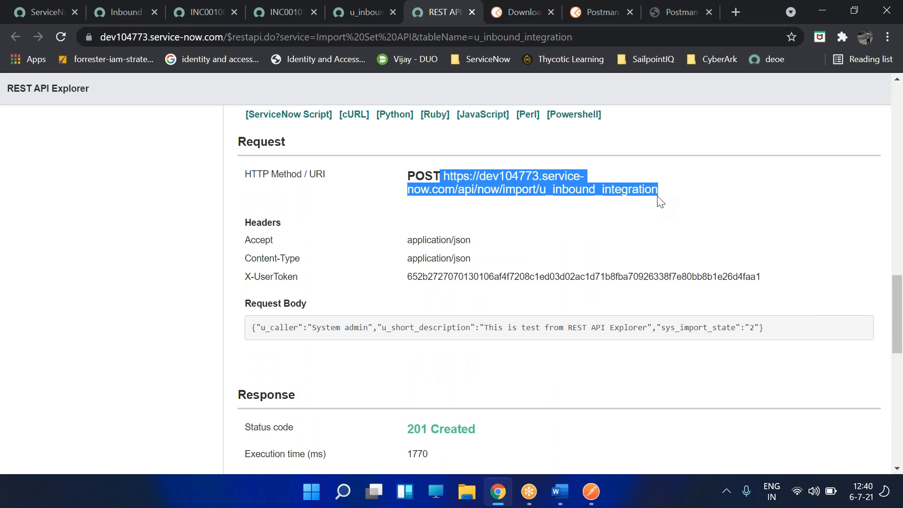
pyautogui.hotkey('alt', 'Tab')
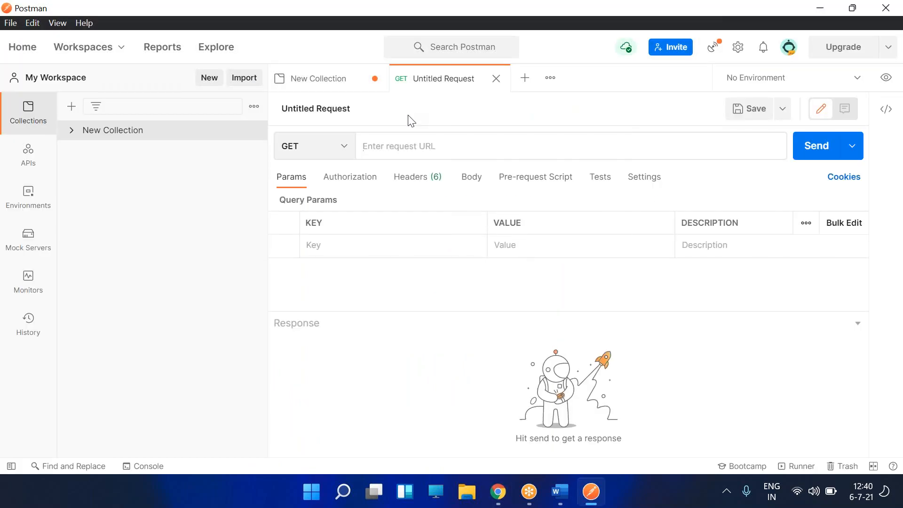
# - Paste the ServiceNow import URL as the request URL and set the method to POST
pyautogui.hotkey('ctrl', 'v')
pyautogui.click(330, 153)
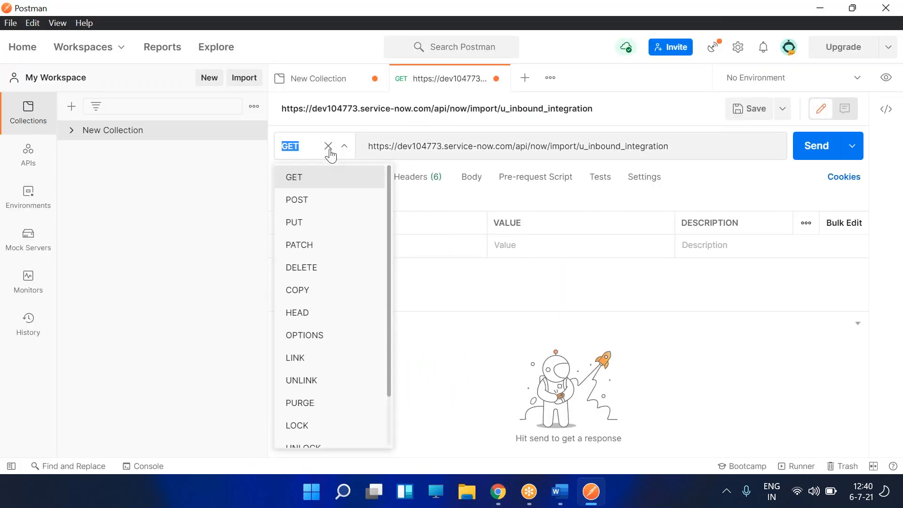
pyautogui.write('POS')
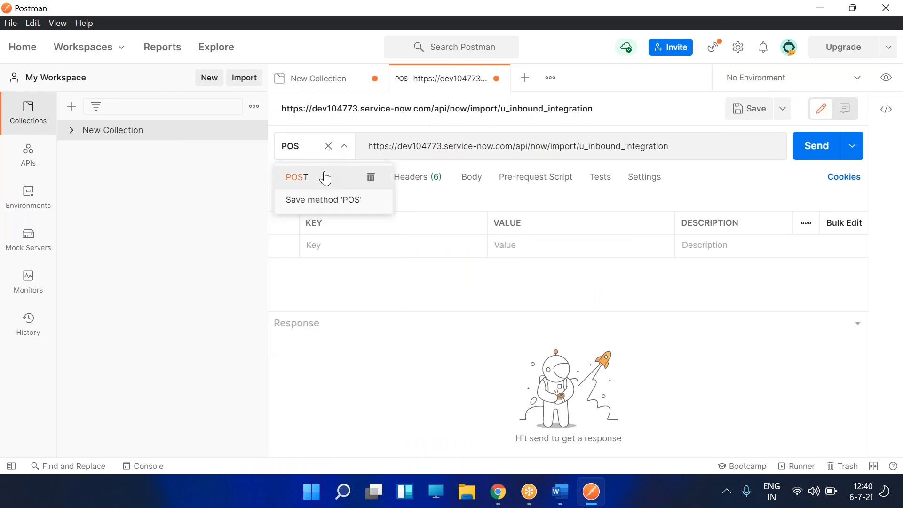
pyautogui.click(326, 178)
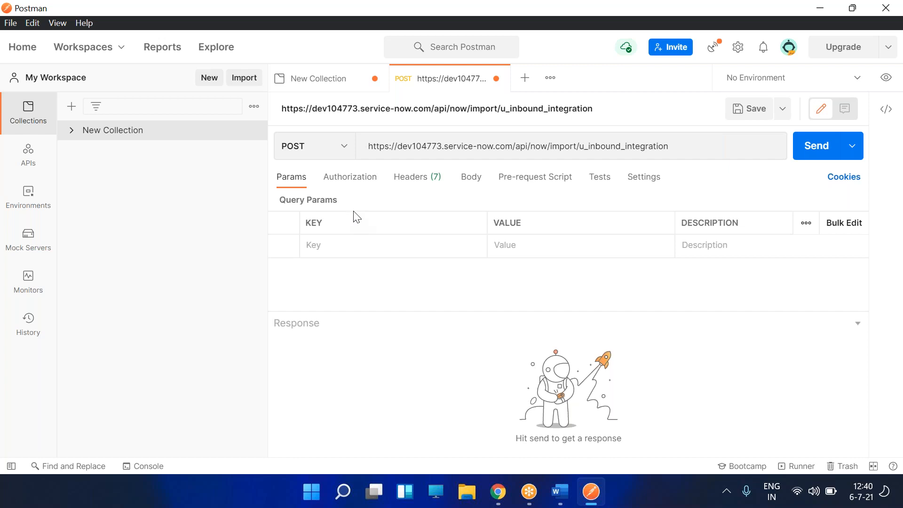
# - Give the request Basic Auth with the admin username and its password
pyautogui.click(359, 178)
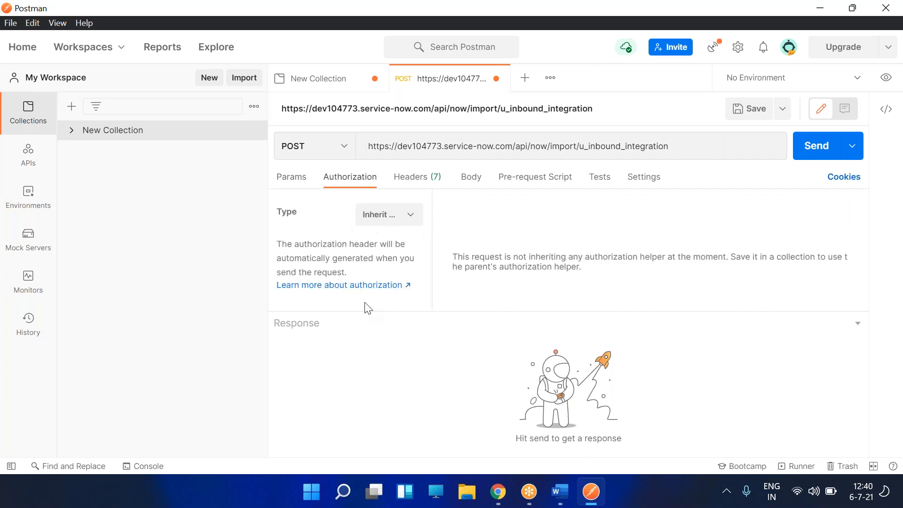
pyautogui.click(408, 214)
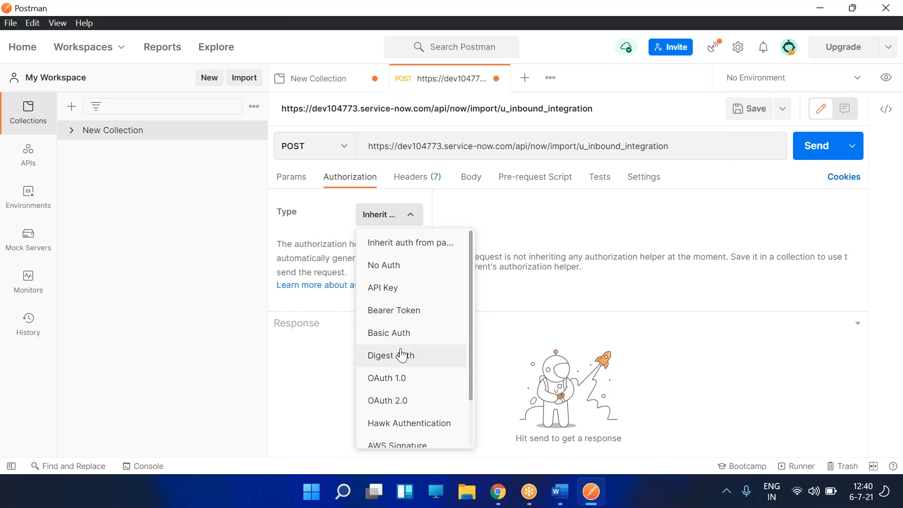
pyautogui.click(402, 334)
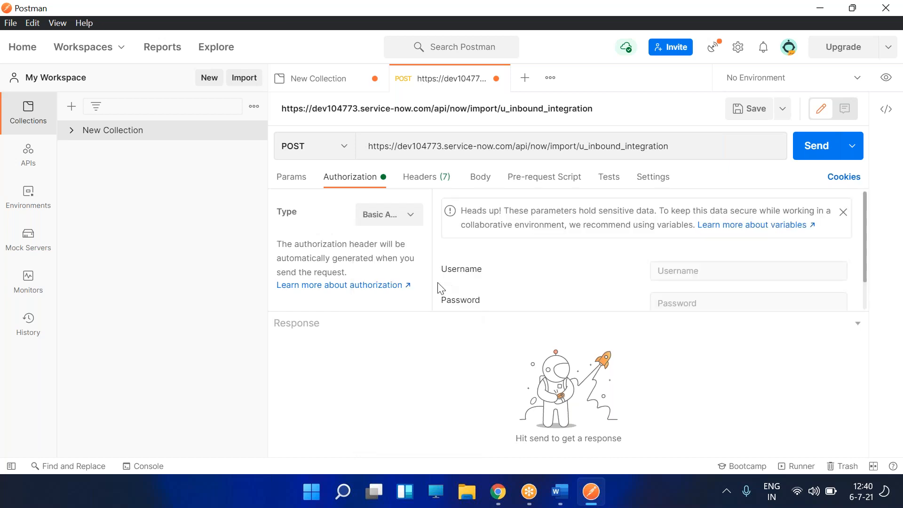
pyautogui.click(705, 272)
pyautogui.write('ad')
pyautogui.press('Tab')
pyautogui.write('a')
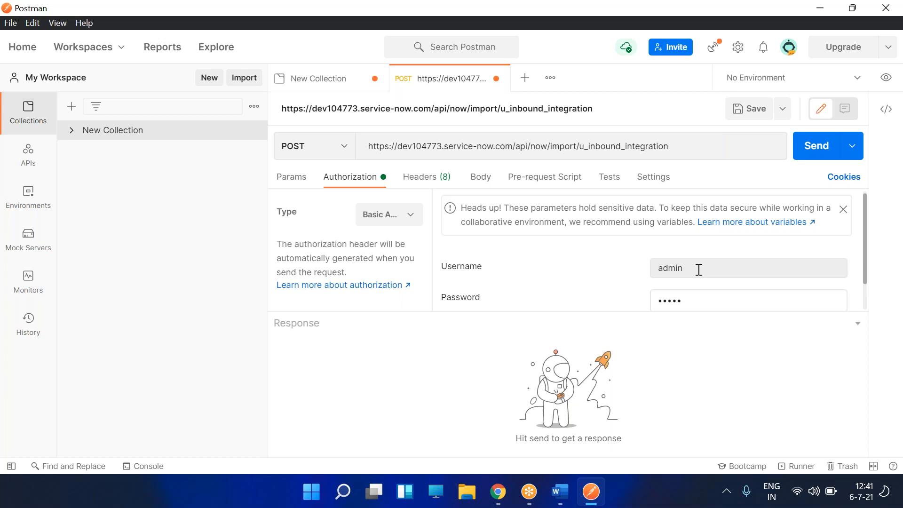
# - Add a Content-Type header with value application/json to the Postman POST request
pyautogui.click(426, 178)
pyautogui.click(349, 247)
pyautogui.write('content')
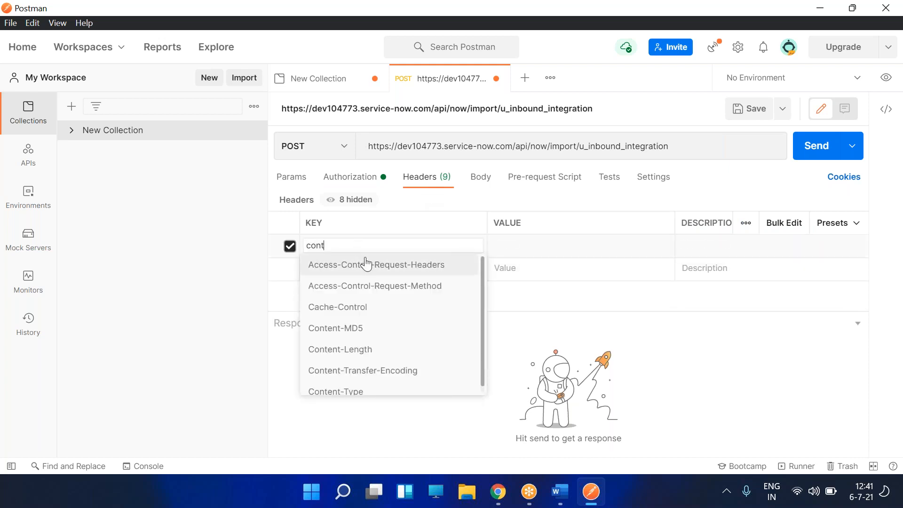
pyautogui.press('BackSpace')
pyautogui.press('BackSpace')
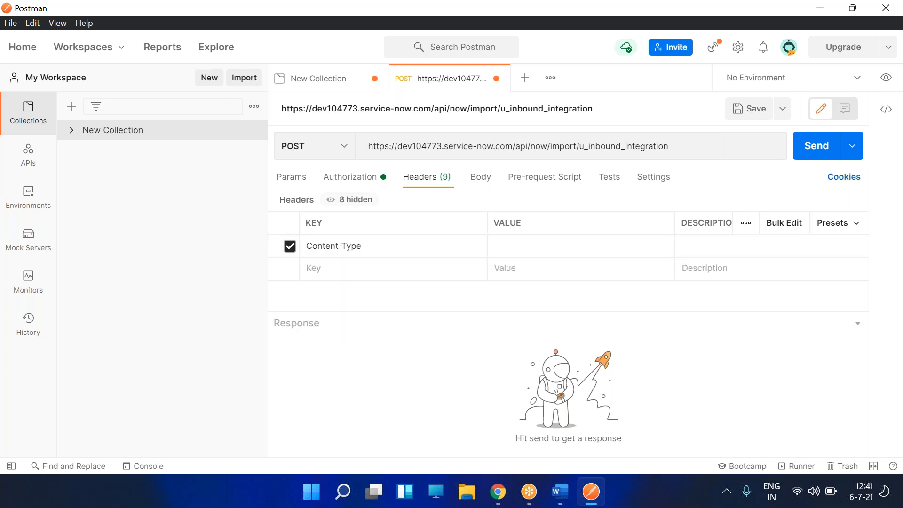
pyautogui.click(534, 249)
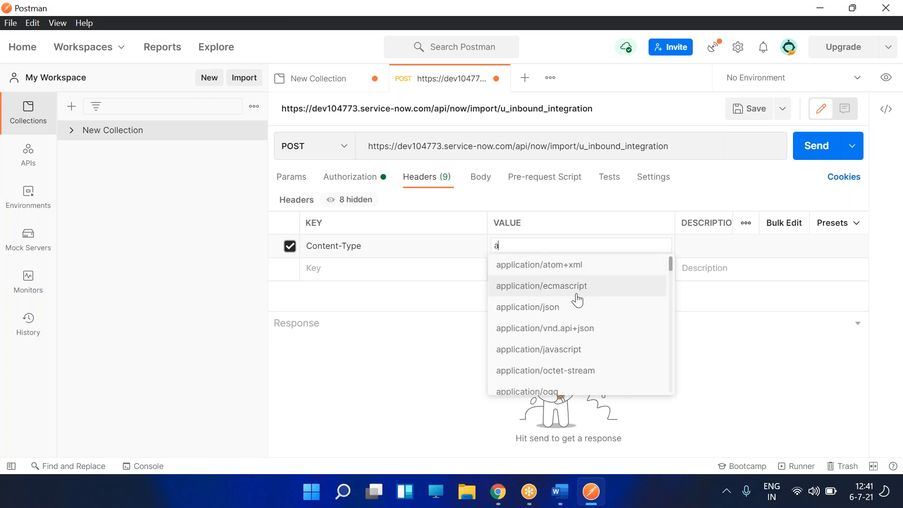
pyautogui.click(574, 307)
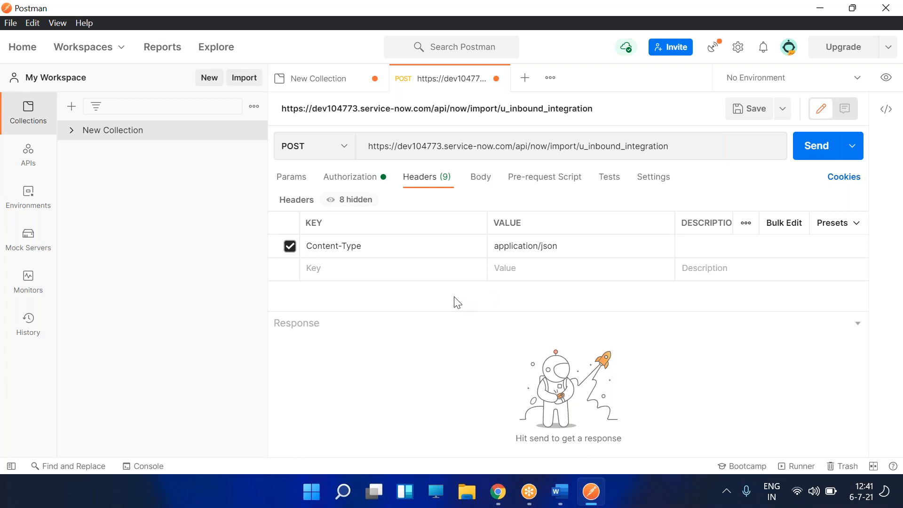
pyautogui.click(480, 183)
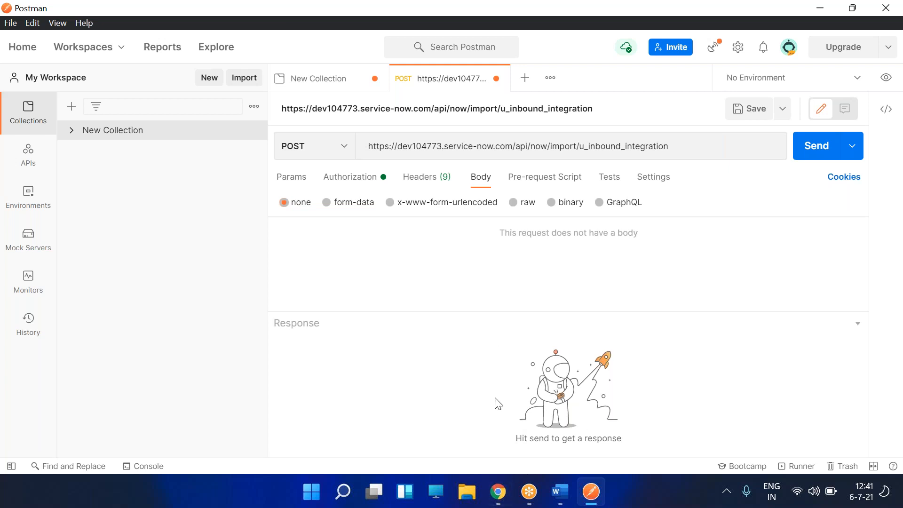
# - Copy the REST API Explorer's sample request body JSON and go back to Postman
pyautogui.click(498, 491)
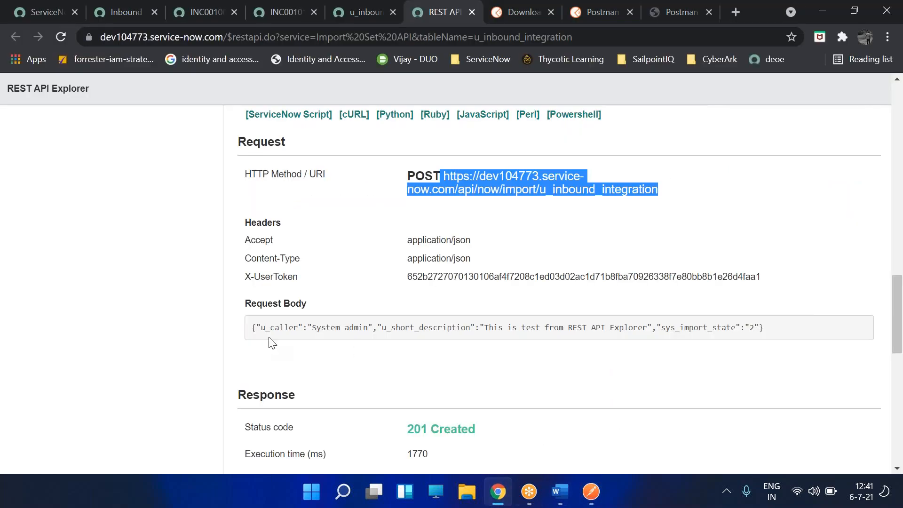
pyautogui.moveTo(251, 328); pyautogui.dragTo(771, 335)
pyautogui.hotkey('ctrl', 'c')
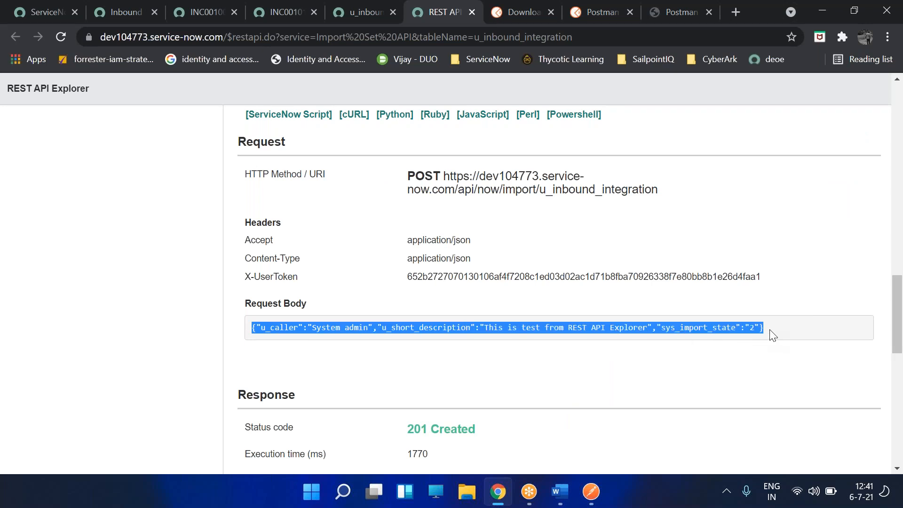
pyautogui.click(591, 492)
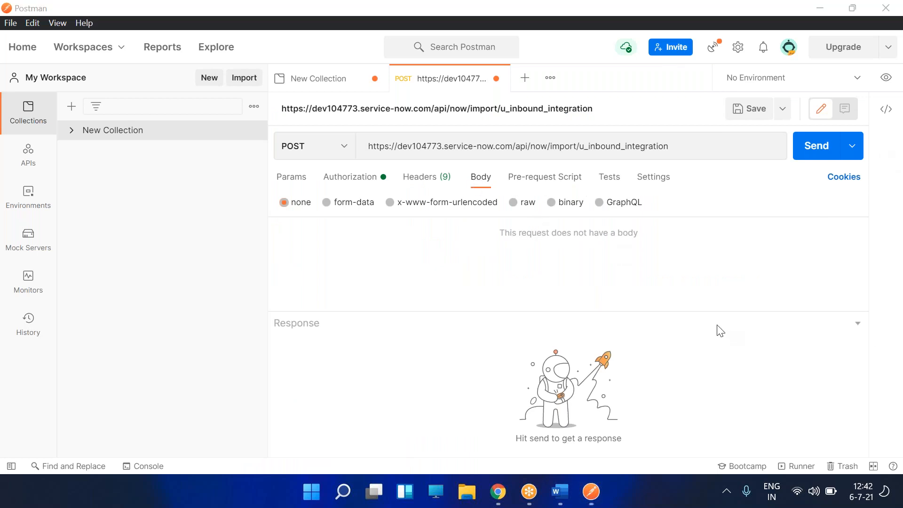
# - Set the Postman body type to raw JSON and paste in the copied sample payload
pyautogui.click(661, 272)
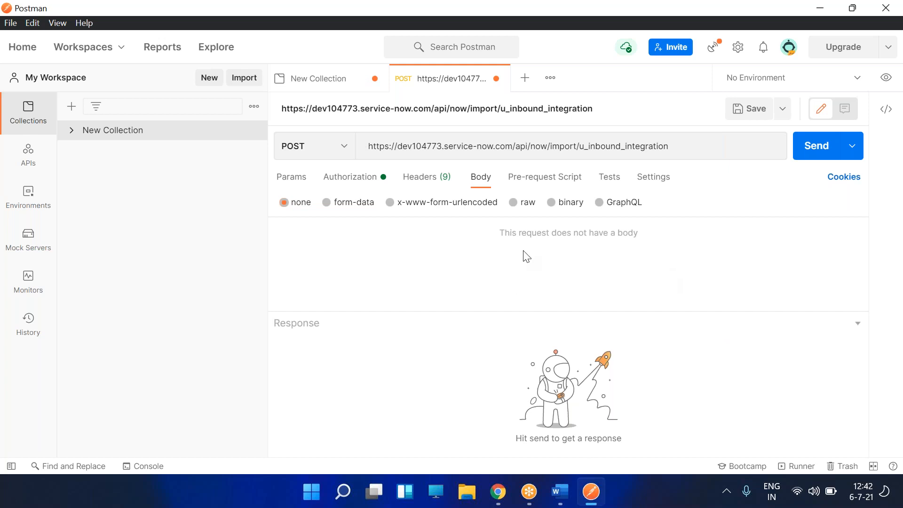
pyautogui.click(315, 326)
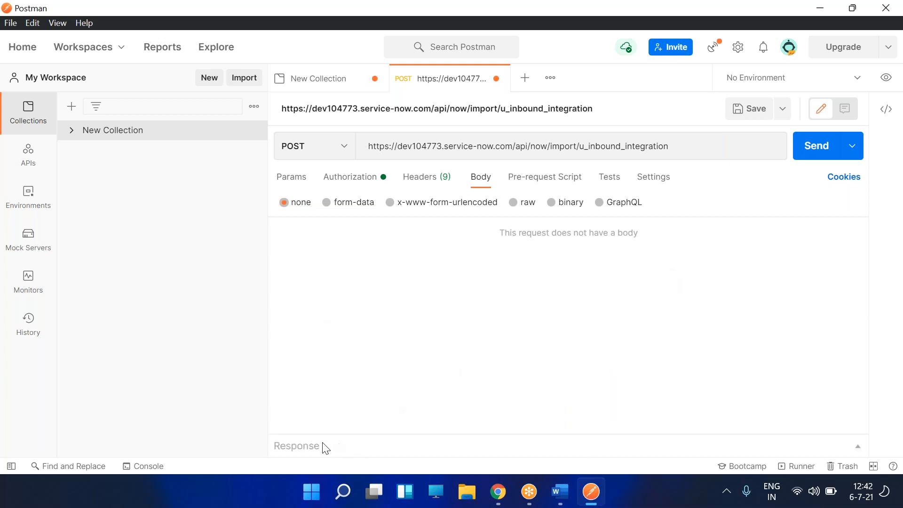
pyautogui.click(312, 449)
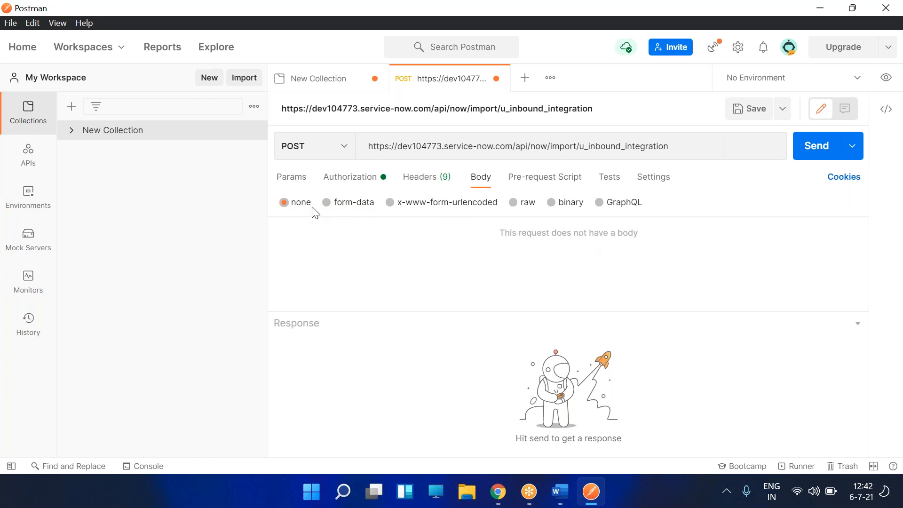
pyautogui.click(327, 203)
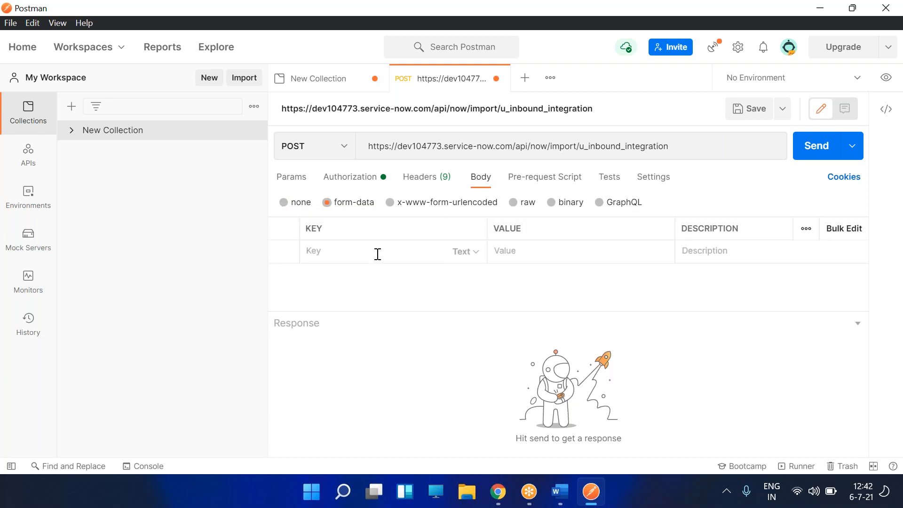
pyautogui.click(390, 203)
pyautogui.click(513, 203)
pyautogui.click(433, 248)
pyautogui.hotkey('ctrl', 'v')
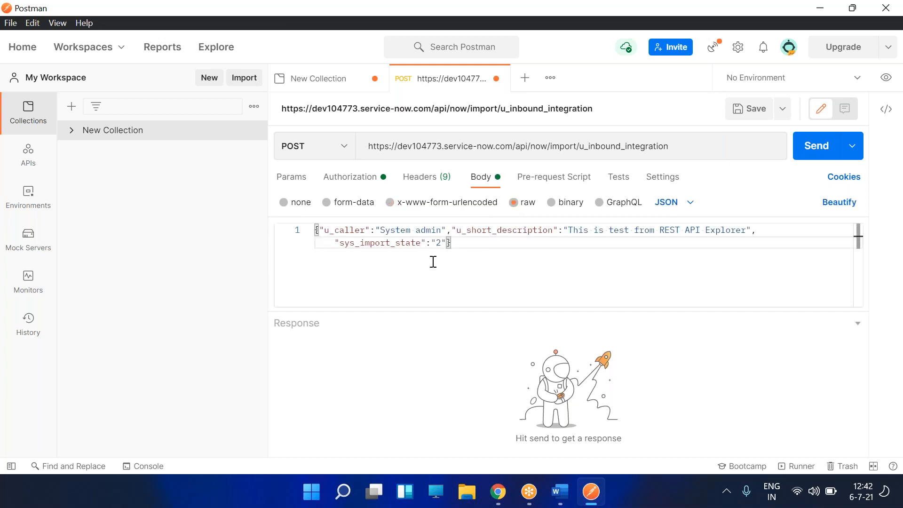
# - Append ' - POSTMAN' to the u_short_description and u_caller values
pyautogui.click(599, 231)
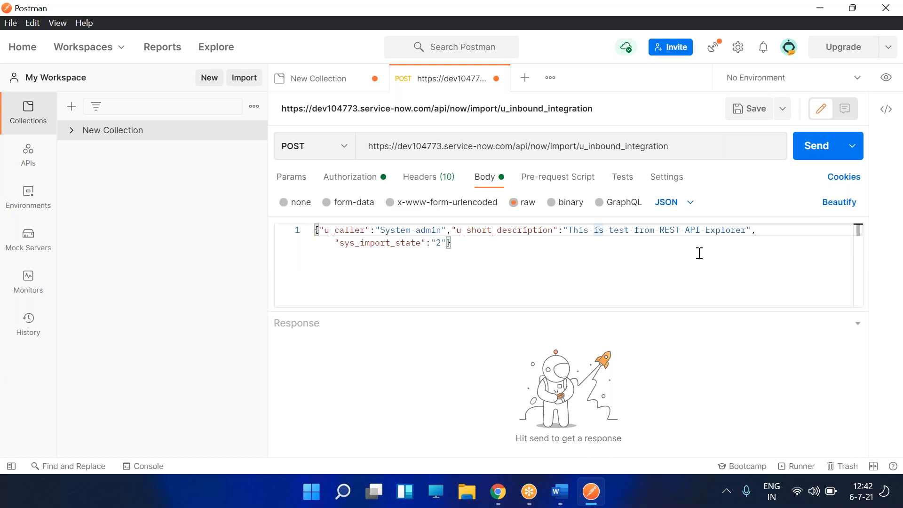
pyautogui.press('Right')
pyautogui.press('Right')
pyautogui.press('Right')
pyautogui.press('Right')
pyautogui.press('Right')
pyautogui.press('Right')
pyautogui.press('Right')
pyautogui.press('Right')
pyautogui.press('Right')
pyautogui.press('Right')
pyautogui.press('Right')
pyautogui.press('Right')
pyautogui.press('Right')
pyautogui.press('Right')
pyautogui.press('Right')
pyautogui.press('Right')
pyautogui.press('Right')
pyautogui.press('Right')
pyautogui.press('Right')
pyautogui.write('- POSTMAN')
pyautogui.click(536, 265)
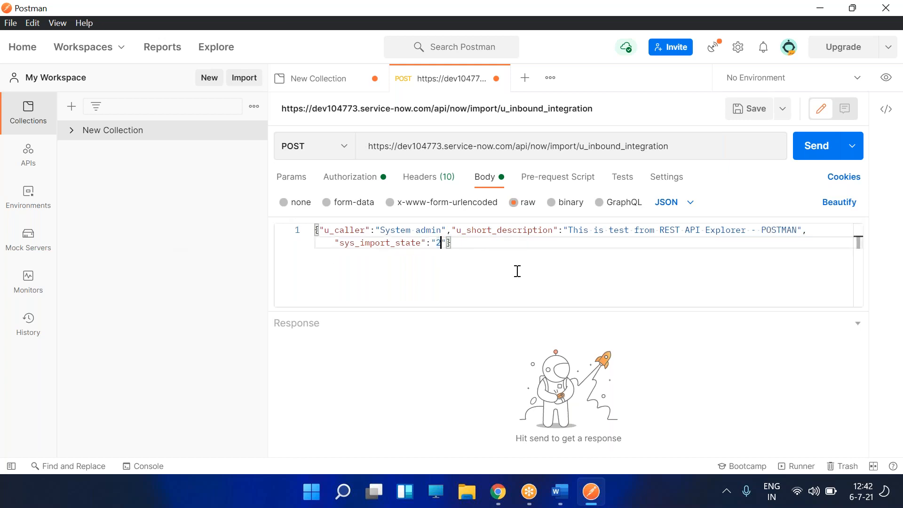
pyautogui.click(436, 231)
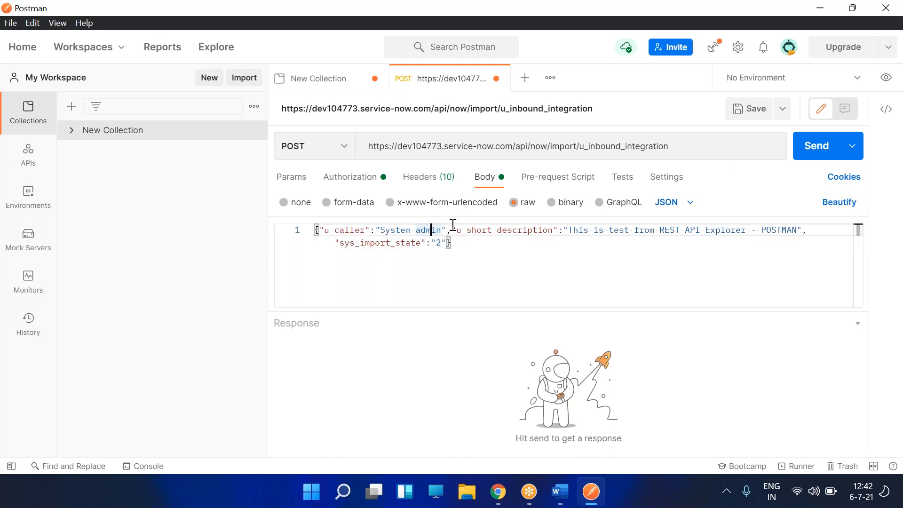
pyautogui.write('- psot')
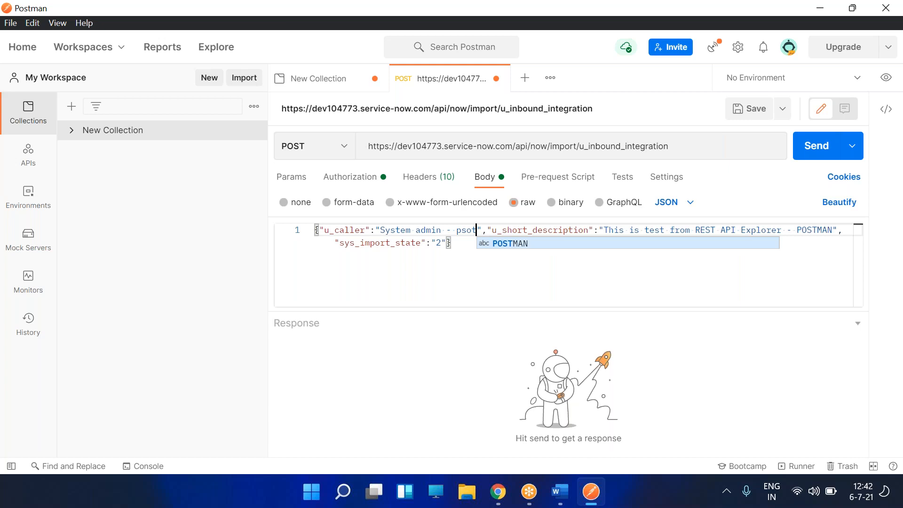
pyautogui.press('Return')
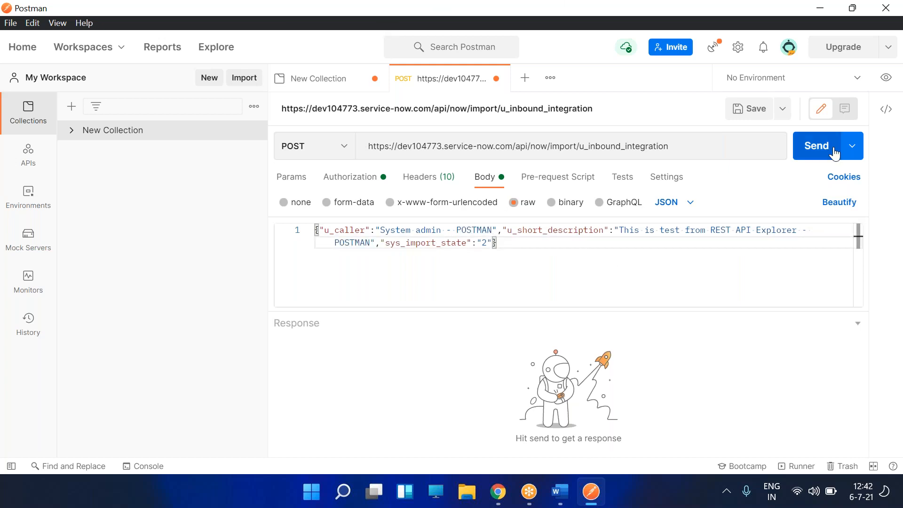
# - Send the POST request to ServiceNow and get a 201 Created response
pyautogui.click(552, 178)
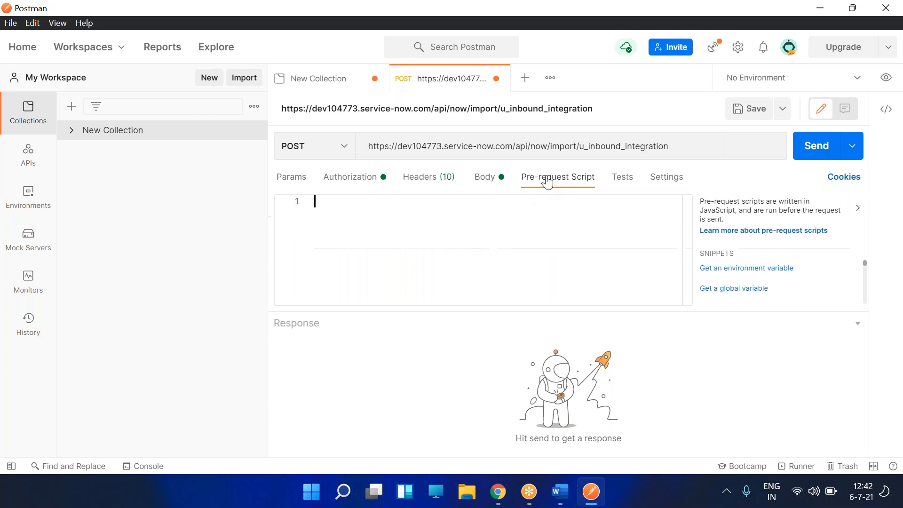
pyautogui.click(622, 179)
pyautogui.click(655, 179)
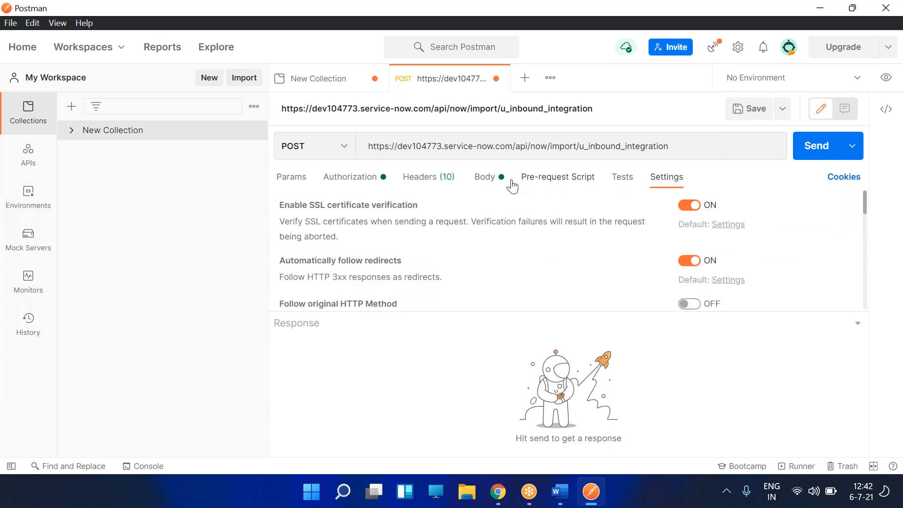
pyautogui.click(485, 178)
pyautogui.click(817, 146)
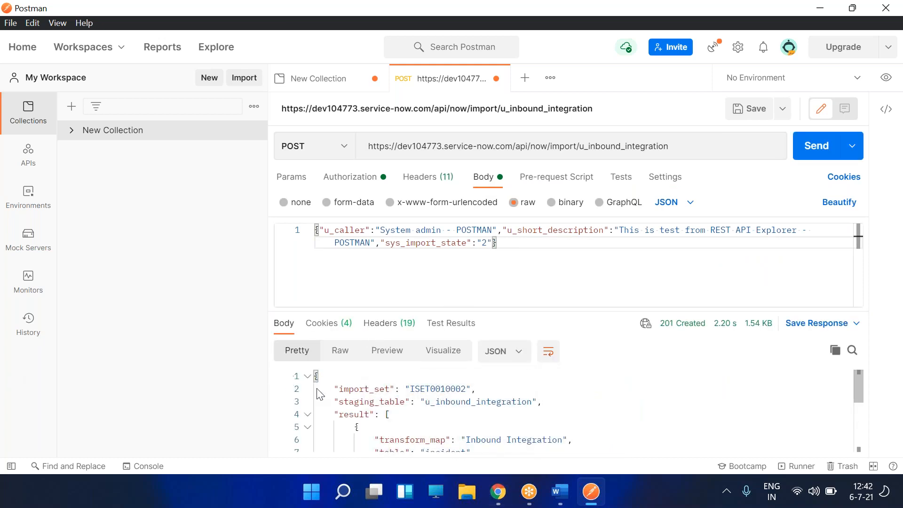
pyautogui.scroll(-1, 353, 395)
pyautogui.scroll(1, 478, 409)
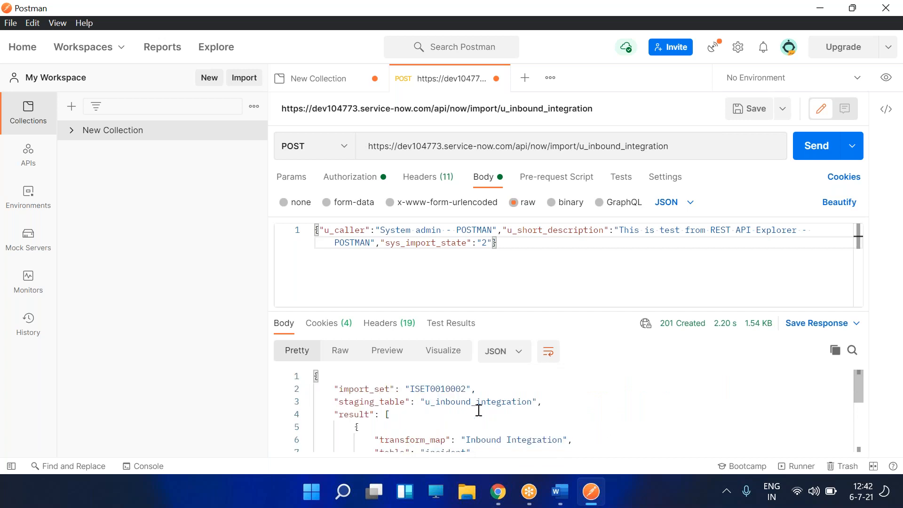
# - Review import set ISET0010002 and staging table u_inbound_integration, then select incident number INC0010018
pyautogui.doubleClick(457, 389)
pyautogui.scroll(-1, 504, 405)
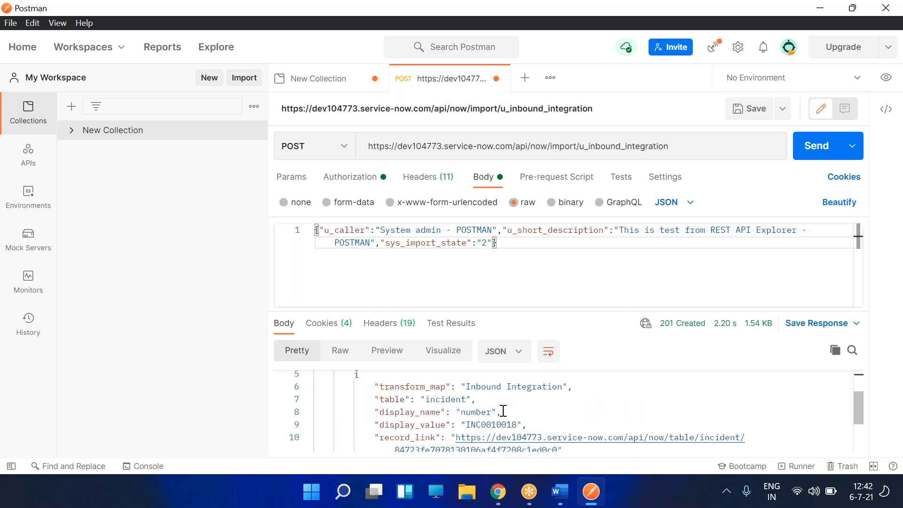
pyautogui.scroll(1, 502, 407)
pyautogui.click(440, 401)
pyautogui.doubleClick(461, 407)
pyautogui.scroll(-1, 489, 409)
pyautogui.scroll(1, 488, 410)
pyautogui.click(490, 403)
pyautogui.click(822, 162)
pyautogui.scroll(-2, 489, 400)
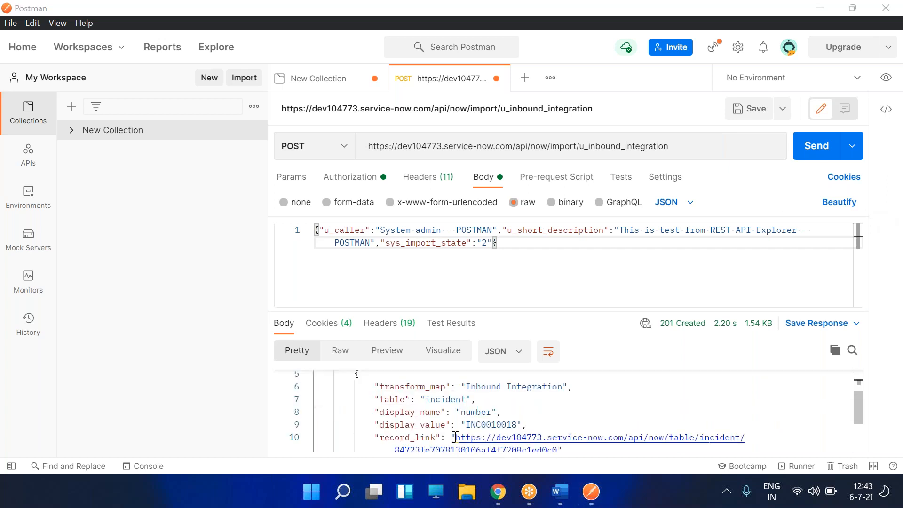
pyautogui.moveTo(481, 386); pyautogui.dragTo(526, 386)
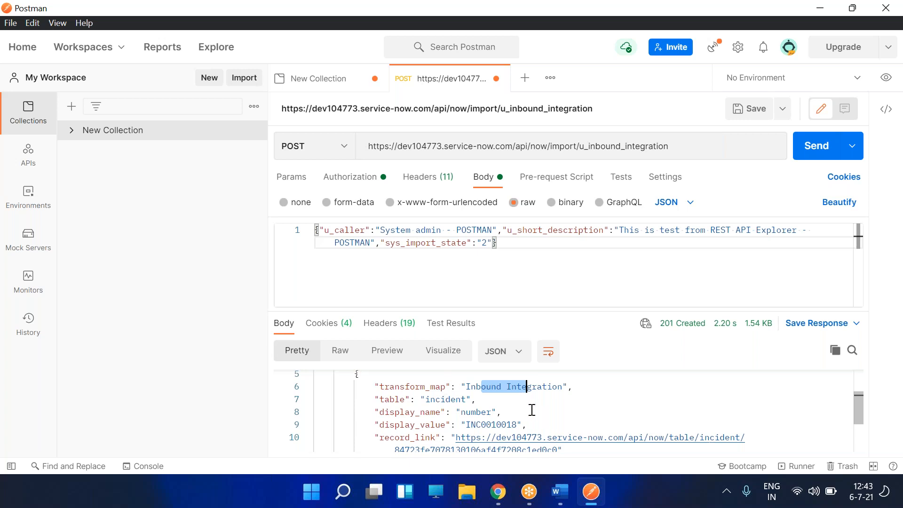
pyautogui.doubleClick(487, 424)
pyautogui.hotkey('ctrl', 'c')
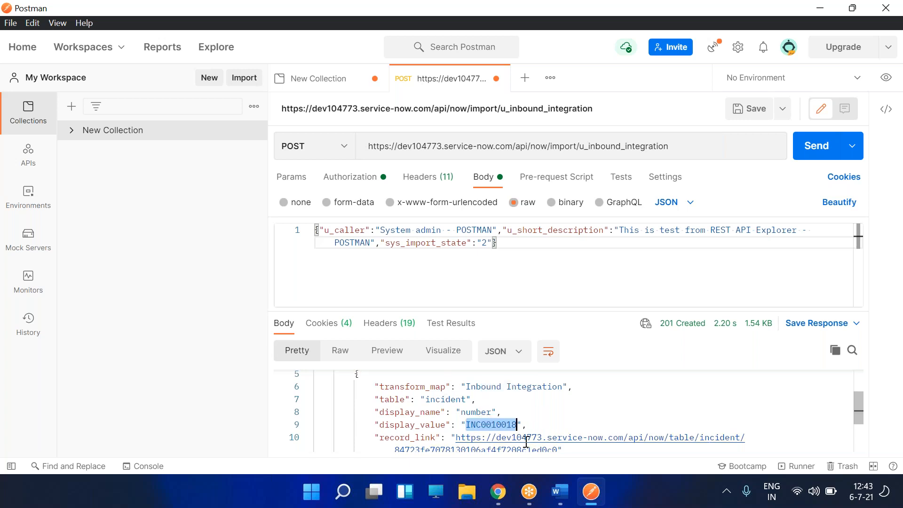
# - Look up incident INC0010018 through ServiceNow's global search
pyautogui.click(495, 493)
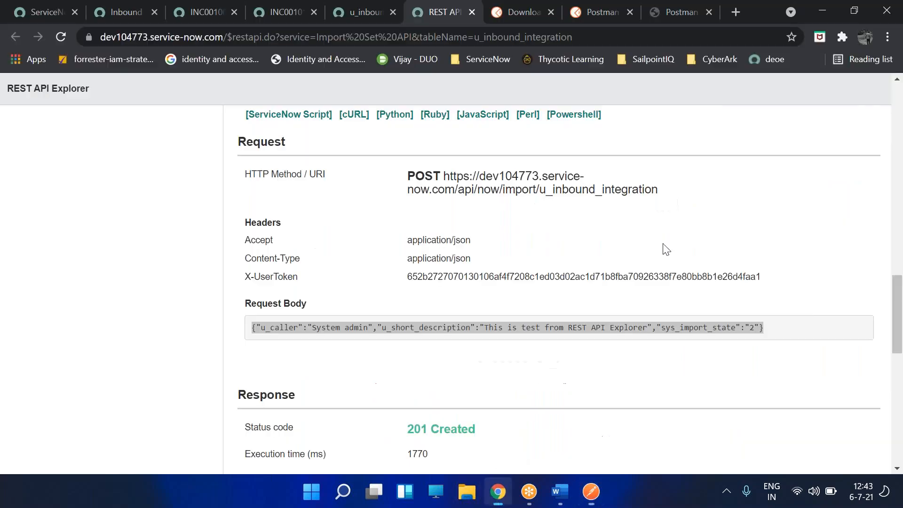
pyautogui.click(112, 13)
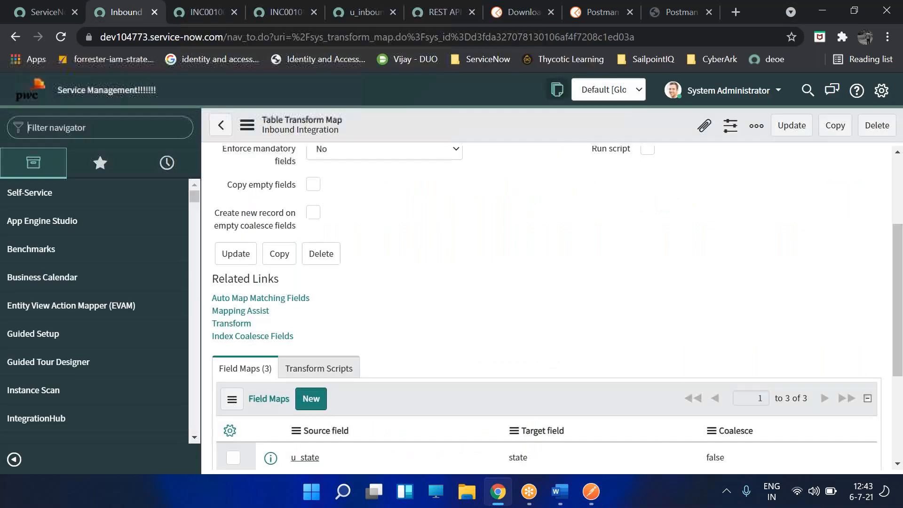
pyautogui.click(804, 96)
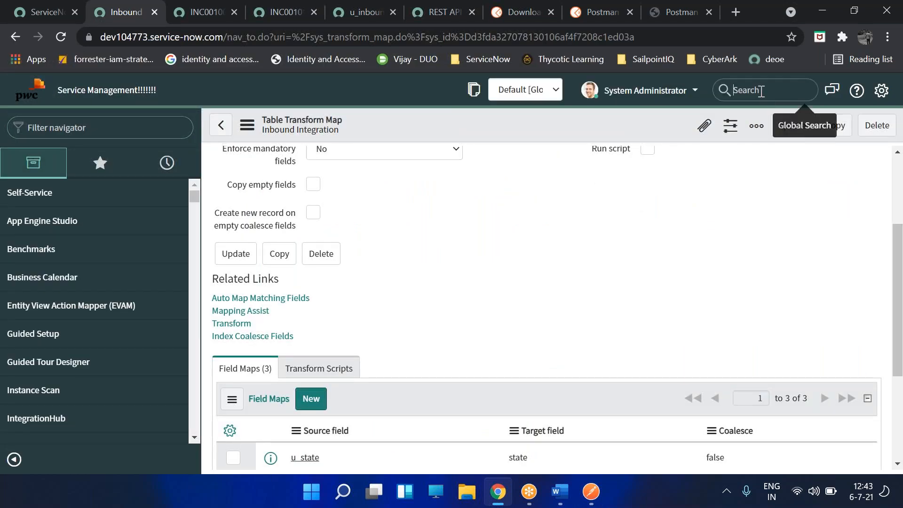
pyautogui.click(756, 94)
pyautogui.hotkey('ctrl', 'v')
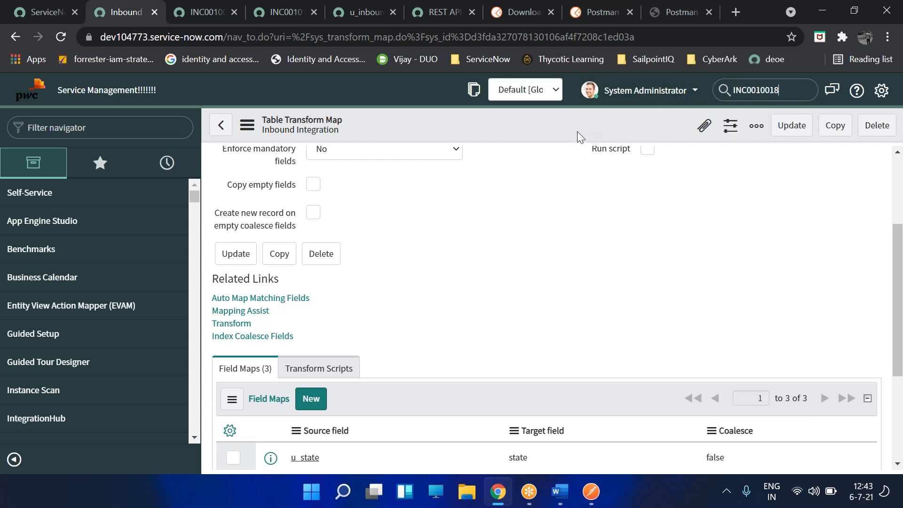
pyautogui.press('Return')
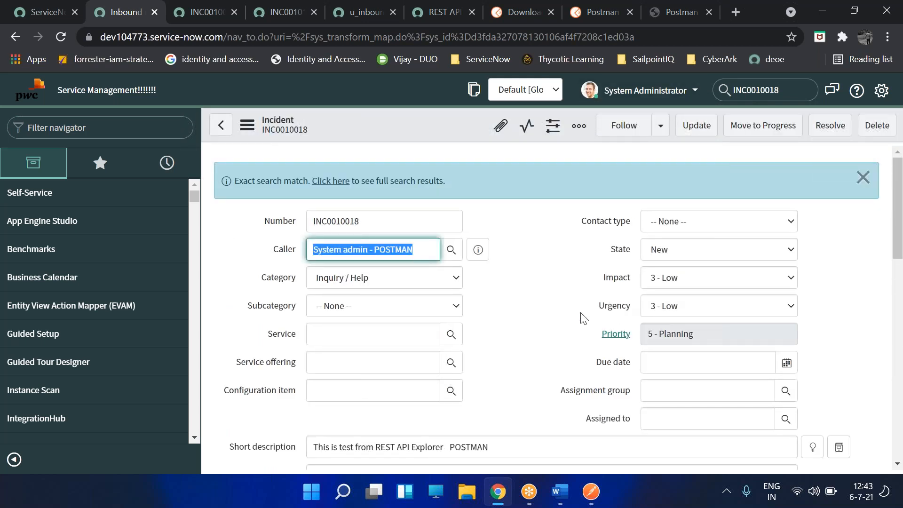
# - Compare the incident's caller and short description with Postman's 201 Created response
pyautogui.click(591, 492)
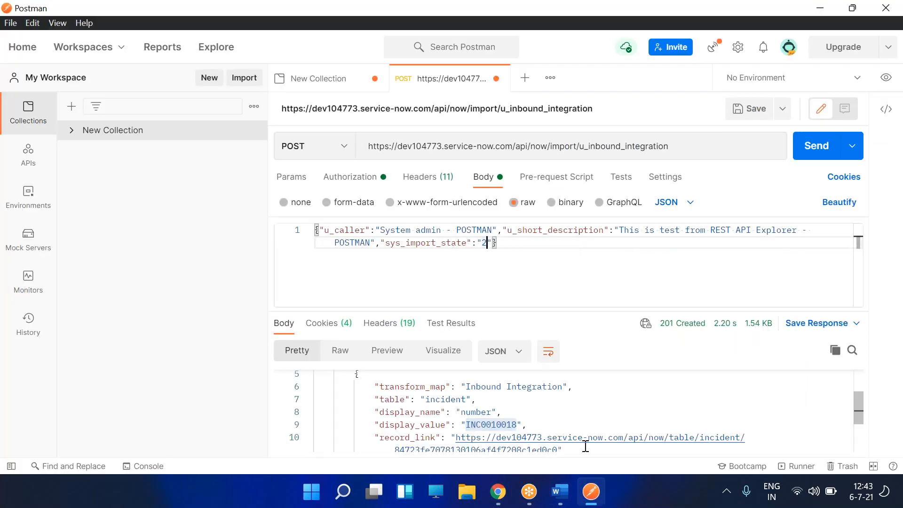
pyautogui.click(498, 492)
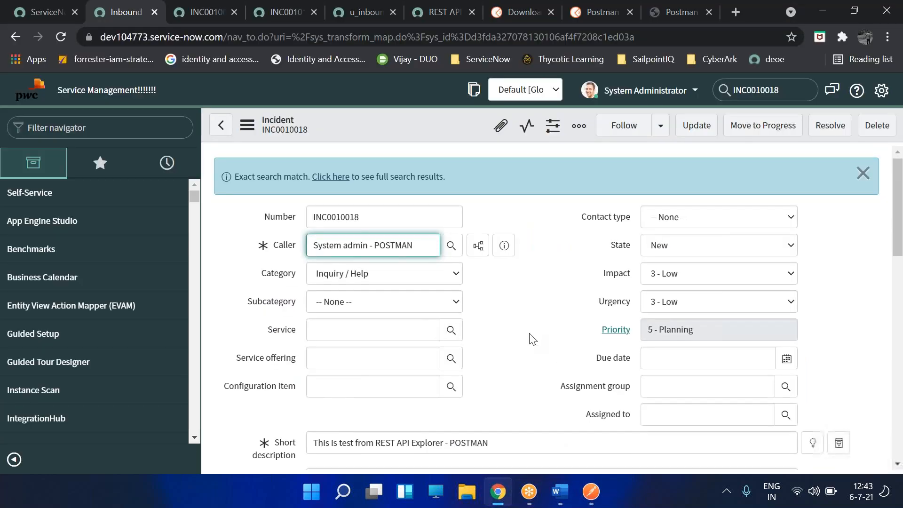
pyautogui.scroll(-3, 529, 338)
pyautogui.moveTo(515, 311); pyautogui.dragTo(309, 312)
pyautogui.click(436, 369)
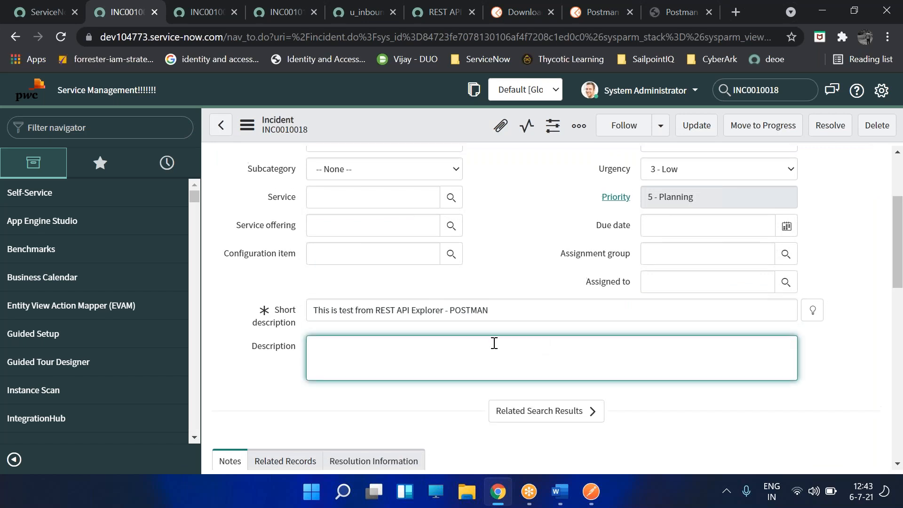
pyautogui.scroll(3, 516, 357)
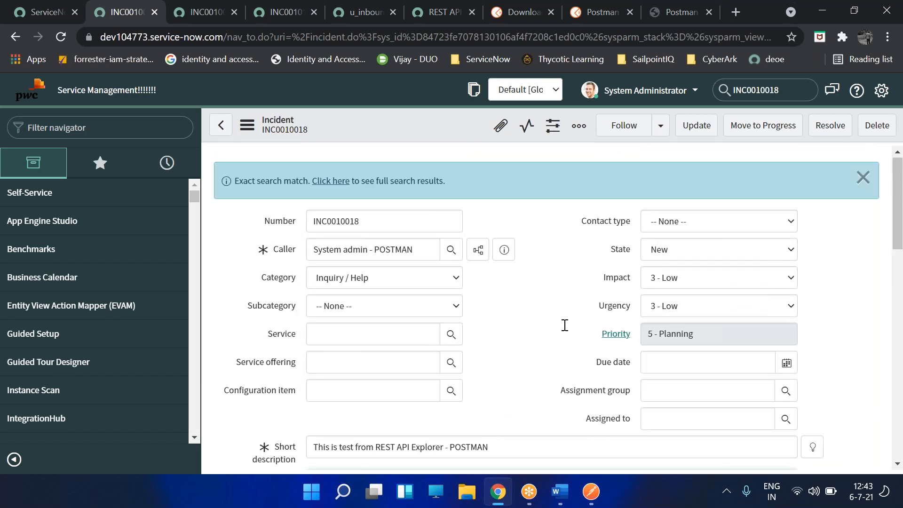
pyautogui.hotkey('alt', 'Tab')
pyautogui.hotkey('alt', 'Tab')
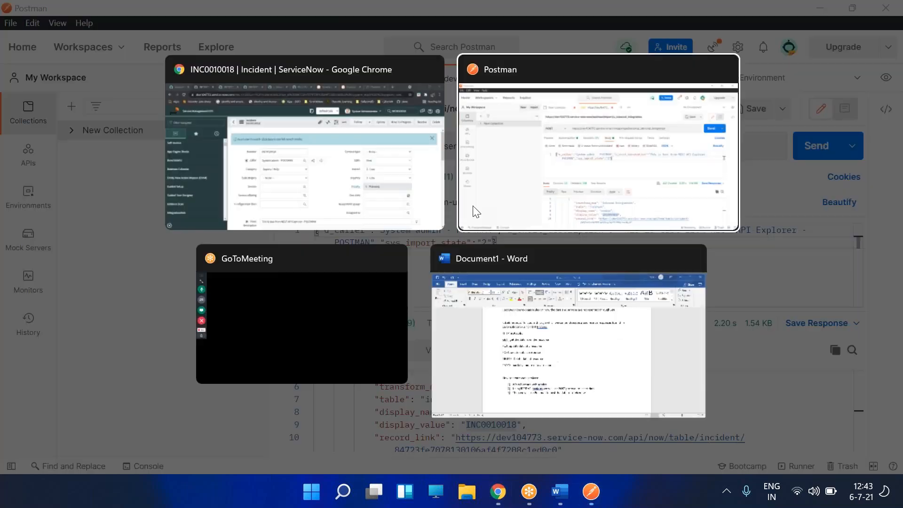
pyautogui.click(545, 179)
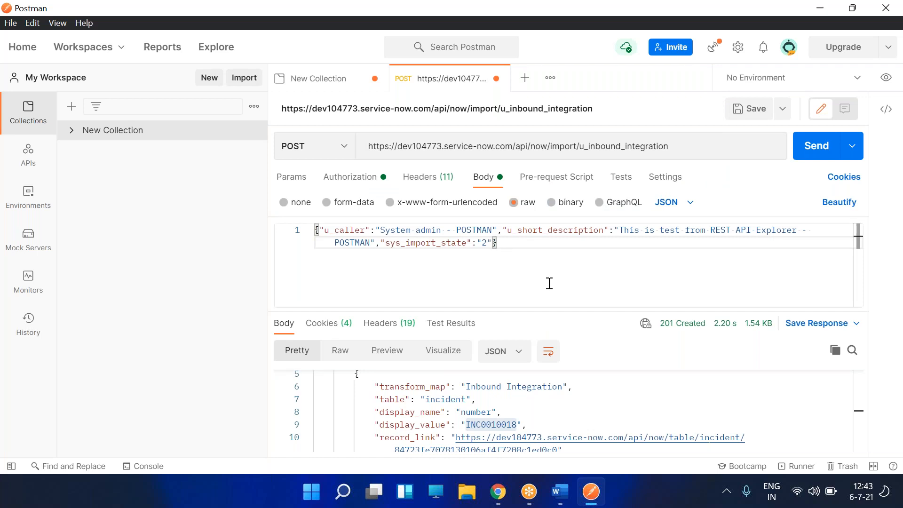
pyautogui.hotkey('alt', 'Tab')
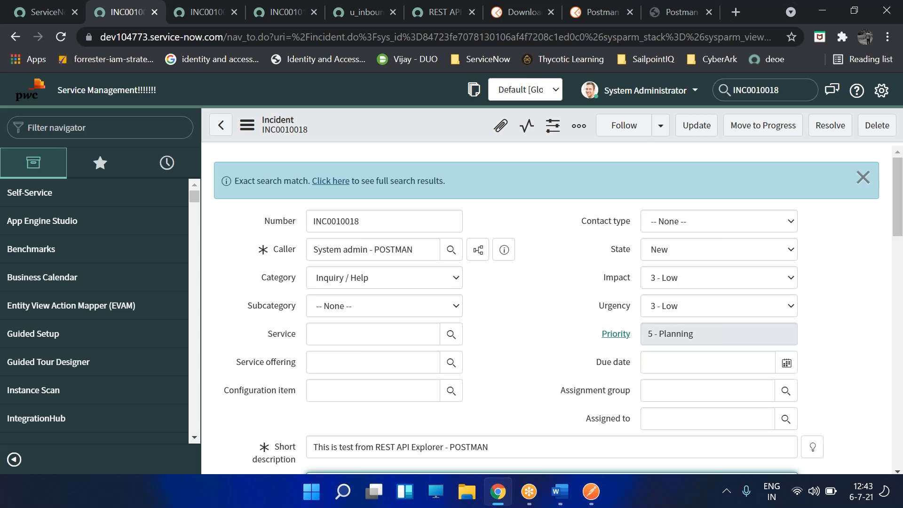
# - Add 'Post HTTP protocol REST API explorer and Postman' after the list, with an asterisk separator line
pyautogui.click(560, 492)
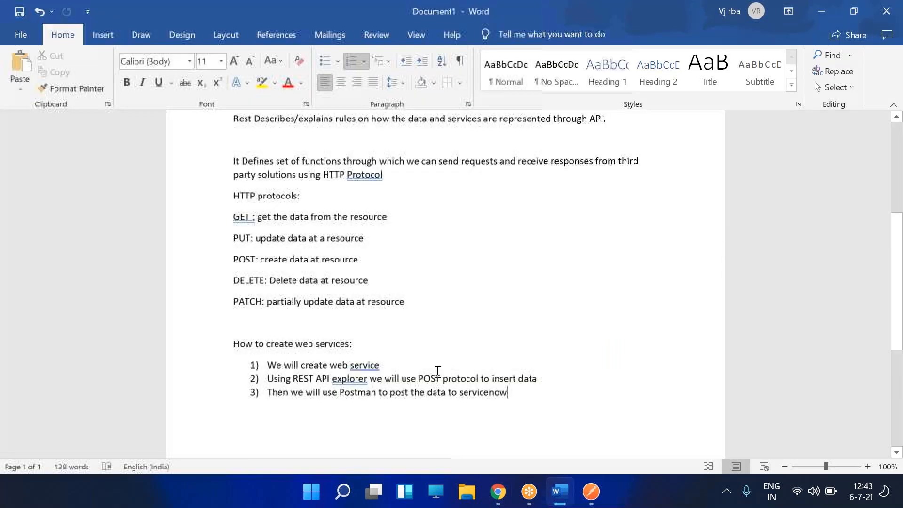
pyautogui.scroll(-4, 566, 342)
pyautogui.press('Return')
pyautogui.press('Return')
pyautogui.write('Post ')
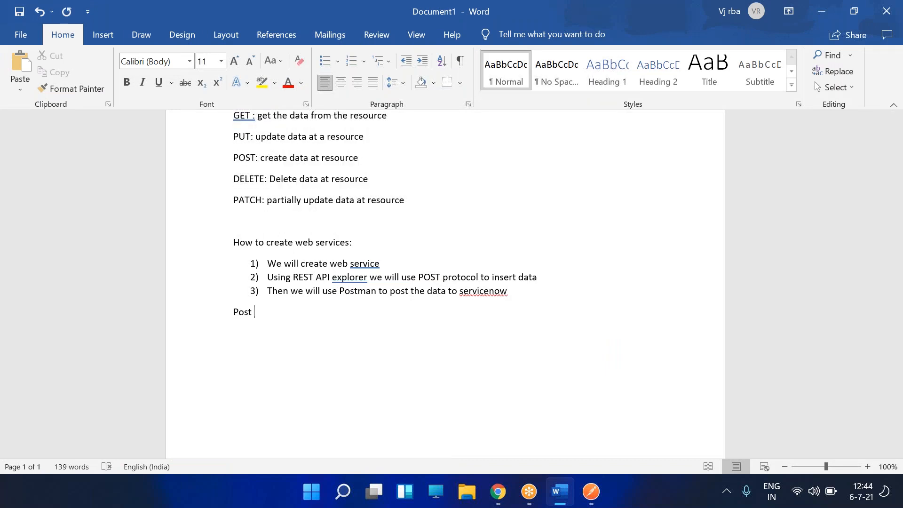
pyautogui.write('HTTP protocol REST API explorer and Postman')
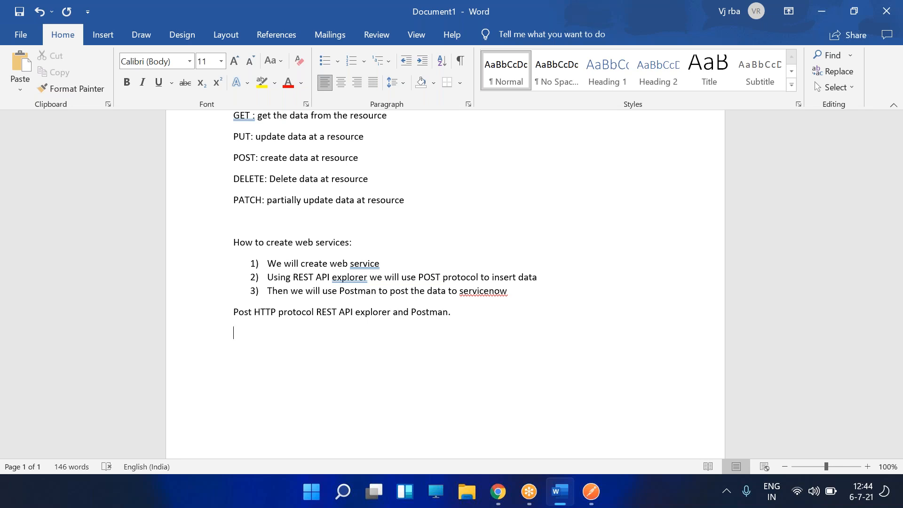
pyautogui.write('***************************')
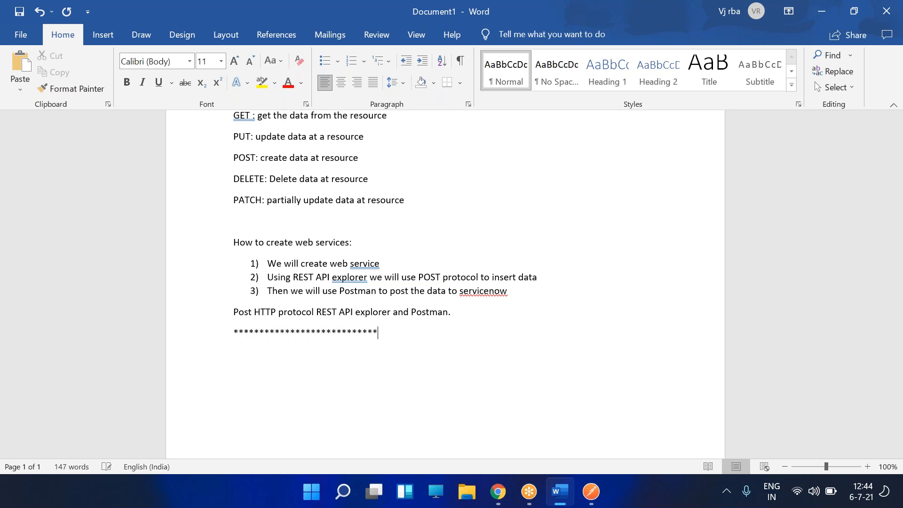
pyautogui.write('*********************')
pyautogui.press('Return')
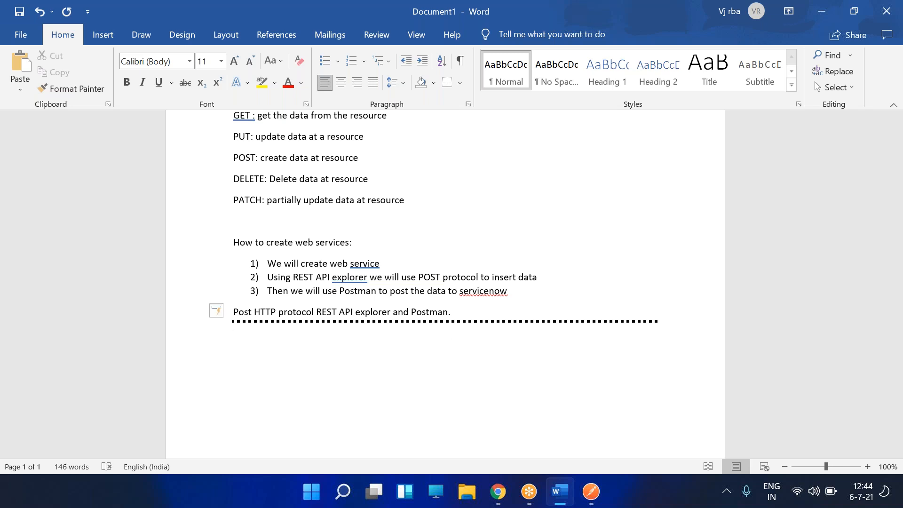
pyautogui.scroll(-3, 333, 313)
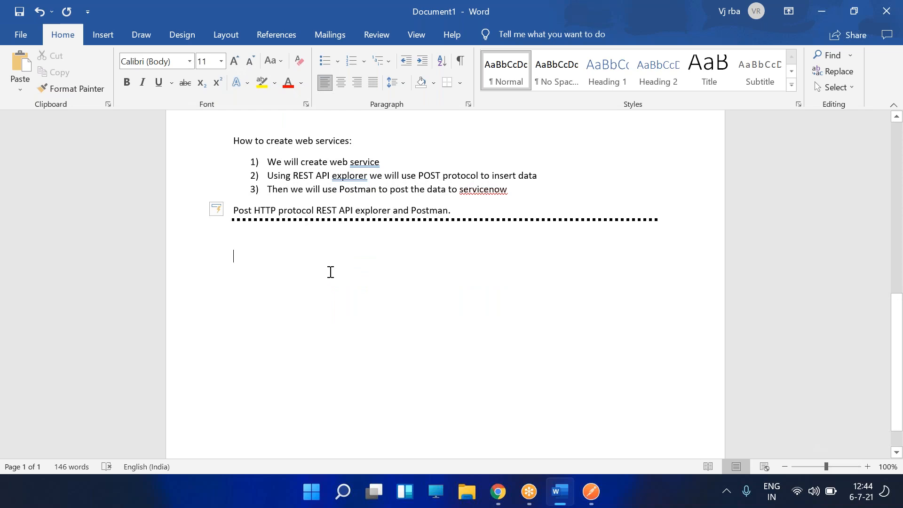
# - Type the heading 'LDAP: Light weight directory access protocol:' in the notes
pyautogui.write('LDAP')
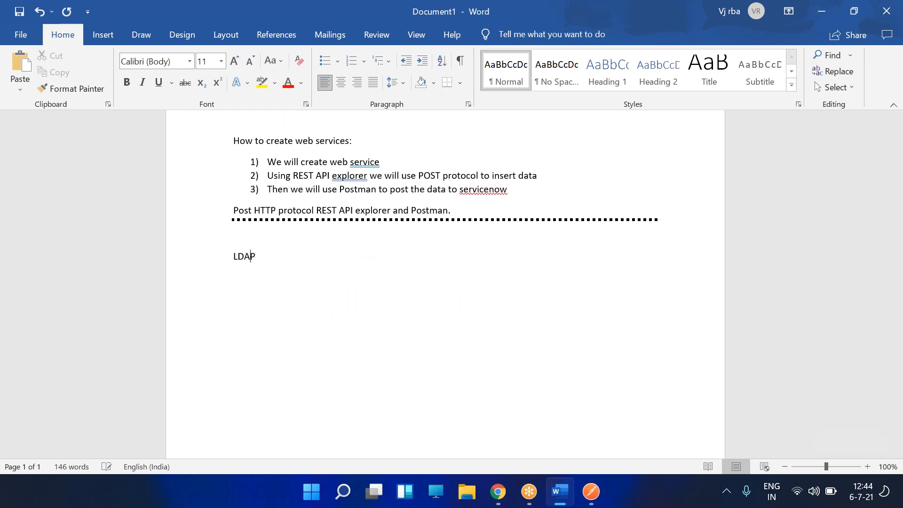
pyautogui.write(': Light wig')
pyautogui.press('BackSpace')
pyautogui.write('eight directory access protoca')
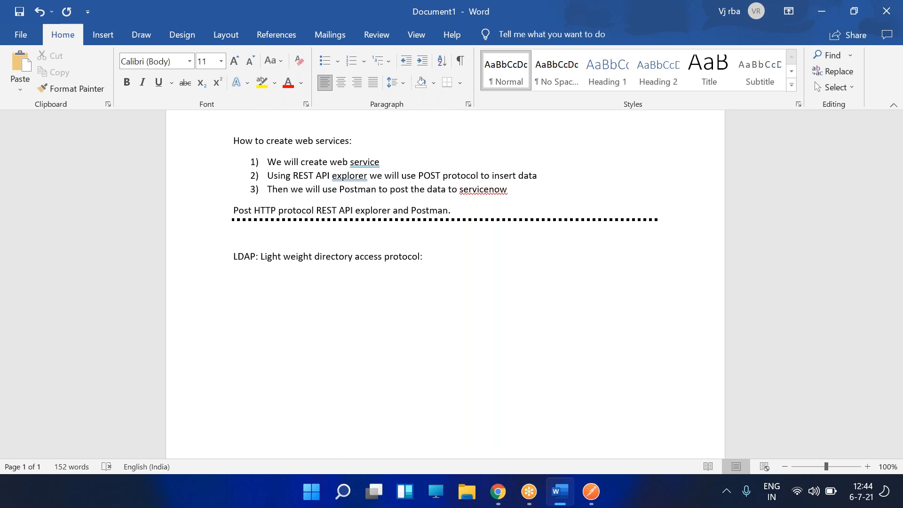
pyautogui.write('l:')
pyautogui.press('Return')
# - Add the purpose line about consuming directory services data, ending with User/Groups/Computer
pyautogui.write('urpose')
pyautogui.write(' LDAP ')
pyautogui.write('Ist')
pyautogui.write('to')
pyautogui.write(' consu')
pyautogui.write('me')
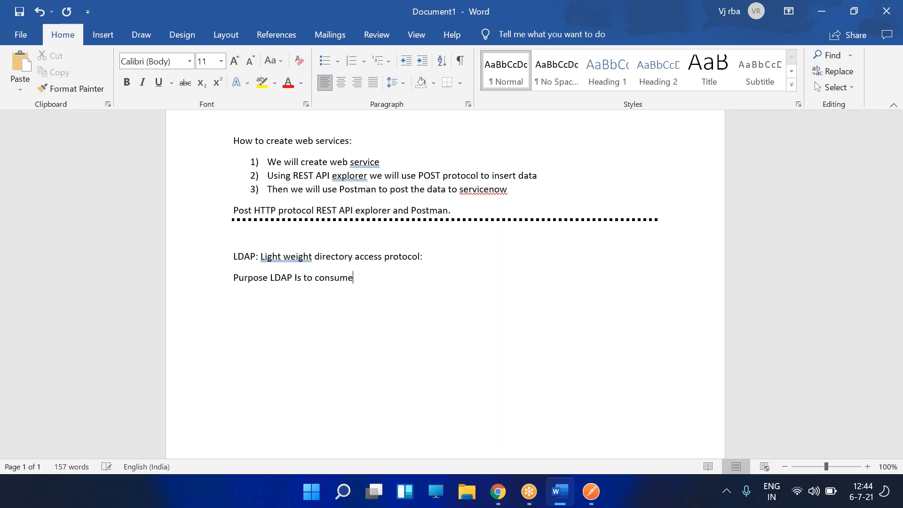
pyautogui.write(' directory services data t')
pyautogui.press('BackSpace')
pyautogui.write('to')
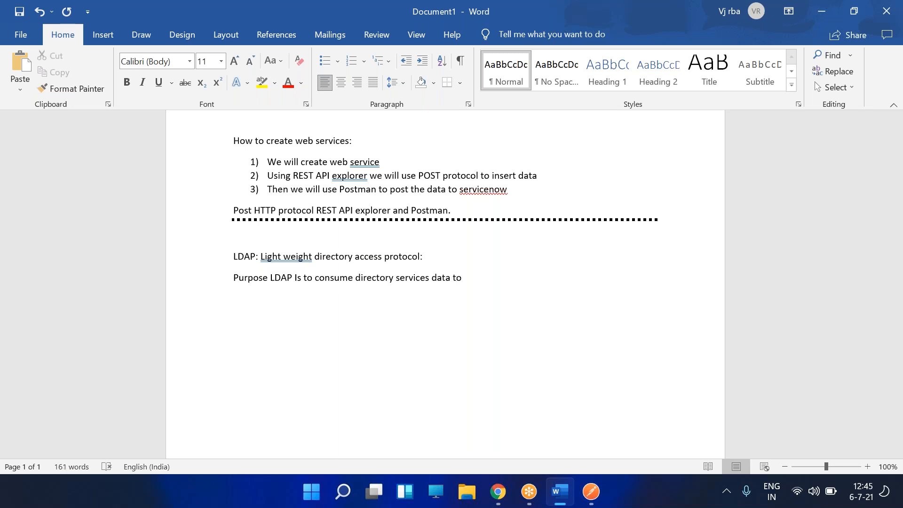
pyautogui.write(' T')
pyautogui.press('BackSpace')
pyautogui.write('solution')
pyautogui.write('User.')
pyautogui.press('BackSpace')
pyautogui.write('/Gtrou')
pyautogui.press('BackSpace')
pyautogui.press('BackSpace')
pyautogui.press('BackSpace')
pyautogui.write('oups/Cm')
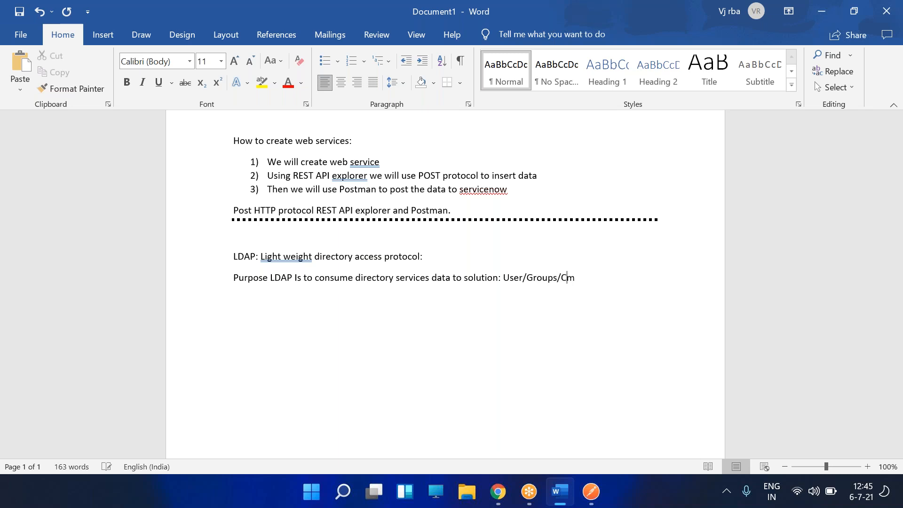
pyautogui.press('BackSpace')
pyautogui.write('oputer')
# - Fix 'Coputer' to 'Computer' and add the 389 port line between ServiceNow and Domain controller
pyautogui.click(571, 279)
pyautogui.write('m')
pyautogui.press('End')
pyautogui.press('Return')
pyautogui.press('Return')
pyautogui.write('389 : Port that ')
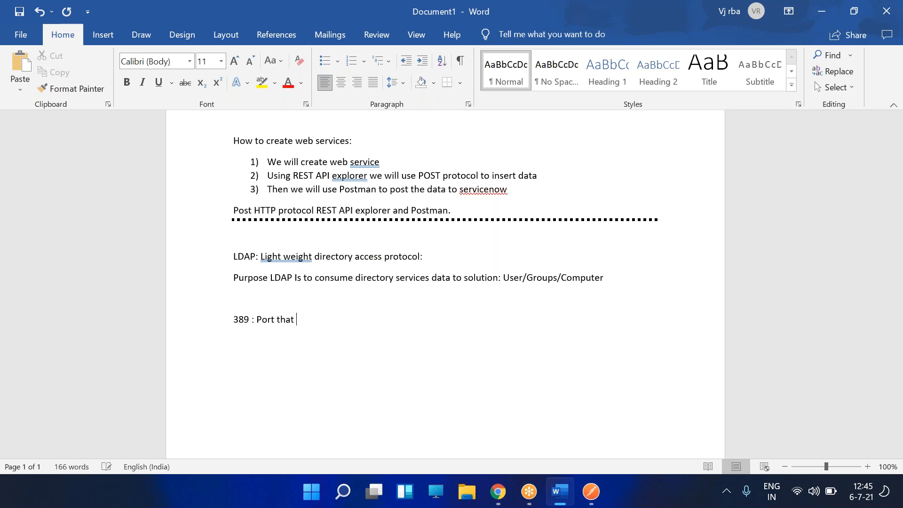
pyautogui.write('require to open e')
pyautogui.write('tween Serv')
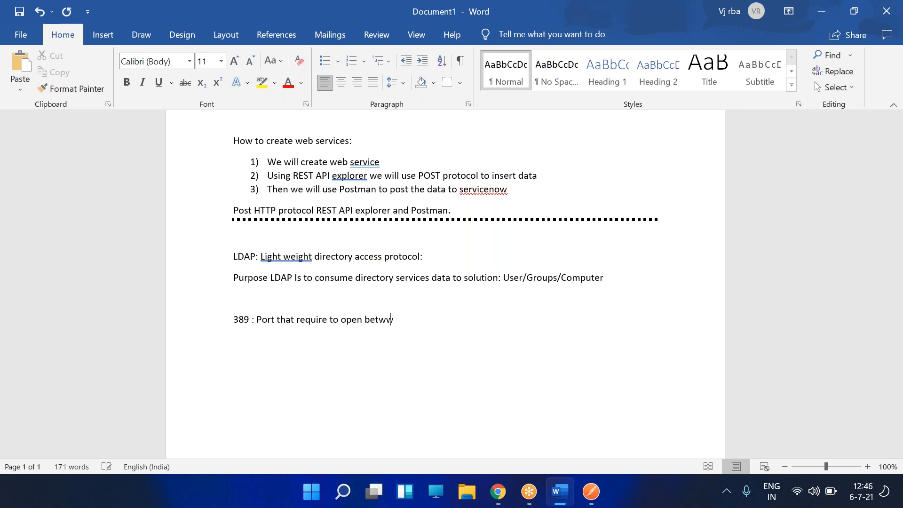
pyautogui.write('icenow and Act')
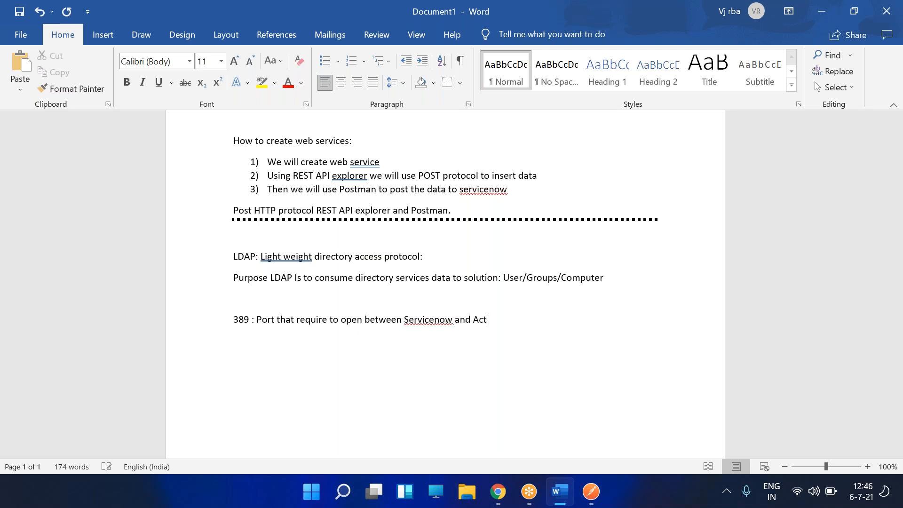
pyautogui.write('ive directo')
pyautogui.press('BackSpace')
pyautogui.press('BackSpace')
pyautogui.press('BackSpace')
pyautogui.press('BackSpace')
pyautogui.press('BackSpace')
pyautogui.press('BackSpace')
pyautogui.press('BackSpace')
pyautogui.press('BackSpace')
pyautogui.press('BackSpace')
pyautogui.press('BackSpace')
pyautogui.press('BackSpace')
pyautogui.press('BackSpace')
pyautogui.press('BackSpace')
pyautogui.press('BackSpace')
pyautogui.write('Domain controllerYou need t')
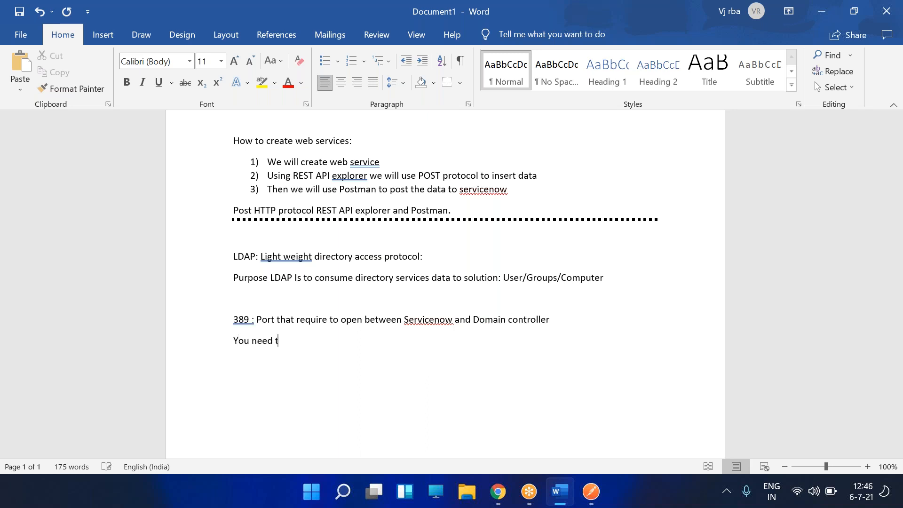
pyautogui.write('o have forest details')
# - Add note lines on needing forest details and a domain credential that can read AD data
pyautogui.press('Return')
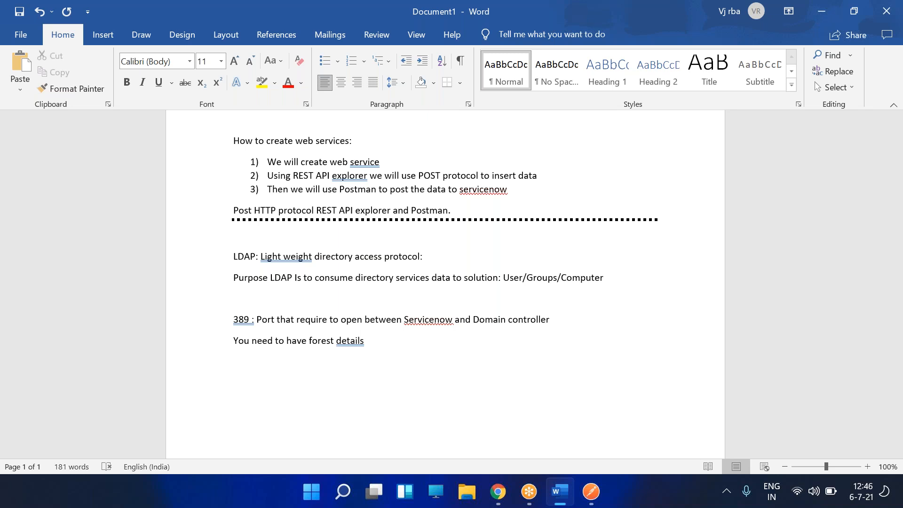
pyautogui.write('Domain credential ( ne')
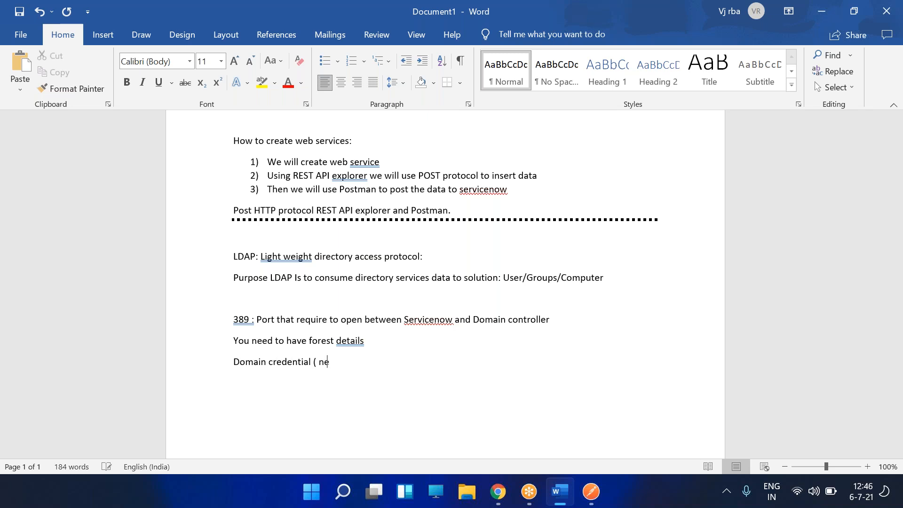
pyautogui.write('ed an account which can read ')
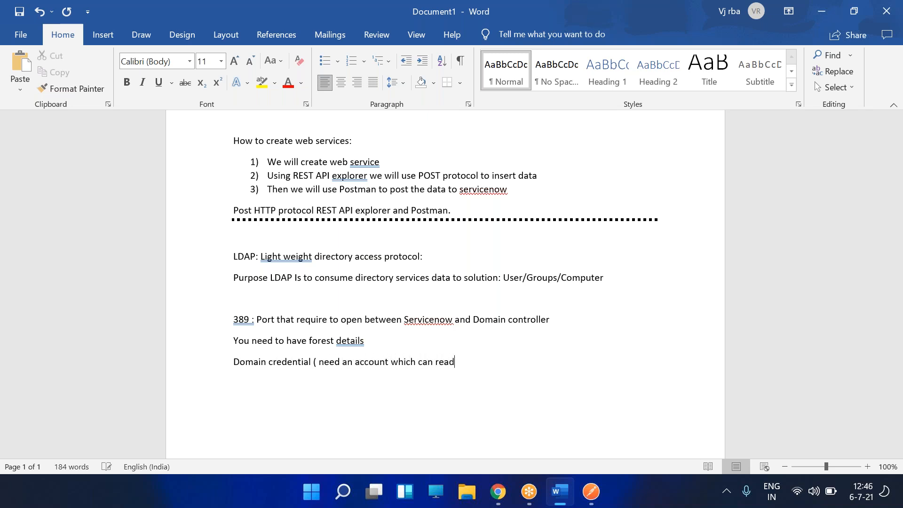
pyautogui.write('the data from AD)')
pyautogui.press('Return')
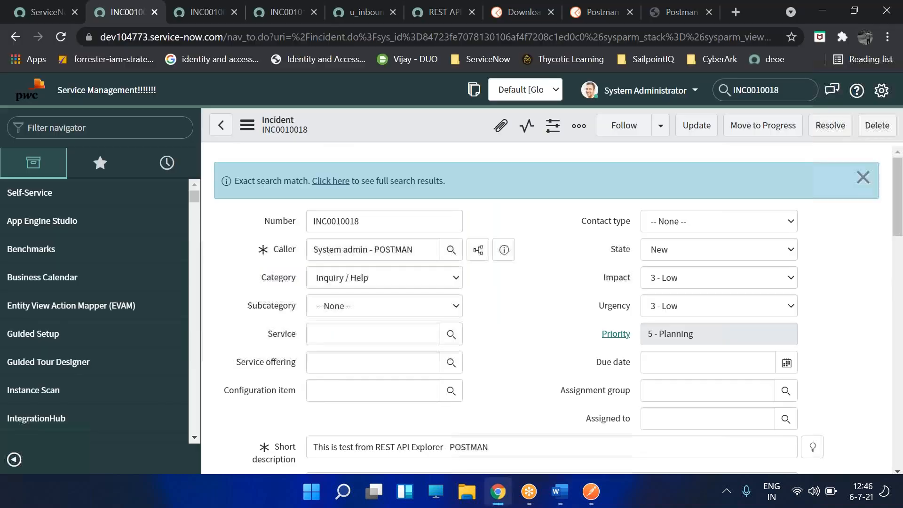
# - Close the leftover incident, integration, REST API, download and Postman tabs in Chrome
pyautogui.click(498, 492)
pyautogui.click(233, 13)
pyautogui.click(234, 13)
pyautogui.click(234, 13)
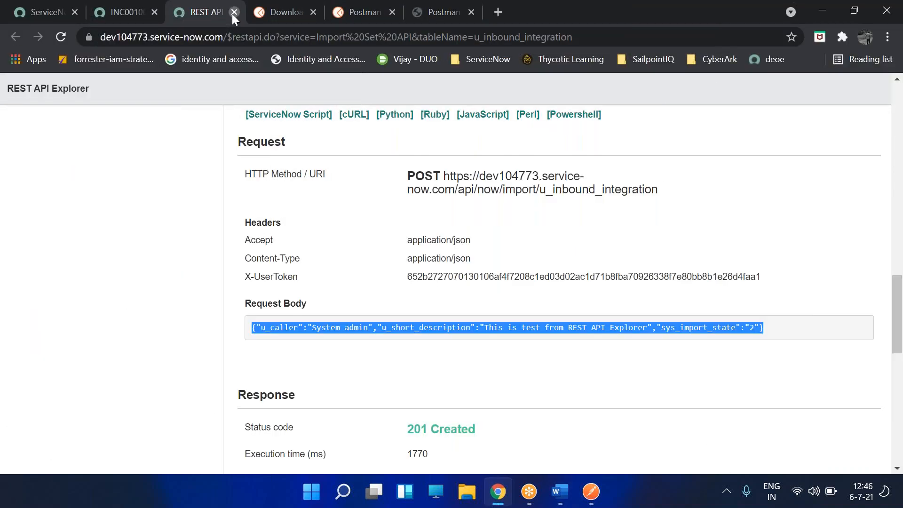
pyautogui.click(233, 12)
pyautogui.click(233, 13)
pyautogui.click(233, 12)
pyautogui.click(233, 12)
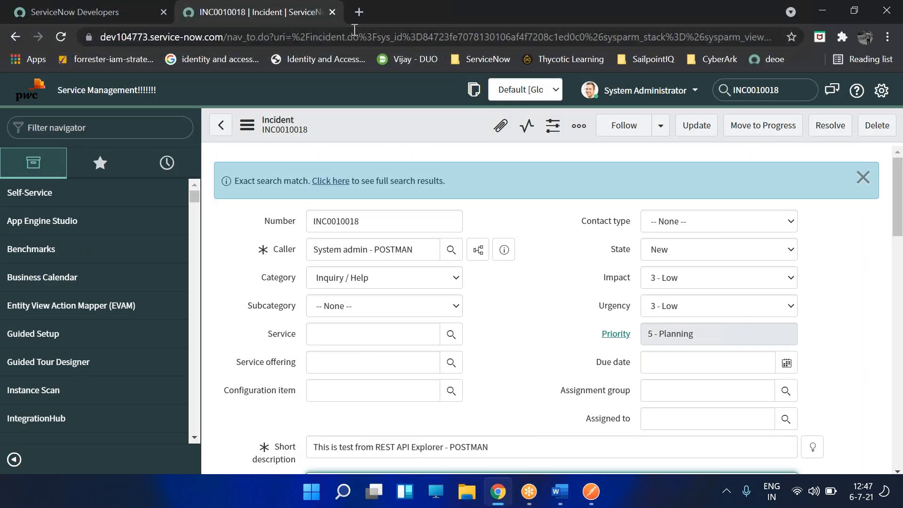
# - In a new tab, Google 'open source ldap server' and browse the results
pyautogui.click(360, 13)
pyautogui.click(297, 21)
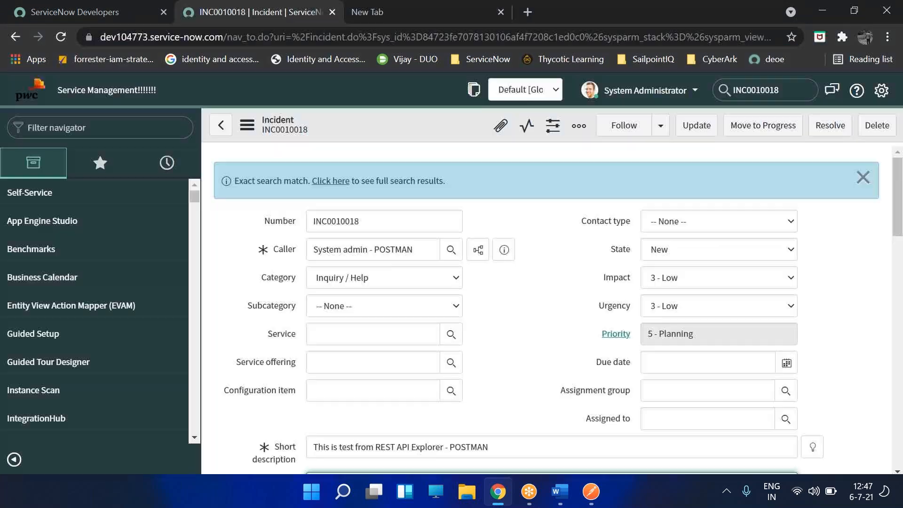
pyautogui.click(367, 21)
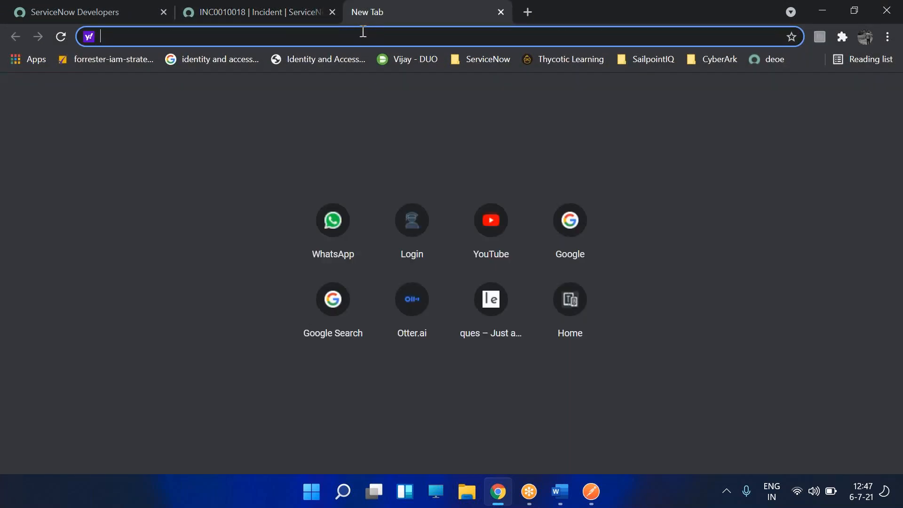
pyautogui.write('google.com')
pyautogui.press('Tab')
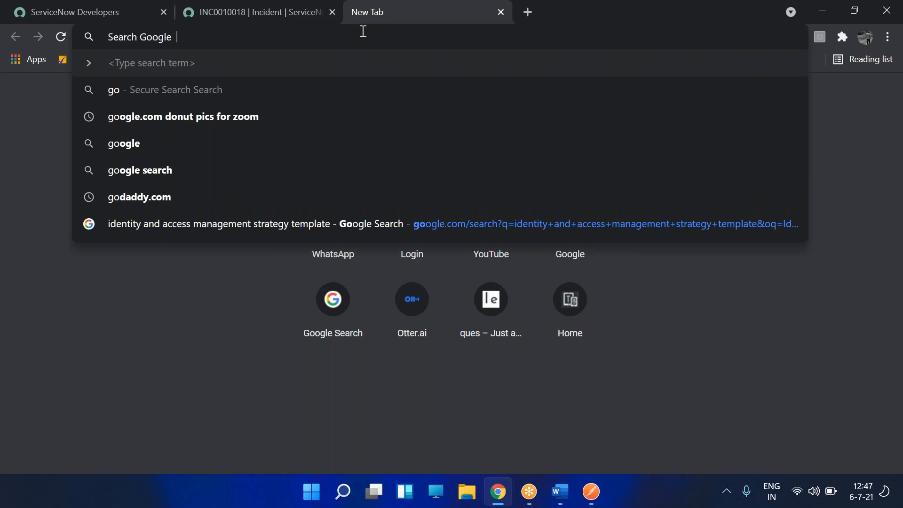
pyautogui.write('open sour')
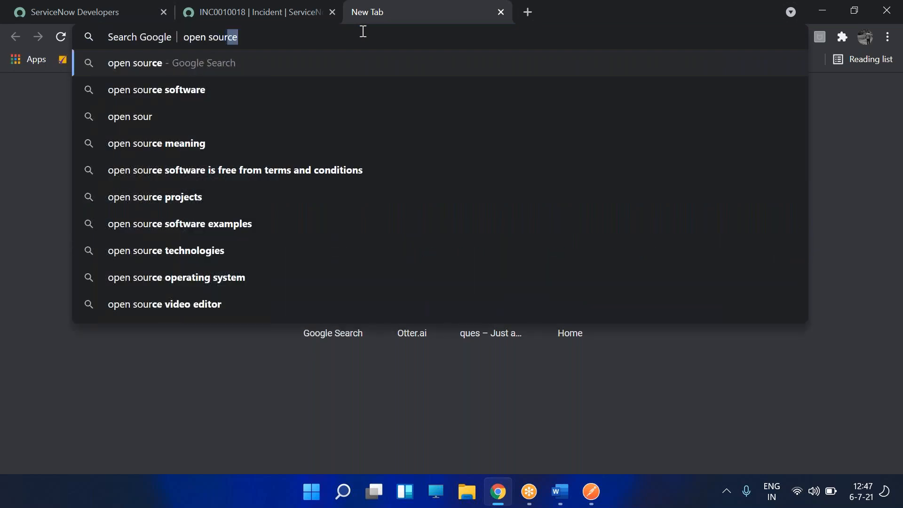
pyautogui.write('ce ldap')
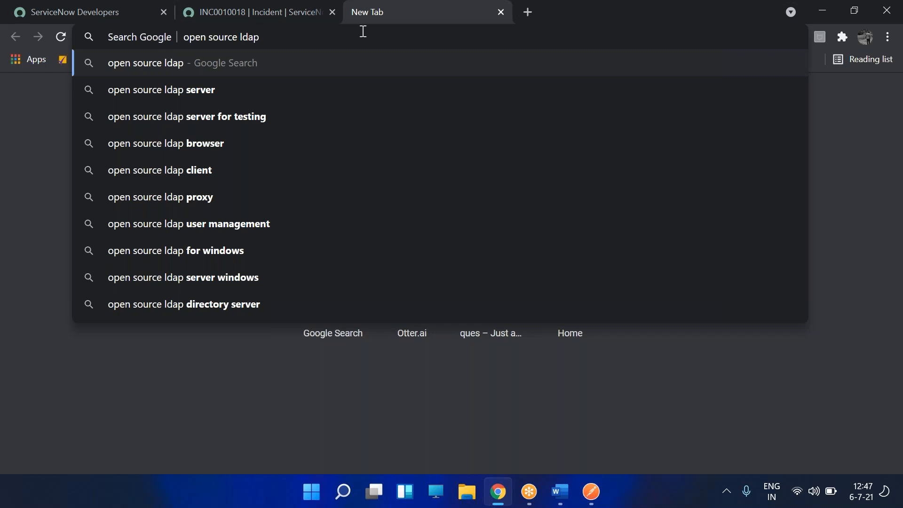
pyautogui.press('Down')
pyautogui.press('Return')
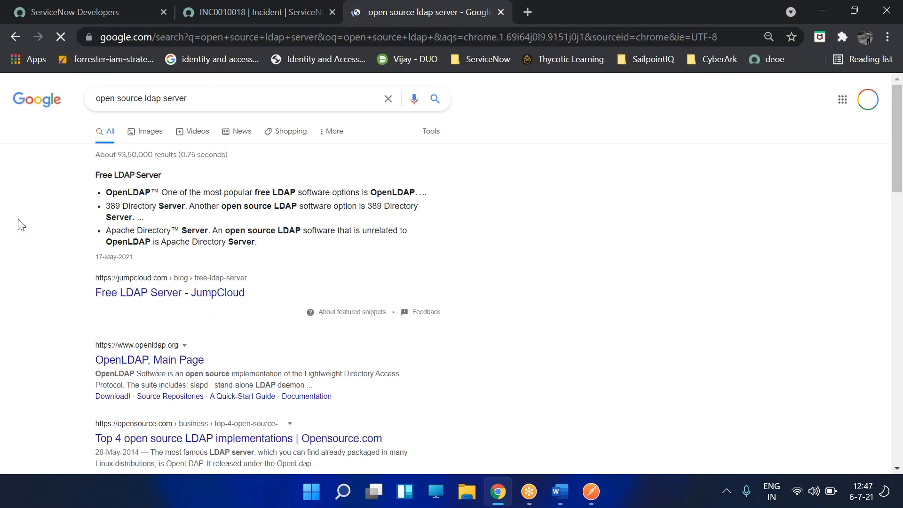
pyautogui.scroll(-3, 35, 225)
pyautogui.scroll(-9, 38, 228)
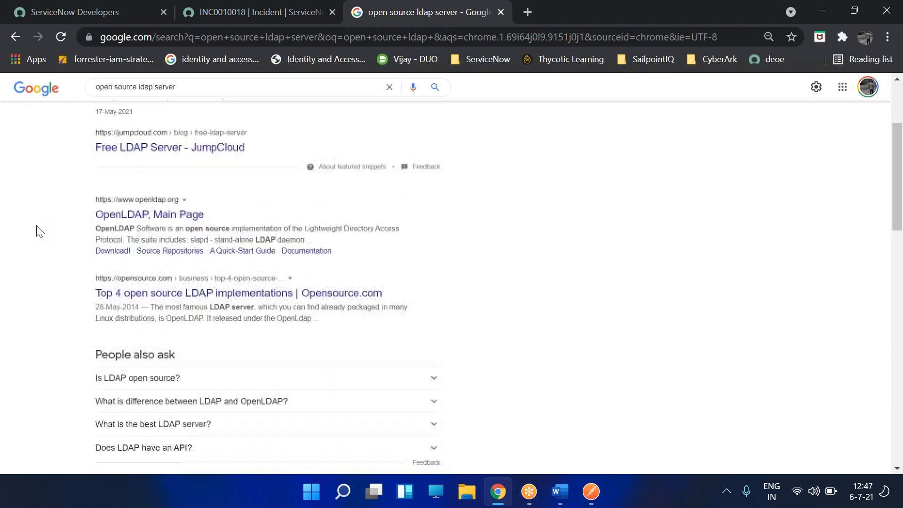
pyautogui.scroll(10, 40, 155)
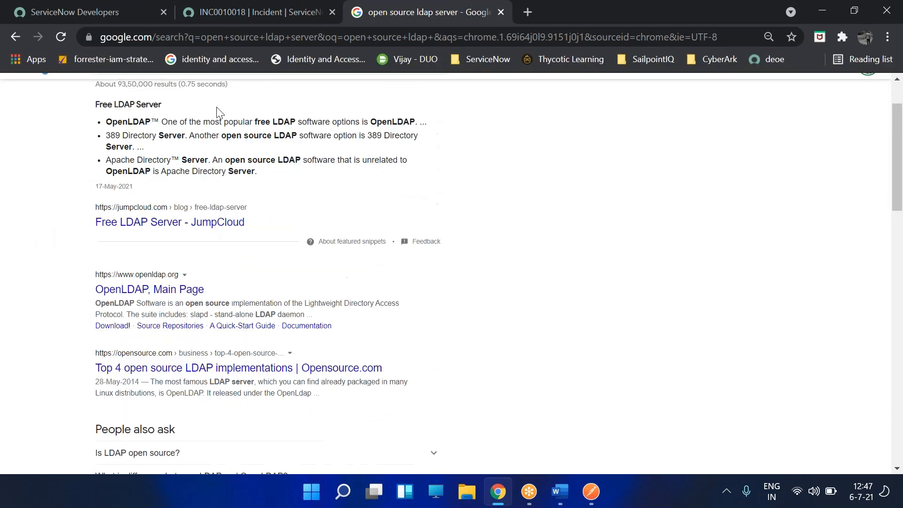
# - Search Google for 'forumsys ldap' and open the Online LDAP Test Server article
pyautogui.press('/')
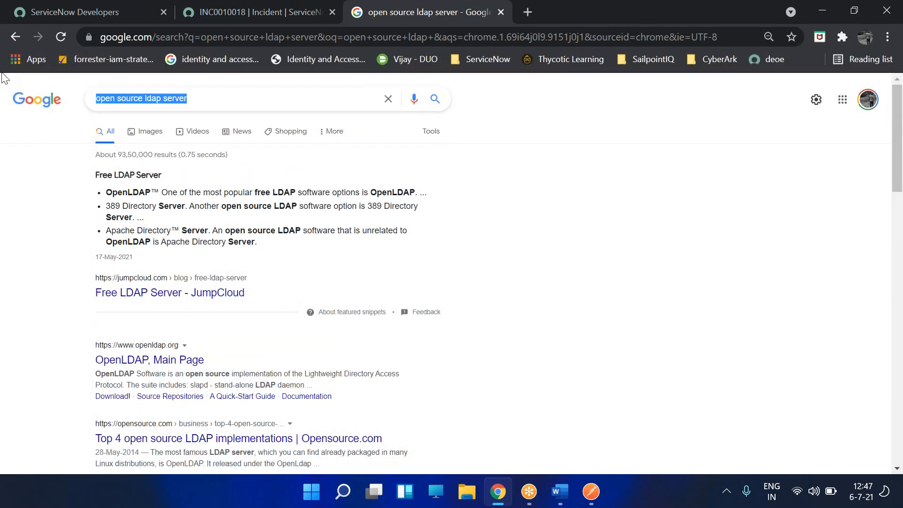
pyautogui.write('fpru')
pyautogui.press('BackSpace')
pyautogui.press('BackSpace')
pyautogui.press('BackSpace')
pyautogui.write('orumsy')
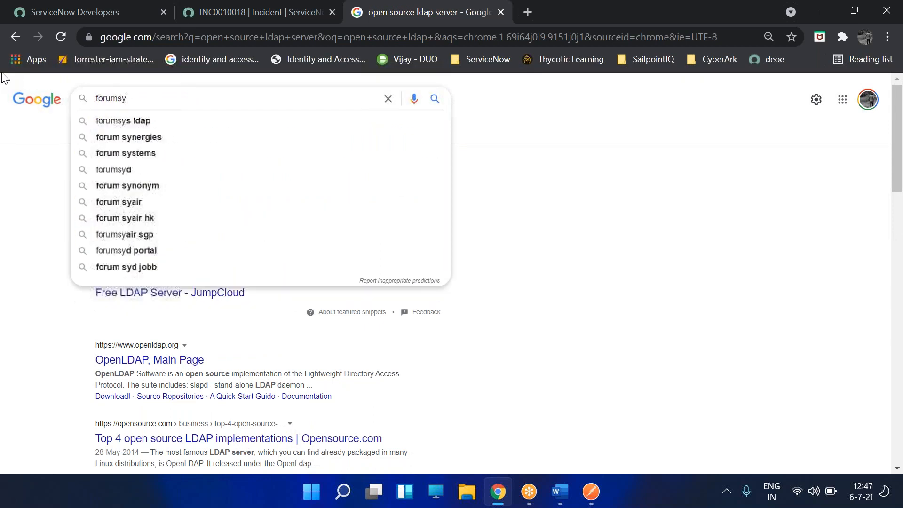
pyautogui.press('Down')
pyautogui.press('Return')
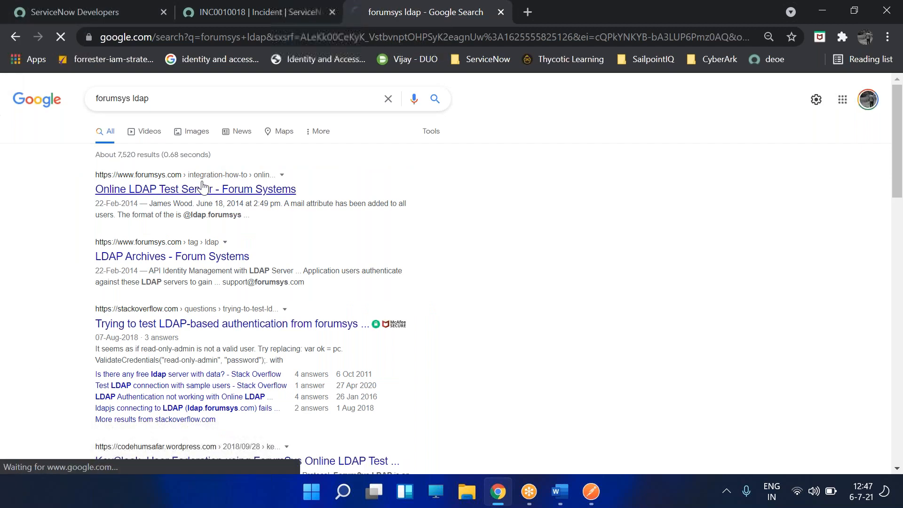
pyautogui.click(264, 190)
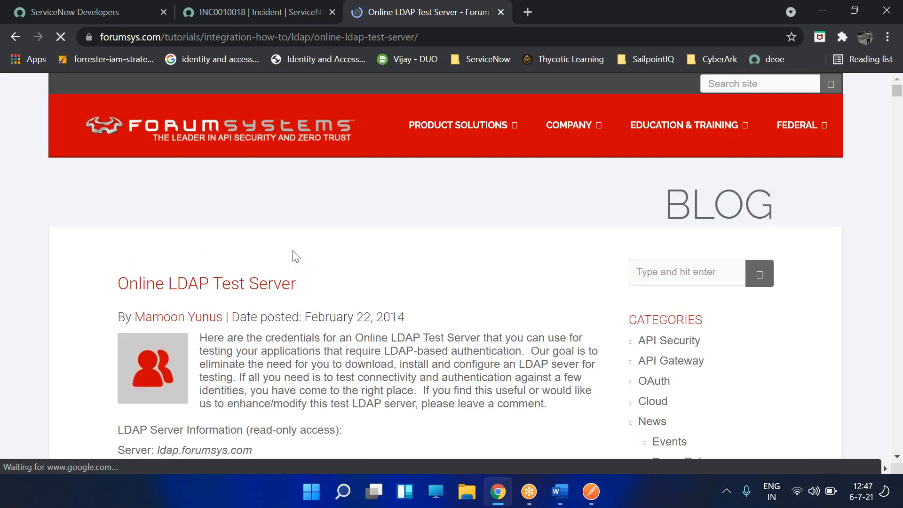
# - Review the ldap.forumsys.com host and Bind DN details, then accept the site's cookies
pyautogui.scroll(-5, 295, 256)
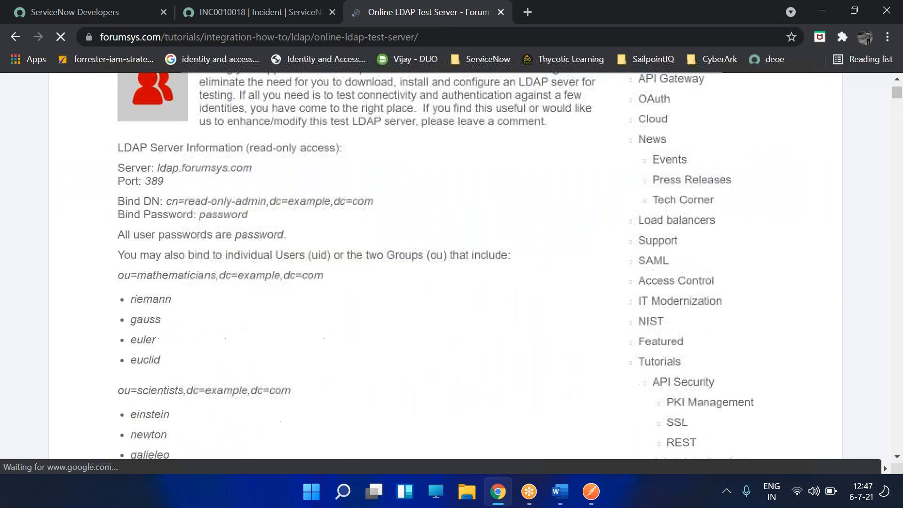
pyautogui.moveTo(166, 169); pyautogui.dragTo(251, 169)
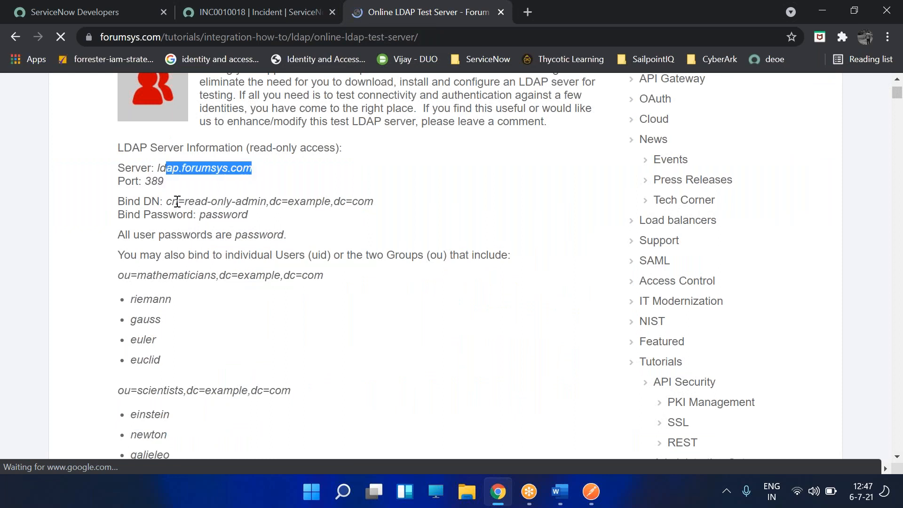
pyautogui.moveTo(177, 202); pyautogui.dragTo(345, 204)
pyautogui.moveTo(173, 203); pyautogui.dragTo(178, 204)
pyautogui.click(221, 220)
pyautogui.scroll(-5, 183, 317)
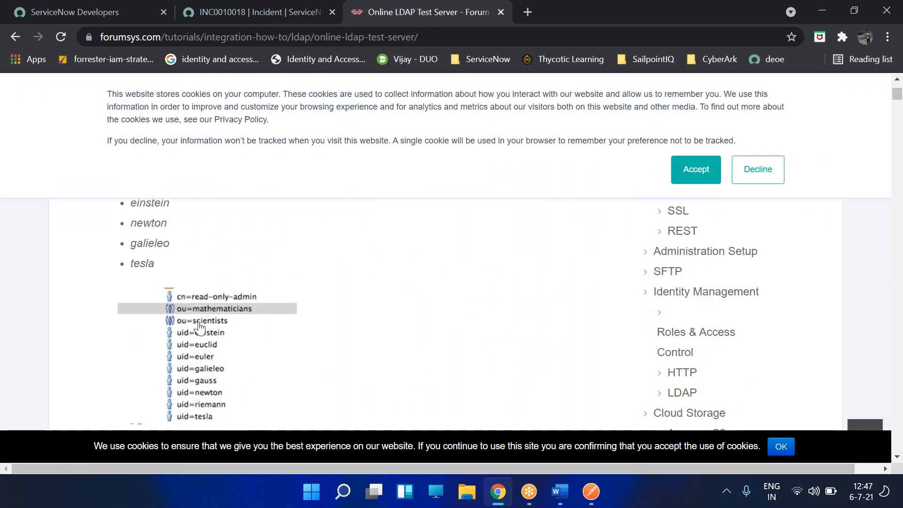
pyautogui.scroll(3, 252, 278)
pyautogui.click(681, 179)
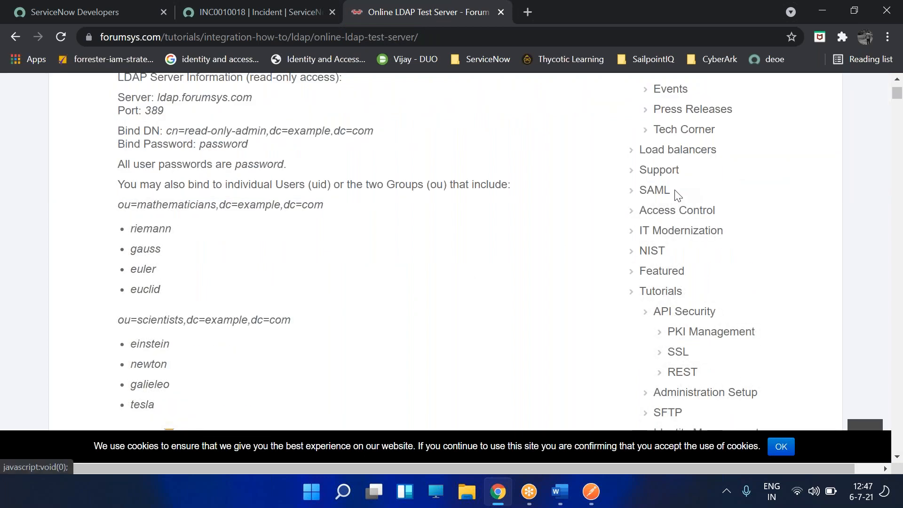
# - Filter the navigator for ldap and open System LDAP > Create New Server
pyautogui.click(220, 13)
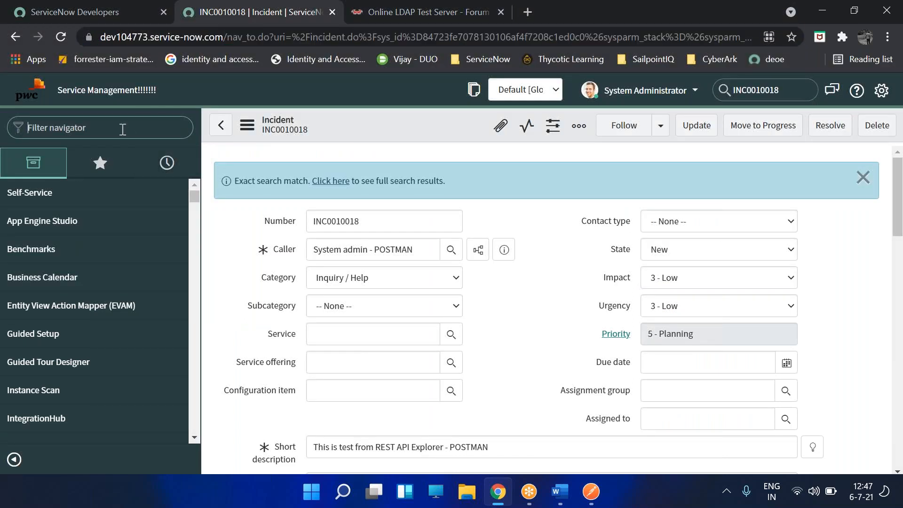
pyautogui.write('ldap')
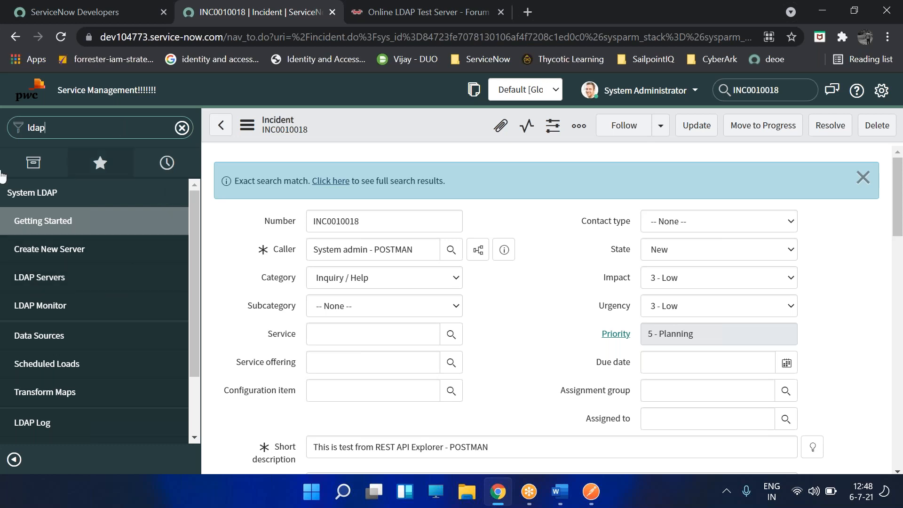
pyautogui.click(48, 252)
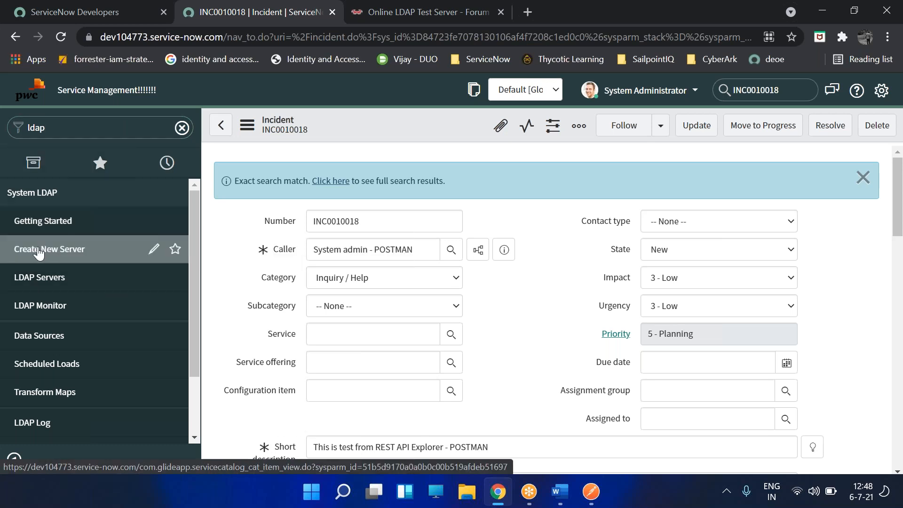
pyautogui.click(39, 253)
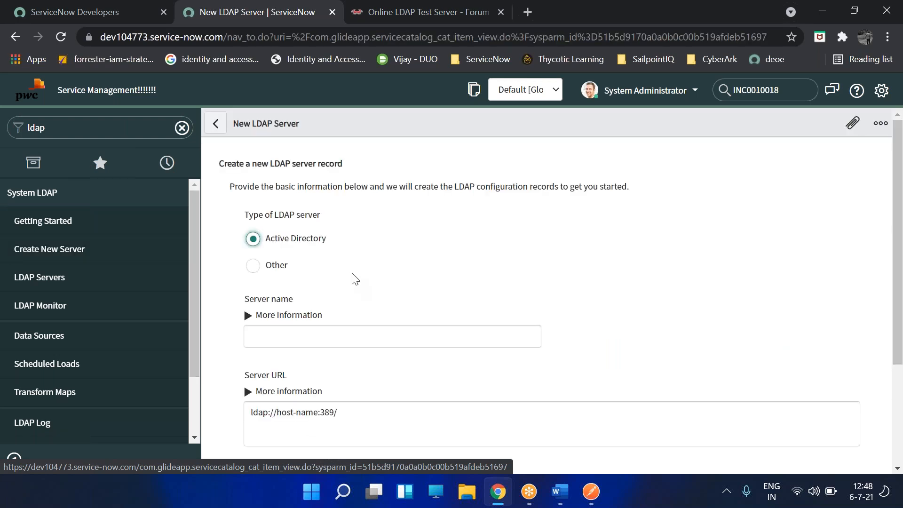
pyautogui.scroll(-3, 407, 260)
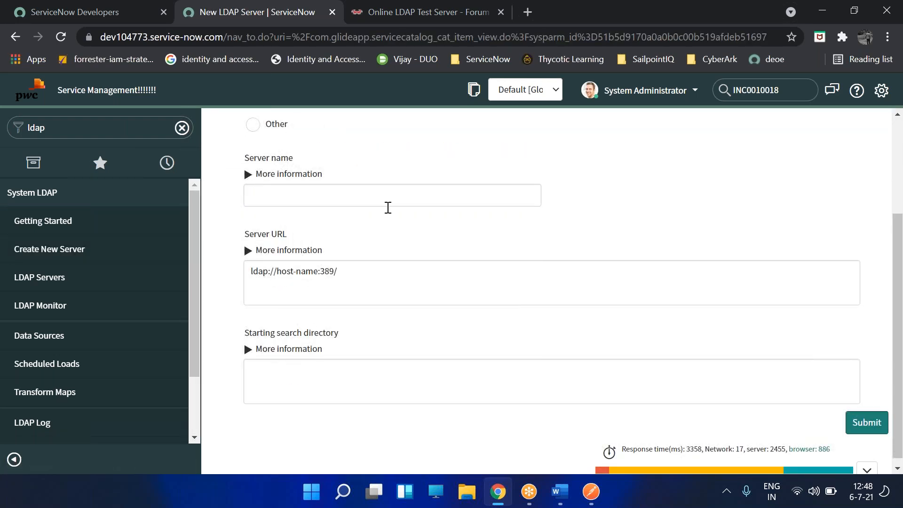
# - Copy ldap.forumsys.com from the forumsys details page and enter forumsys as the Server name
pyautogui.click(388, 19)
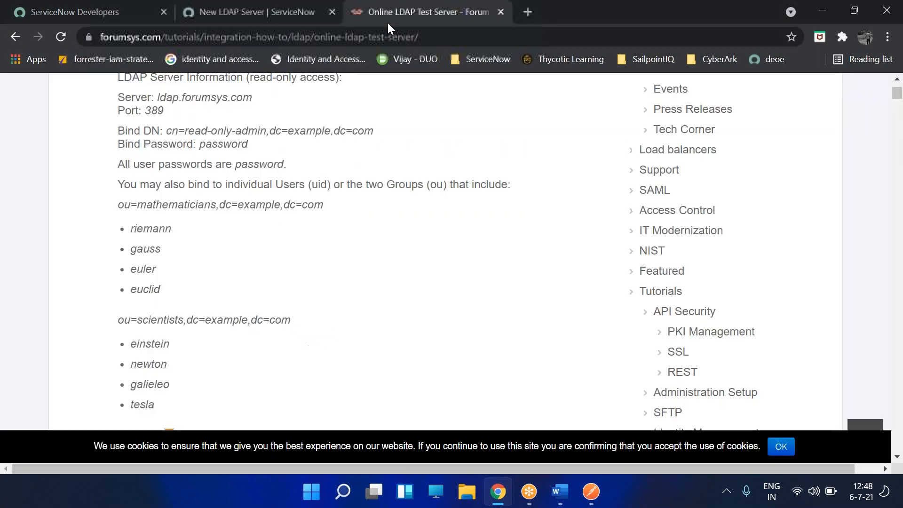
pyautogui.scroll(2, 191, 145)
pyautogui.moveTo(157, 168); pyautogui.dragTo(254, 168)
pyautogui.hotkey('ctrl', 'c')
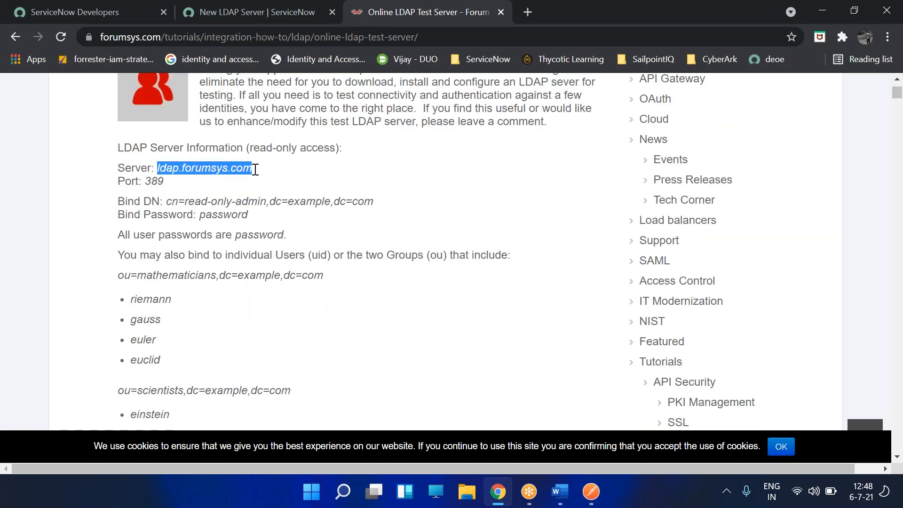
pyautogui.hotkey('alt', 'Tab')
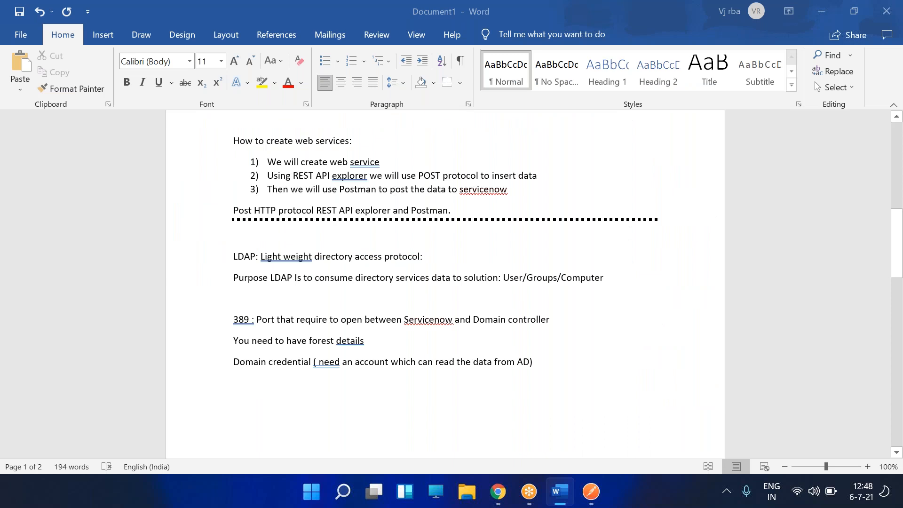
pyautogui.hotkey('alt', 'Tab')
pyautogui.click(202, 10)
pyautogui.click(316, 194)
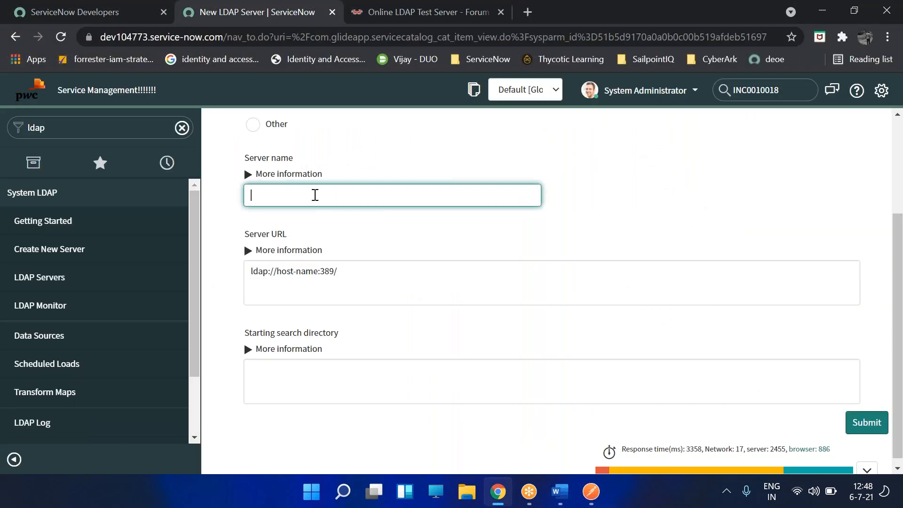
pyautogui.hotkey('ctrl', 'v')
pyautogui.press('BackSpace')
pyautogui.press('BackSpace')
pyautogui.press('BackSpace')
pyautogui.press('BackSpace')
pyautogui.press('BackSpace')
# - Replace the Server URL's placeholder host and port with ldap.forumsys.com
pyautogui.hotkey('alt', 'Tab')
pyautogui.hotkey('alt', 'Tab')
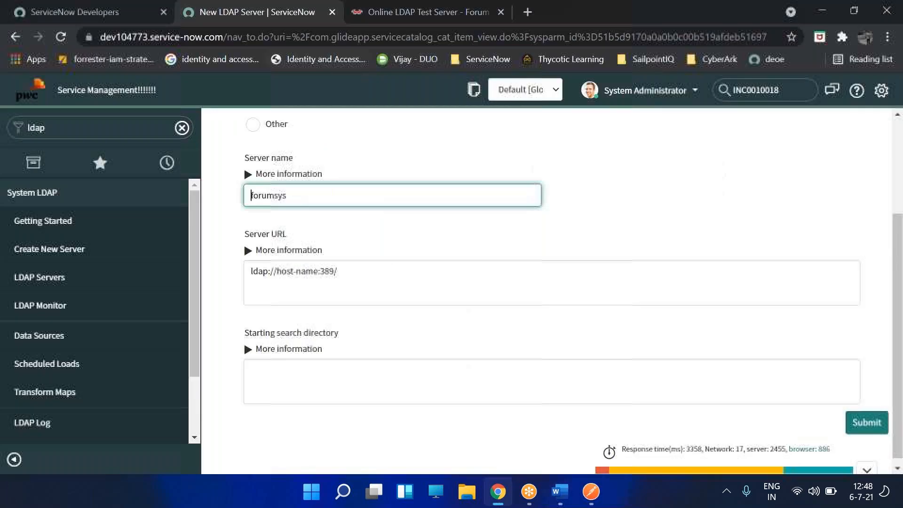
pyautogui.click(369, 20)
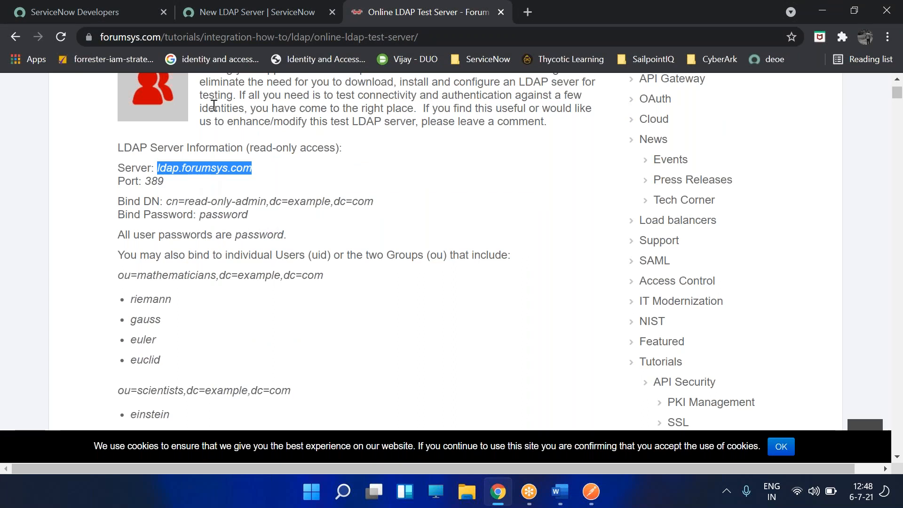
pyautogui.click(220, 11)
pyautogui.moveTo(282, 272); pyautogui.dragTo(367, 260)
pyautogui.press('BackSpace')
pyautogui.press('BackSpace')
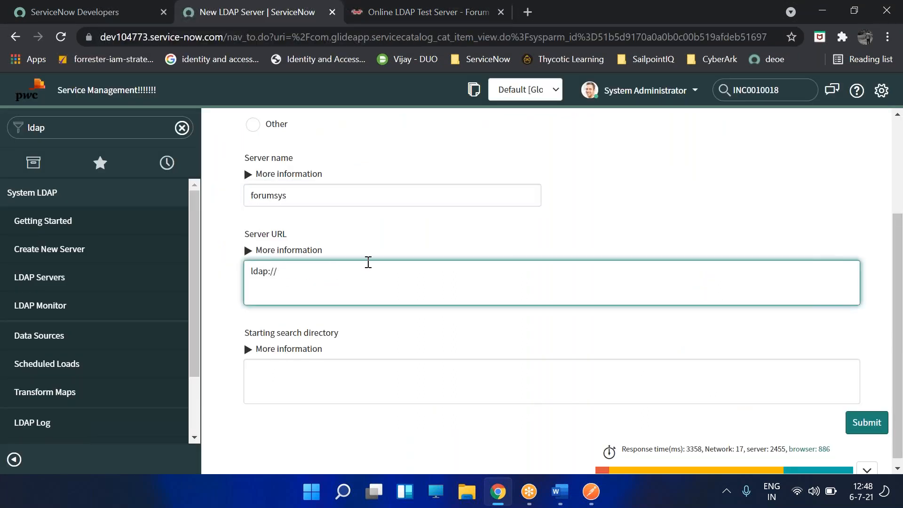
pyautogui.hotkey('ctrl', 'v')
pyautogui.click(358, 379)
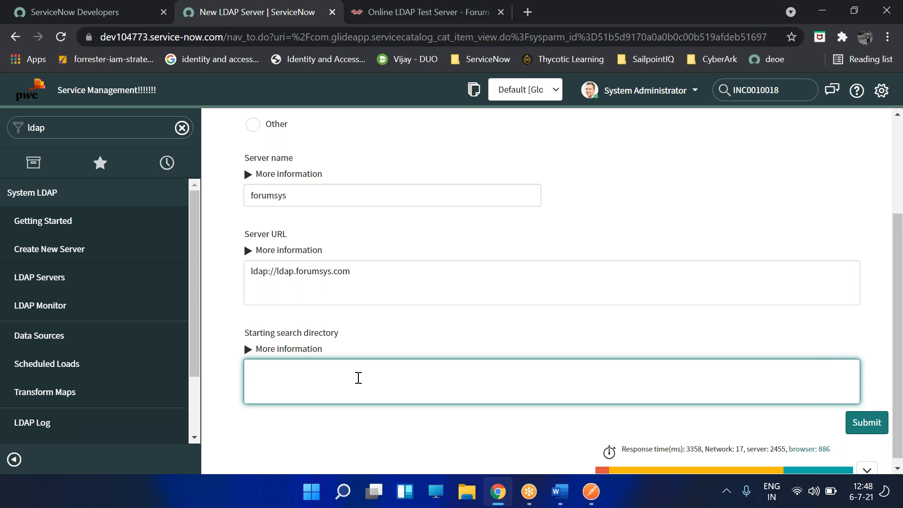
# - Launch Paint from the Run box and draw a large rounded-rectangle frame
pyautogui.press('super+r')
pyautogui.write('ms')
pyautogui.press('Down')
pyautogui.press('Down')
pyautogui.press('Down')
pyautogui.press('Down')
pyautogui.press('Down')
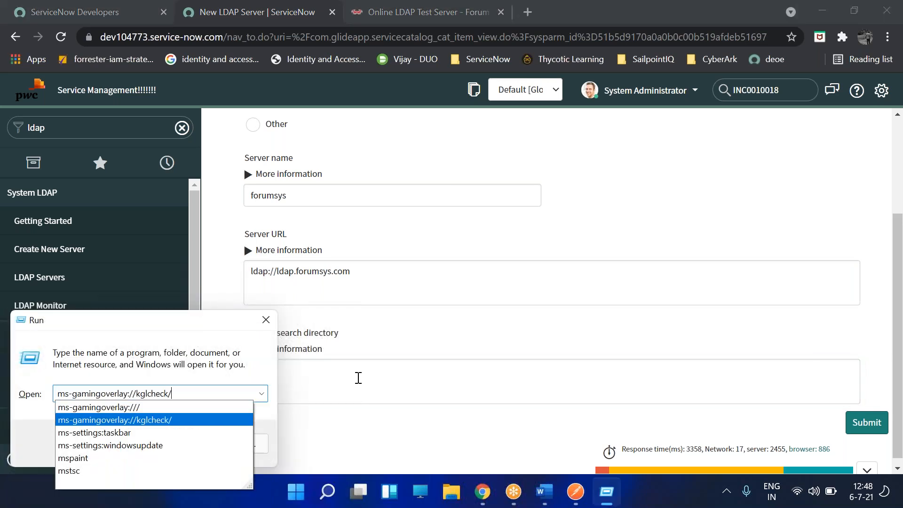
pyautogui.press('Return')
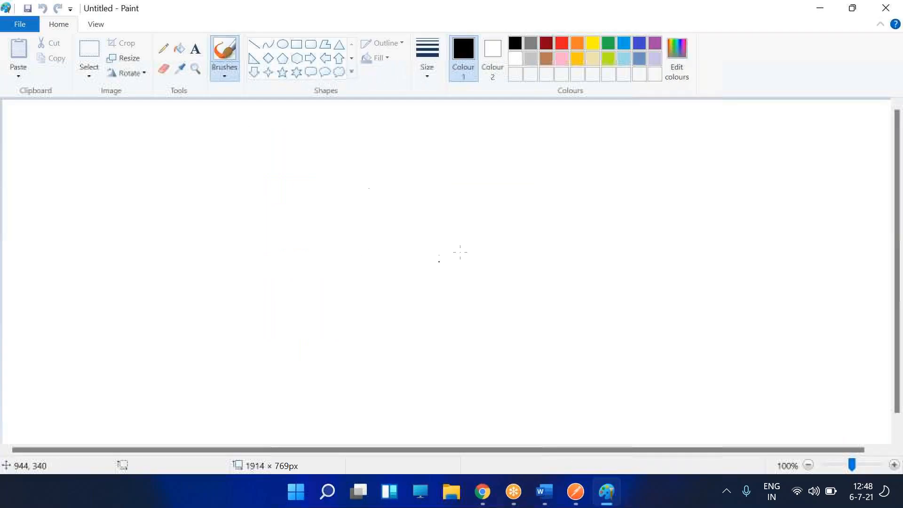
pyautogui.click(311, 45)
pyautogui.moveTo(163, 116)
pyautogui.mouseDown()
pyautogui.moveTo(471, 166)
pyautogui.moveTo(696, 328)
pyautogui.moveTo(747, 403)
pyautogui.mouseUp()
pyautogui.click(44, 140)
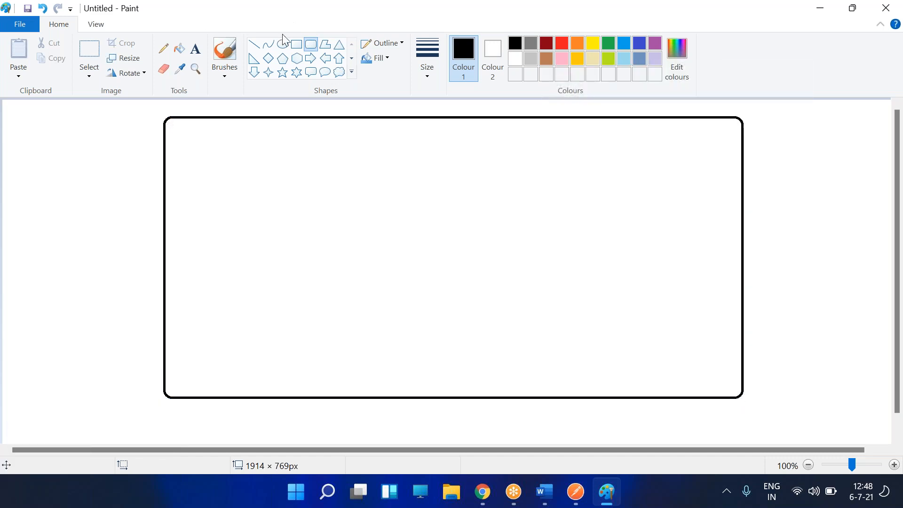
# - Draw five small rounded boxes stepping down and right inside the frame
pyautogui.moveTo(214, 157); pyautogui.dragTo(291, 178)
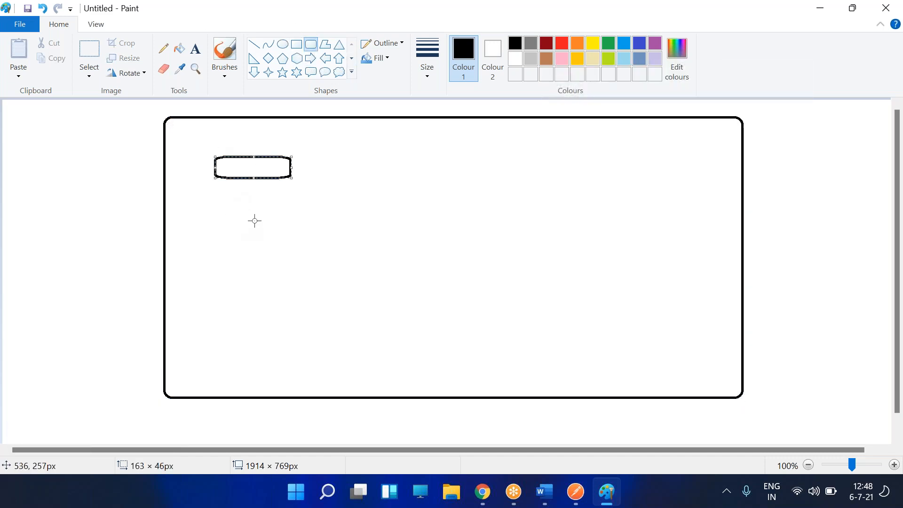
pyautogui.moveTo(276, 203); pyautogui.dragTo(347, 231)
pyautogui.click(329, 267)
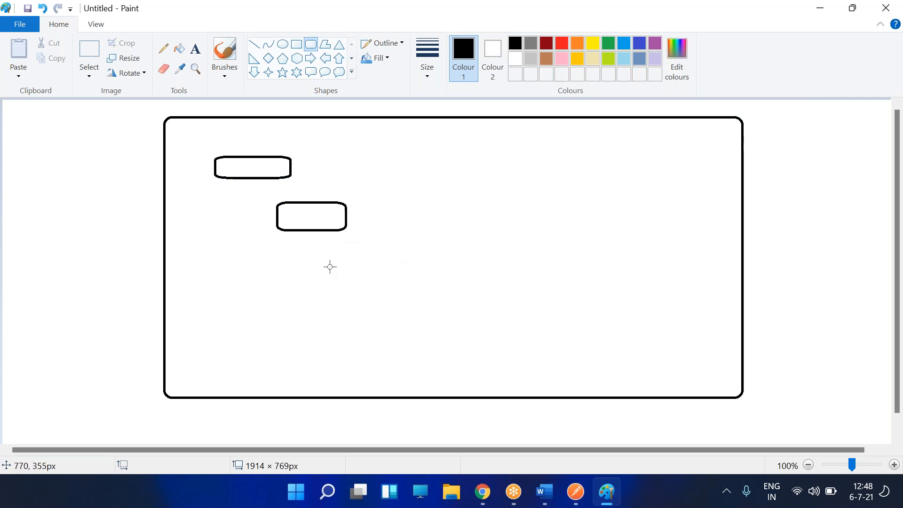
pyautogui.moveTo(325, 265); pyautogui.dragTo(422, 283)
pyautogui.click(334, 303)
pyautogui.moveTo(332, 302)
pyautogui.mouseDown()
pyautogui.moveTo(405, 305)
pyautogui.moveTo(436, 325)
pyautogui.mouseUp()
pyautogui.moveTo(339, 343); pyautogui.dragTo(425, 362)
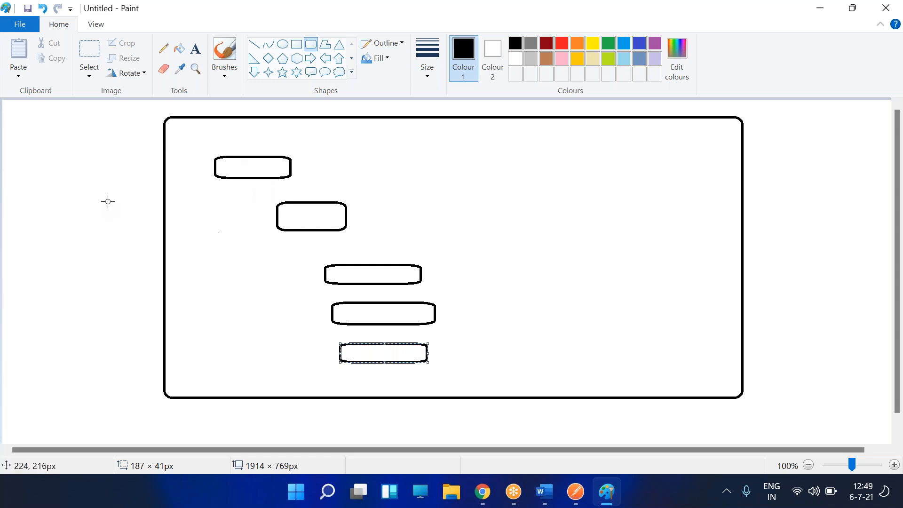
pyautogui.click(483, 491)
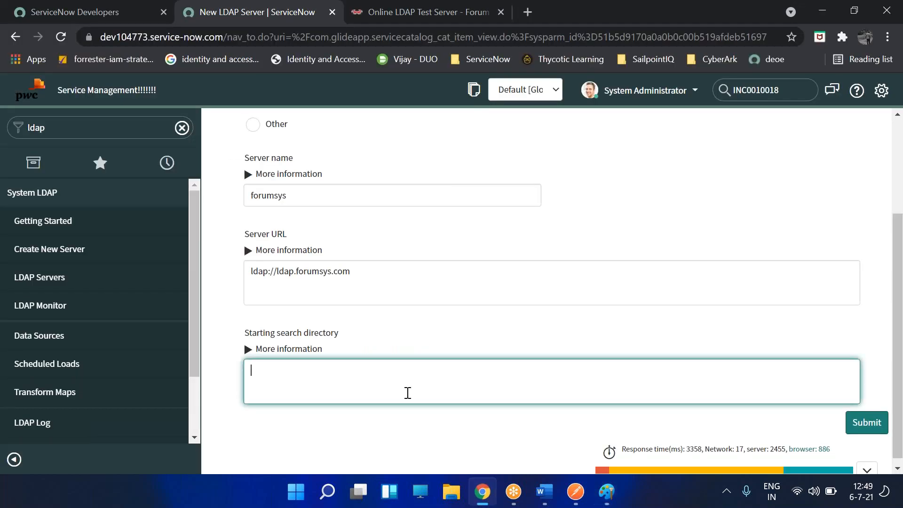
# - Copy dc=example,dc=com from the forumsys Bind DN into Starting search directory
pyautogui.click(377, 14)
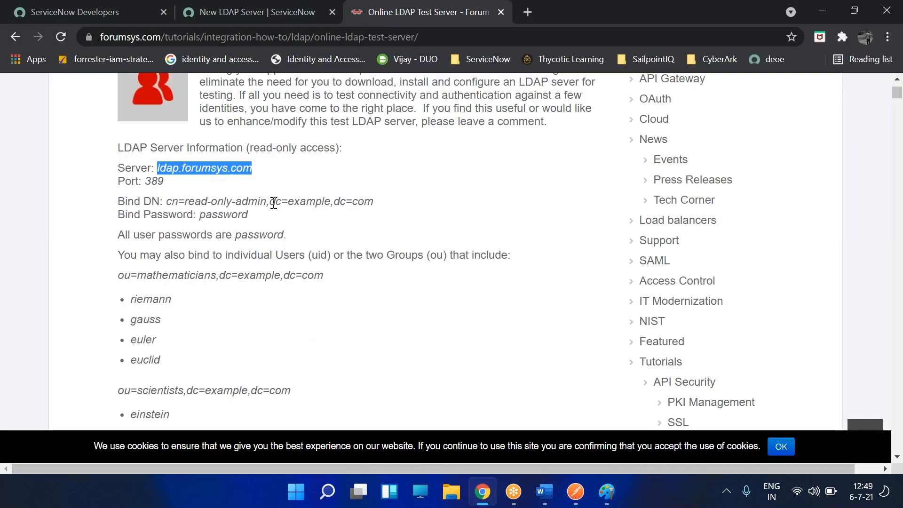
pyautogui.moveTo(273, 202); pyautogui.dragTo(381, 207)
pyautogui.hotkey('ctrl', 'c')
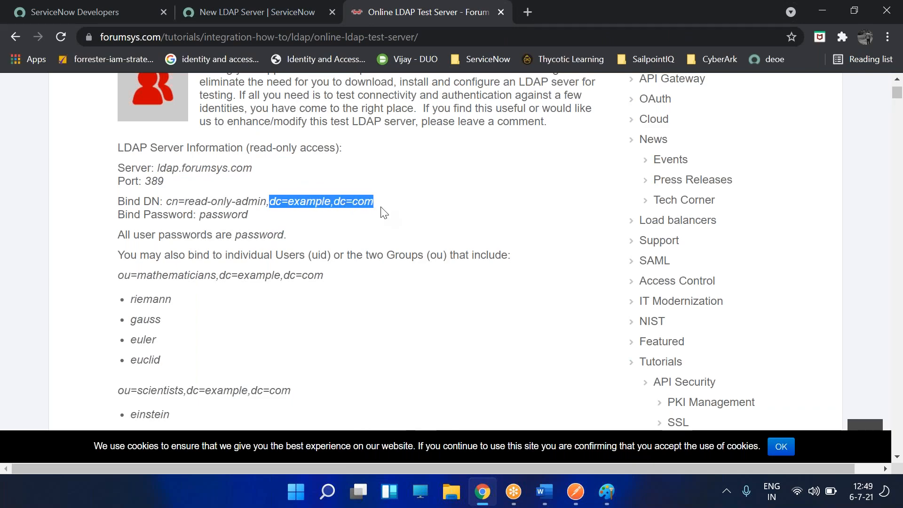
pyautogui.hotkey('alt', 'Tab')
pyautogui.hotkey('alt', 'Tab')
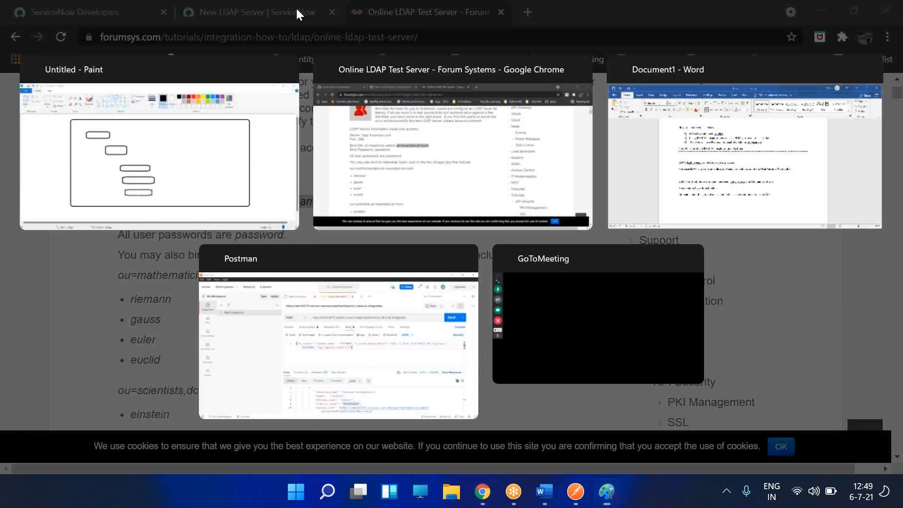
pyautogui.click(296, 7)
pyautogui.hotkey('ctrl', 'v')
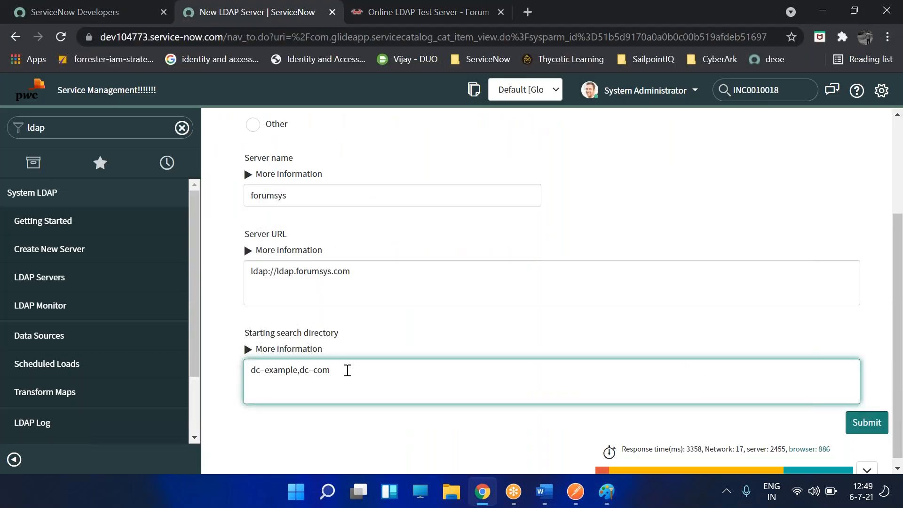
# - Highlight the example and com parts of the search directory value
pyautogui.moveTo(371, 375); pyautogui.dragTo(230, 375)
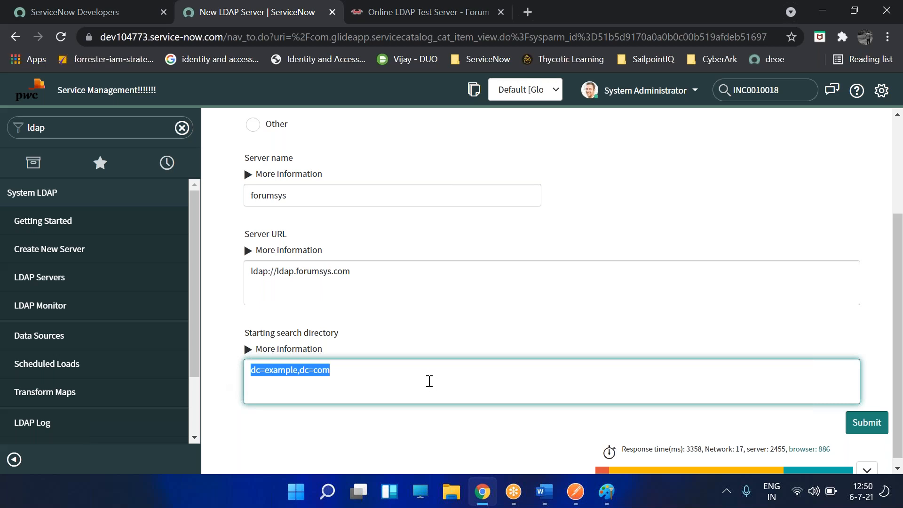
pyautogui.doubleClick(268, 376)
pyautogui.doubleClick(323, 373)
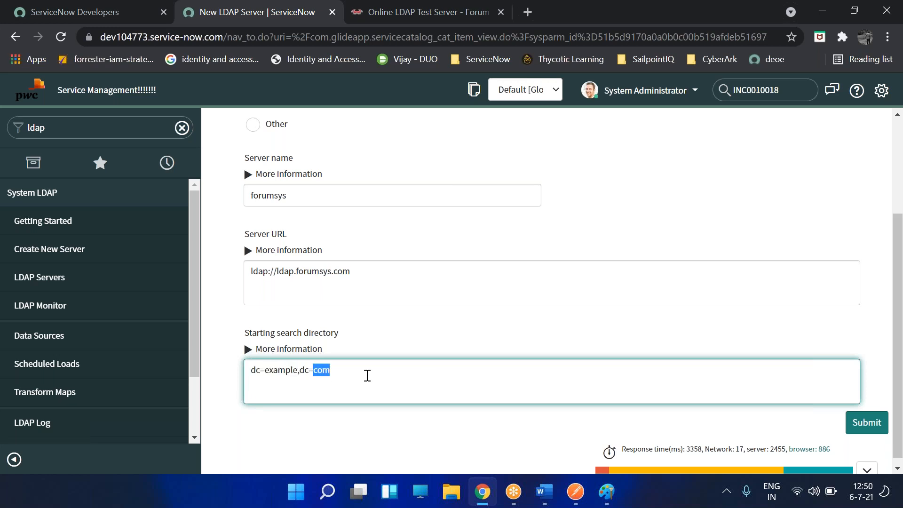
pyautogui.click(278, 373)
pyautogui.doubleClick(317, 370)
pyautogui.doubleClick(277, 372)
pyautogui.doubleClick(323, 372)
pyautogui.click(289, 372)
pyautogui.doubleClick(287, 372)
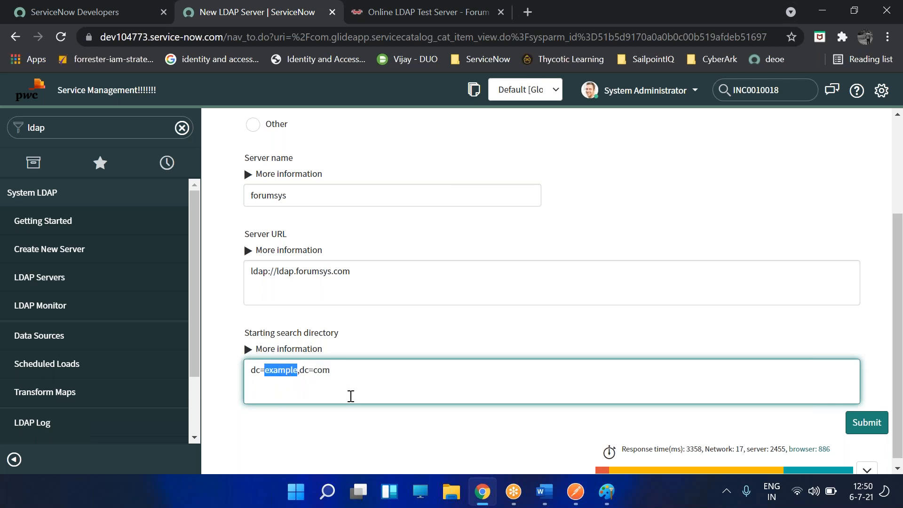
pyautogui.doubleClick(329, 372)
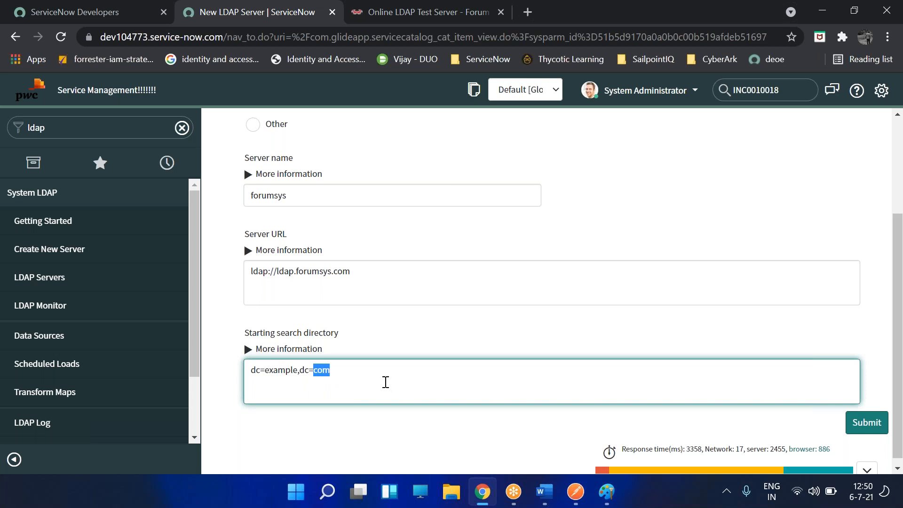
pyautogui.scroll(3, 514, 397)
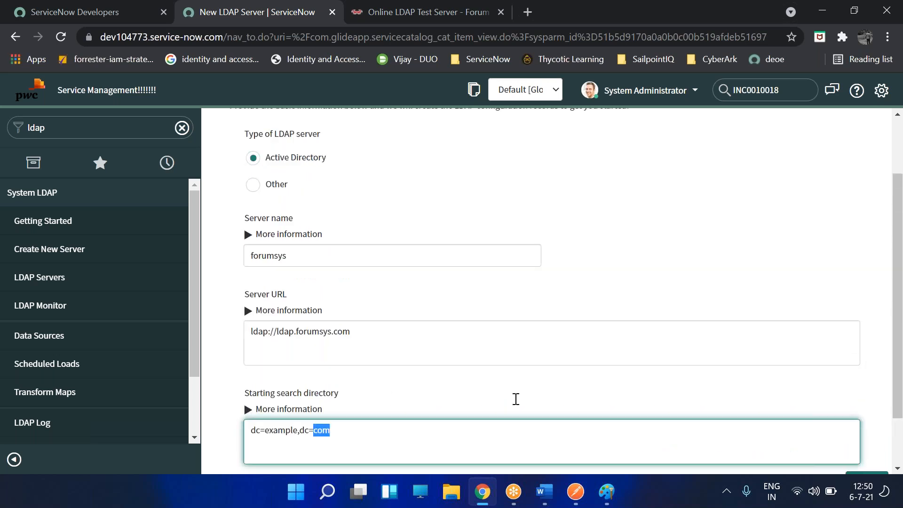
pyautogui.click(877, 164)
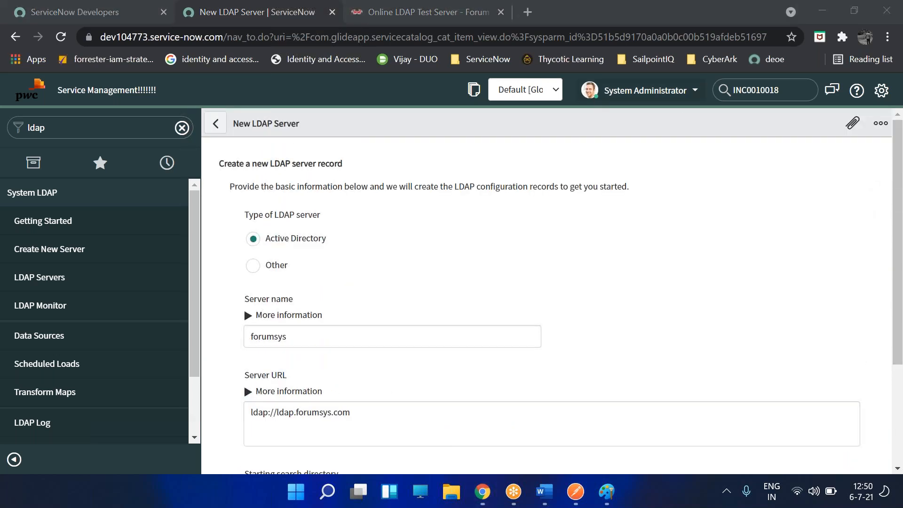
# - Submit the forumsys server, then focus Login distinguished name and dismiss the autofill suggestions
pyautogui.scroll(-3, 703, 267)
pyautogui.click(856, 421)
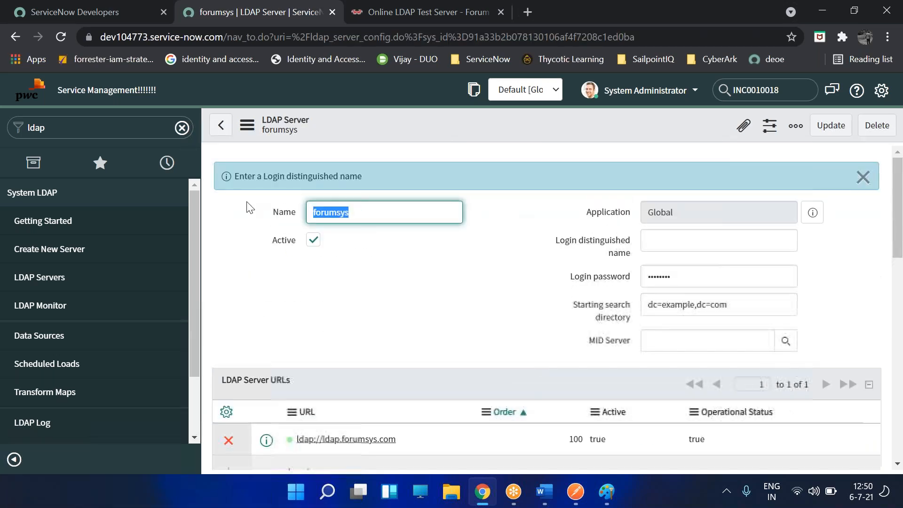
pyautogui.click(724, 244)
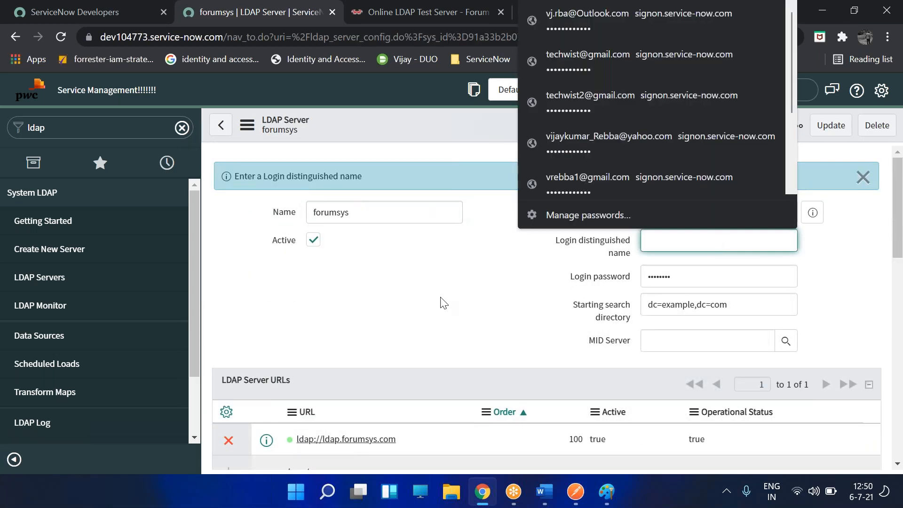
pyautogui.click(442, 300)
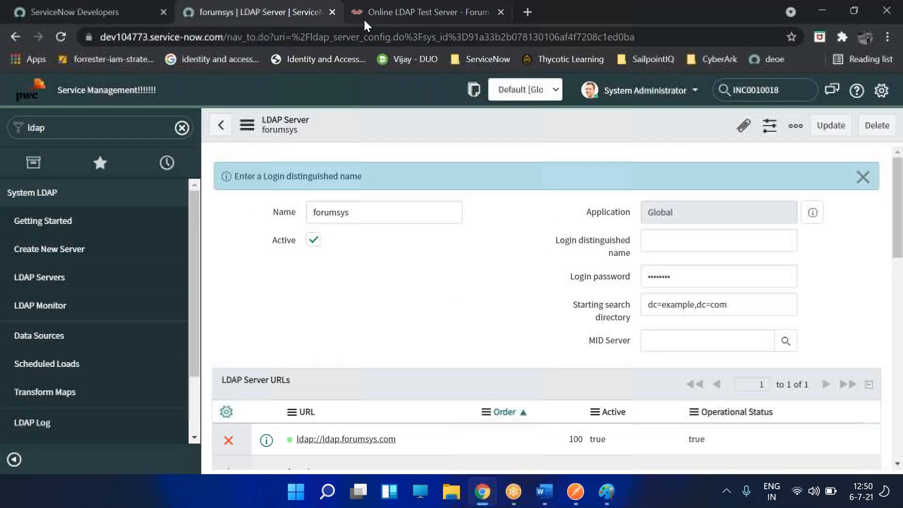
# - Paste the Bind DN cn=read-only-admin,dc=example,dc=com into Login distinguished name
pyautogui.click(364, 21)
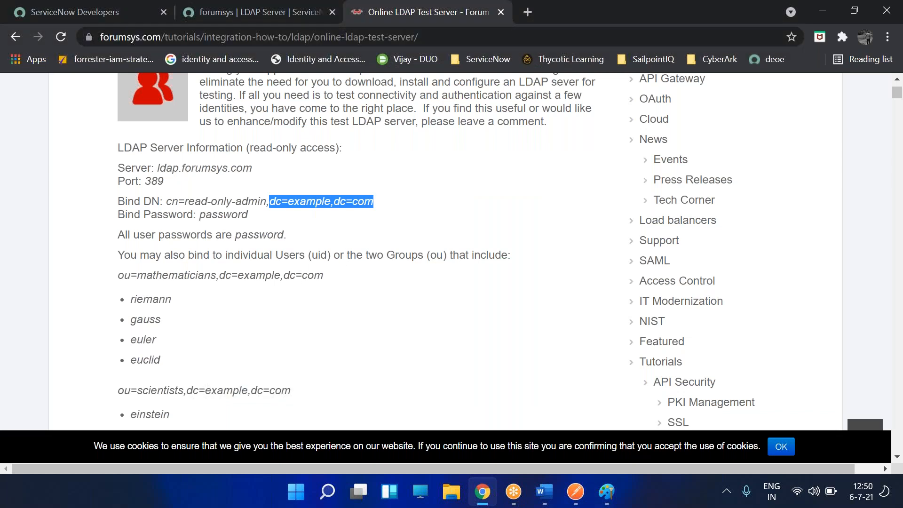
pyautogui.moveTo(170, 201); pyautogui.dragTo(390, 212)
pyautogui.hotkey('ctrl', 'c')
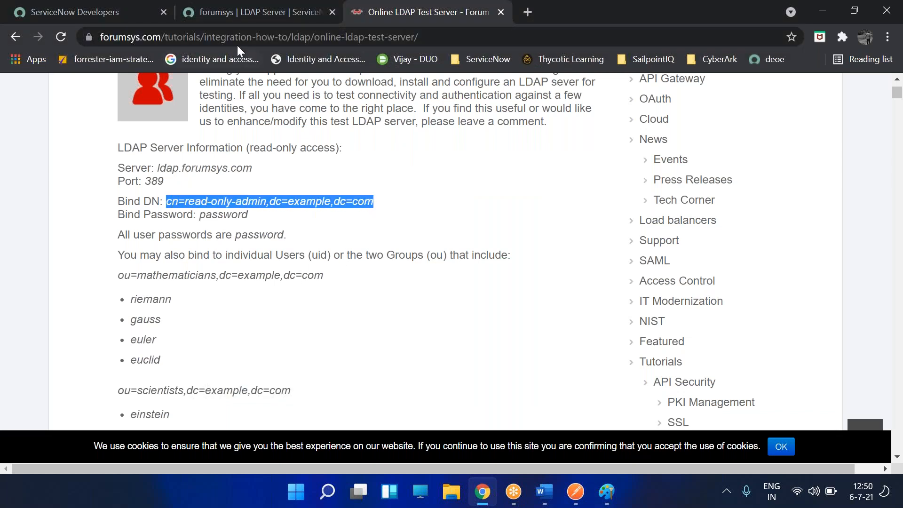
pyautogui.click(244, 14)
pyautogui.click(673, 241)
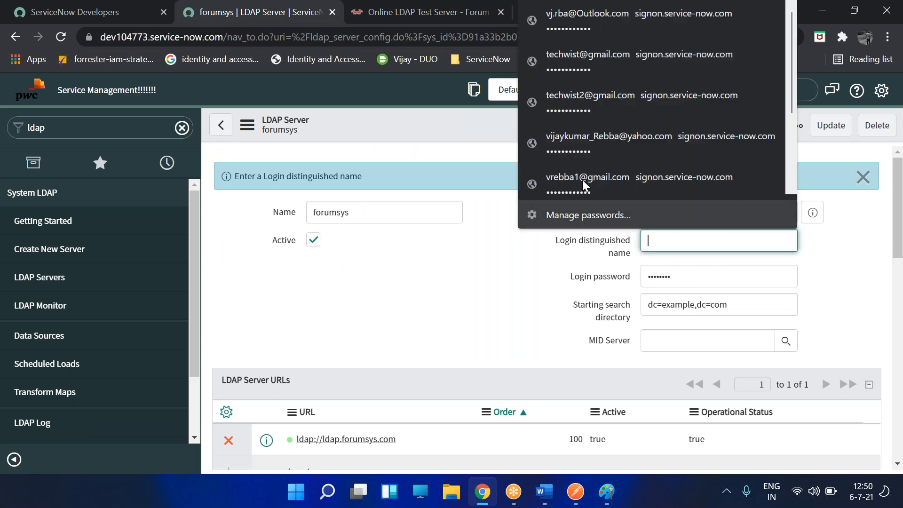
pyautogui.hotkey('ctrl', 'v')
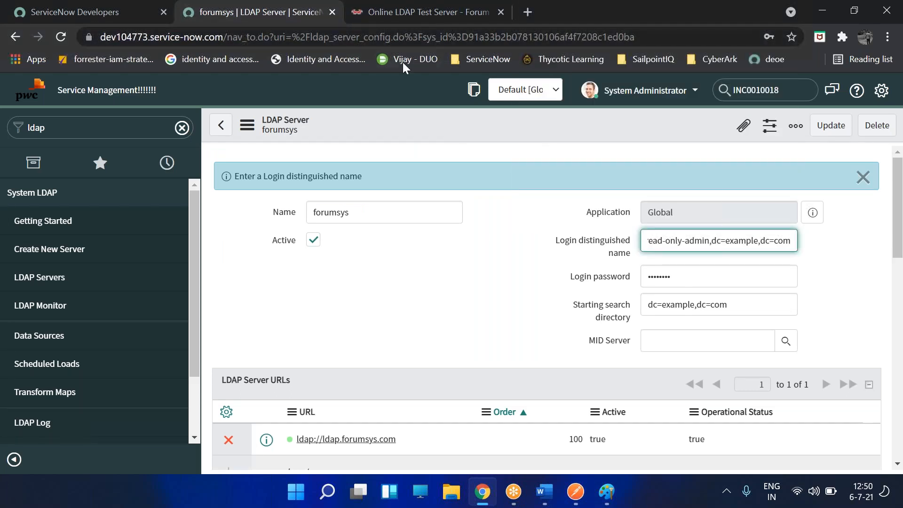
# - Replace the Login password with the test server's bind password
pyautogui.click(391, 16)
pyautogui.doubleClick(228, 214)
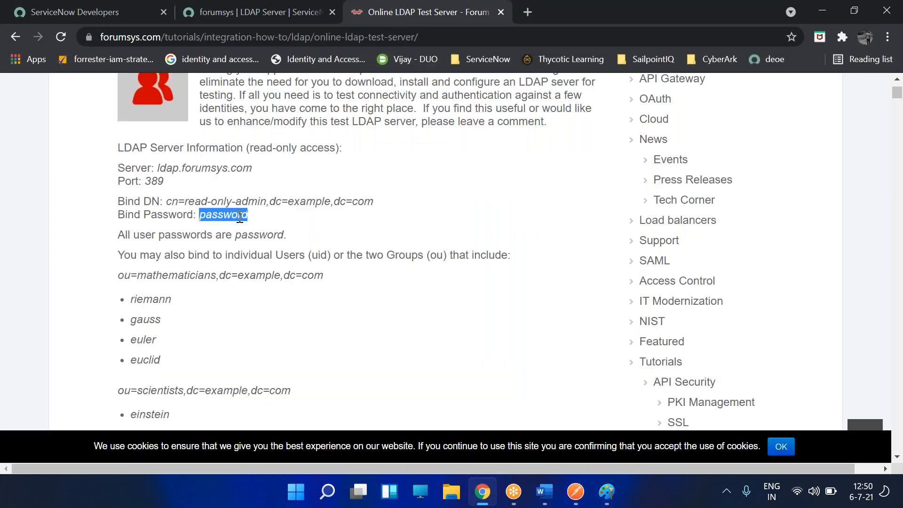
pyautogui.moveTo(363, 22); pyautogui.dragTo(323, 64)
pyautogui.hotkey('alt', 'Tab')
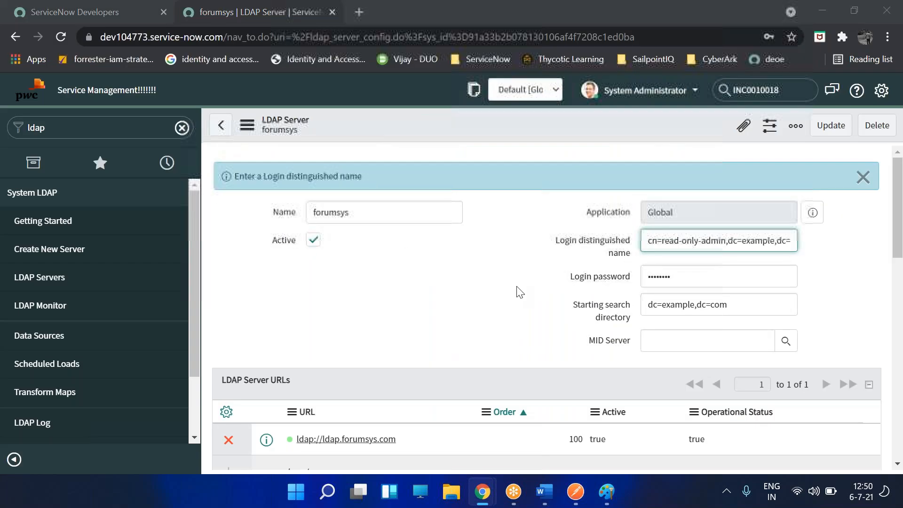
pyautogui.hotkey('alt', 'Tab')
pyautogui.hotkey('alt', 'Tab')
pyautogui.doubleClick(670, 276)
pyautogui.hotkey('ctrl', 'v')
pyautogui.click(460, 301)
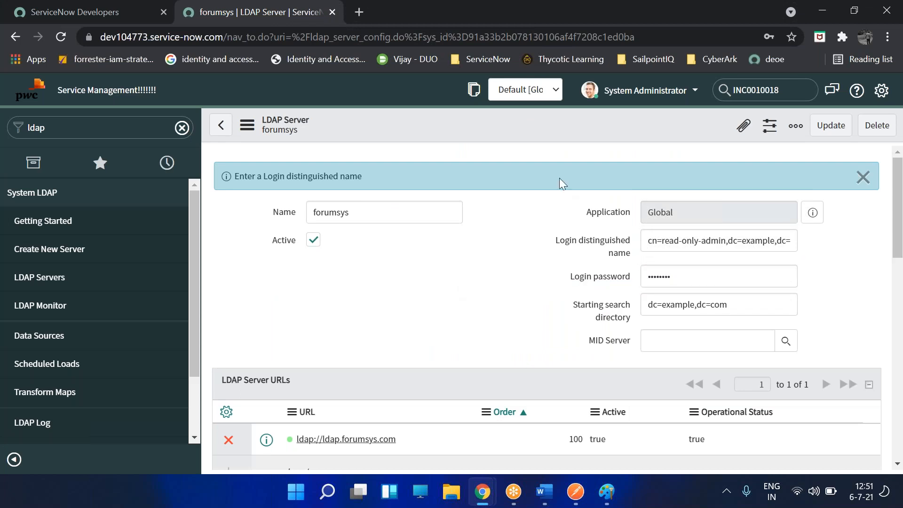
# - Save the forumsys record from the header menu; its ldap.forumsys.com:389 connection test times out
pyautogui.rightClick(526, 129)
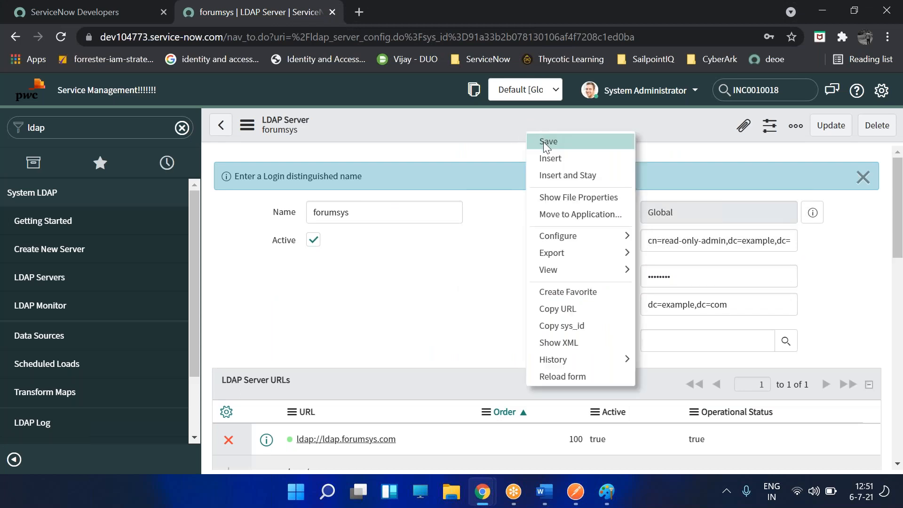
pyautogui.click(547, 141)
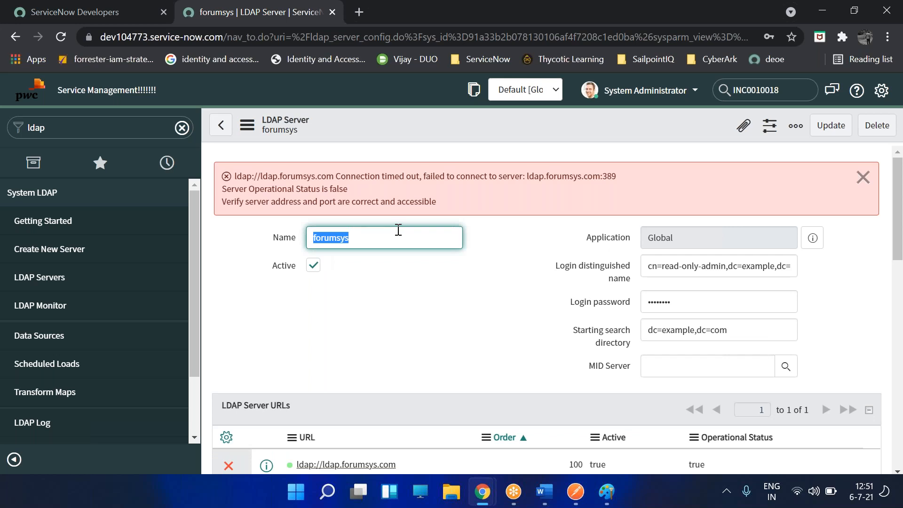
# - Append :389 so the server URL reads ldap://ldap.forumsys.com:389
pyautogui.scroll(-4, 404, 235)
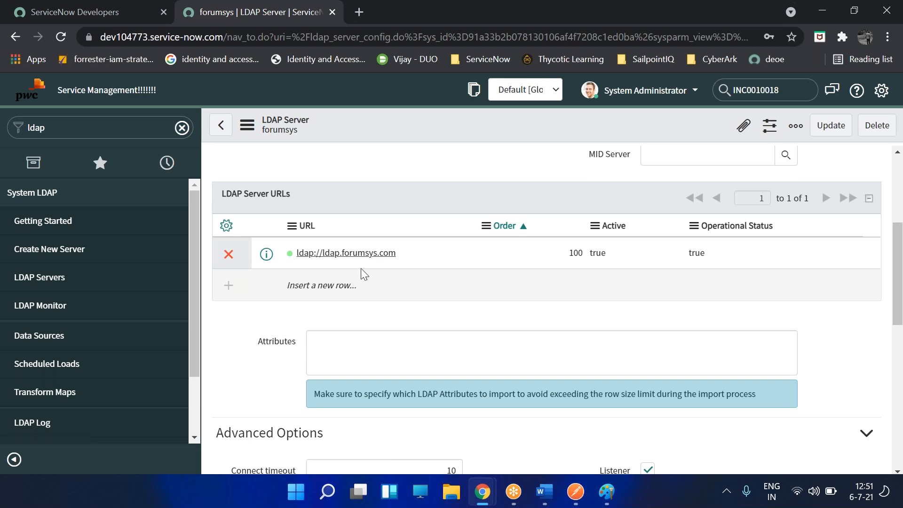
pyautogui.doubleClick(438, 249)
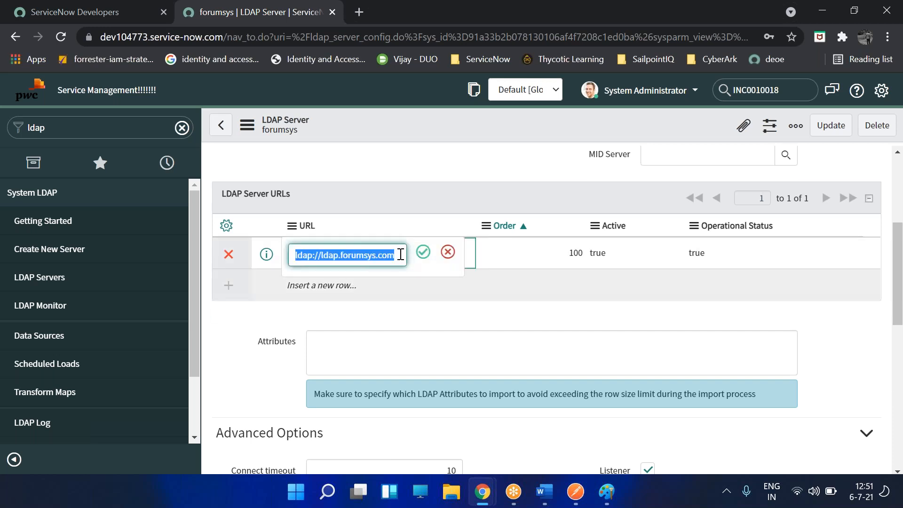
pyautogui.press('Right')
pyautogui.write(':389')
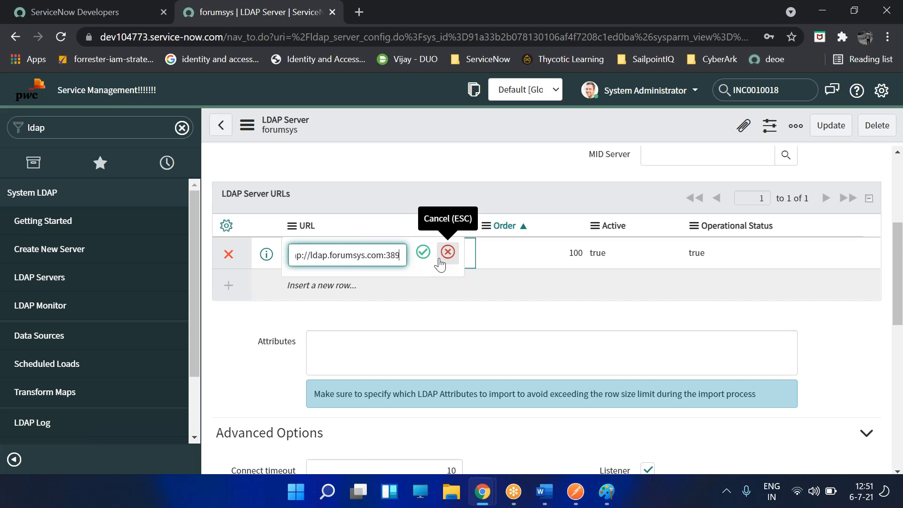
pyautogui.click(423, 252)
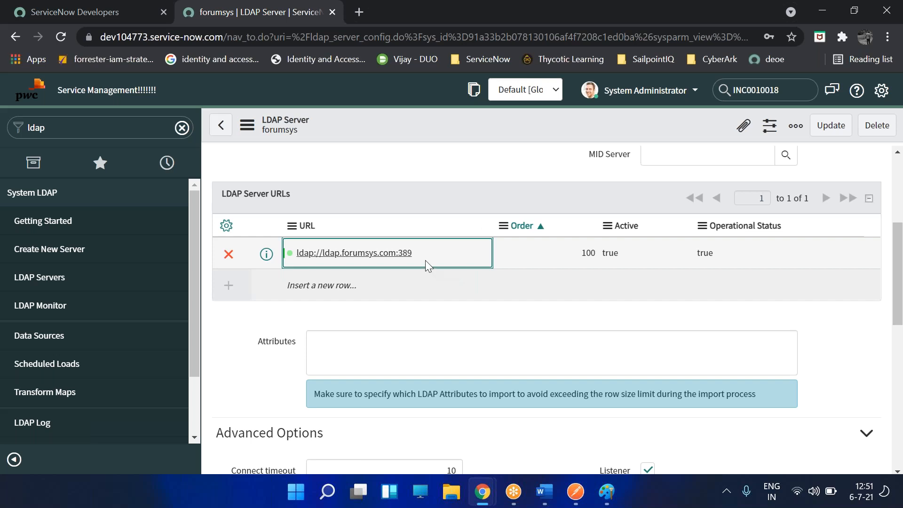
# - Dismiss the connection error and save the record again to retest
pyautogui.click(863, 177)
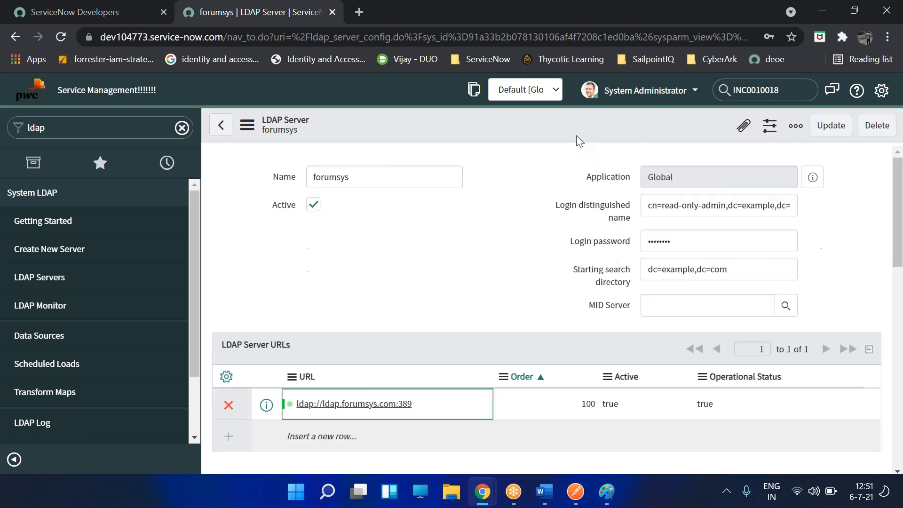
pyautogui.rightClick(577, 137)
pyautogui.click(592, 144)
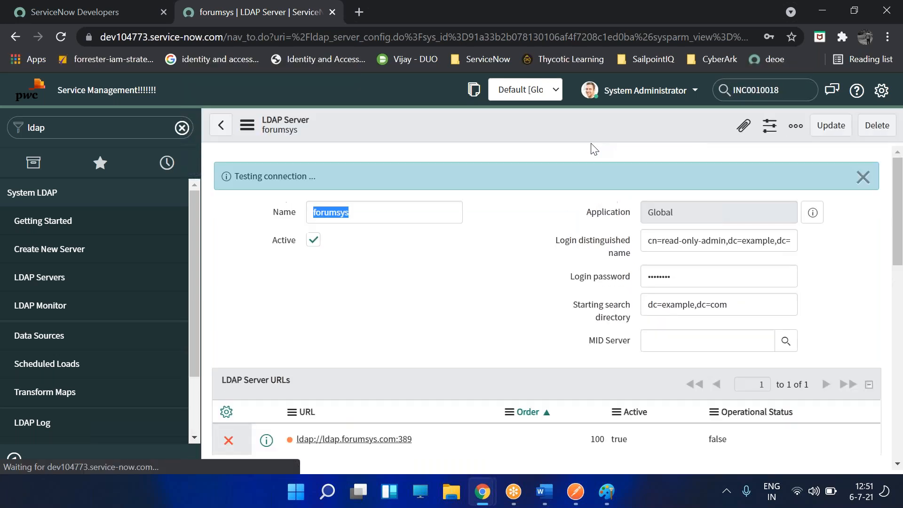
pyautogui.scroll(-4, 564, 212)
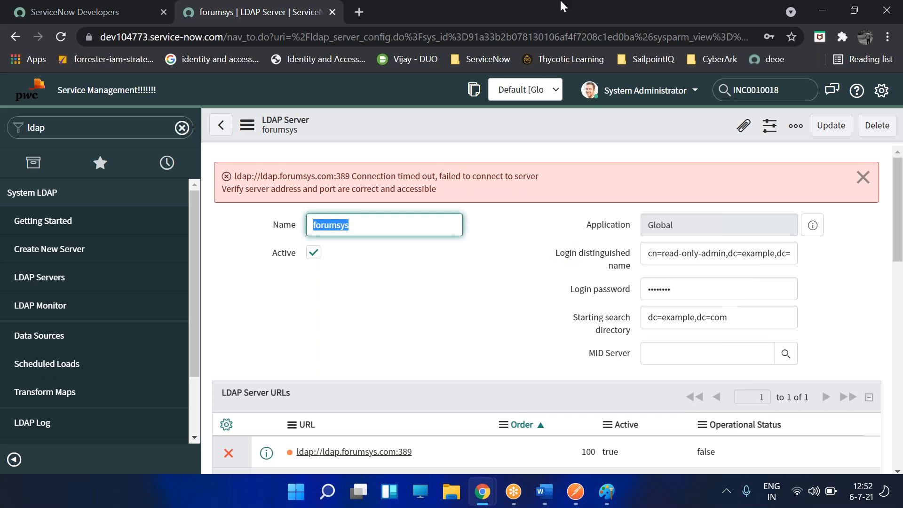
# - Edit the server URL to drop ':389' and end with a slash: ldap://ldap.forumsys.com/
pyautogui.scroll(-3, 407, 323)
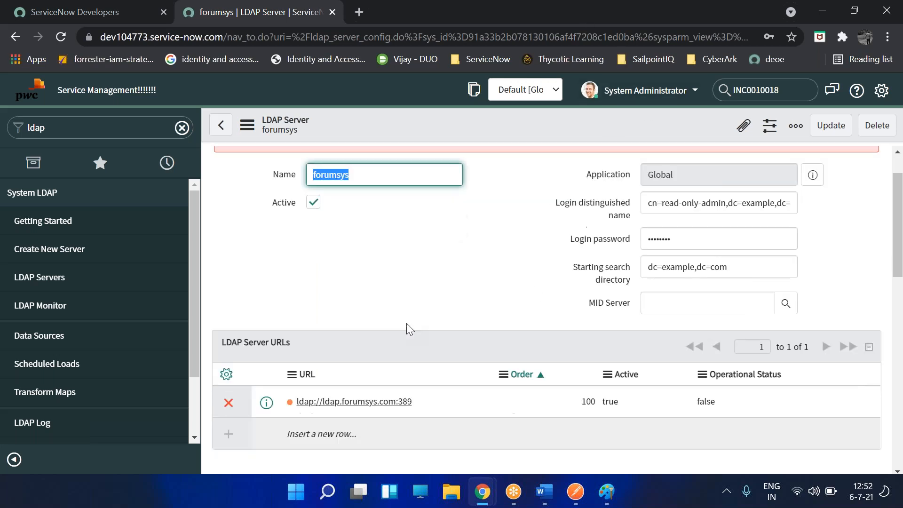
pyautogui.doubleClick(464, 312)
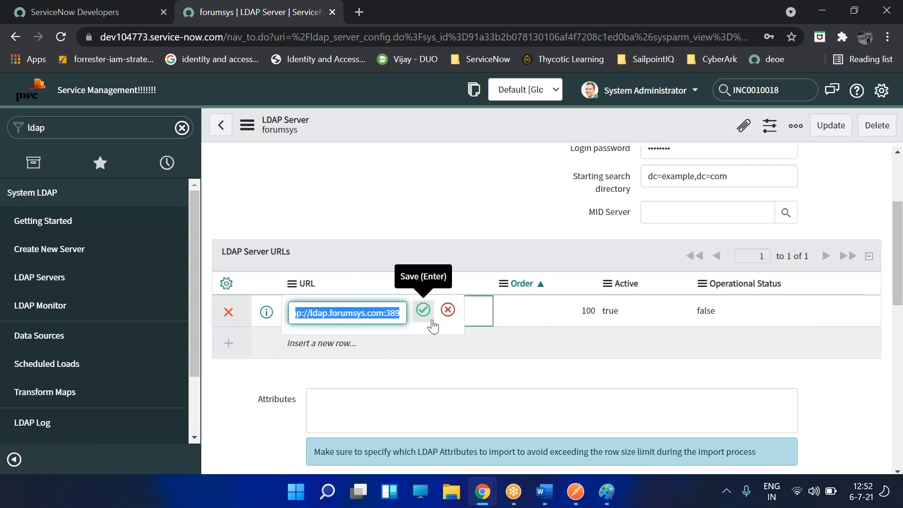
pyautogui.press('Right')
pyautogui.press('BackSpace')
pyautogui.press('BackSpace')
pyautogui.press('BackSpace')
pyautogui.press('BackSpace')
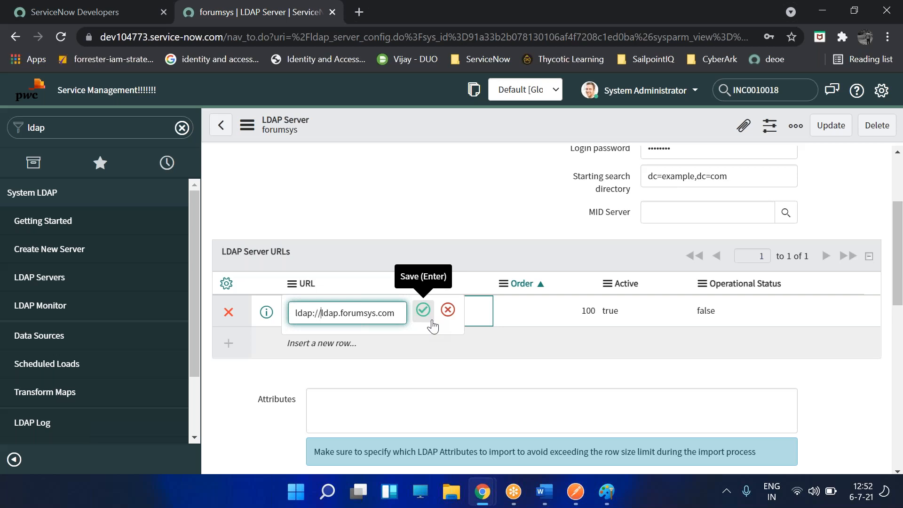
pyautogui.hotkey('shift', 'Right')
pyautogui.hotkey('shift', 'Right')
pyautogui.hotkey('shift', 'Right')
pyautogui.hotkey('shift', 'Right')
pyautogui.press('Right')
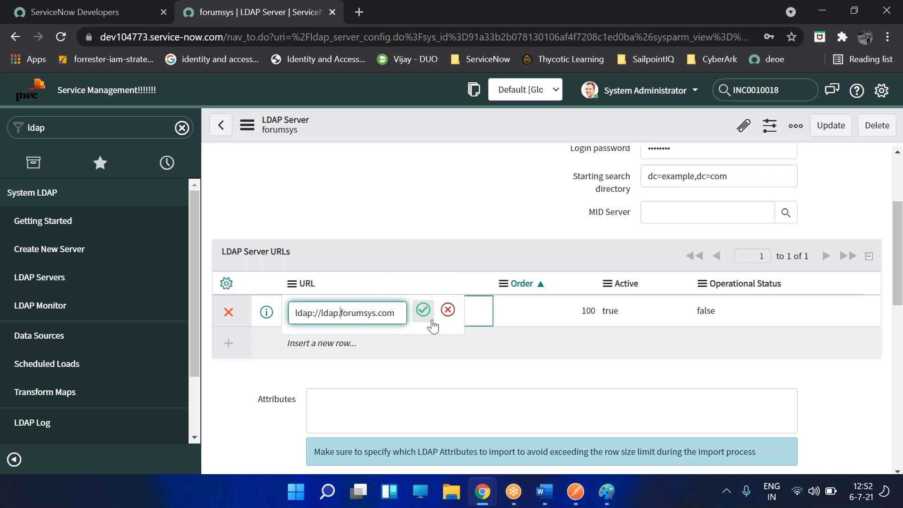
pyautogui.write('/')
pyautogui.click(431, 321)
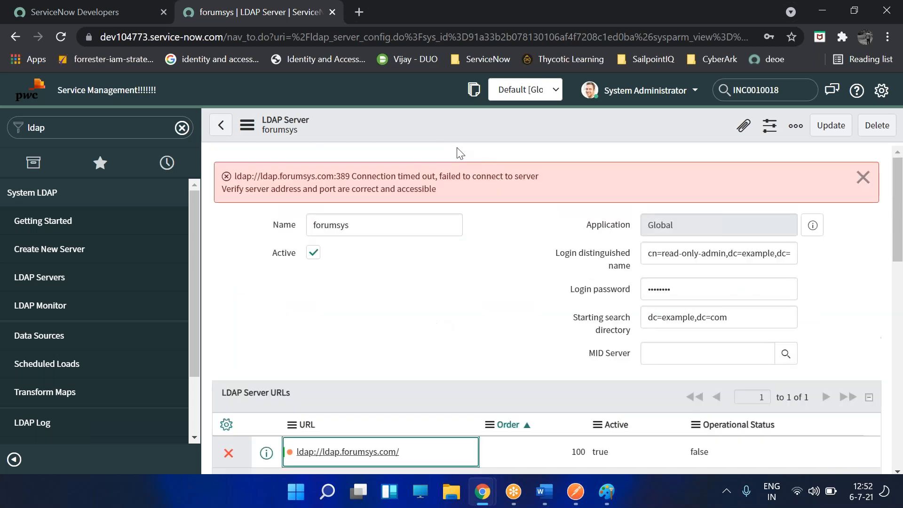
# - Save the forumsys record so its connection test now succeeds
pyautogui.rightClick(467, 140)
pyautogui.click(470, 151)
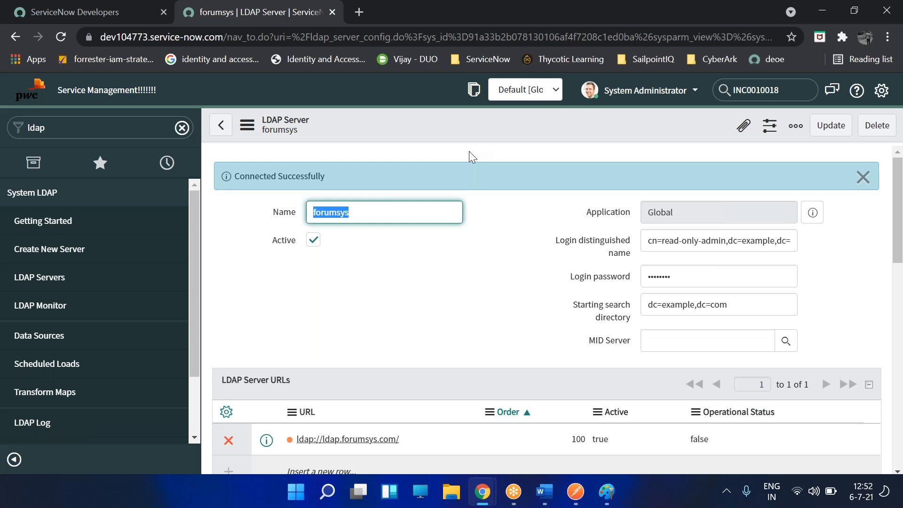
pyautogui.scroll(-5, 517, 275)
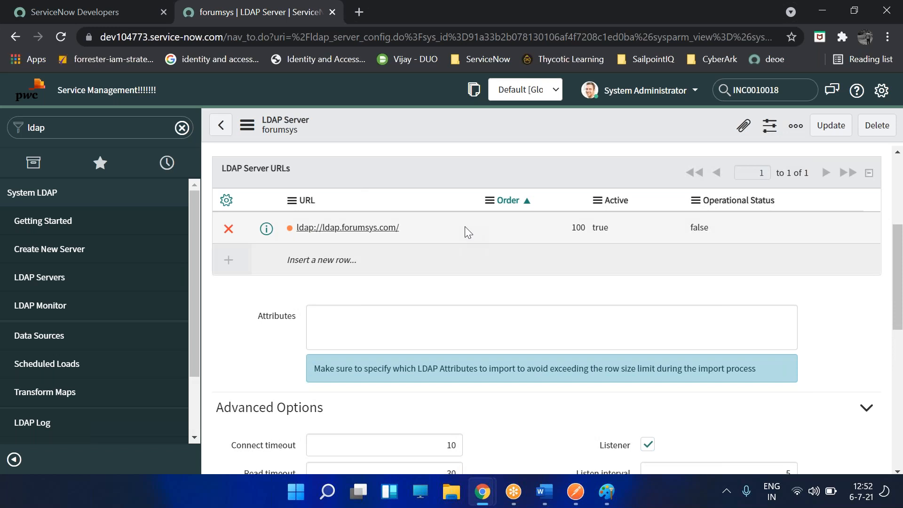
pyautogui.scroll(-1, 406, 276)
# - Scroll to LDAP OU Definitions and point out the Groups and Users entries
pyautogui.scroll(4, 423, 275)
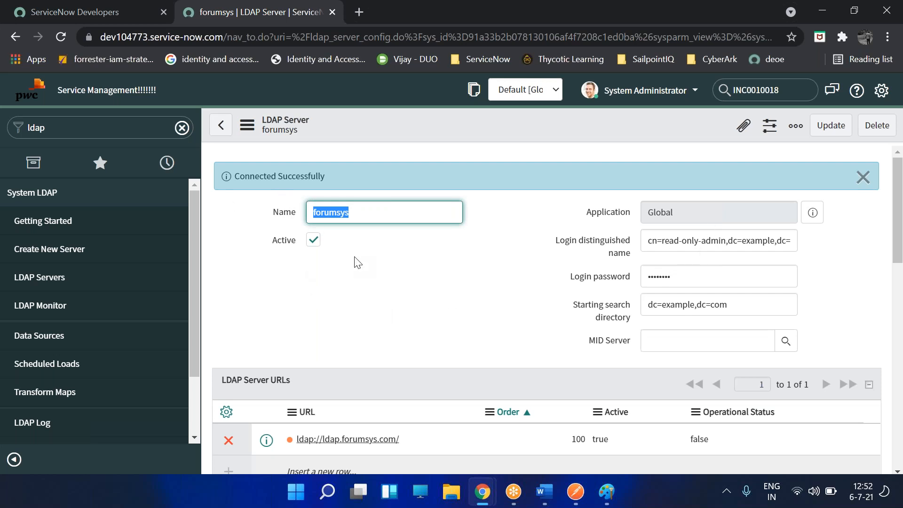
pyautogui.scroll(-7, 362, 259)
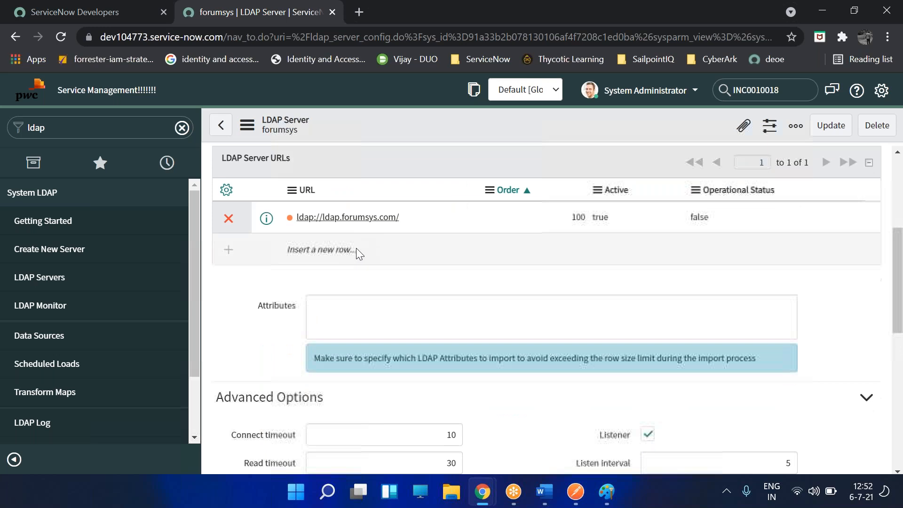
pyautogui.scroll(-3, 388, 263)
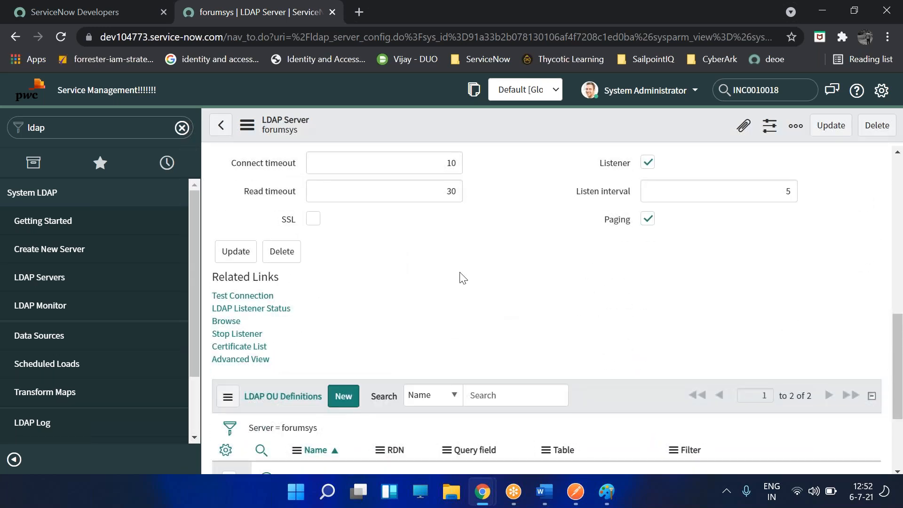
pyautogui.scroll(-3, 388, 316)
pyautogui.moveTo(340, 335); pyautogui.dragTo(285, 338)
pyautogui.moveTo(343, 363); pyautogui.dragTo(234, 376)
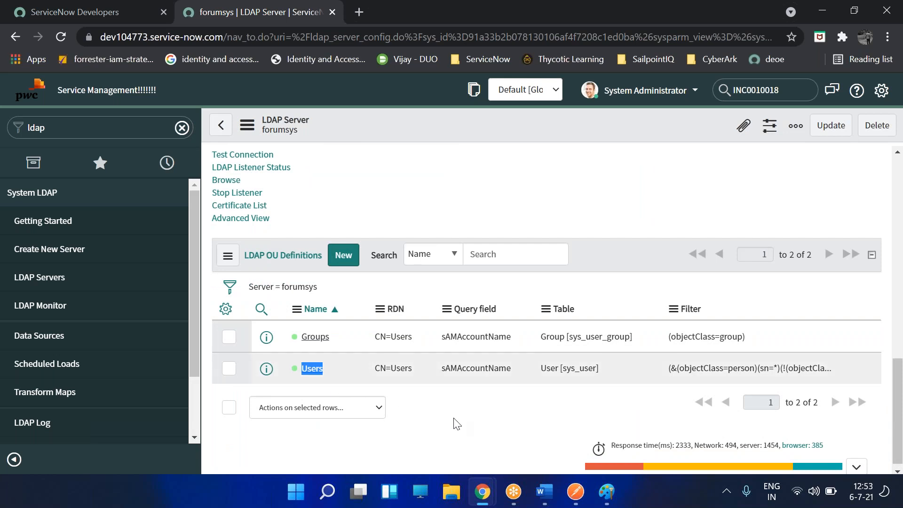
# - Open the Users OU definition, browse, and test it: CN=Users not found in dc=example,dc=com
pyautogui.click(382, 394)
pyautogui.click(312, 369)
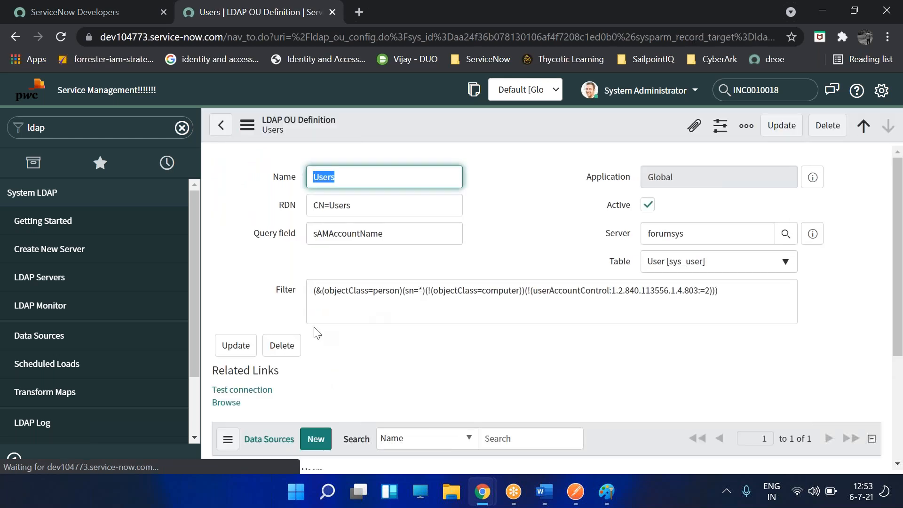
pyautogui.scroll(-3, 248, 257)
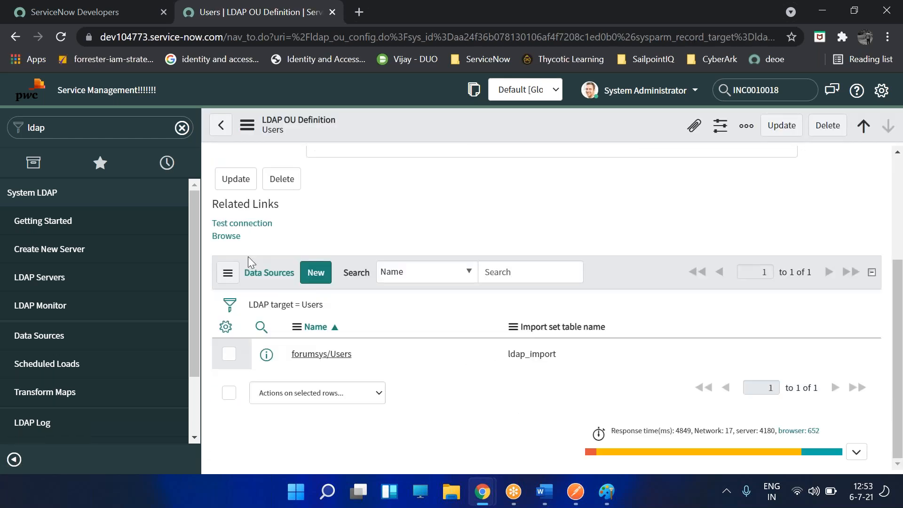
pyautogui.click(229, 236)
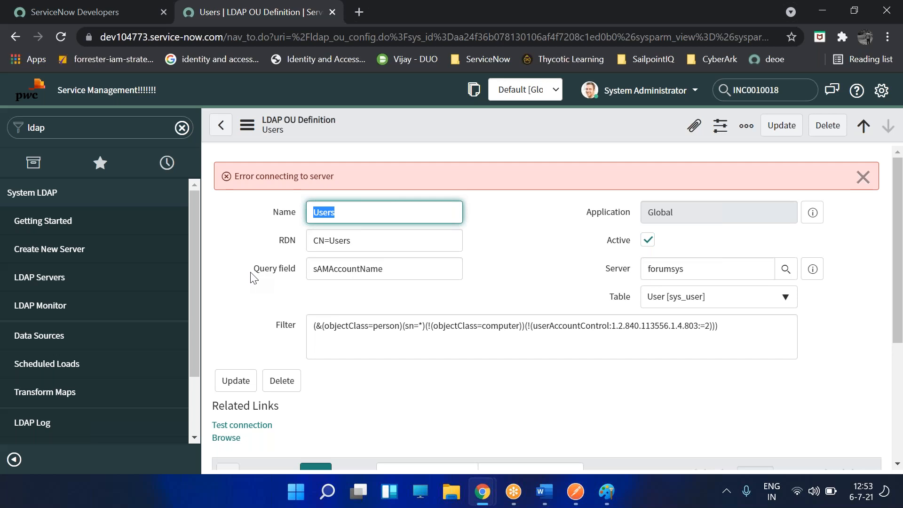
pyautogui.scroll(-4, 553, 335)
pyautogui.click(254, 225)
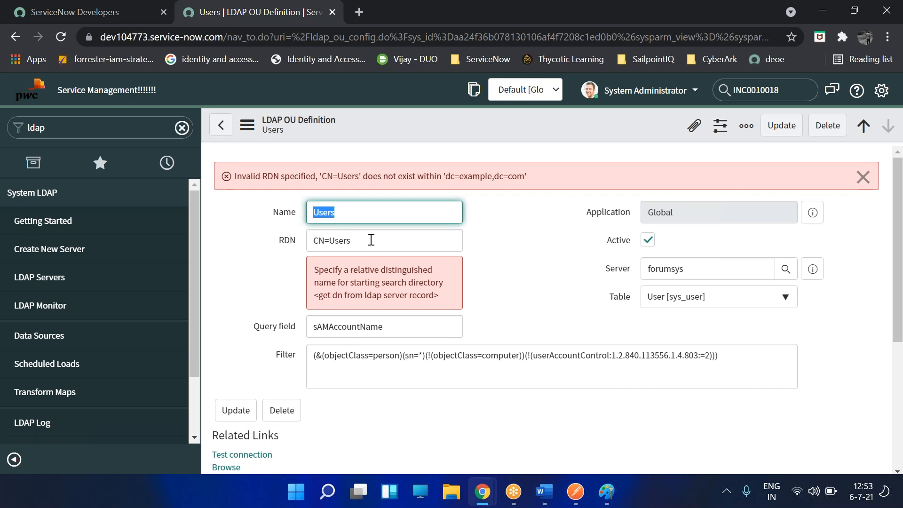
# - Clear the CN=Users value from the RDN field
pyautogui.press('Tab')
pyautogui.press('BackSpace')
pyautogui.press('Tab')
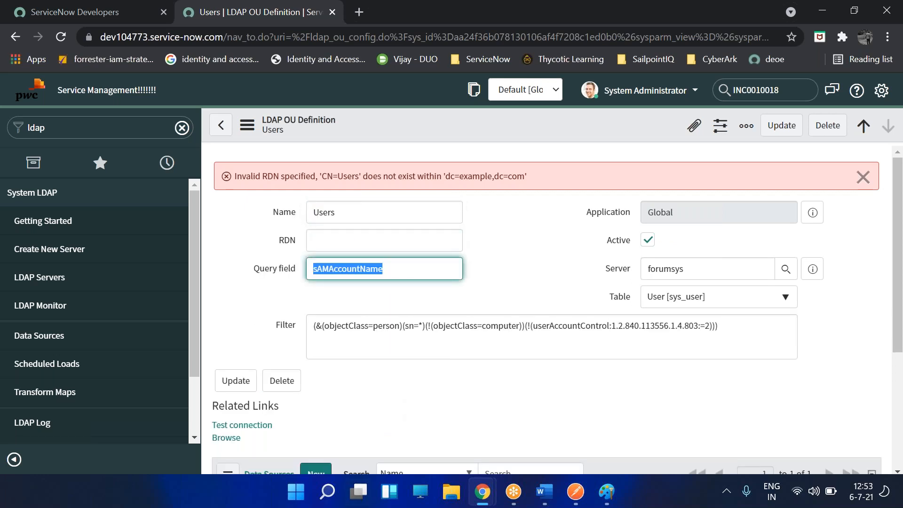
# - Replace the filter with (uid= *) and save the Users OU definition
pyautogui.click(396, 332)
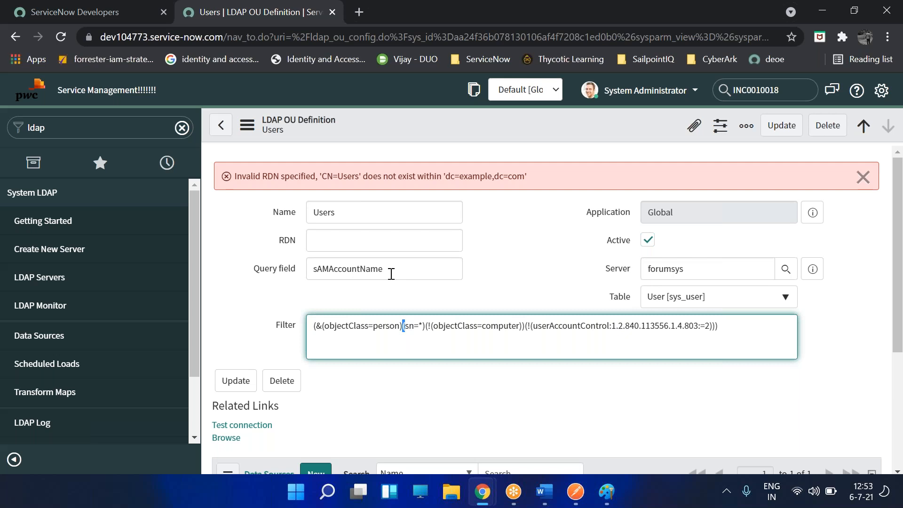
pyautogui.hotkey('ctrl', 'a')
pyautogui.press('BackSpace')
pyautogui.write('(uid= *')
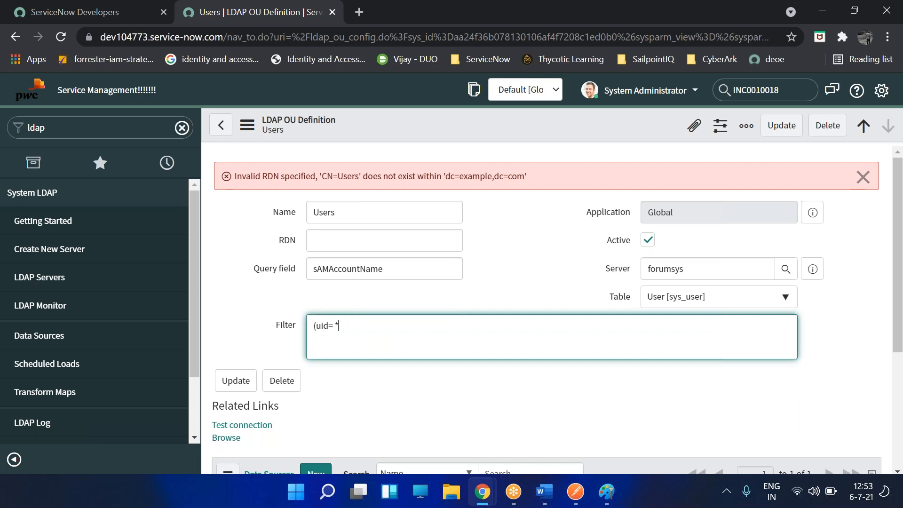
pyautogui.write(')')
pyautogui.rightClick(532, 125)
pyautogui.click(539, 137)
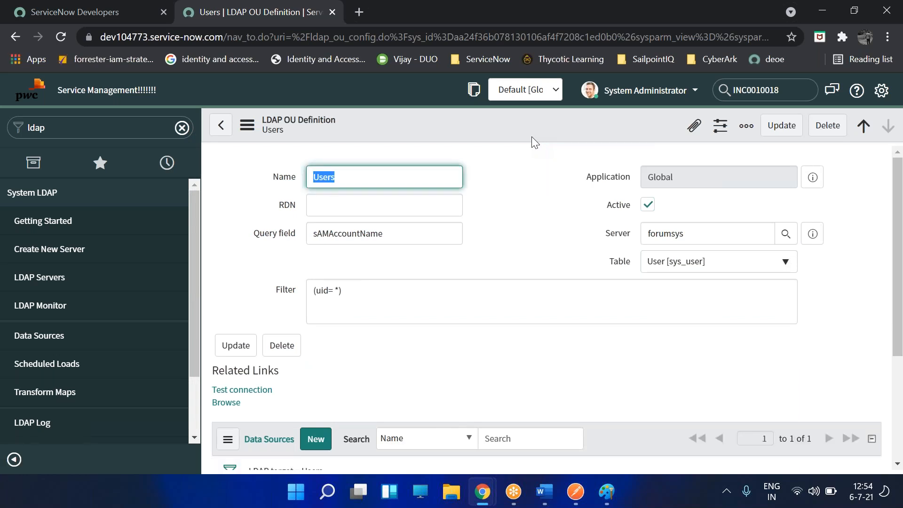
# - Browse the directory with the new filter, which reports 'Error connecting to server'
pyautogui.click(504, 239)
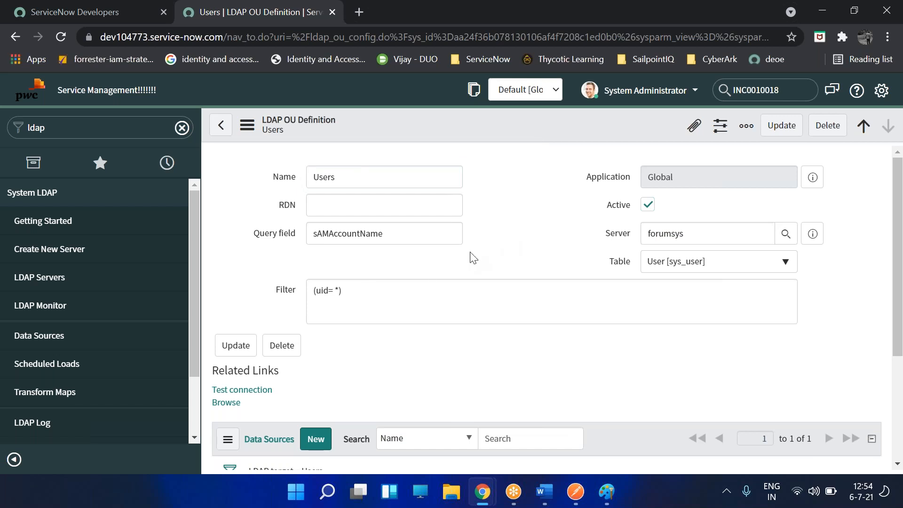
pyautogui.scroll(-1, 472, 257)
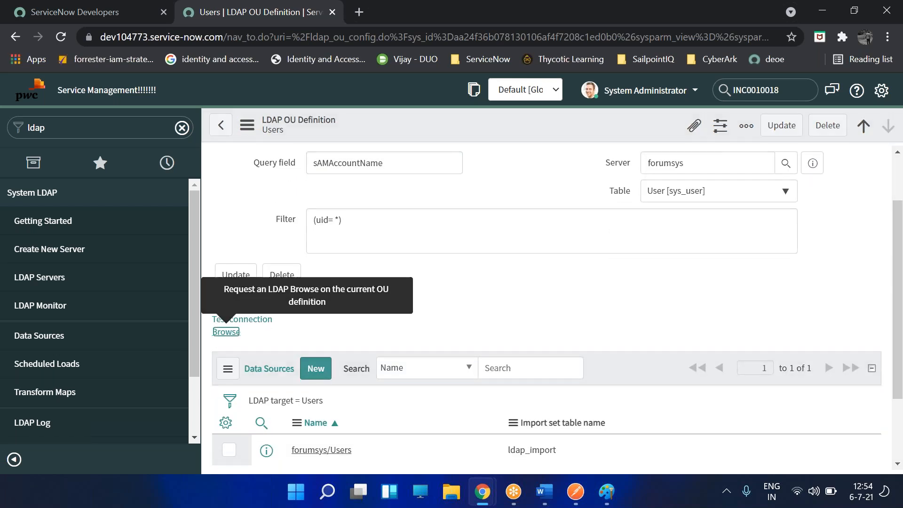
pyautogui.click(226, 332)
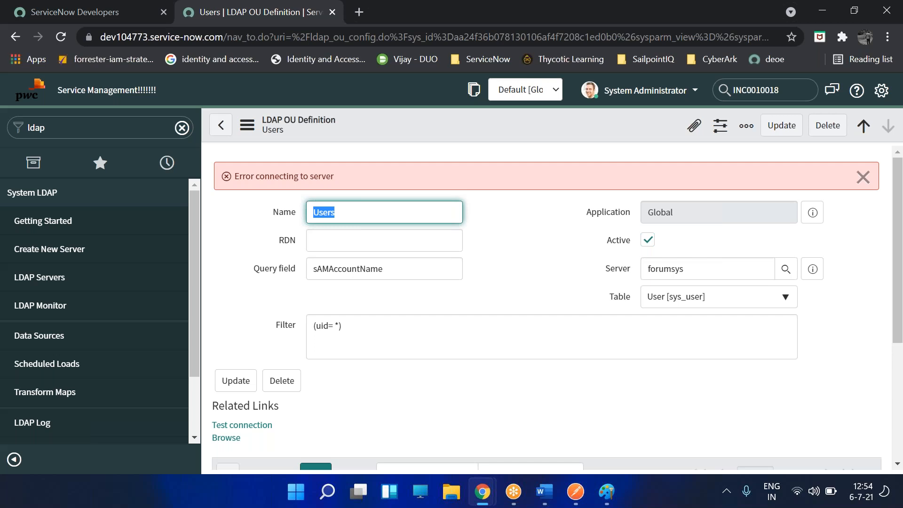
# - Clear the sAMAccountName query field and save the OU definition
pyautogui.doubleClick(411, 271)
pyautogui.press('BackSpace')
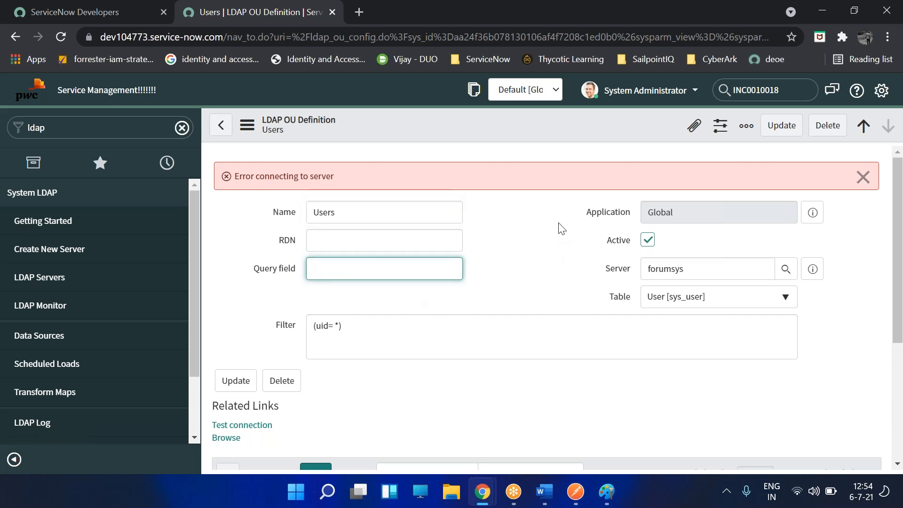
pyautogui.rightClick(516, 132)
pyautogui.click(525, 143)
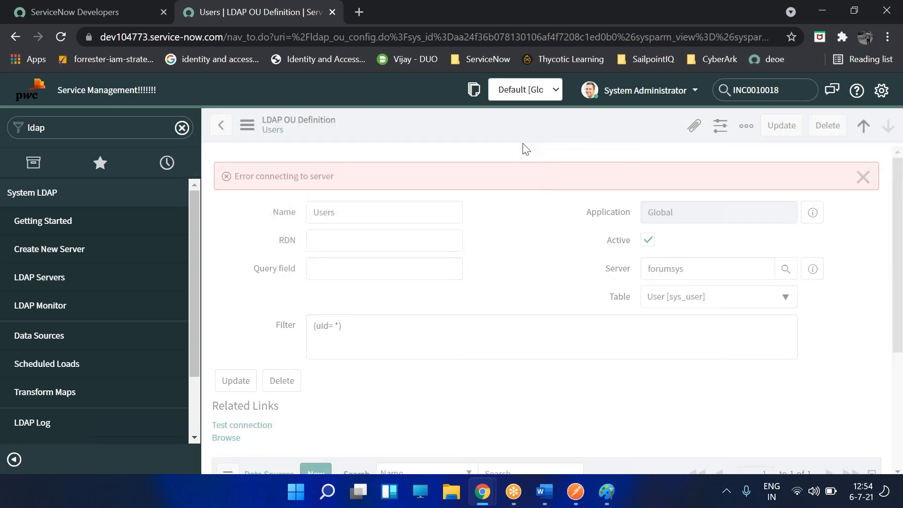
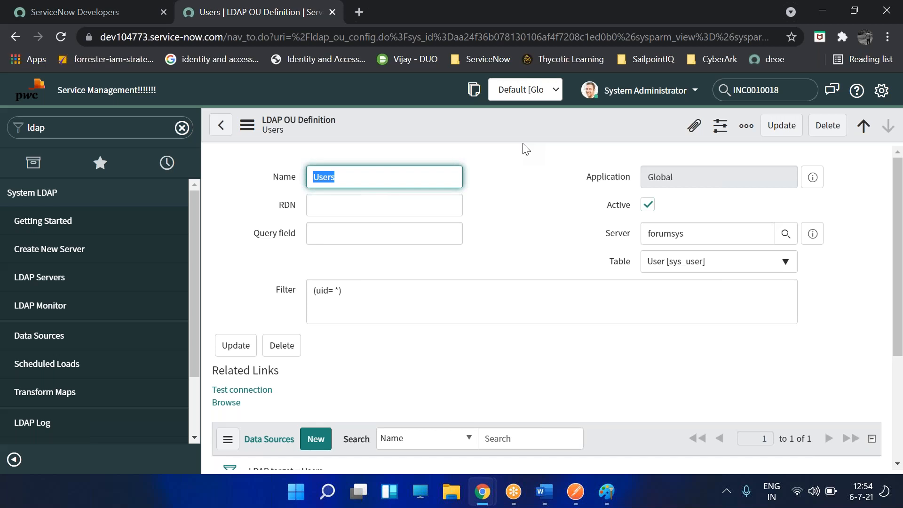
# - Test the Users OU definition's LDAP connection, which reports an error, then scroll to its forumsys/Users data source
pyautogui.click(226, 403)
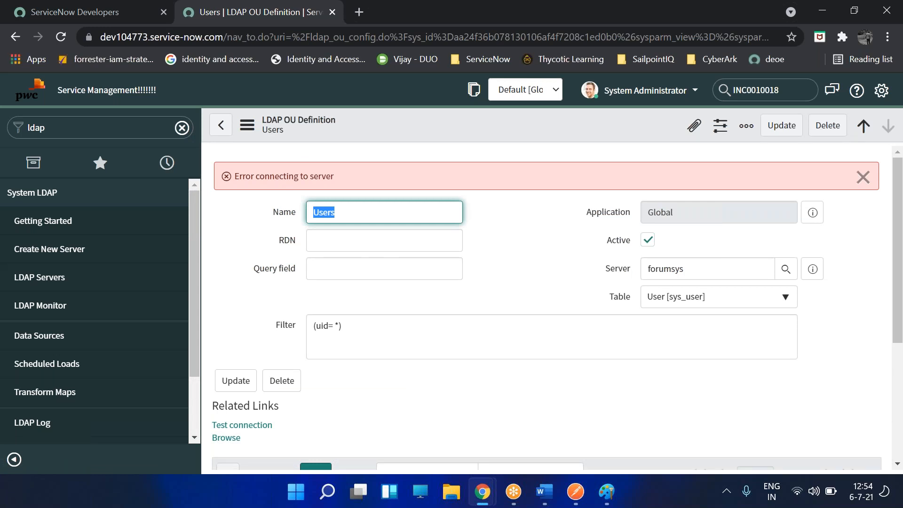
pyautogui.click(504, 308)
pyautogui.scroll(-2, 340, 356)
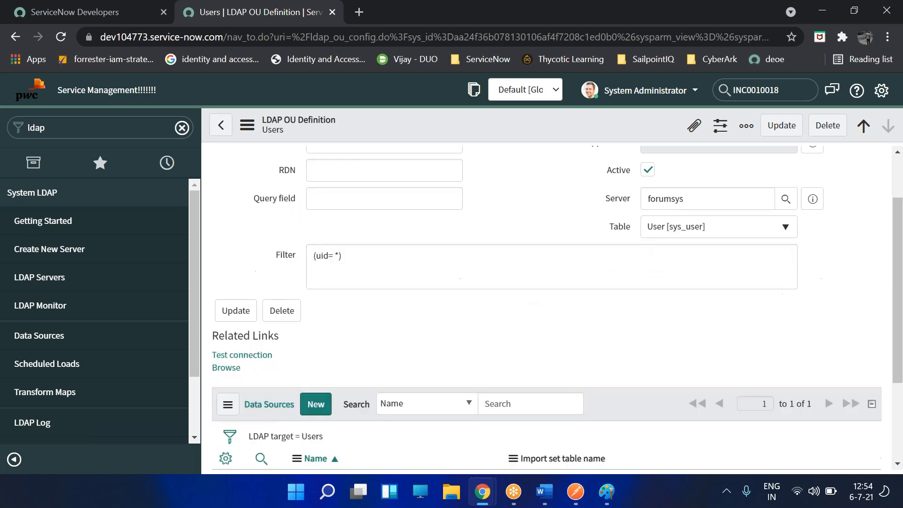
pyautogui.scroll(-3, 302, 357)
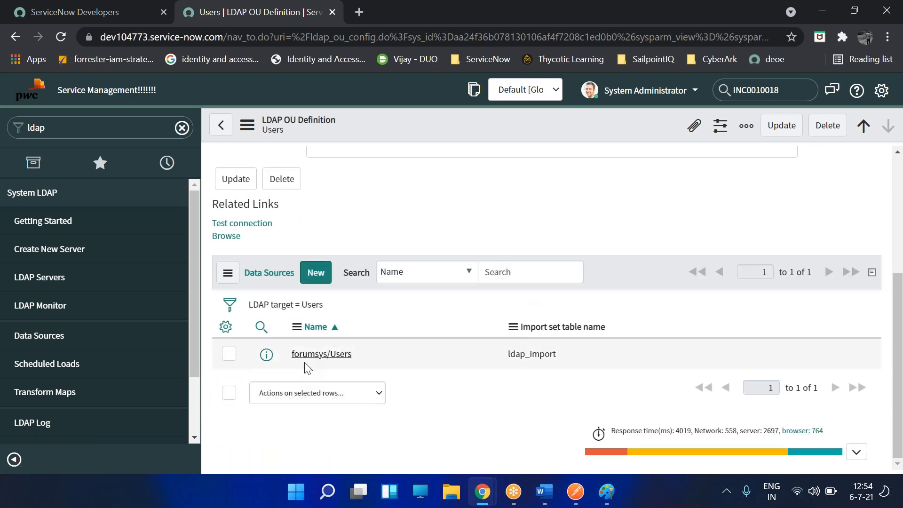
# - Load all records from the forumsys/Users data source (0 processed), then return to the Users OU definition
pyautogui.click(322, 357)
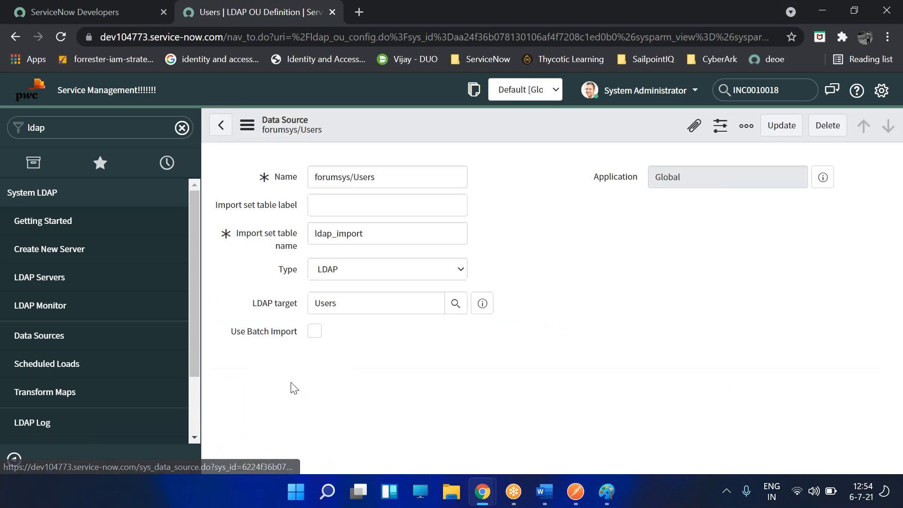
pyautogui.scroll(-3, 275, 335)
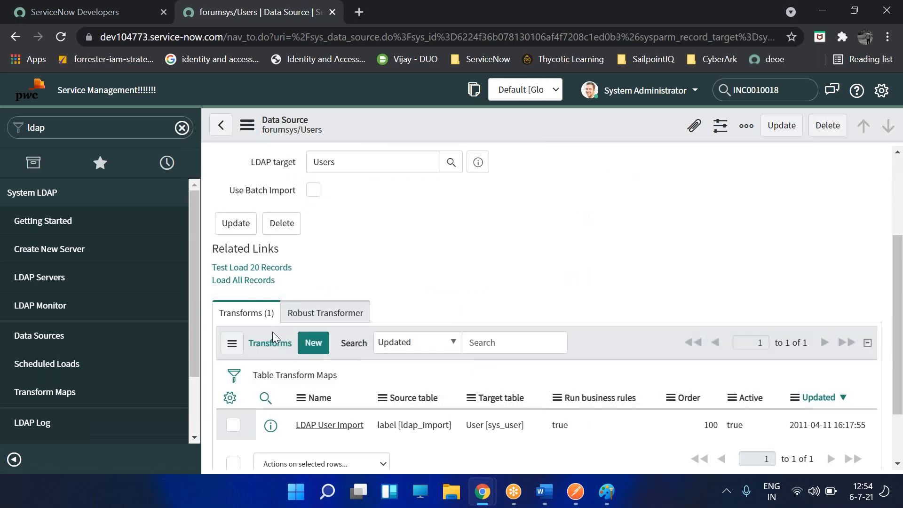
pyautogui.click(263, 282)
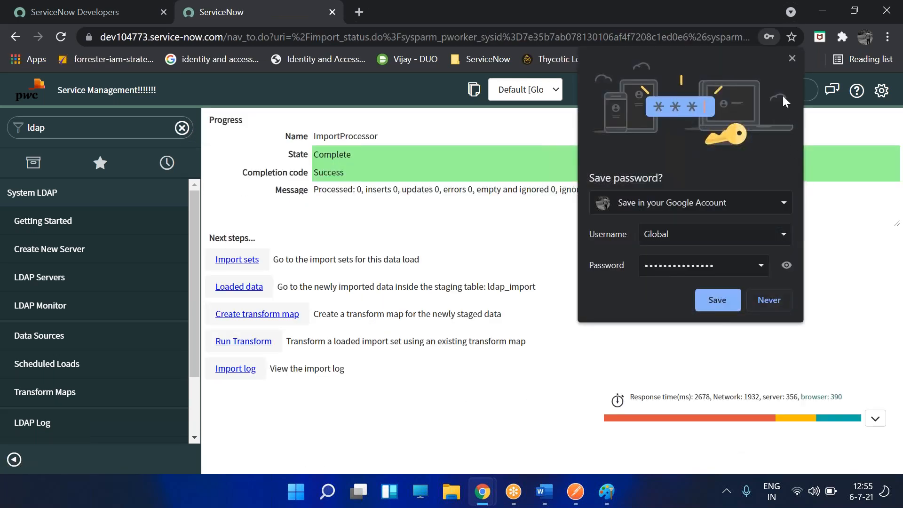
pyautogui.click(792, 58)
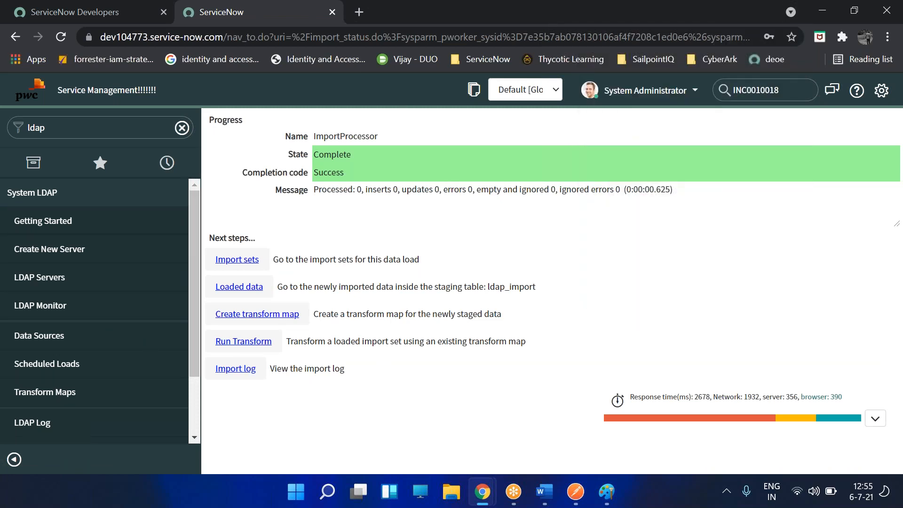
pyautogui.click(18, 37)
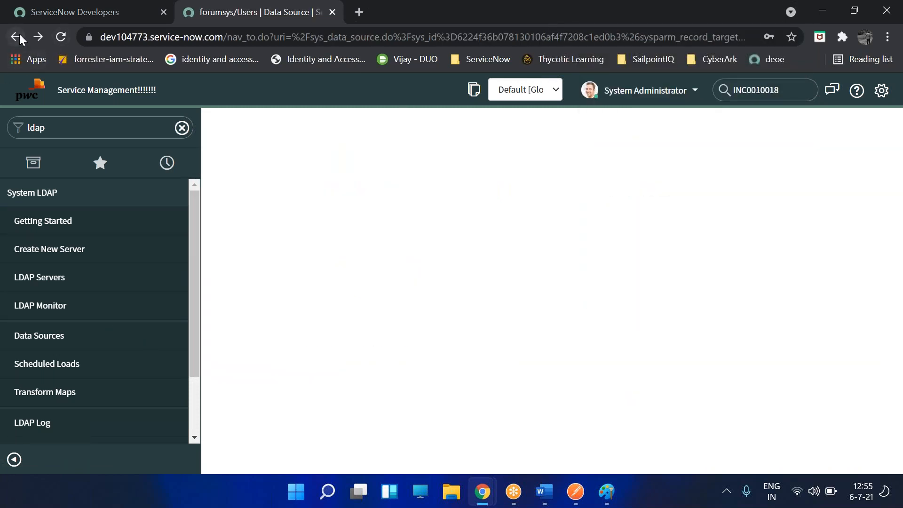
pyautogui.scroll(-5, 463, 233)
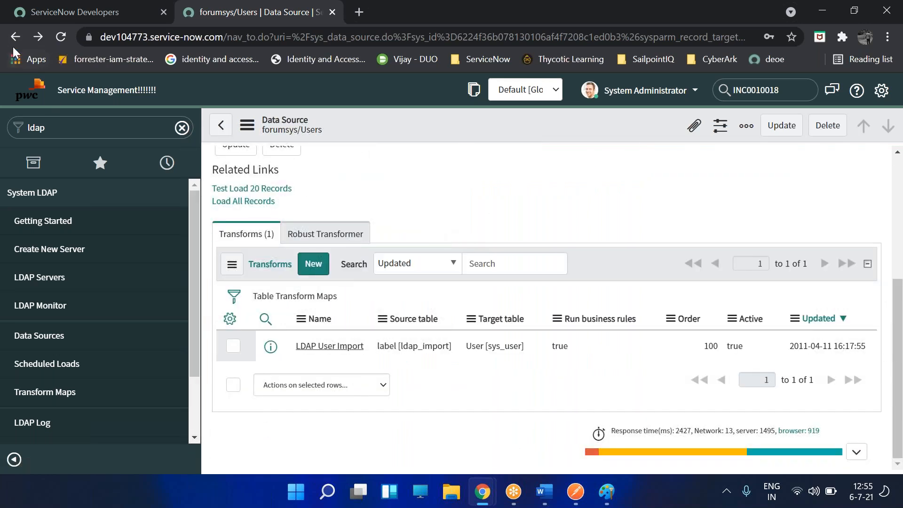
pyautogui.click(215, 113)
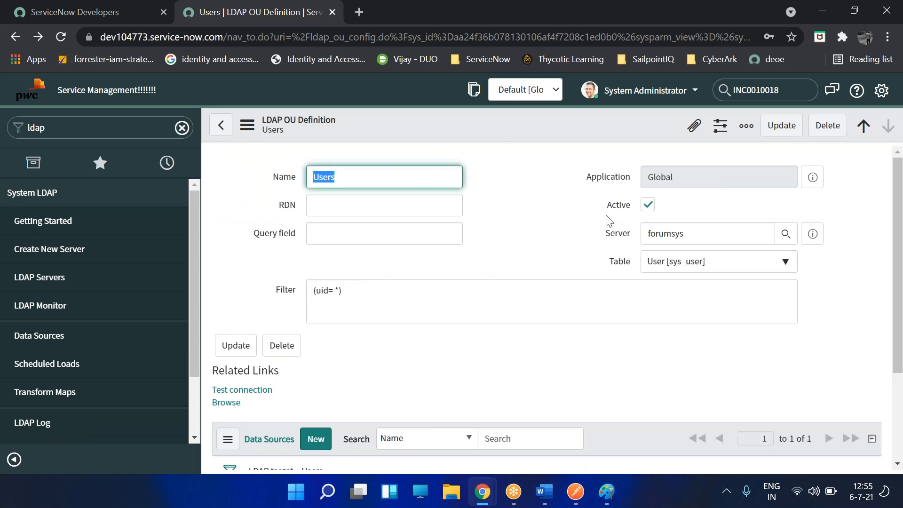
# - Set the query field to sAMAccountName and the filter to (uid=e*), then save the OU definition
pyautogui.click(348, 238)
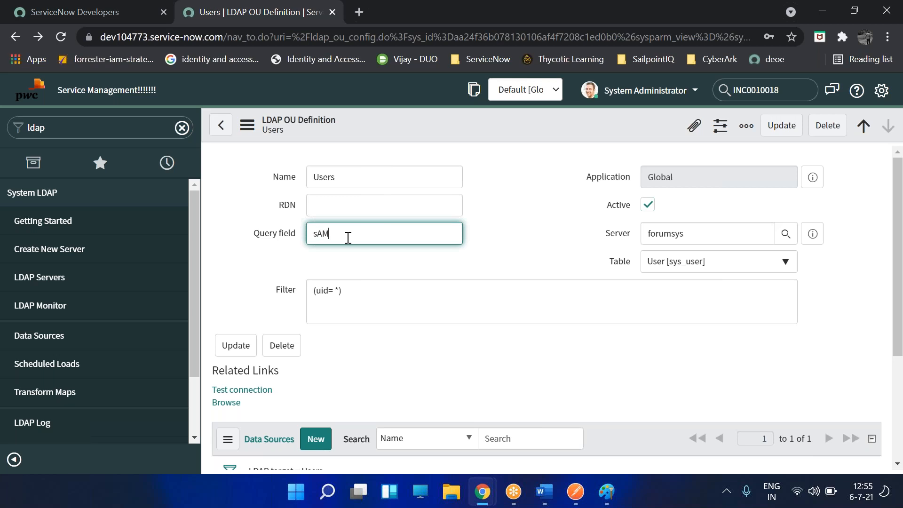
pyautogui.write('untName')
pyautogui.moveTo(336, 295); pyautogui.dragTo(445, 302)
pyautogui.press('Left')
pyautogui.write('e')
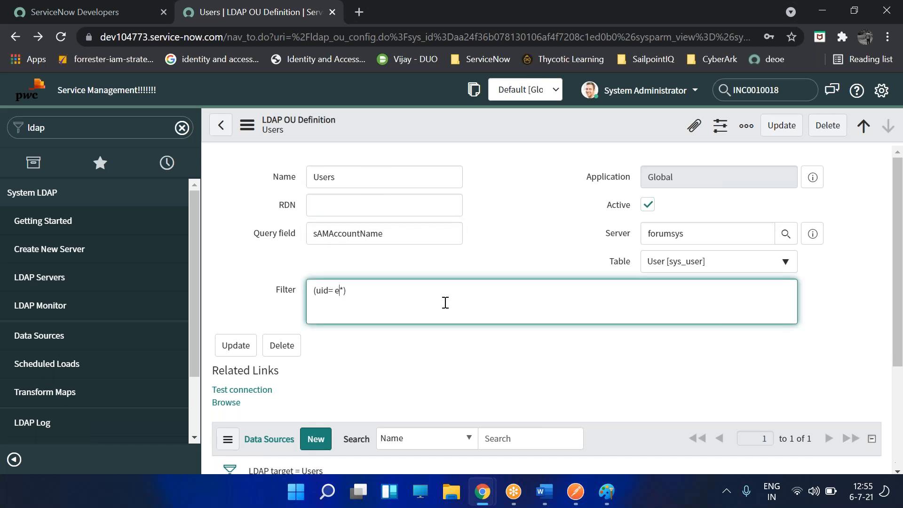
pyautogui.rightClick(572, 131)
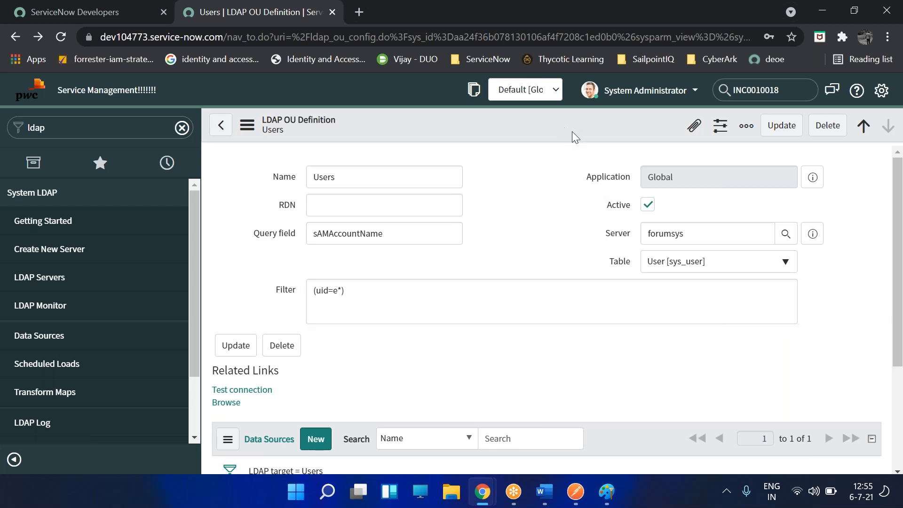
pyautogui.click(576, 131)
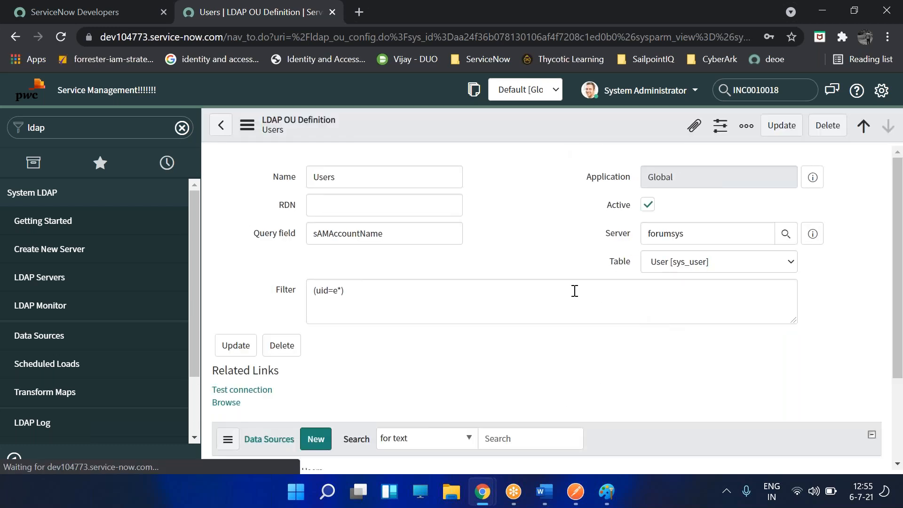
# - Test the LDAP connection again, which now connects successfully
pyautogui.scroll(-4, 574, 291)
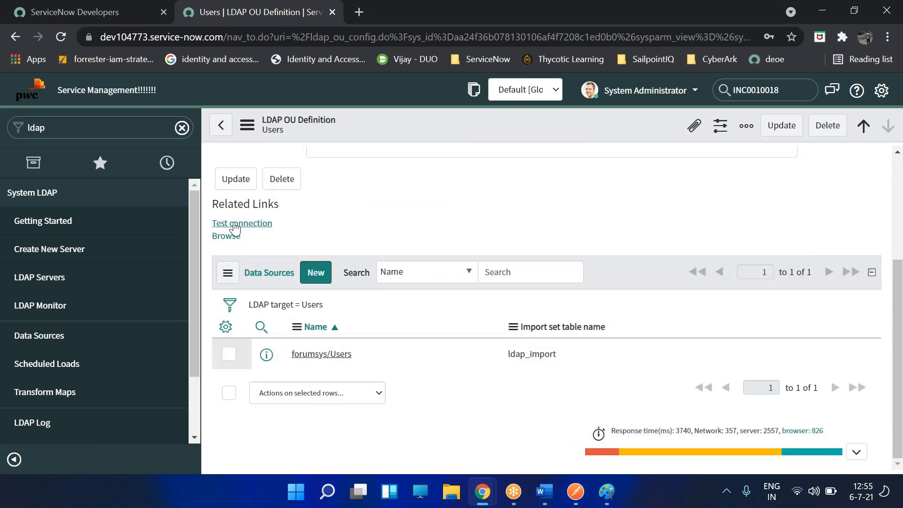
pyautogui.click(235, 225)
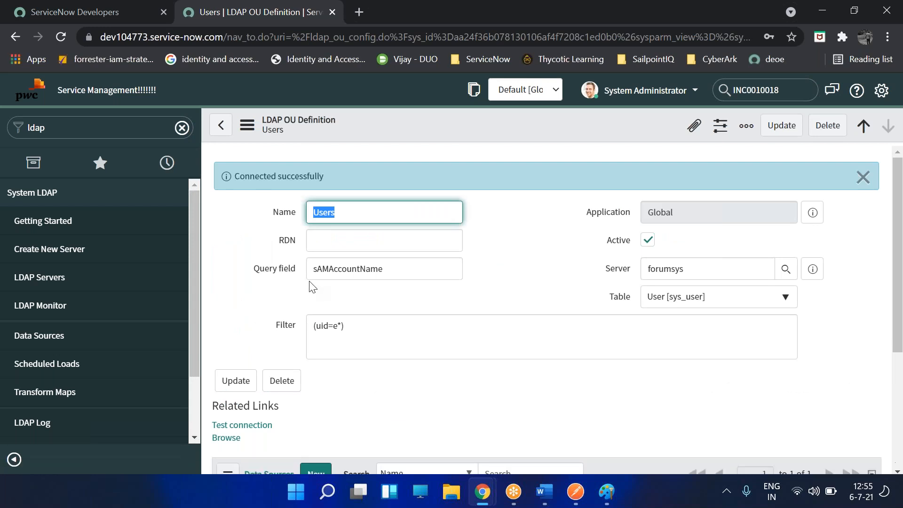
pyautogui.scroll(-4, 310, 286)
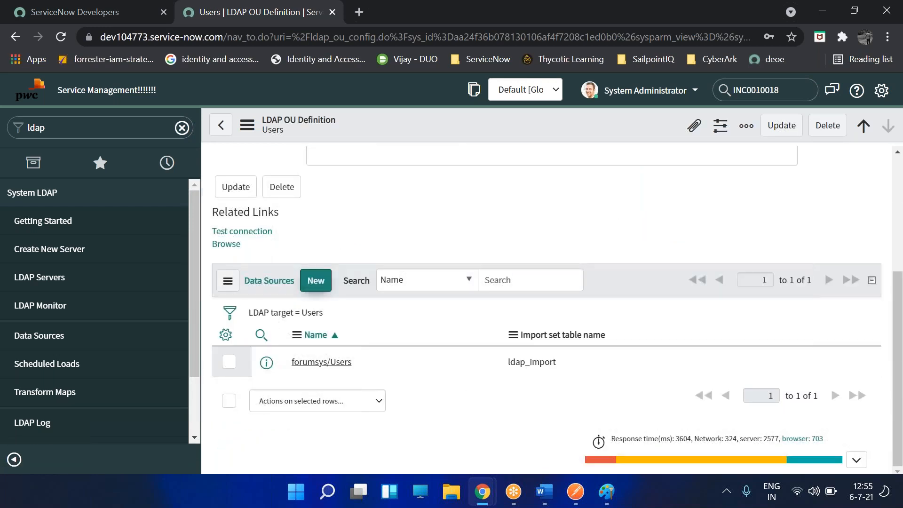
# - Review the seven field maps of forumsys/Users' LDAP User Import transform map, then return to the data source
pyautogui.click(322, 362)
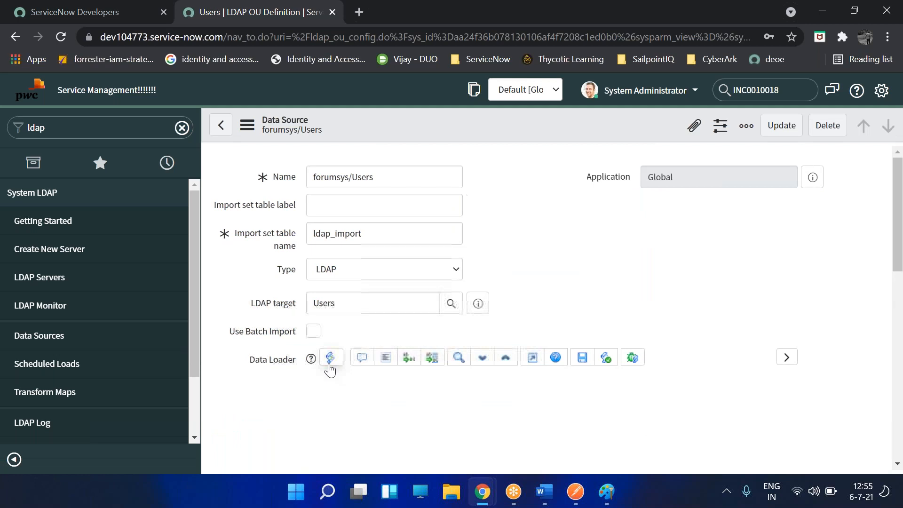
pyautogui.scroll(-5, 333, 360)
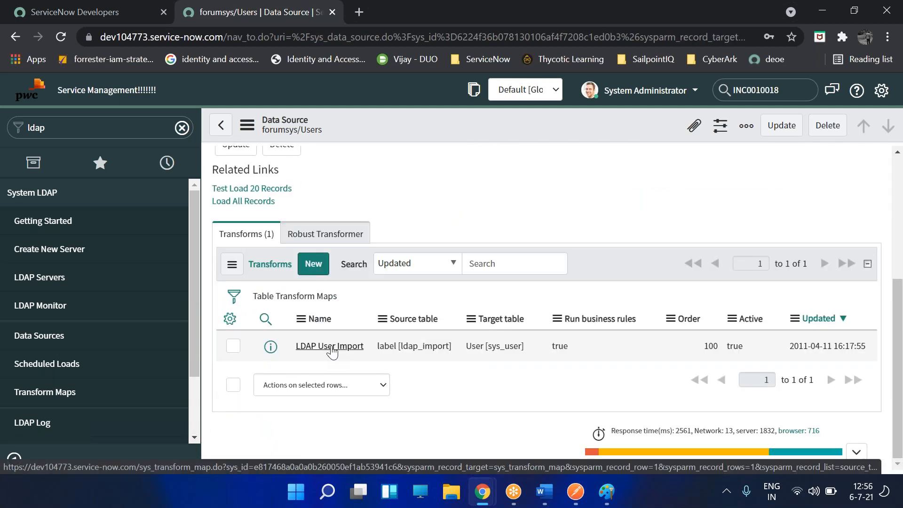
pyautogui.click(329, 348)
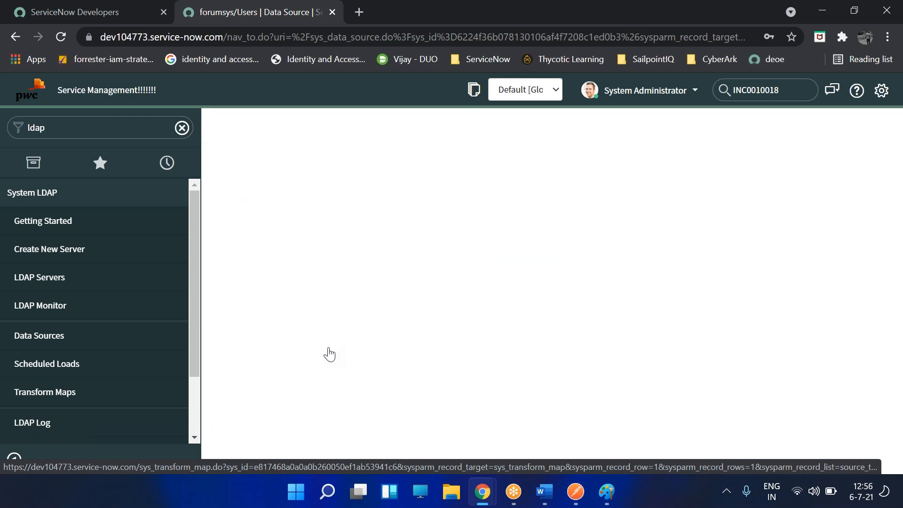
pyautogui.scroll(-3, 329, 353)
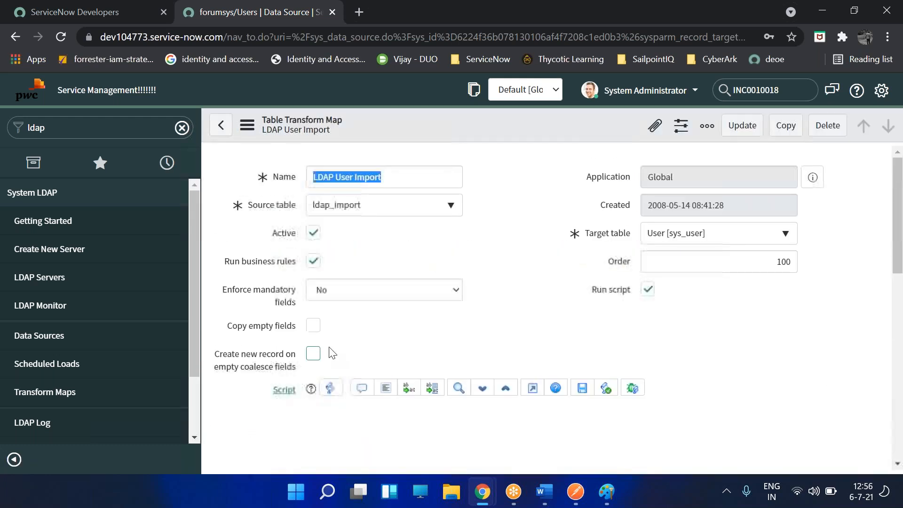
pyautogui.scroll(-6, 331, 353)
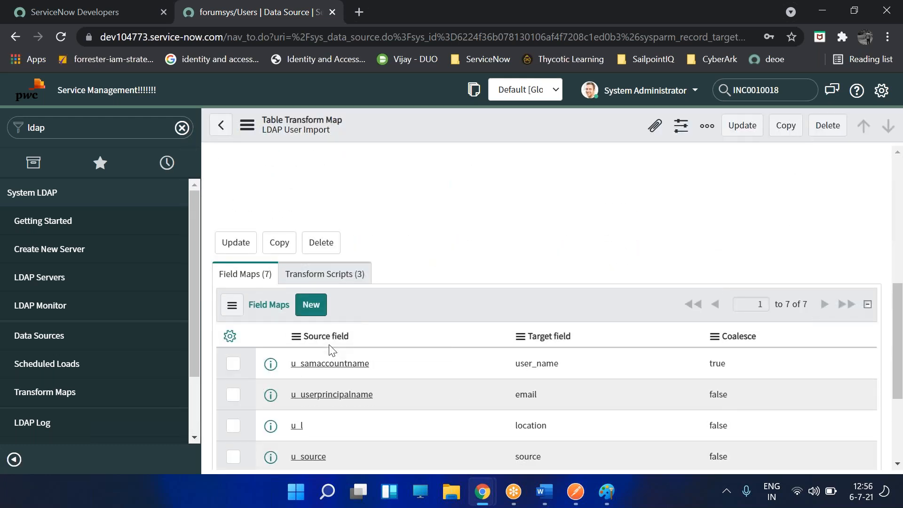
pyautogui.scroll(-3, 331, 347)
pyautogui.scroll(9, 331, 347)
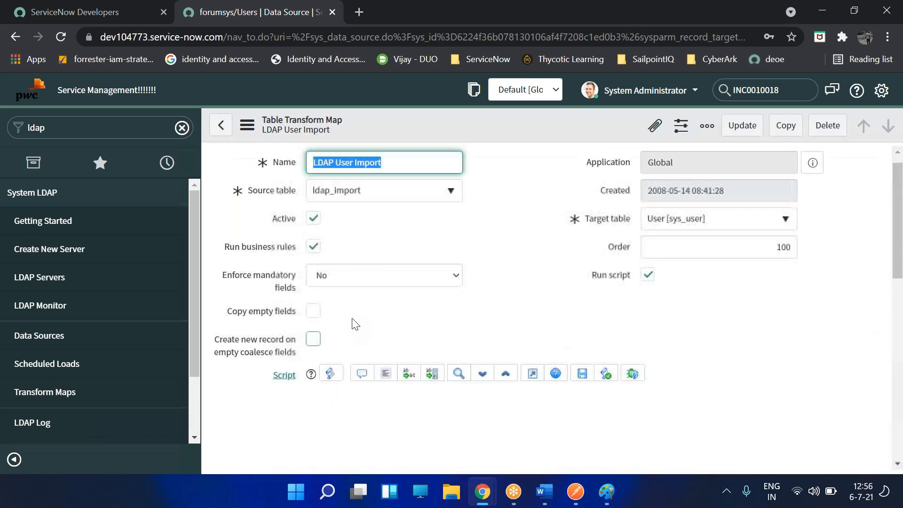
pyautogui.click(222, 131)
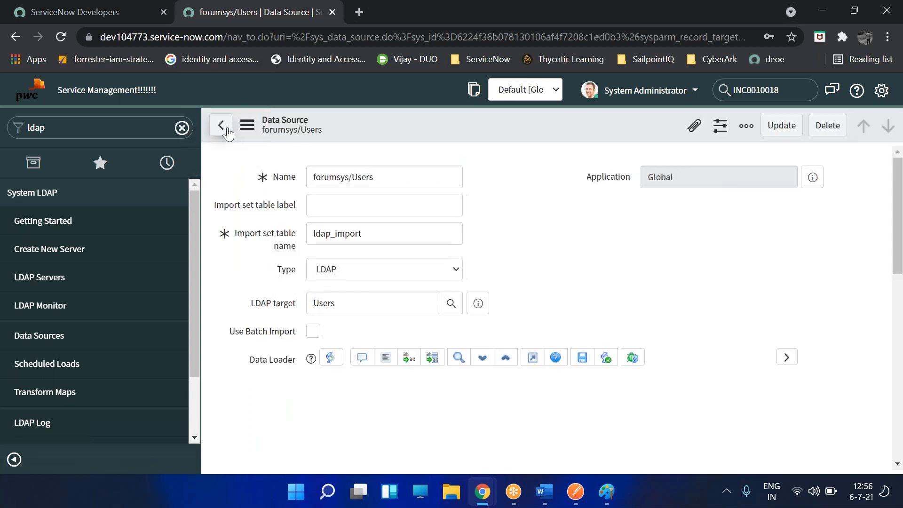
# - Browse the forumsys directory with the (uid=e*) filter and leave the results
pyautogui.click(228, 134)
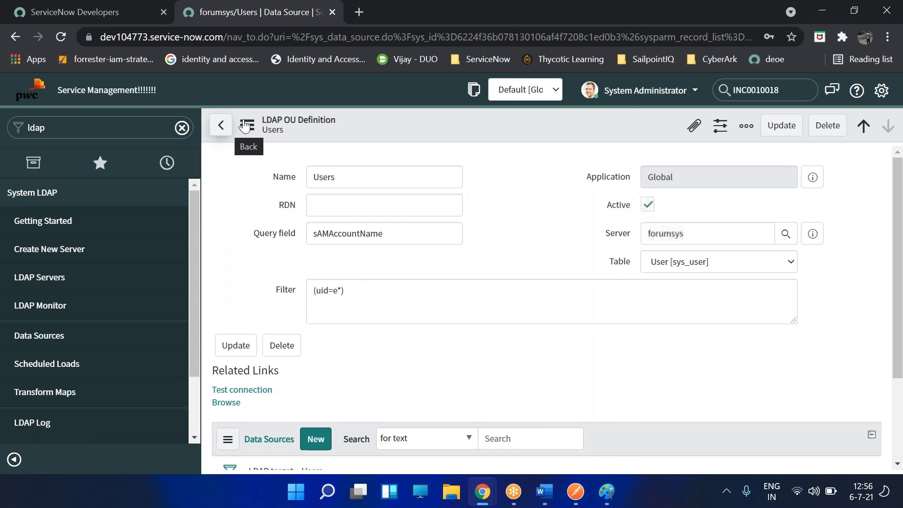
pyautogui.scroll(-1, 253, 338)
pyautogui.click(227, 333)
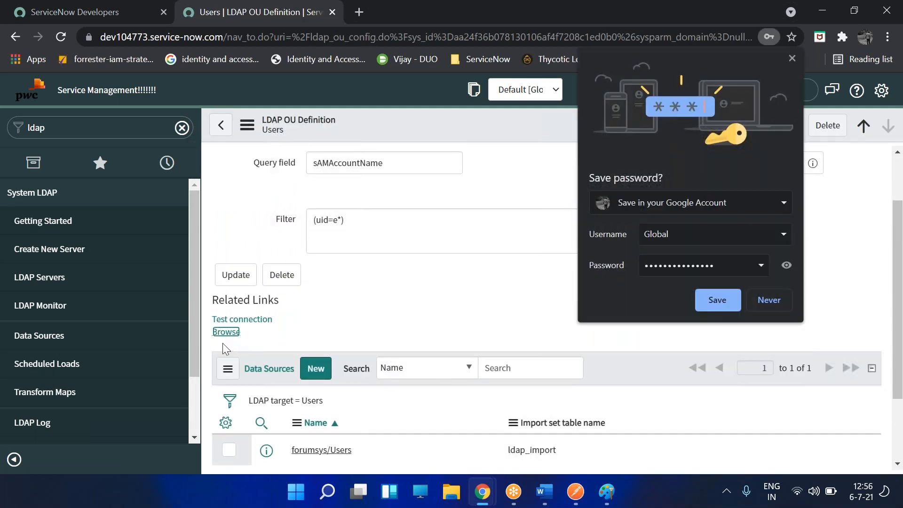
pyautogui.click(792, 58)
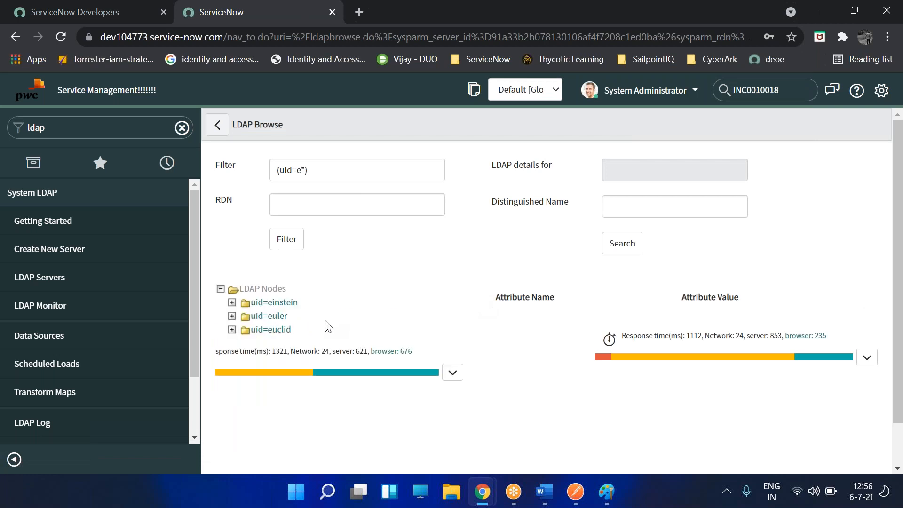
pyautogui.click(216, 125)
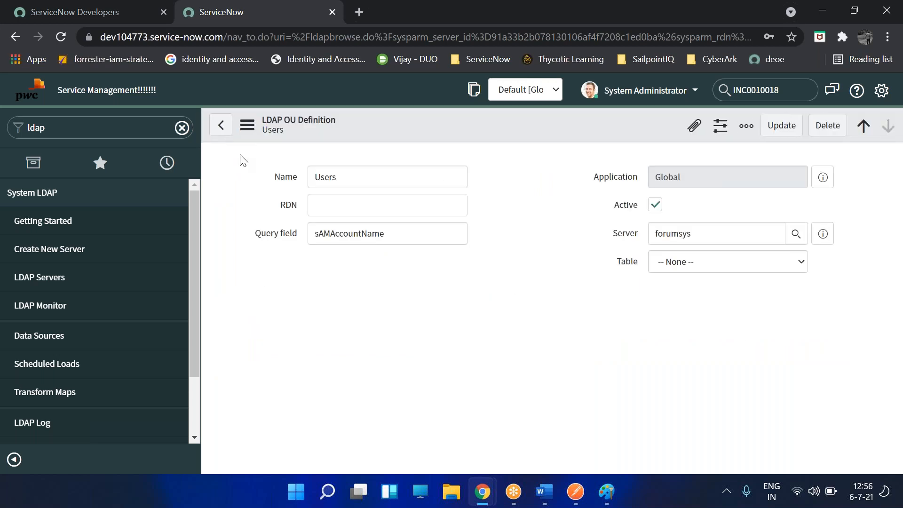
# - Change the filter back to (uid=*) and save the Users OU definition
pyautogui.click(329, 292)
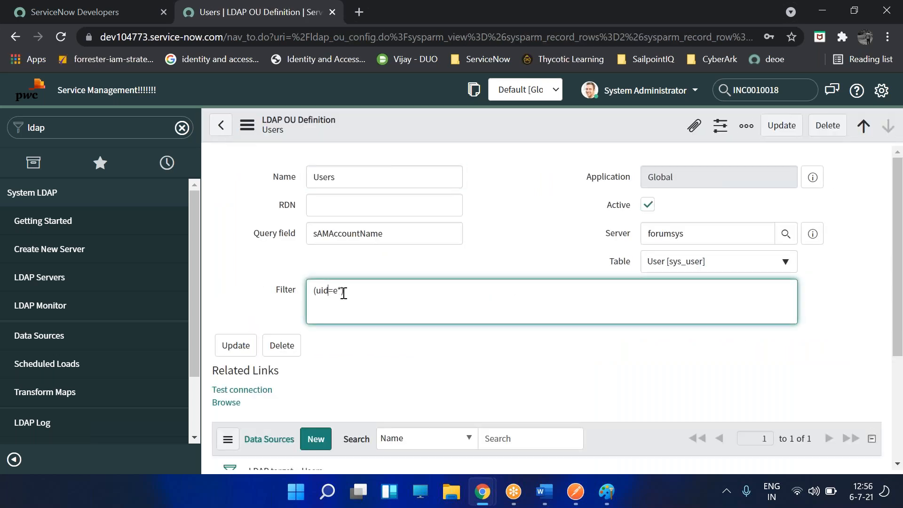
pyautogui.press('BackSpace')
pyautogui.rightClick(519, 129)
pyautogui.click(532, 130)
pyautogui.rightClick(532, 130)
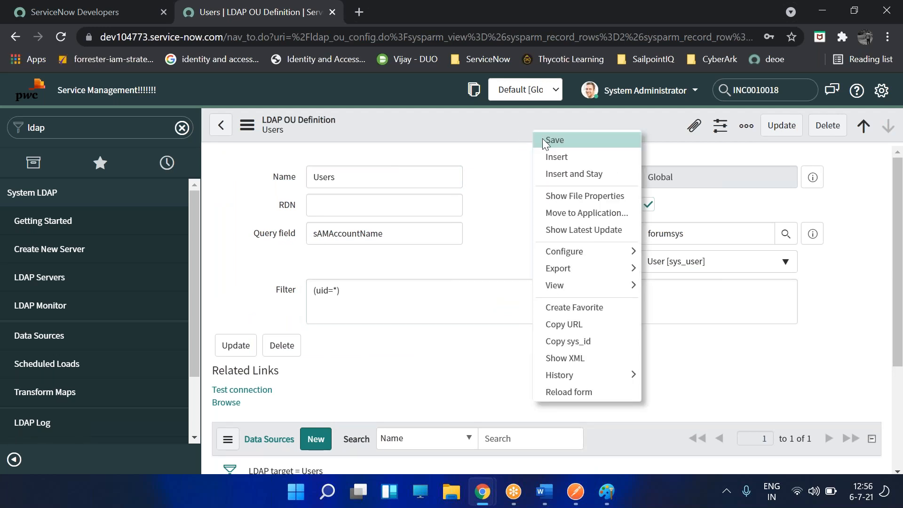
pyautogui.click(542, 139)
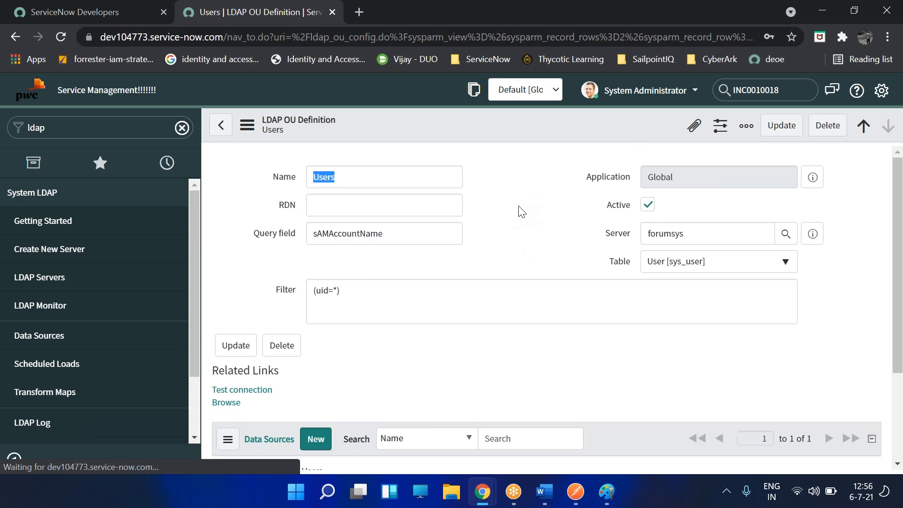
# - Browse with (uid=*), expand LDAP Nodes to see newton, einstein, tesla, then return to the form
pyautogui.click(227, 404)
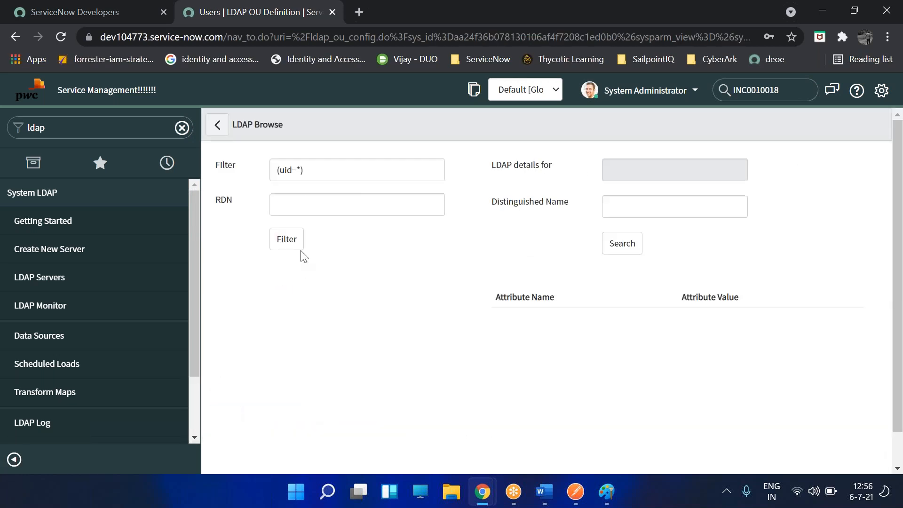
pyautogui.click(221, 290)
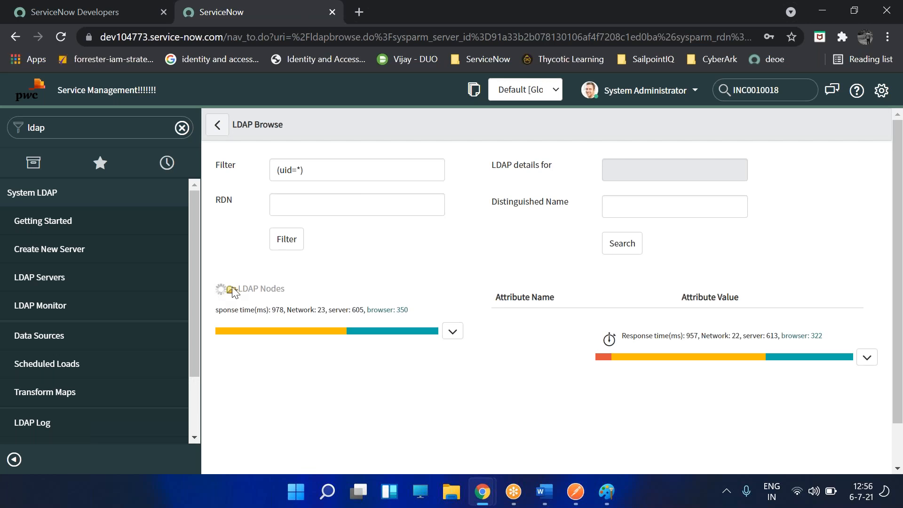
pyautogui.scroll(-1, 330, 337)
pyautogui.scroll(1, 323, 339)
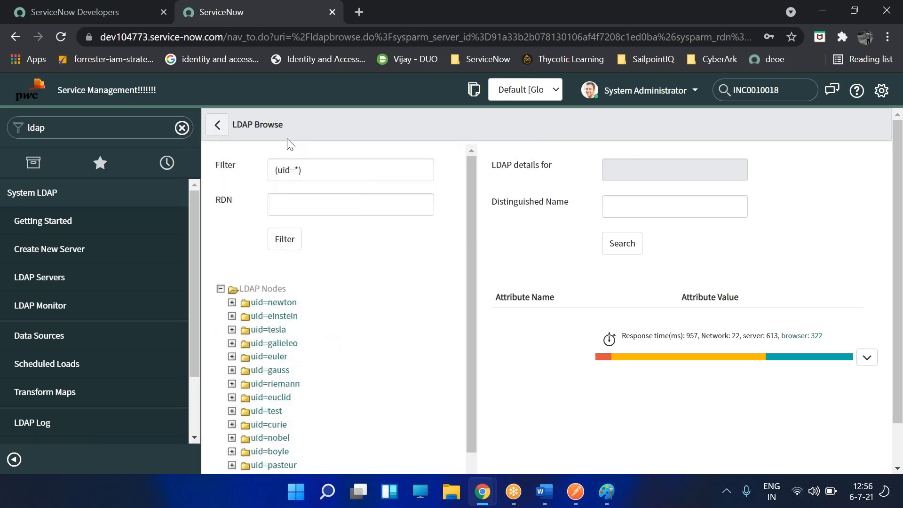
pyautogui.click(207, 132)
pyautogui.click(216, 132)
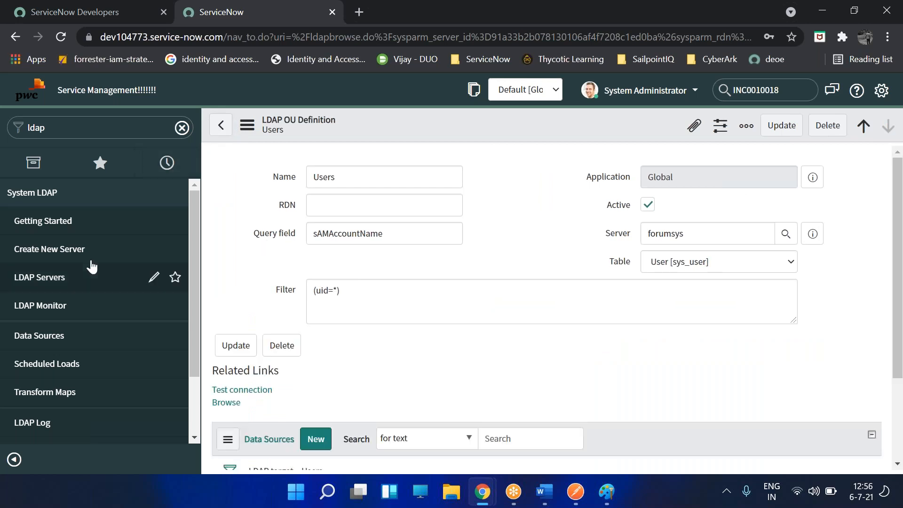
pyautogui.click(64, 286)
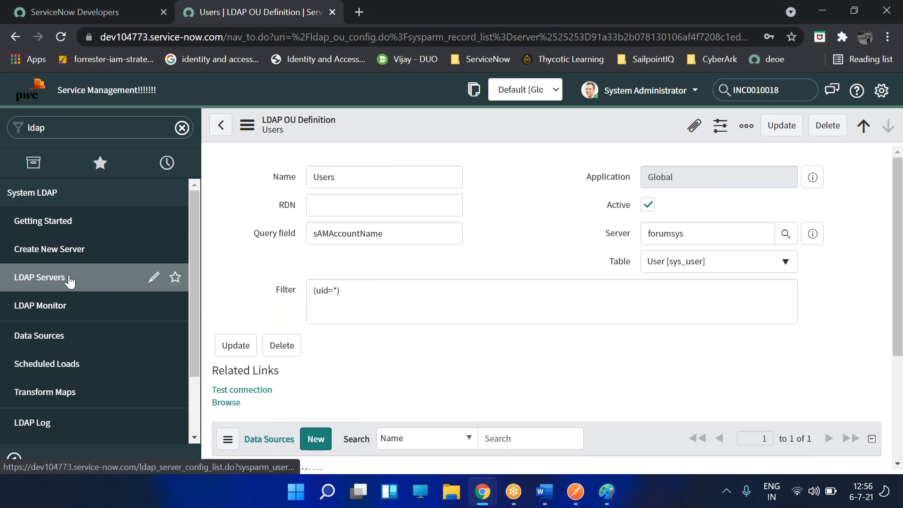
pyautogui.click(122, 296)
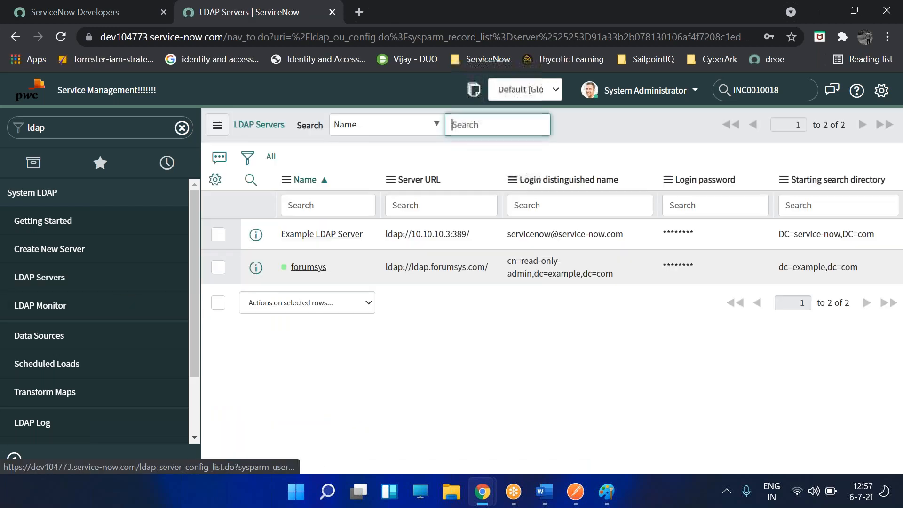
pyautogui.click(306, 267)
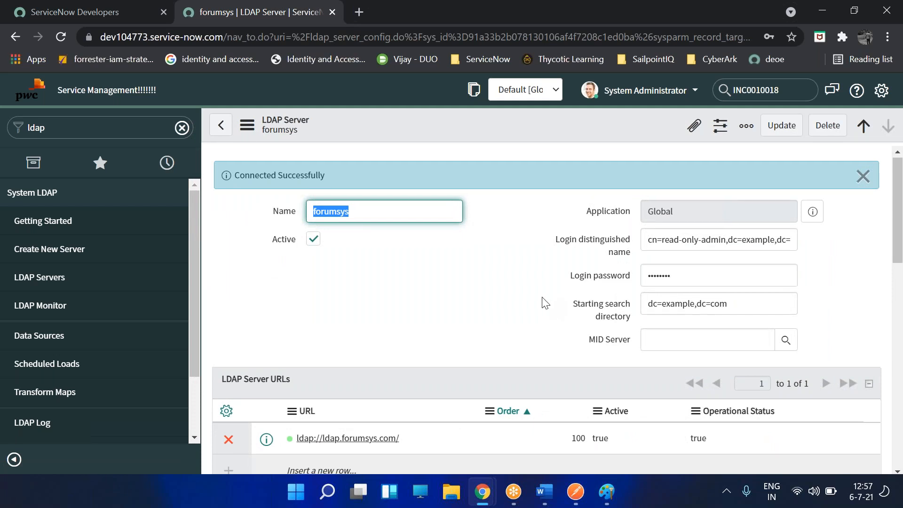
pyautogui.scroll(-10, 540, 301)
pyautogui.scroll(-3, 563, 277)
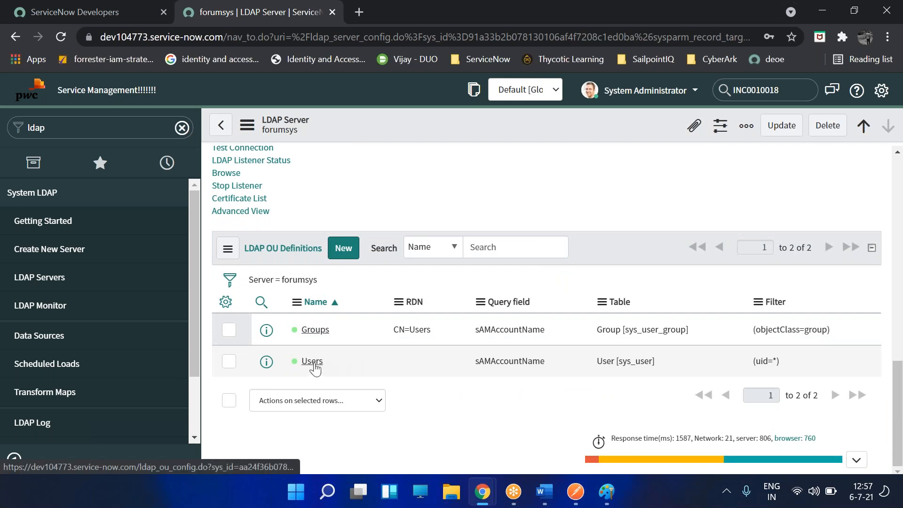
pyautogui.click(313, 362)
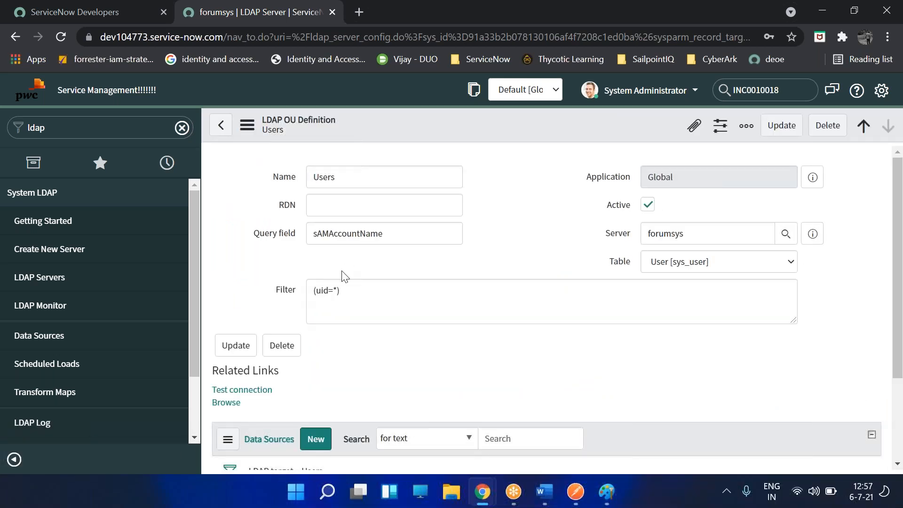
pyautogui.scroll(-3, 407, 238)
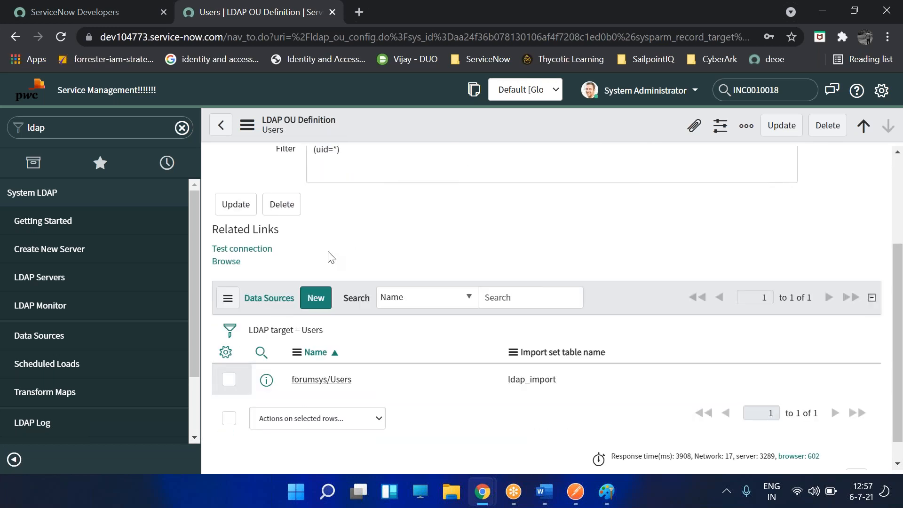
pyautogui.scroll(3, 349, 294)
pyautogui.moveTo(347, 293); pyautogui.dragTo(266, 292)
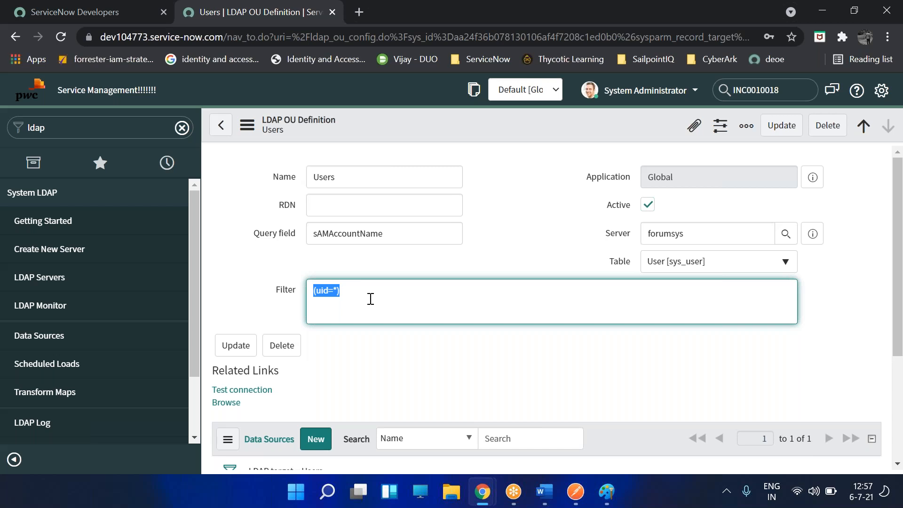
pyautogui.click(545, 492)
# - Add the notes 'UID: Unique ID', 'Sam Account', 'DN', 'OU:' and 'CN' on separate lines
pyautogui.scroll(-1, 545, 342)
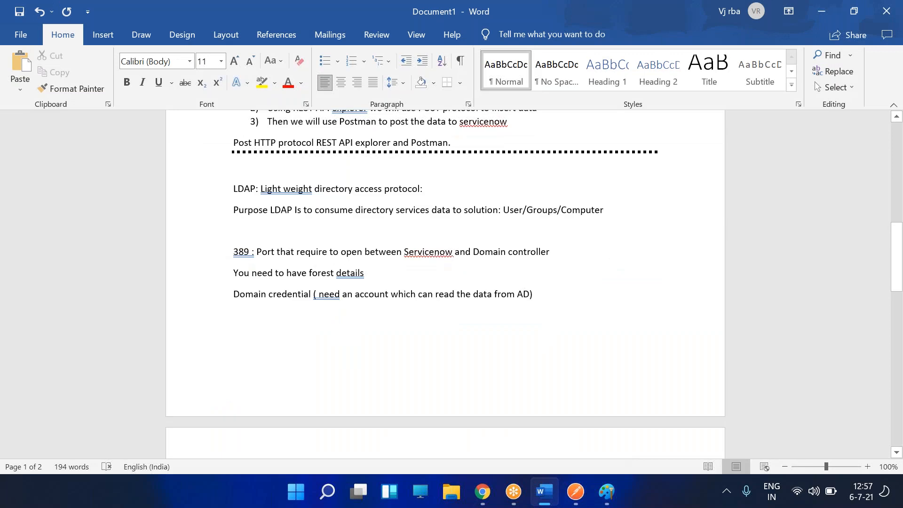
pyautogui.write('UID: UNi')
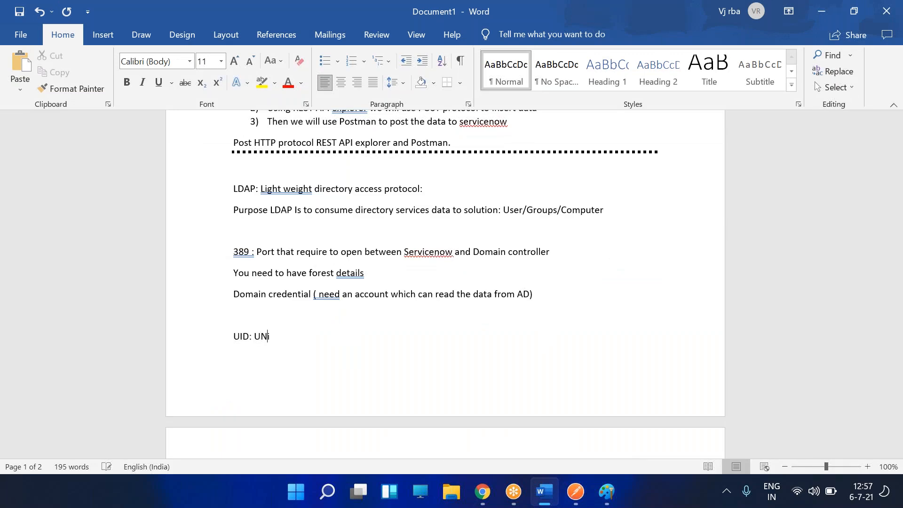
pyautogui.write('n')
pyautogui.press('Return')
pyautogui.press('Return')
pyautogui.press('Return')
pyautogui.write('Sam Account ')
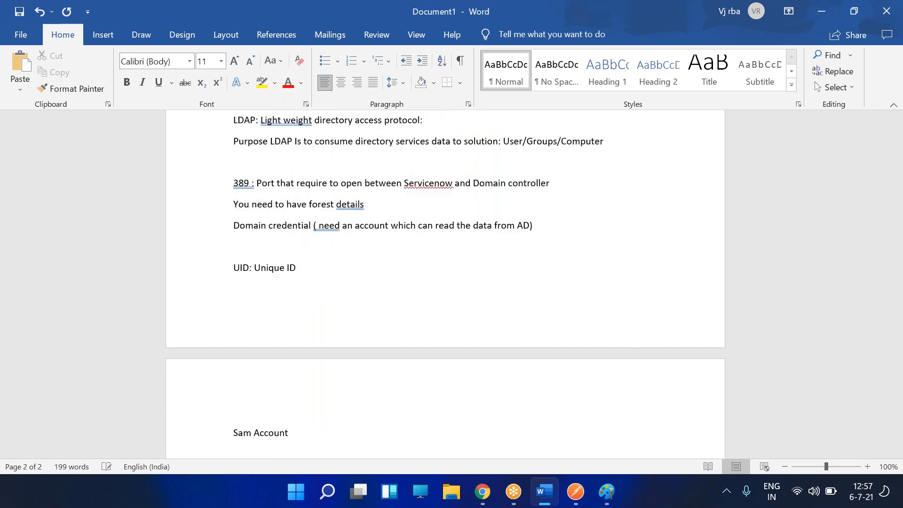
pyautogui.write('Firs')
pyautogui.press('Return')
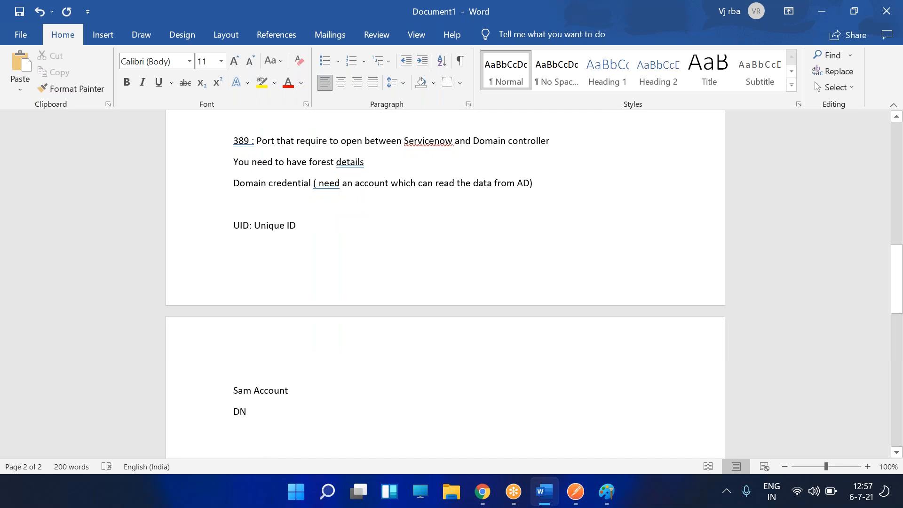
pyautogui.write('OU')
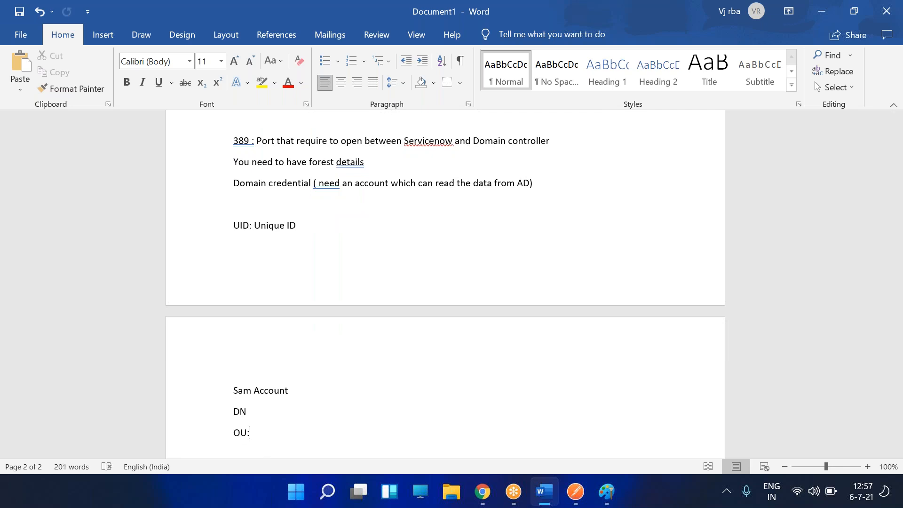
pyautogui.write(':')
pyautogui.press('Return')
pyautogui.write('CN')
pyautogui.press('Return')
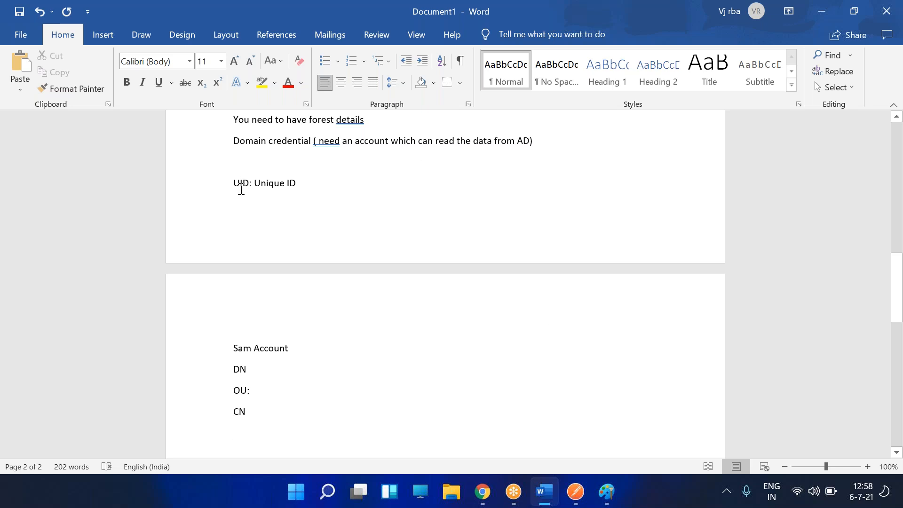
pyautogui.moveTo(243, 184); pyautogui.dragTo(305, 191)
pyautogui.click(300, 187)
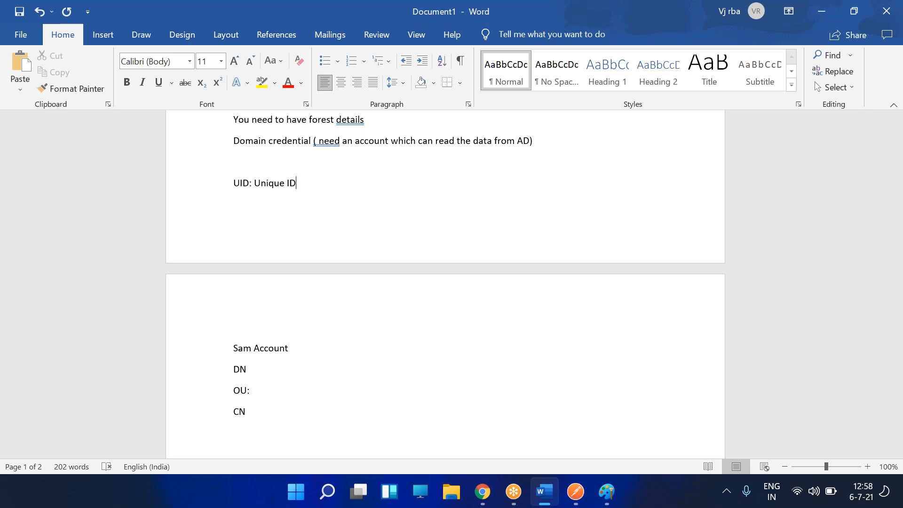
pyautogui.moveTo(482, 492)
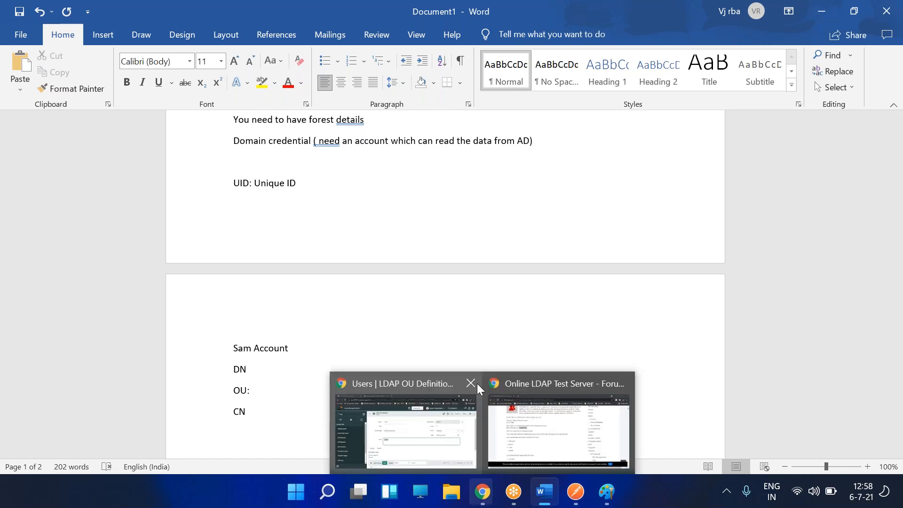
pyautogui.moveTo(475, 383)
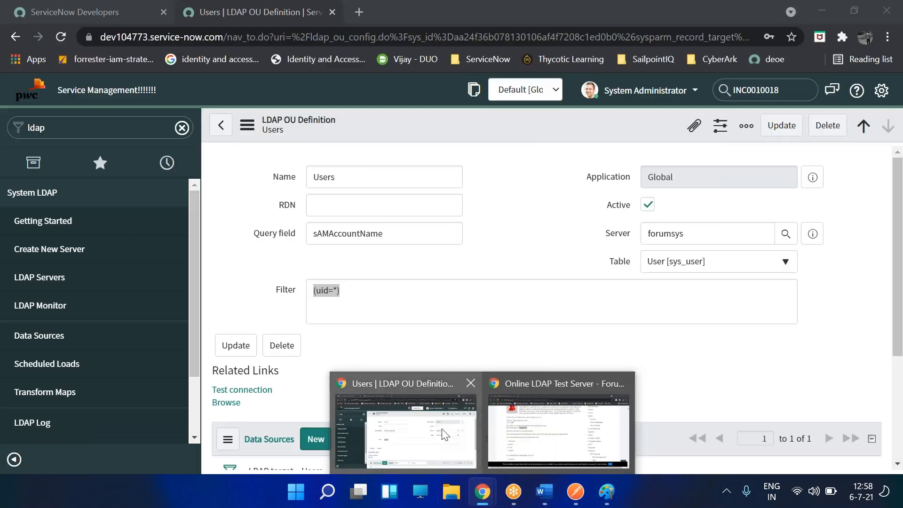
# - Browse the directory with filter (uid=*) and expand LDAP Nodes to list uid entries from newton to jmacy
pyautogui.click(451, 440)
pyautogui.click(333, 290)
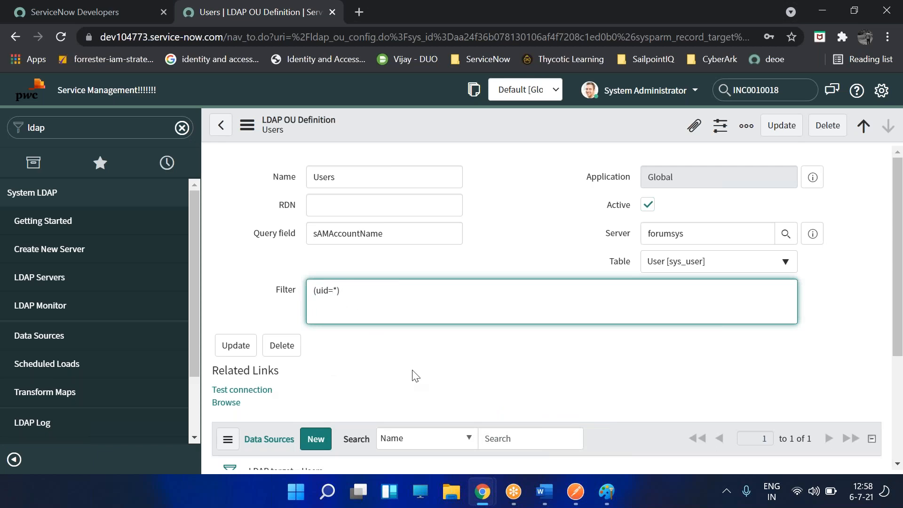
pyautogui.click(226, 404)
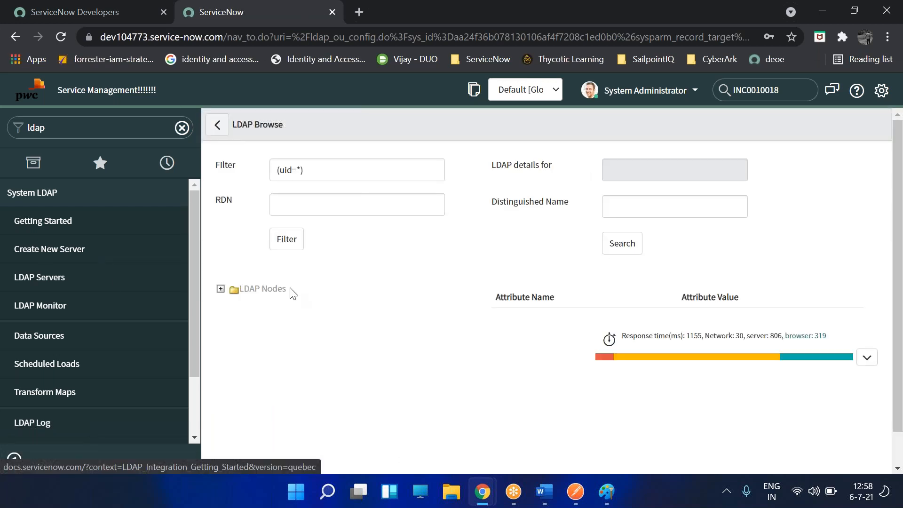
pyautogui.click(221, 288)
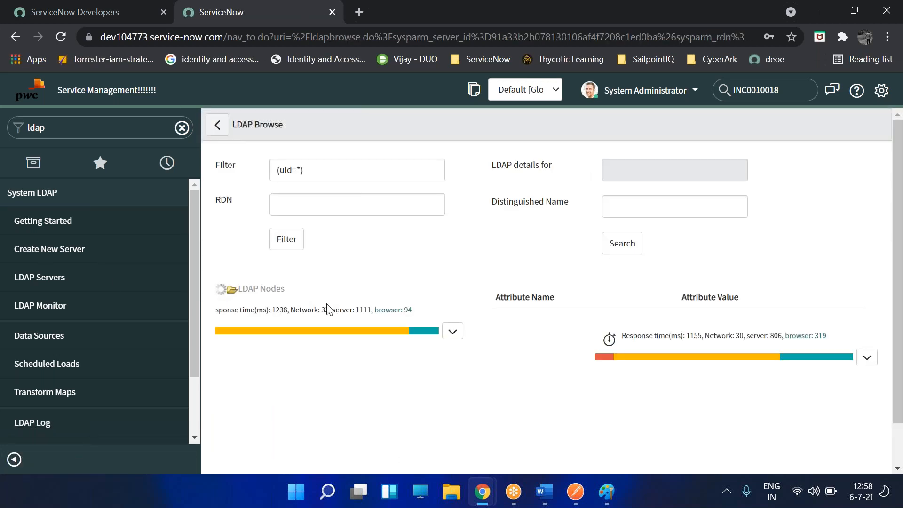
pyautogui.scroll(-2, 343, 296)
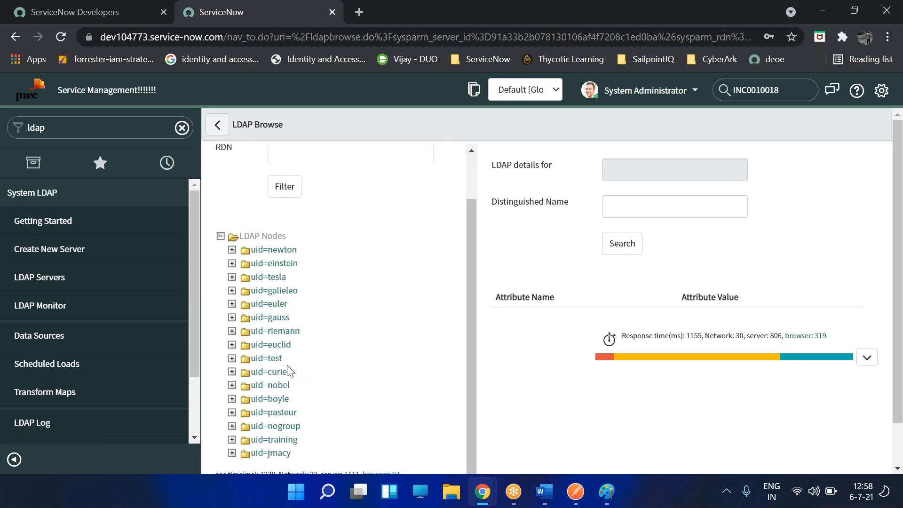
pyautogui.scroll(-1, 288, 372)
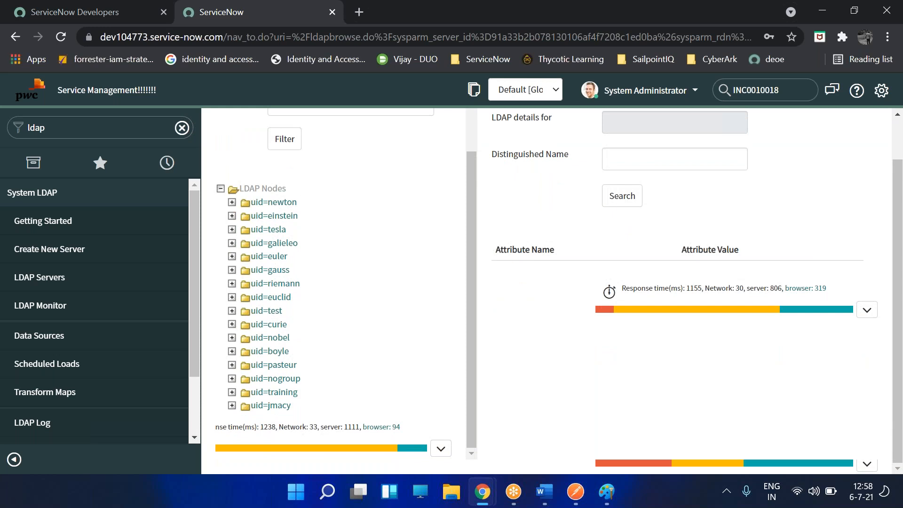
pyautogui.scroll(2, 330, 292)
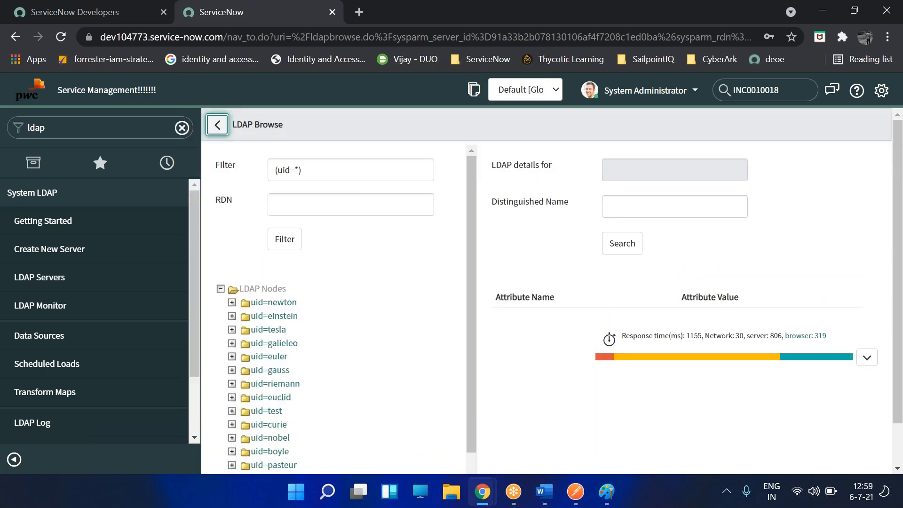
# - Return to the Users OU definition and open its forumsys/Users data source, noting the LDAP User Import map
pyautogui.click(217, 124)
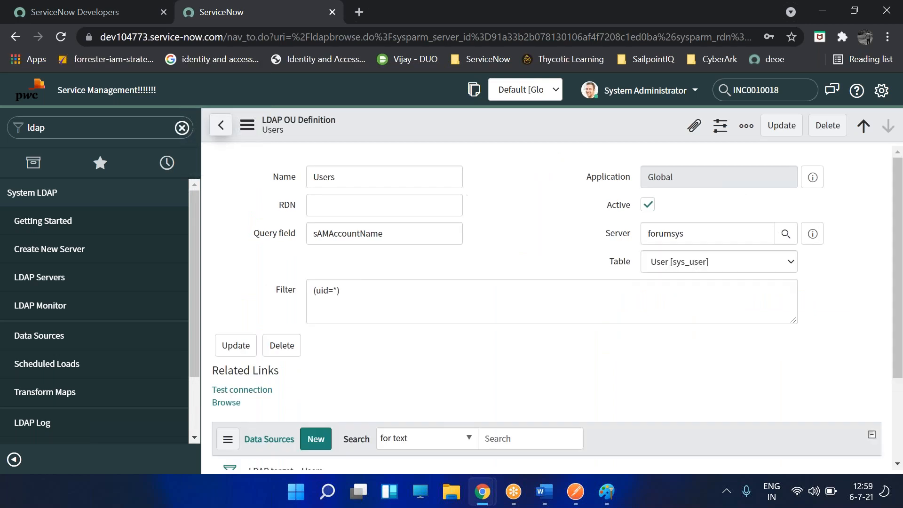
pyautogui.click(538, 241)
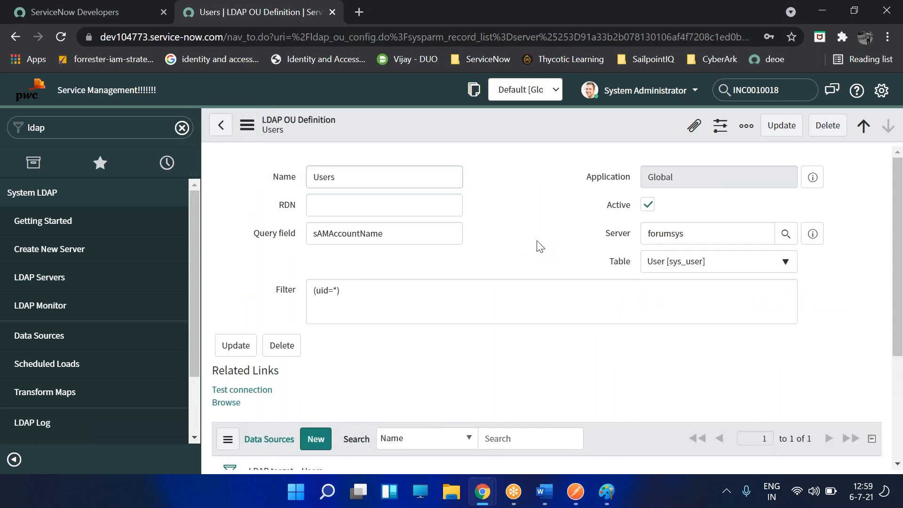
pyautogui.doubleClick(622, 264)
pyautogui.click(491, 261)
pyautogui.scroll(-3, 382, 276)
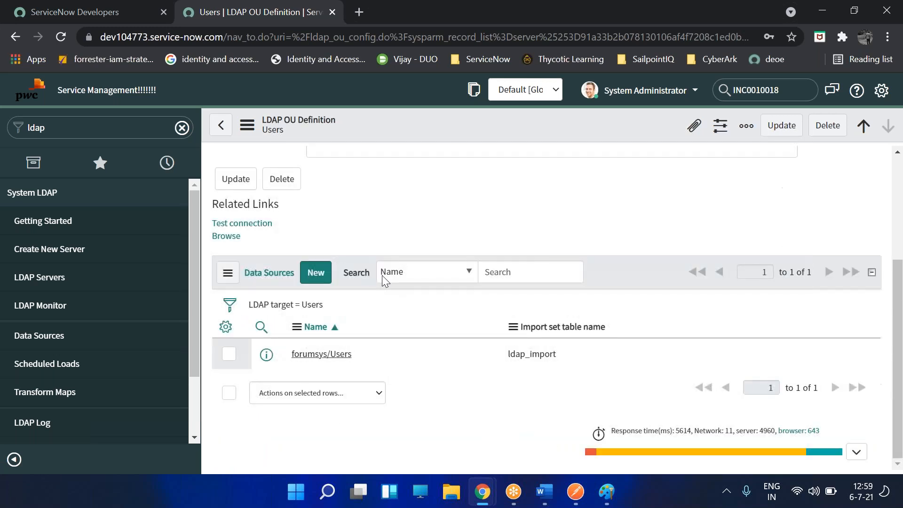
pyautogui.click(309, 355)
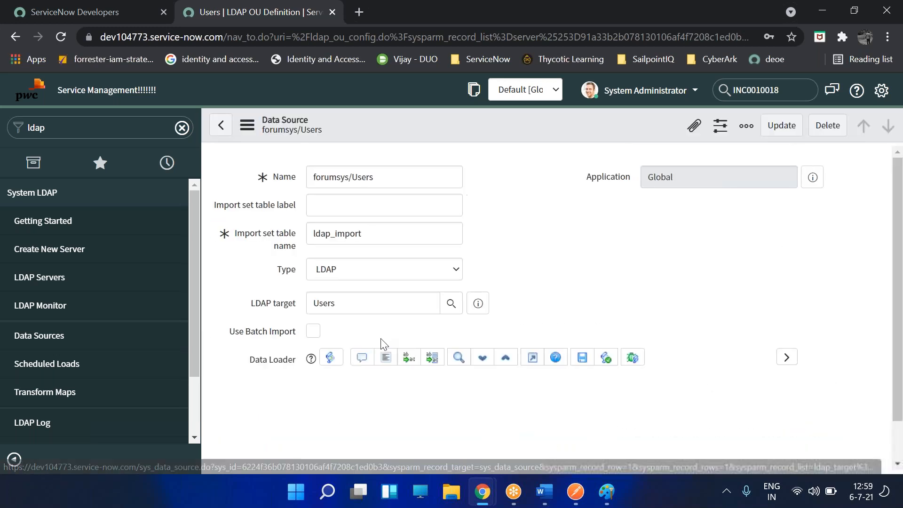
pyautogui.scroll(-4, 311, 306)
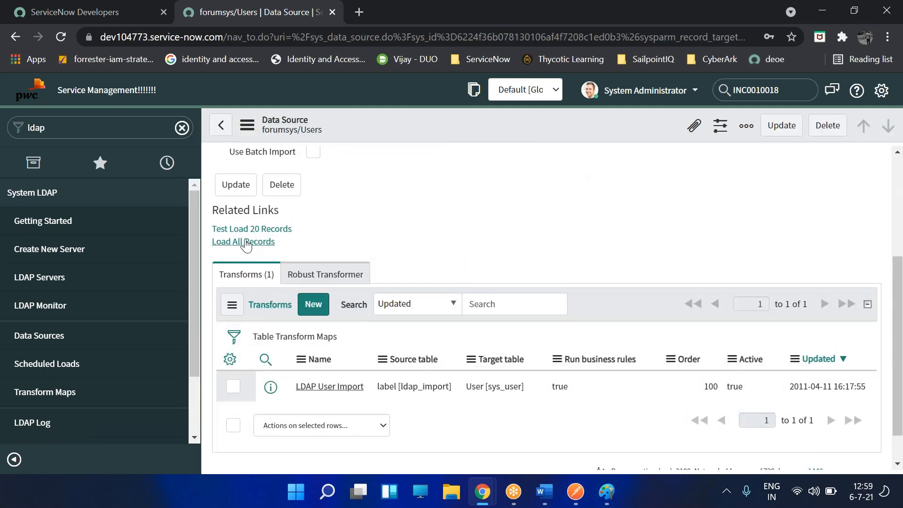
pyautogui.moveTo(366, 386); pyautogui.dragTo(294, 385)
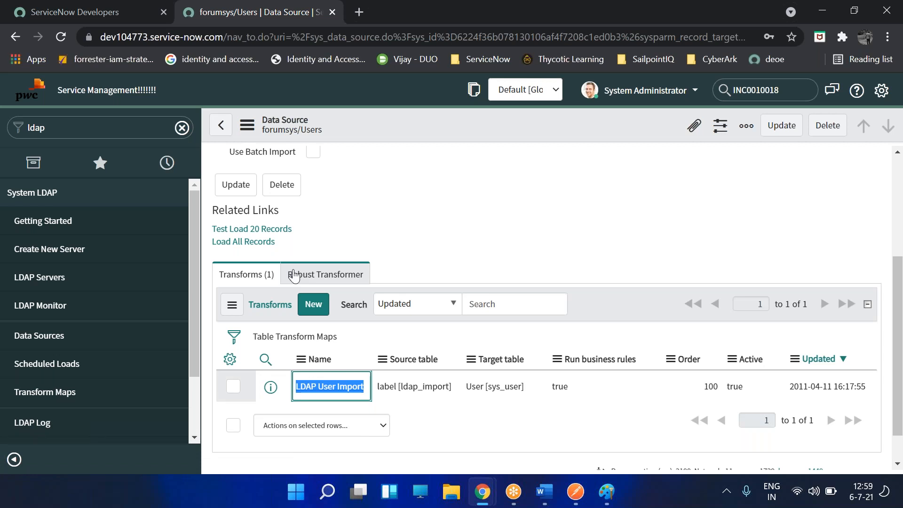
pyautogui.click(457, 251)
# - Load all records from the data source, inserting 16 records into the ldap_import staging table
pyautogui.click(257, 243)
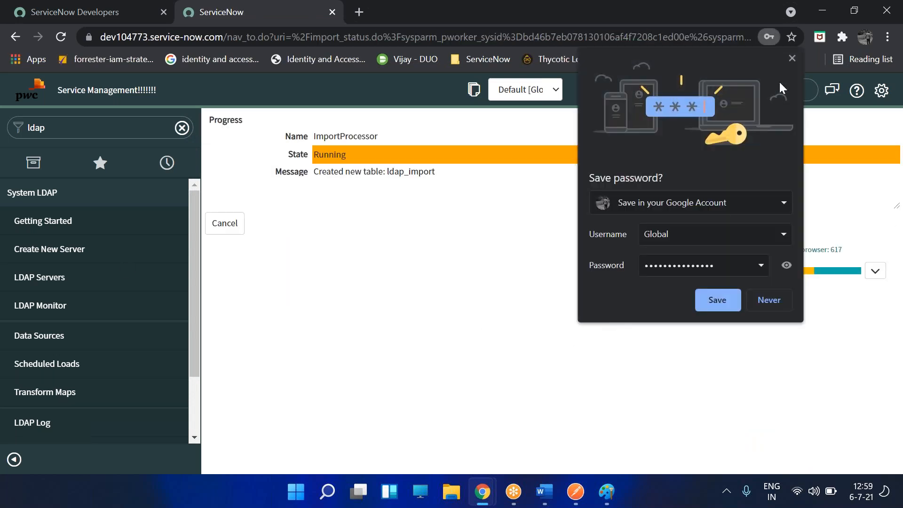
pyautogui.click(768, 298)
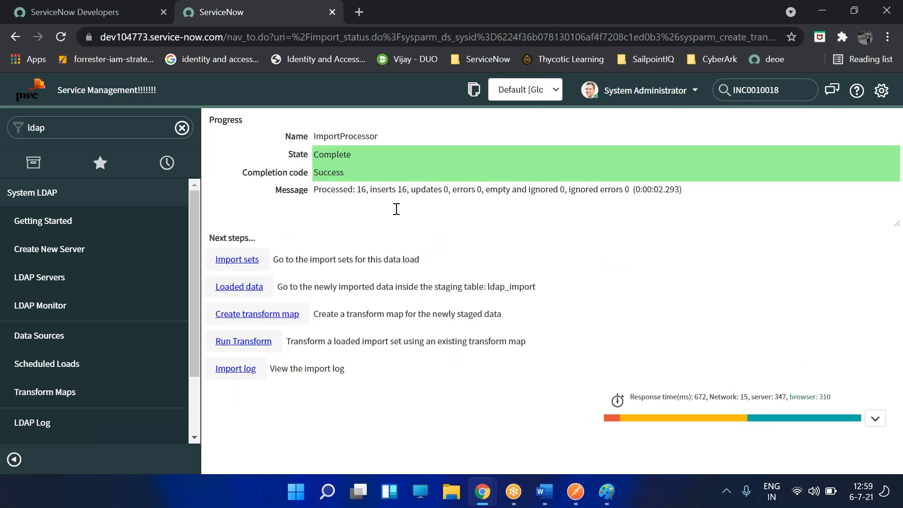
pyautogui.moveTo(349, 189); pyautogui.dragTo(716, 202)
pyautogui.click(717, 250)
# - Create a transform map named LDAP Tmap targeting the User [sys_user] table
pyautogui.click(273, 323)
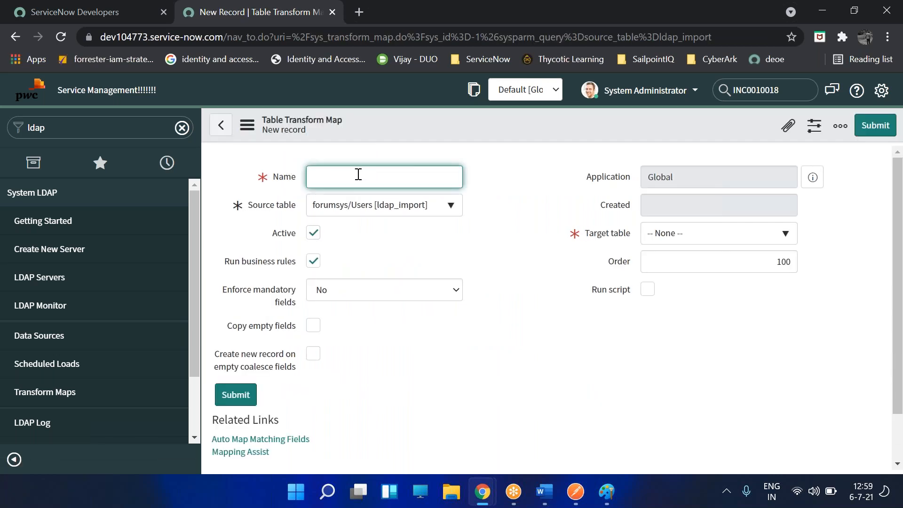
pyautogui.write('LDAP Tmap')
pyautogui.click(502, 229)
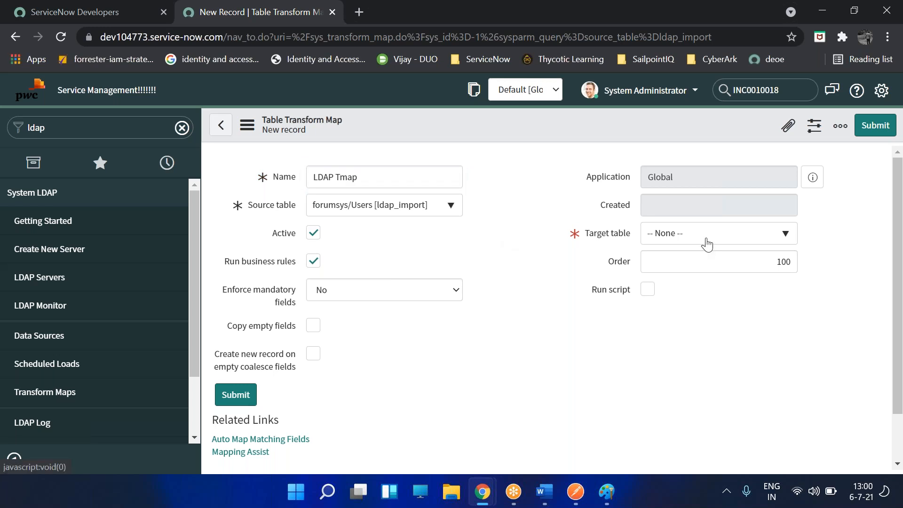
pyautogui.click(707, 244)
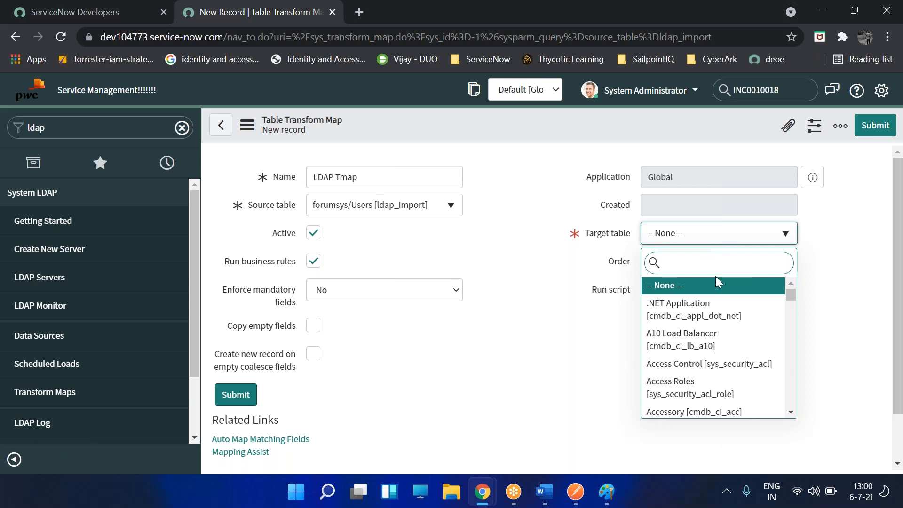
pyautogui.write('sys_user')
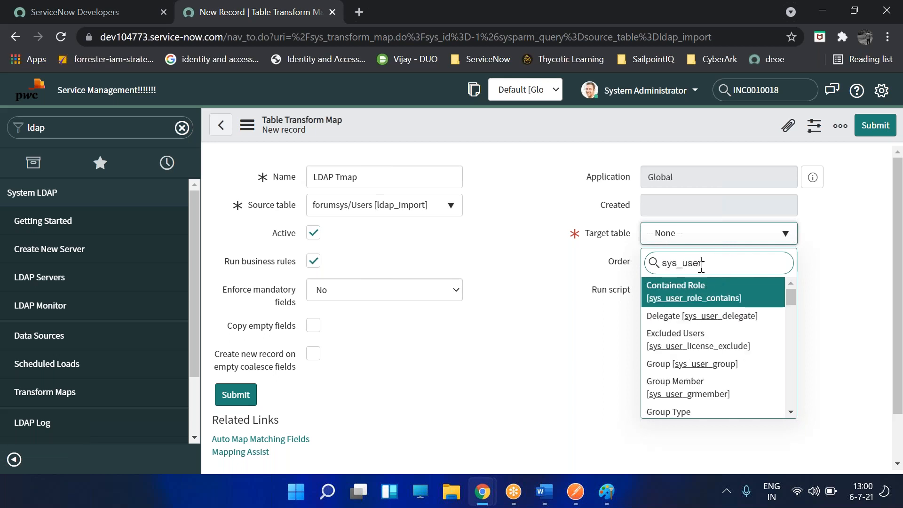
pyautogui.scroll(-3, 714, 326)
pyautogui.scroll(-5, 713, 325)
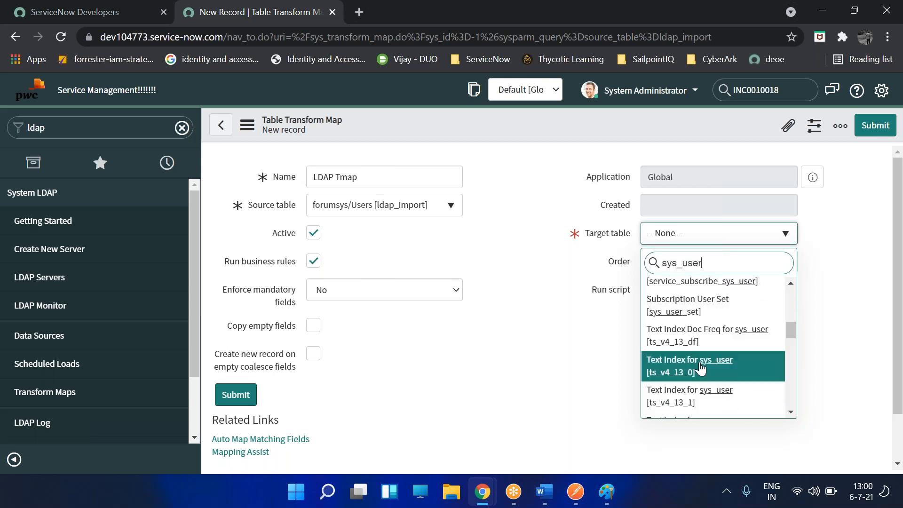
pyautogui.scroll(-5, 690, 379)
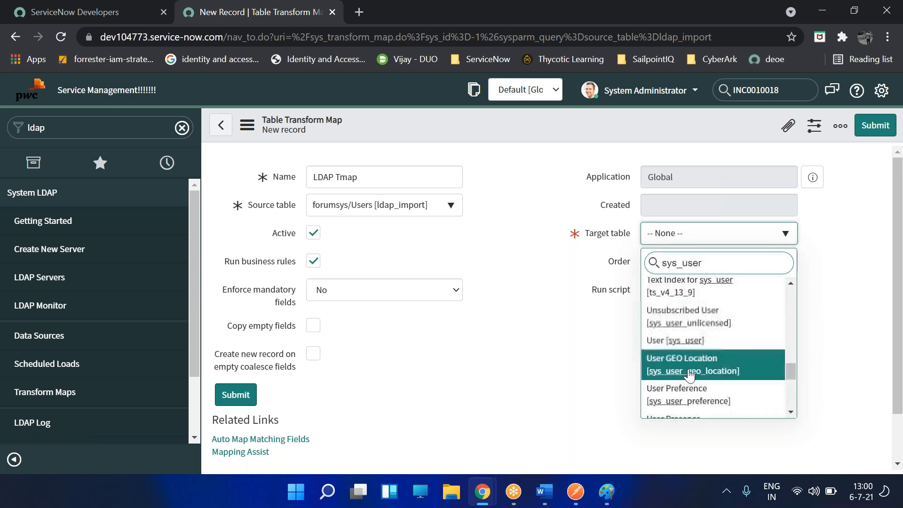
pyautogui.click(696, 341)
pyautogui.scroll(-2, 422, 329)
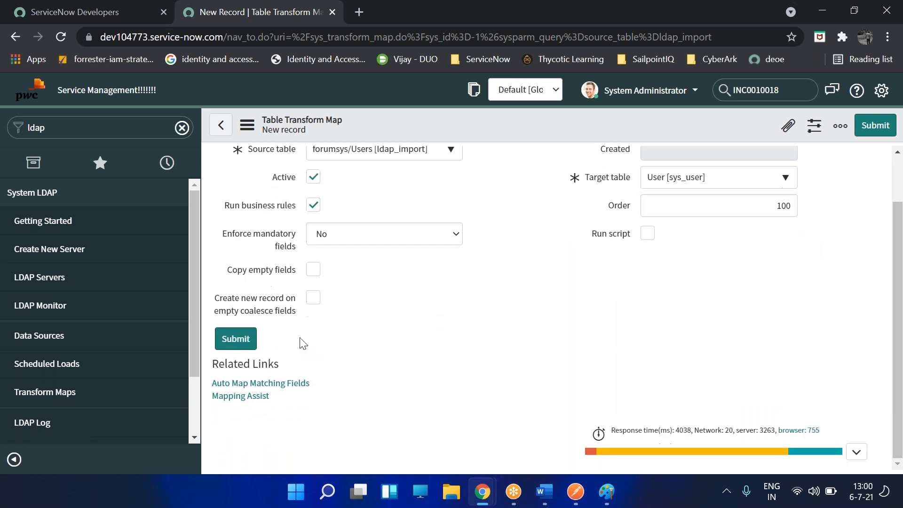
# - Use Mapping Assist to map source field uid to User ID, and save the mapping
pyautogui.click(239, 397)
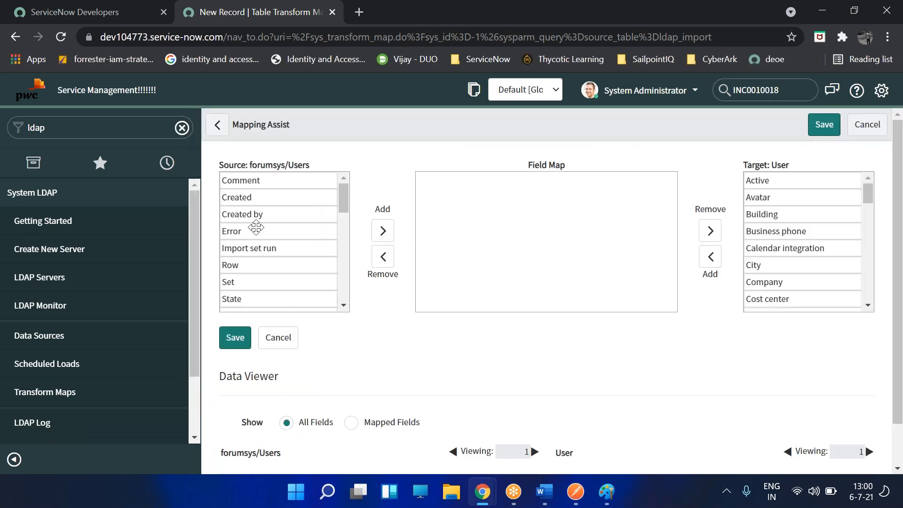
pyautogui.scroll(-8, 261, 269)
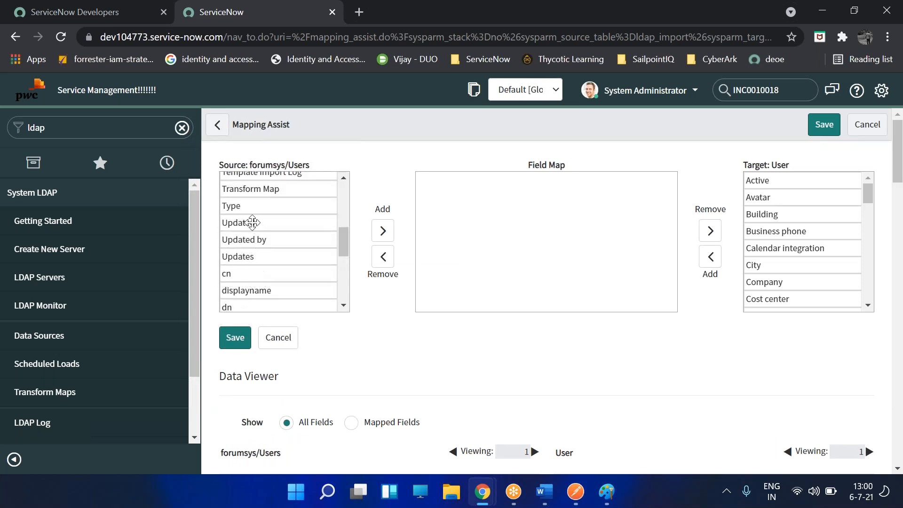
pyautogui.scroll(-1, 265, 282)
pyautogui.doubleClick(254, 286)
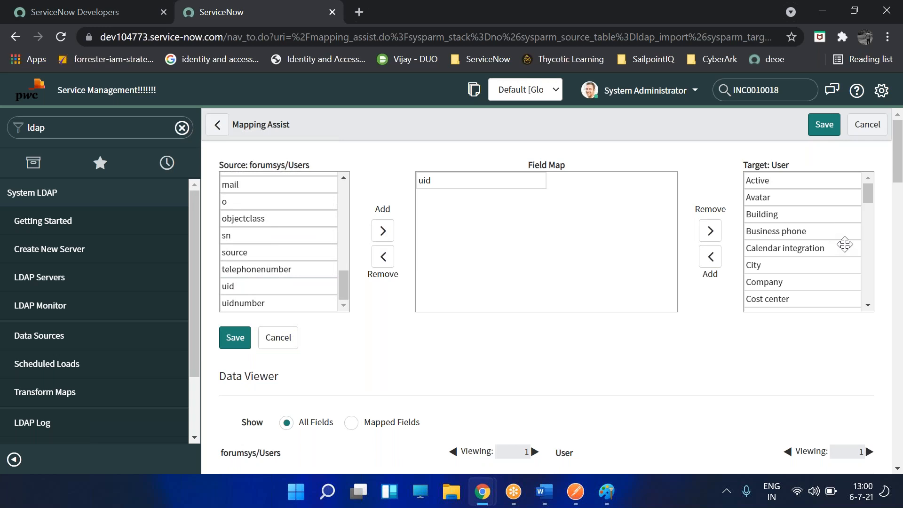
pyautogui.scroll(-2, 844, 248)
pyautogui.scroll(-4, 845, 248)
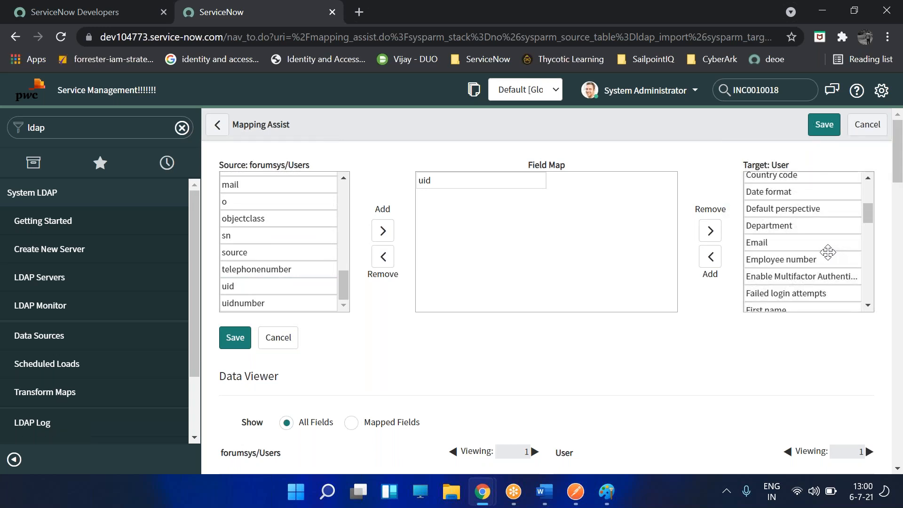
pyautogui.scroll(-10, 824, 246)
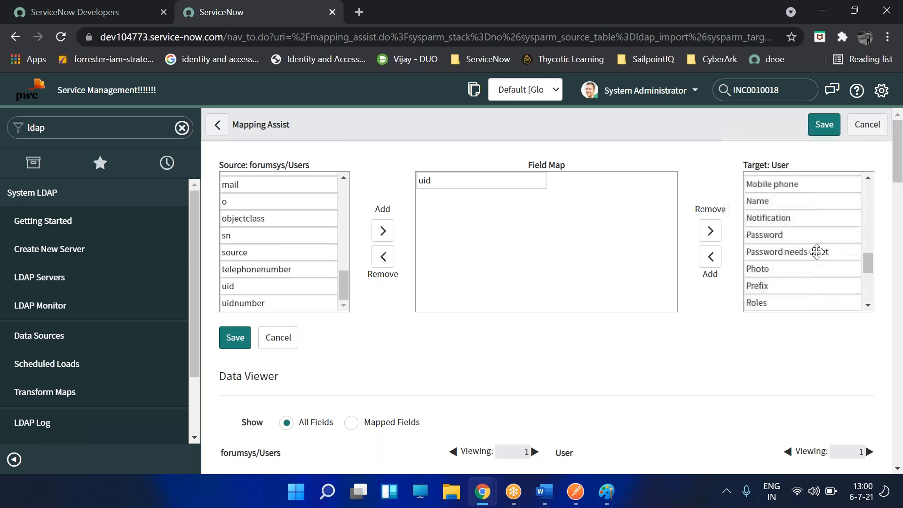
pyautogui.scroll(-4, 810, 254)
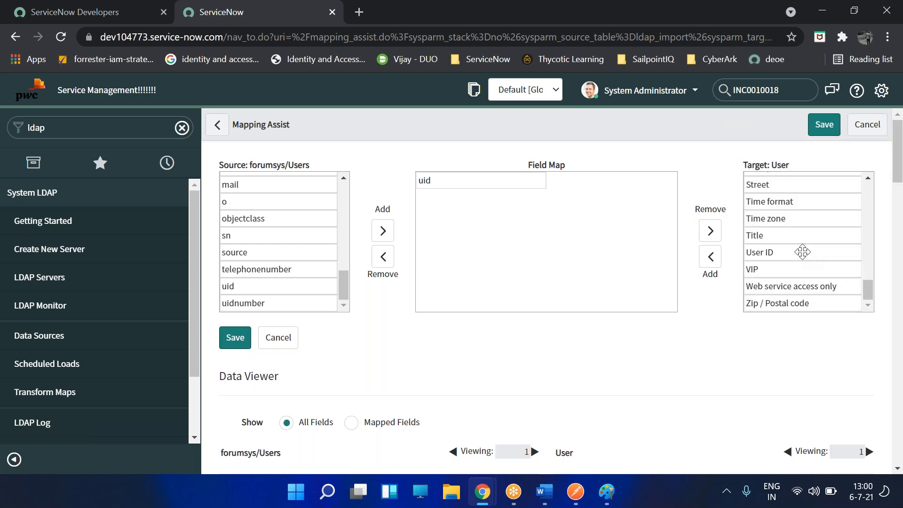
pyautogui.click(800, 253)
pyautogui.click(702, 258)
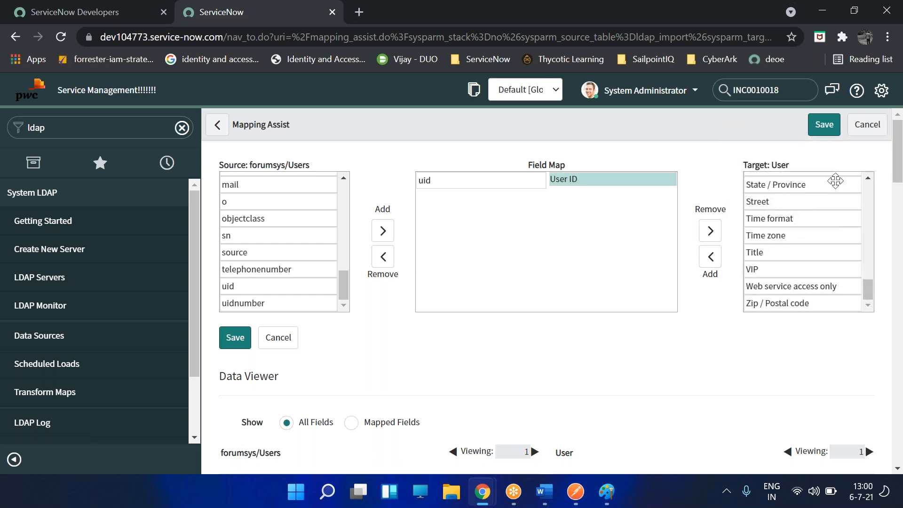
pyautogui.click(818, 135)
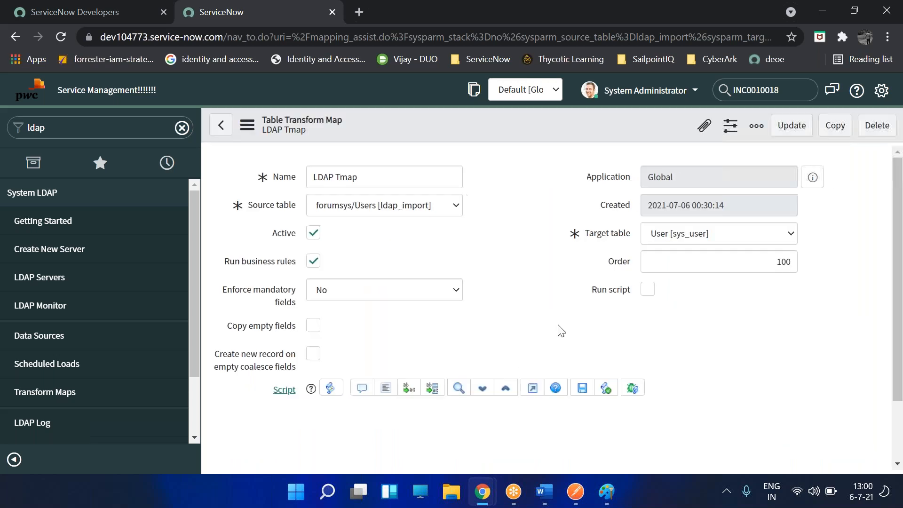
# - Run the LDAP Tmap transform on import set ISET0010003, which completes with Success
pyautogui.click(526, 285)
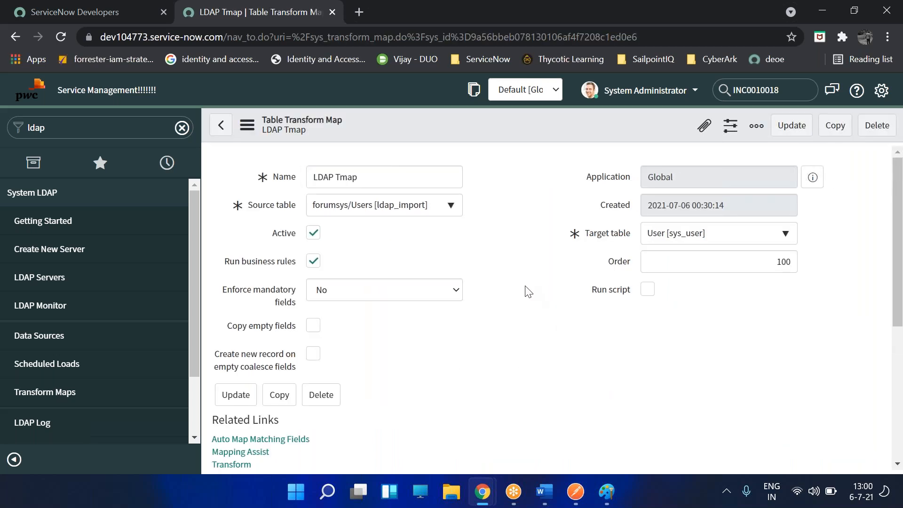
pyautogui.scroll(-3, 527, 287)
pyautogui.click(255, 254)
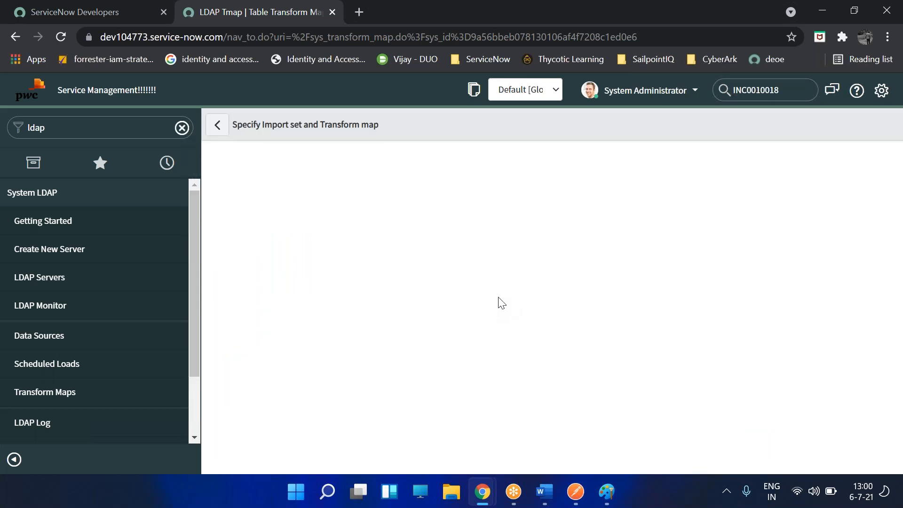
pyautogui.click(260, 381)
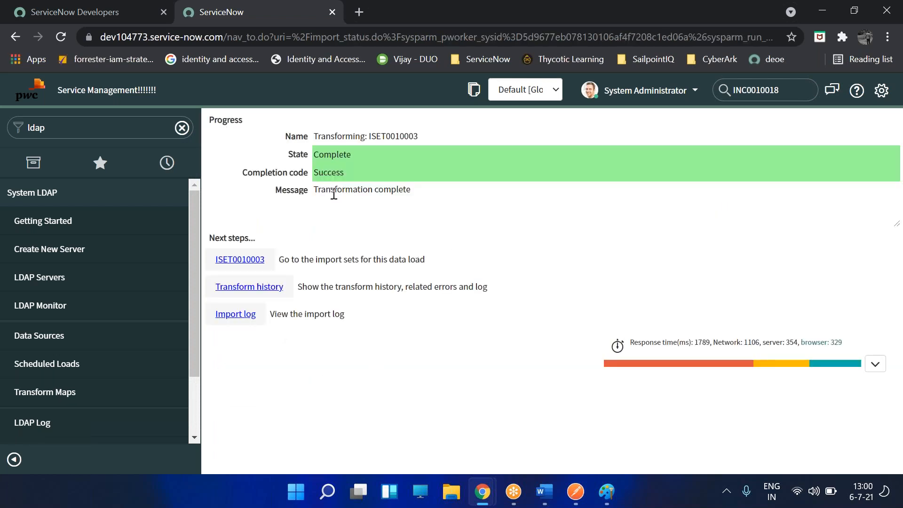
pyautogui.click(110, 133)
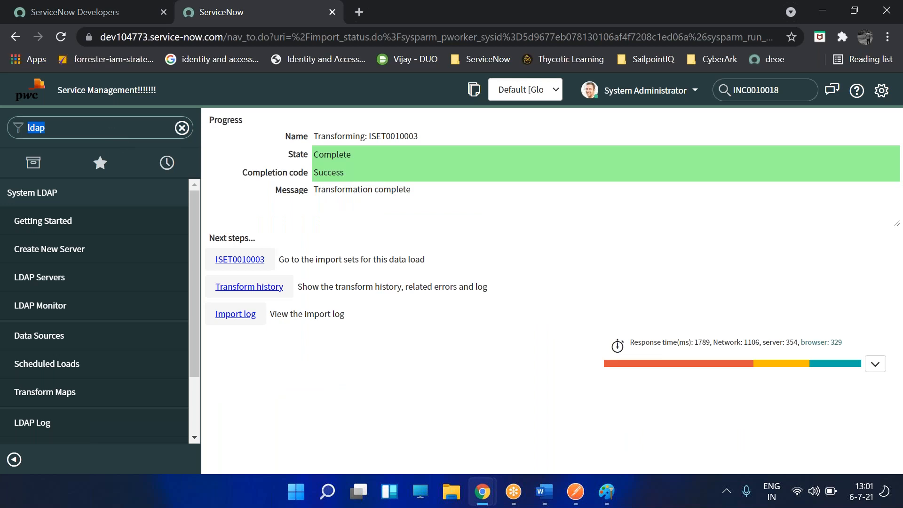
# - Open the sys_user list and check the imported users euler, training, test, einstein and gauss
pyautogui.write('sys_user.LIST')
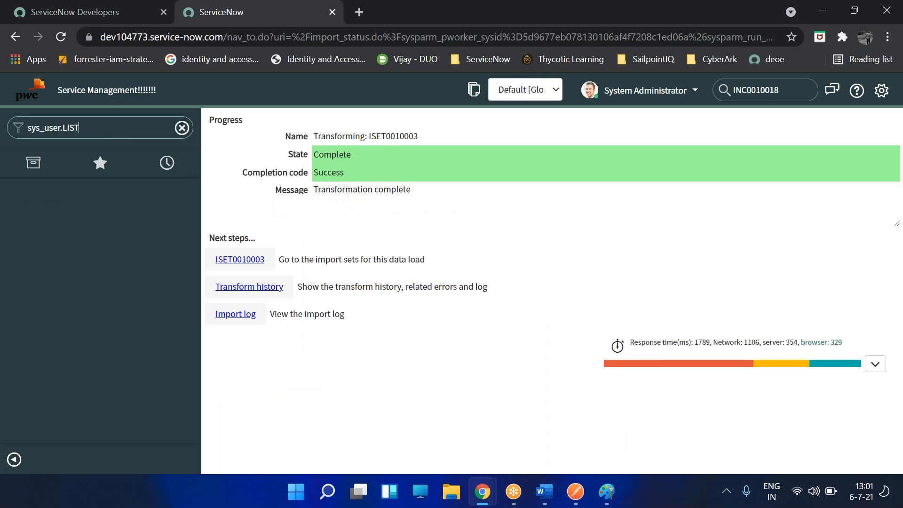
pyautogui.press('Return')
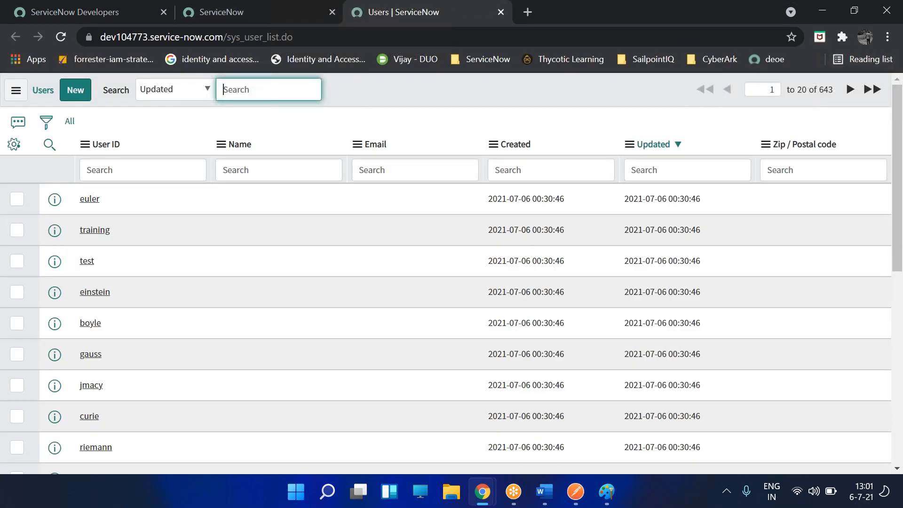
pyautogui.moveTo(124, 200); pyautogui.dragTo(79, 200)
pyautogui.moveTo(123, 230); pyautogui.dragTo(79, 230)
pyautogui.moveTo(118, 261); pyautogui.dragTo(80, 262)
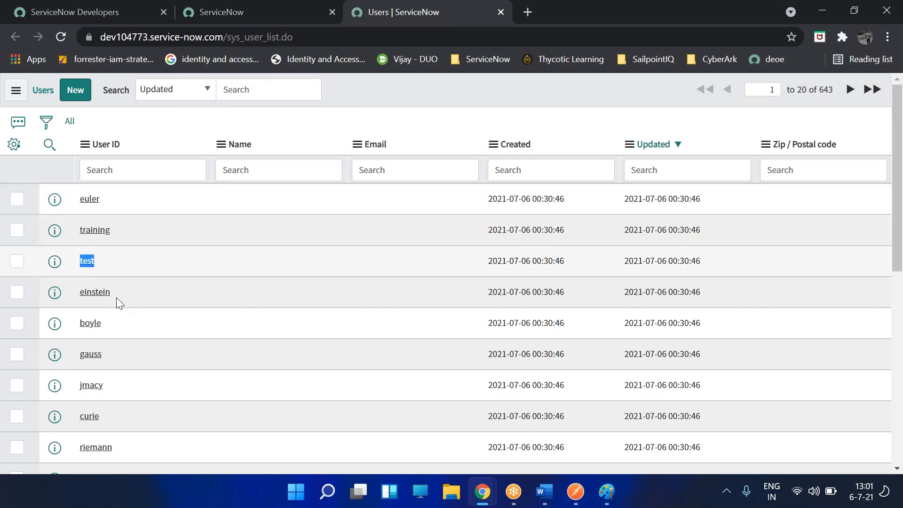
pyautogui.moveTo(122, 293); pyautogui.dragTo(92, 293)
pyautogui.moveTo(123, 325); pyautogui.dragTo(79, 325)
pyautogui.click(111, 366)
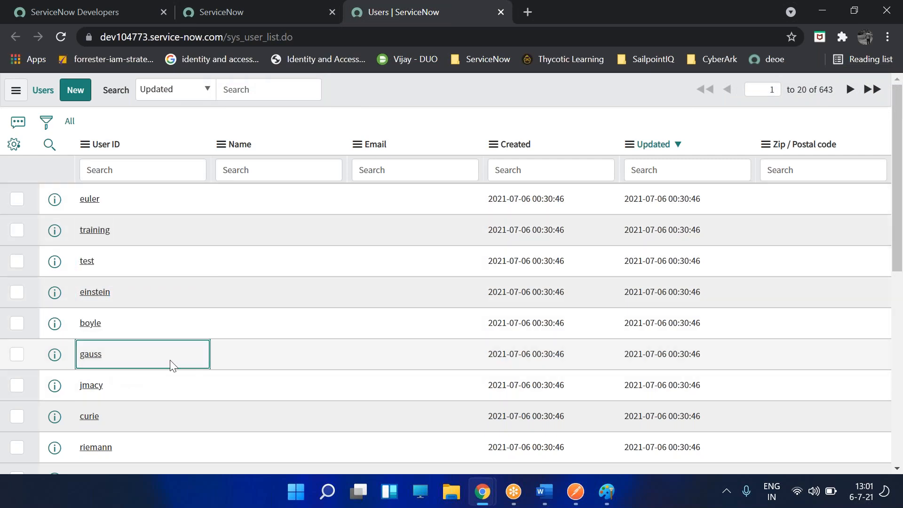
# - Scroll down the Users list to confirm the imported users curie and riemann
pyautogui.scroll(-1, 151, 354)
pyautogui.click(151, 356)
pyautogui.click(151, 380)
pyautogui.scroll(-1, 162, 409)
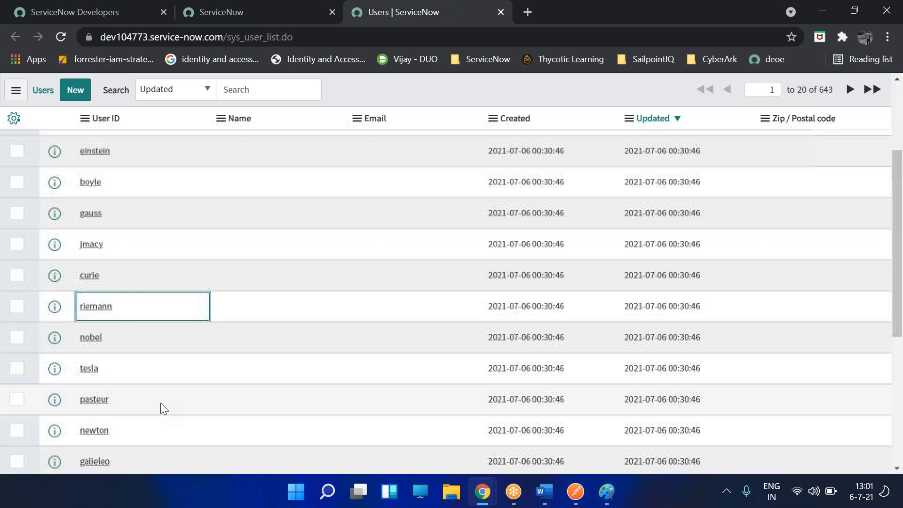
pyautogui.scroll(-3, 158, 388)
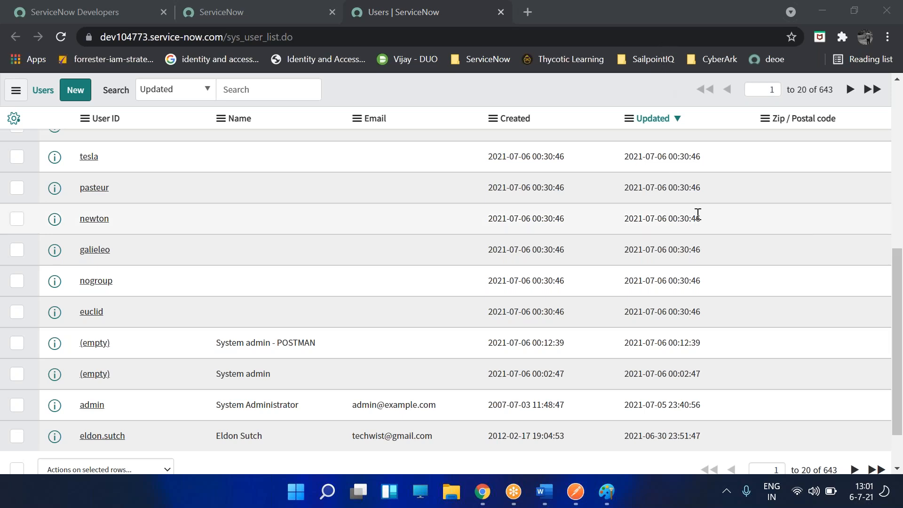
pyautogui.scroll(5, 698, 211)
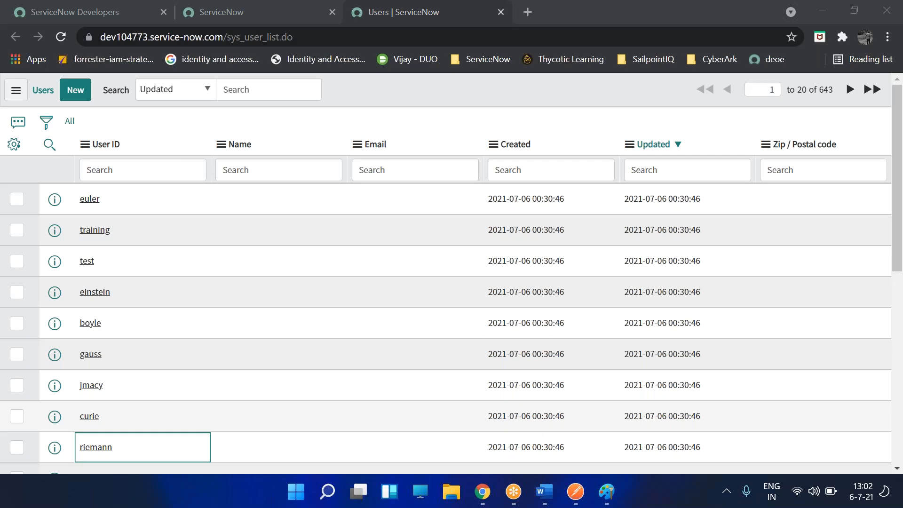
# - Close the old import progress tab
pyautogui.click(218, 11)
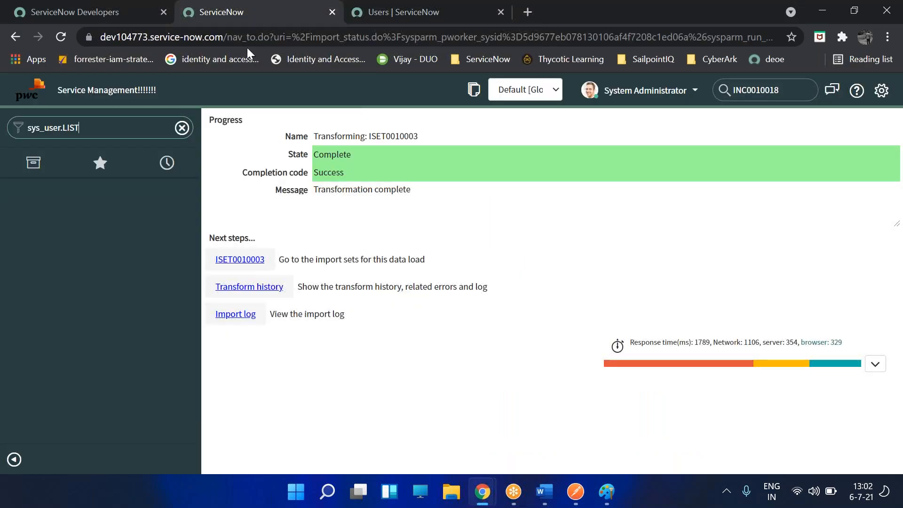
pyautogui.rightClick(212, 17)
pyautogui.click(264, 174)
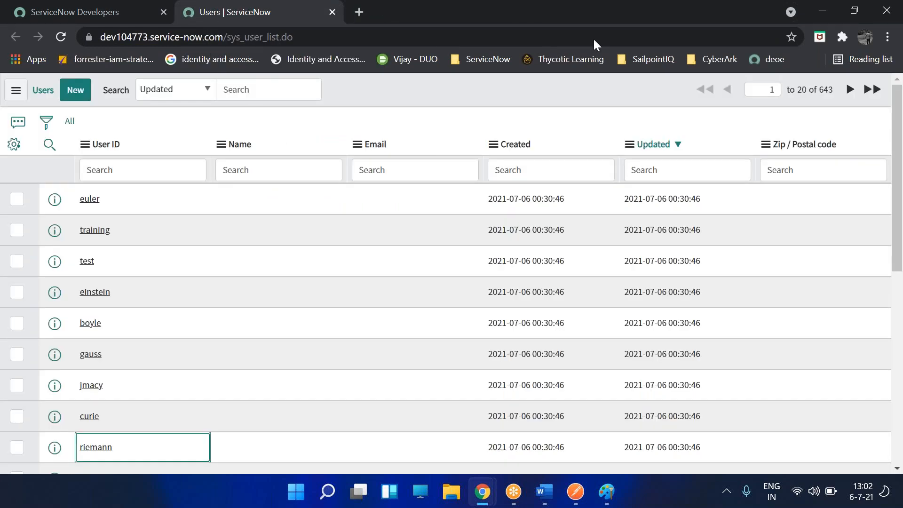